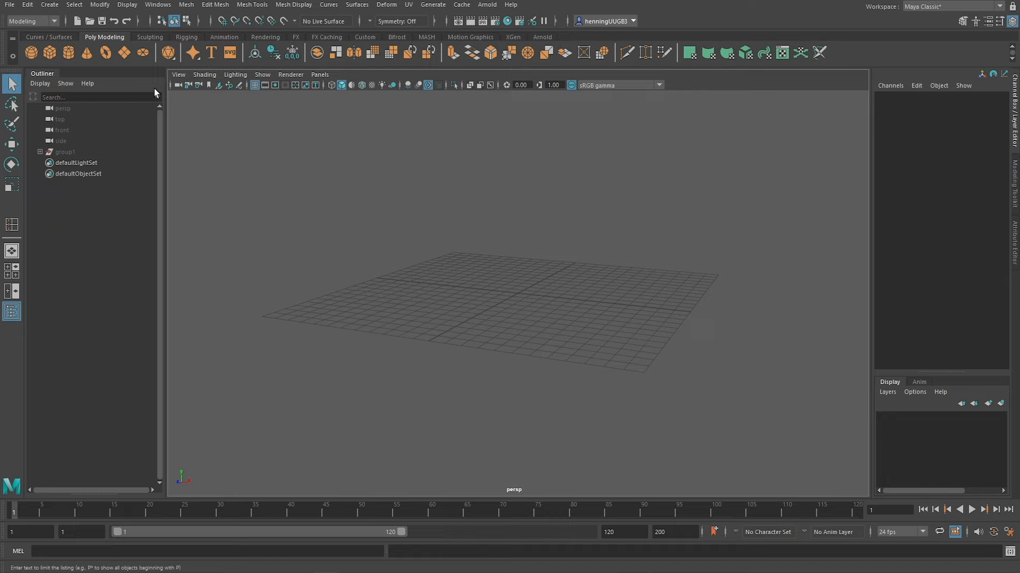
# Step: Create a polygon sphere at the origin and delete it
pyautogui.click(32, 55)
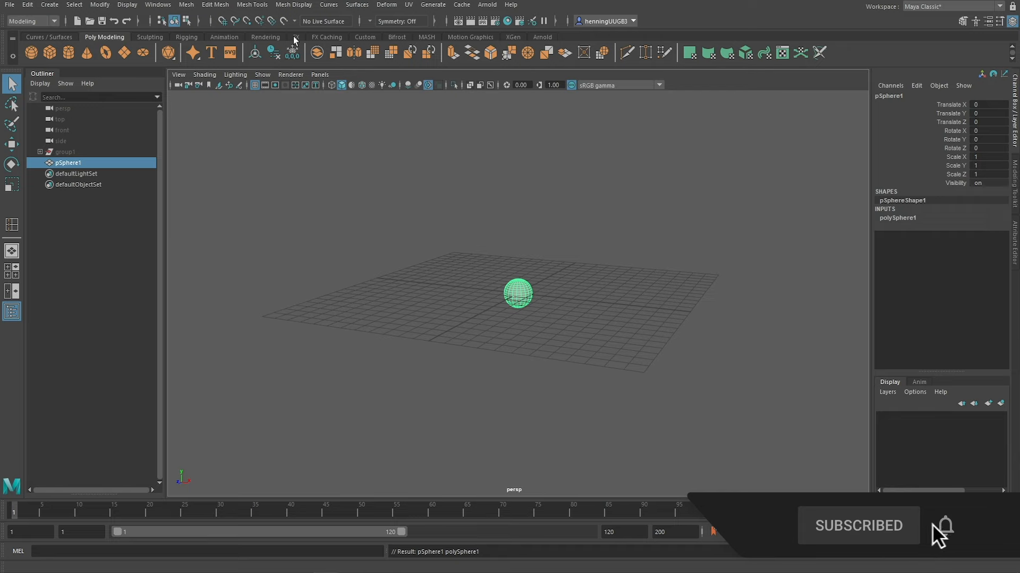
pyautogui.press('Delete')
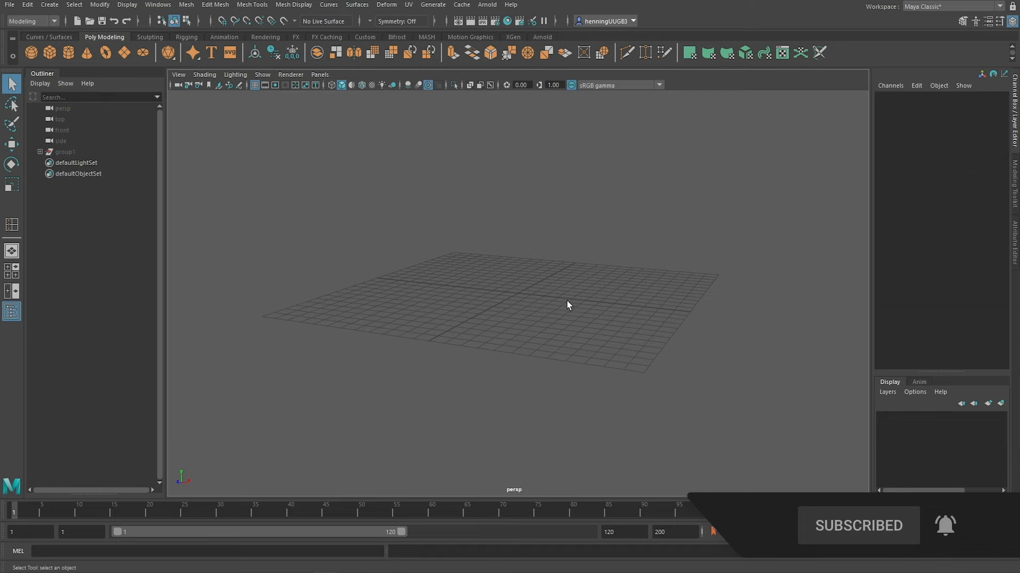
# Step: Create a polygon cube at the origin of the scene
pyautogui.keyDown('alt'); pyautogui.moveTo(510, 272); pyautogui.dragTo(509, 284); pyautogui.keyUp('alt')
pyautogui.keyDown('alt'); pyautogui.moveTo(509, 284); pyautogui.dragTo(596, 304, button='right'); pyautogui.keyUp('alt')
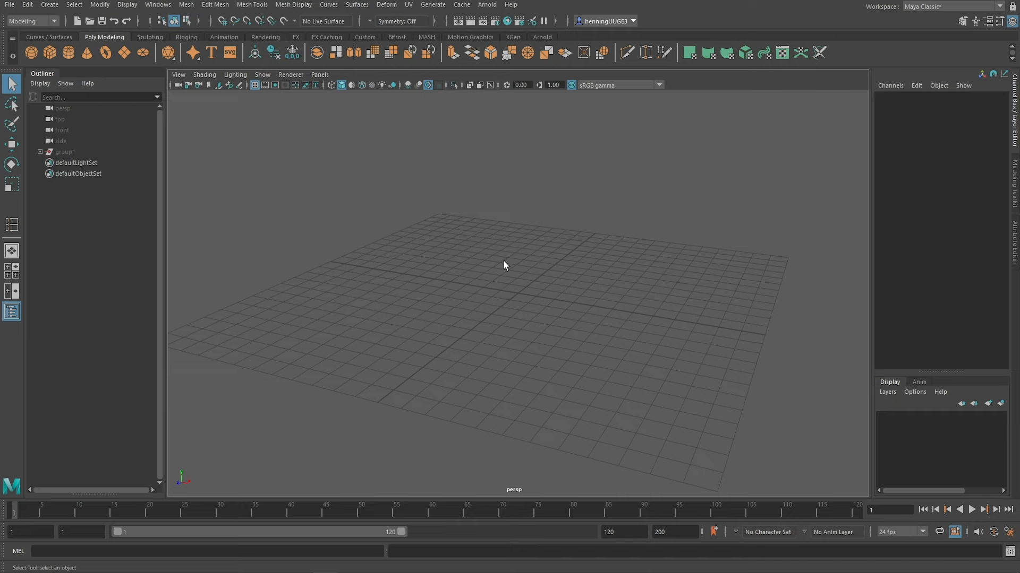
pyautogui.keyDown('shift'); pyautogui.rightClick(504, 260); pyautogui.keyUp('shift')
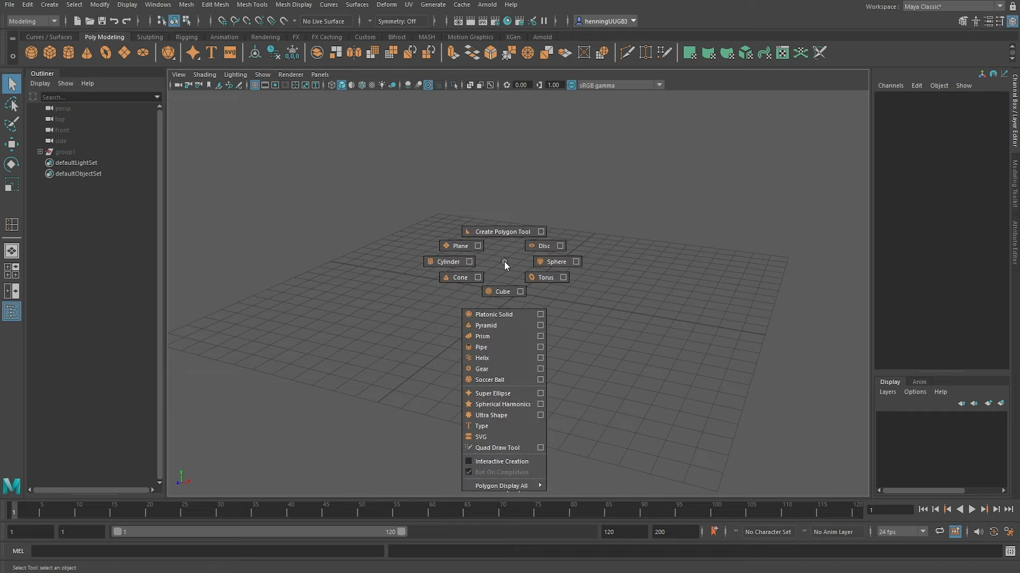
pyautogui.moveTo(505, 261)
pyautogui.keyDown('shift'); pyautogui.mouseDown(button='right')
pyautogui.moveTo(453, 260)
pyautogui.moveTo(546, 242)
pyautogui.moveTo(504, 288)
pyautogui.mouseUp(button='right'); pyautogui.keyUp('shift')
pyautogui.moveTo(464, 261)
pyautogui.keyDown('shift'); pyautogui.mouseDown(button='right')
pyautogui.moveTo(487, 228)
pyautogui.moveTo(544, 279)
pyautogui.moveTo(507, 281)
pyautogui.moveTo(508, 290)
pyautogui.moveTo(503, 269)
pyautogui.moveTo(504, 296)
pyautogui.moveTo(525, 264)
pyautogui.moveTo(499, 250)
pyautogui.mouseUp(button='right'); pyautogui.keyUp('shift')
pyautogui.press('f')
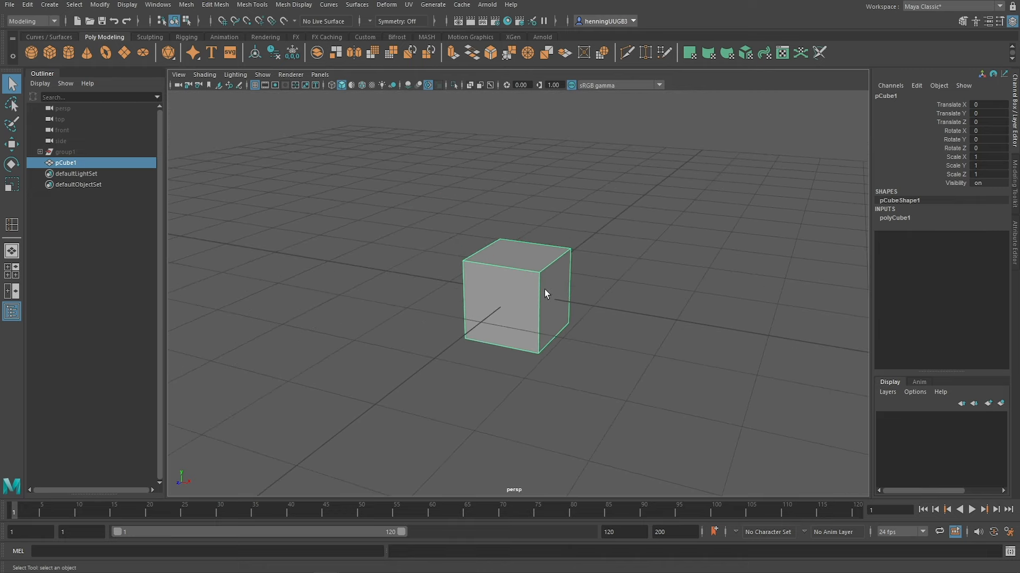
# Step: Create a polygon sphere and move it along the X axis so it sits beside the cube
pyautogui.click(616, 248)
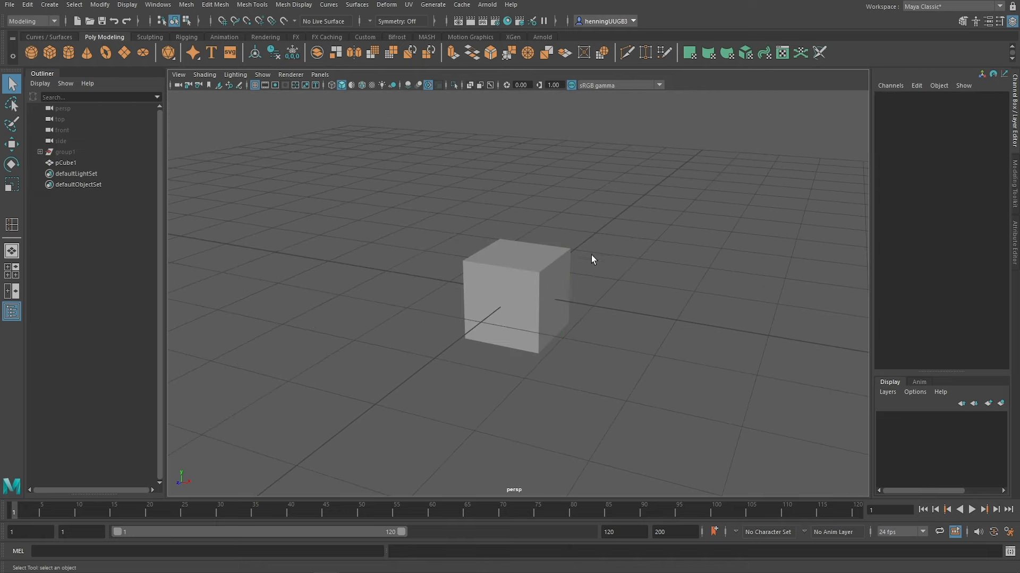
pyautogui.click(550, 272)
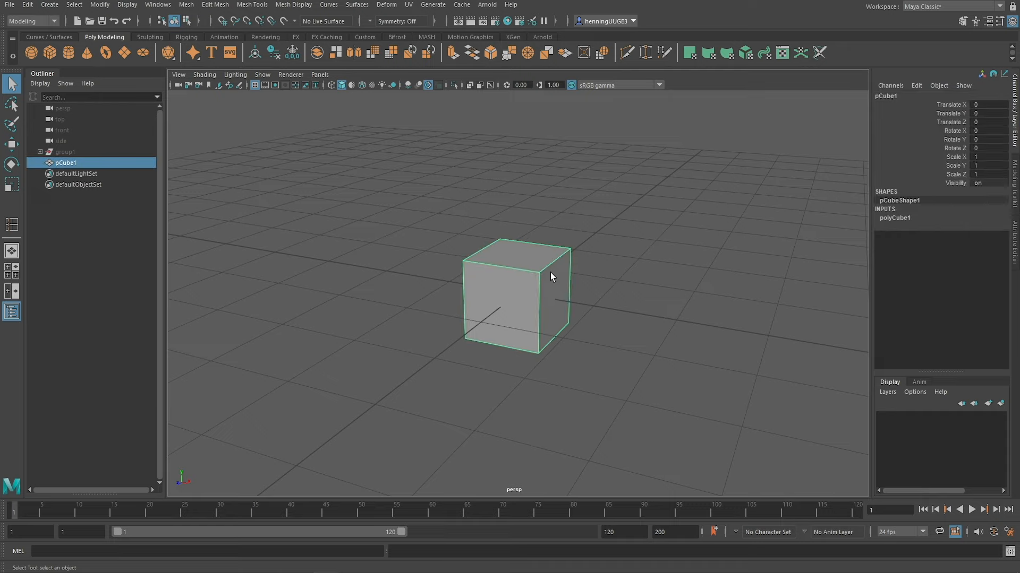
pyautogui.keyDown('ctrl'); pyautogui.click(550, 272); pyautogui.keyUp('ctrl')
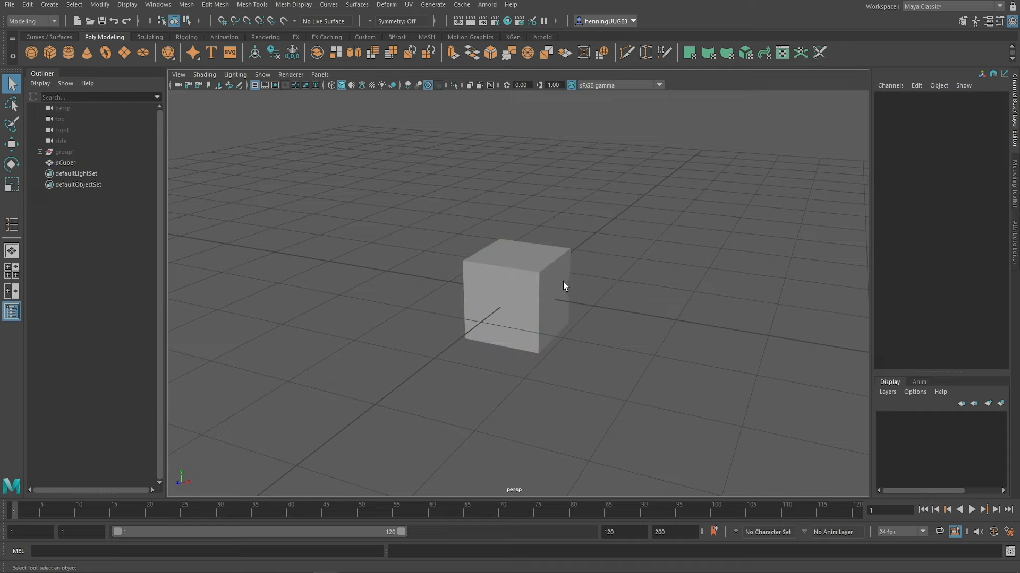
pyautogui.keyDown('shift'); pyautogui.rightClick(609, 255); pyautogui.keyUp('shift')
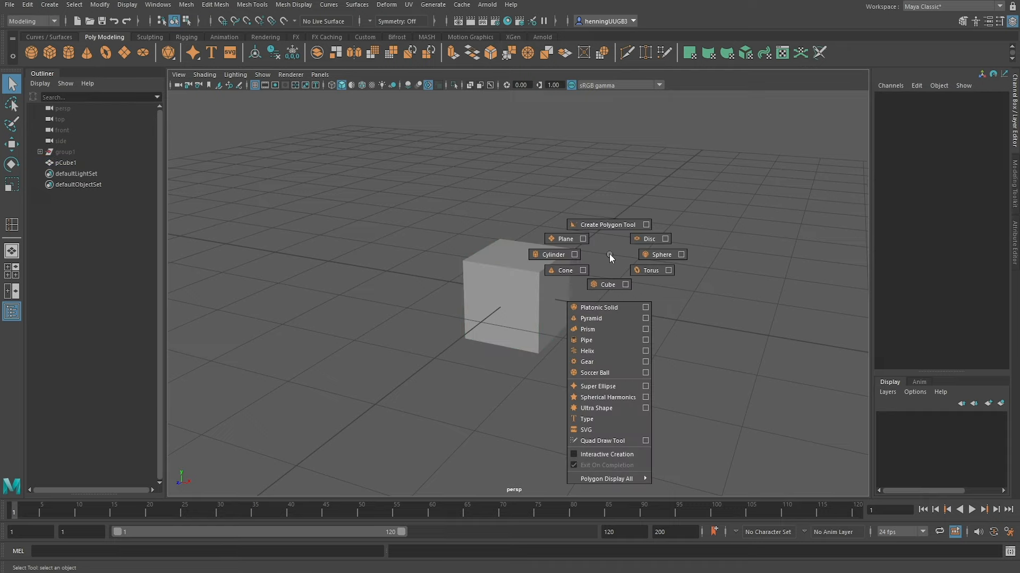
pyautogui.click(648, 255)
pyautogui.press('w')
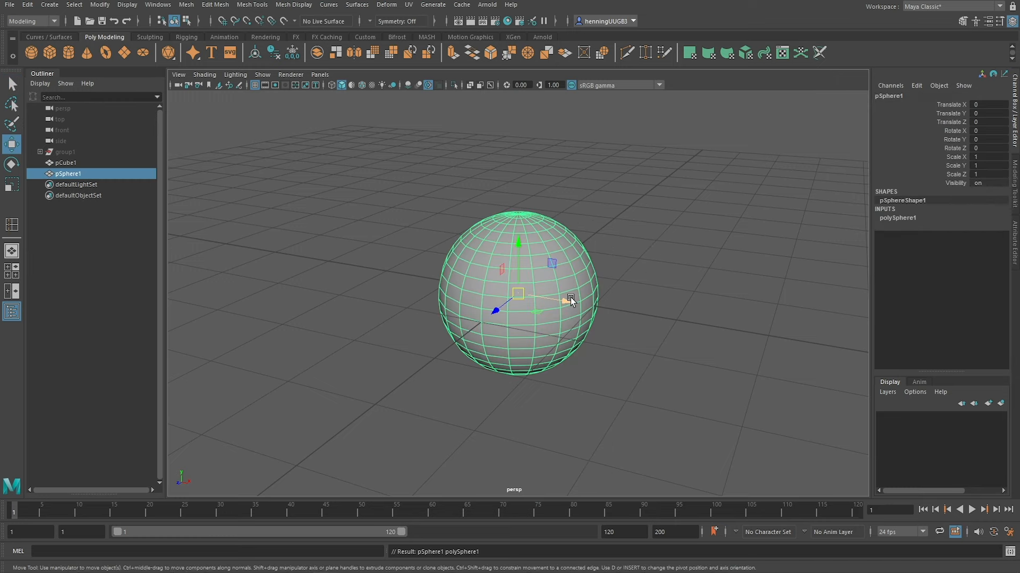
pyautogui.moveTo(568, 298); pyautogui.dragTo(463, 286)
# Step: Slice the cube diagonally across its front face and over its top with the Multi-Cut tool
pyautogui.click(539, 261)
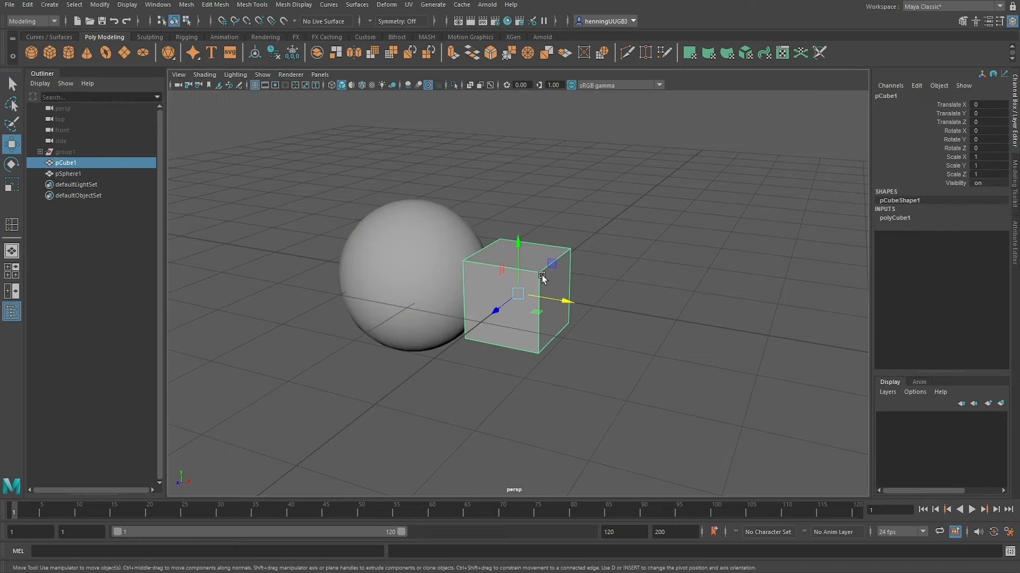
pyautogui.scroll(5, 552, 276)
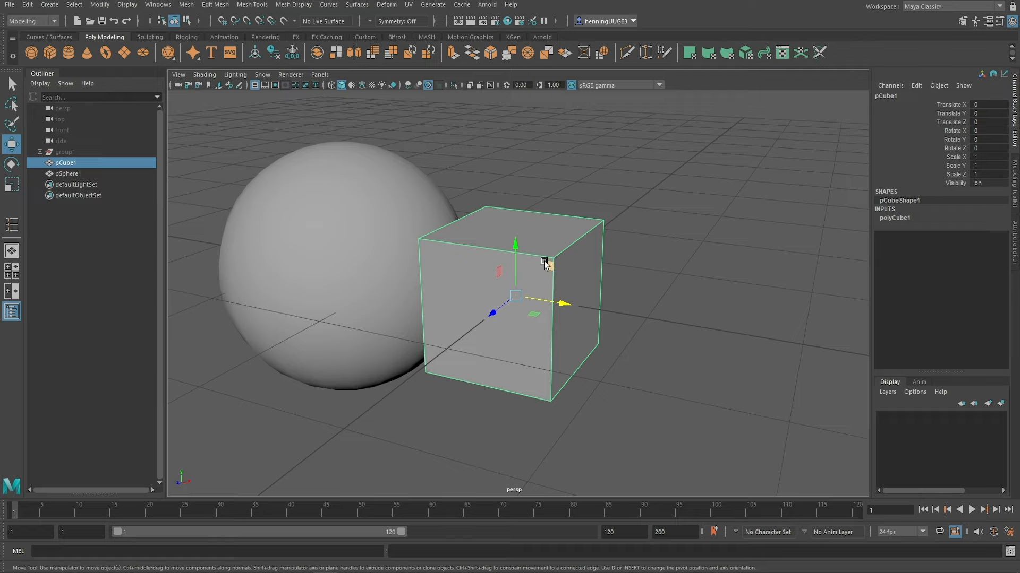
pyautogui.keyDown('shift'); pyautogui.rightClick(518, 270); pyautogui.keyUp('shift')
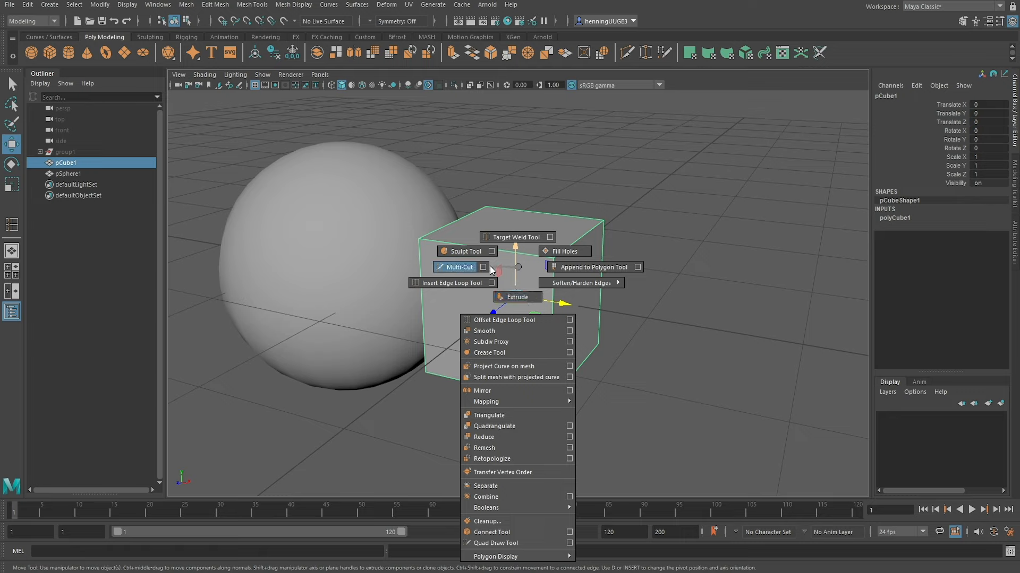
pyautogui.keyDown('shift'); pyautogui.moveTo(458, 267); pyautogui.dragTo(456, 268, button='right'); pyautogui.keyUp('shift')
pyautogui.moveTo(658, 163); pyautogui.dragTo(310, 375, button='middle')
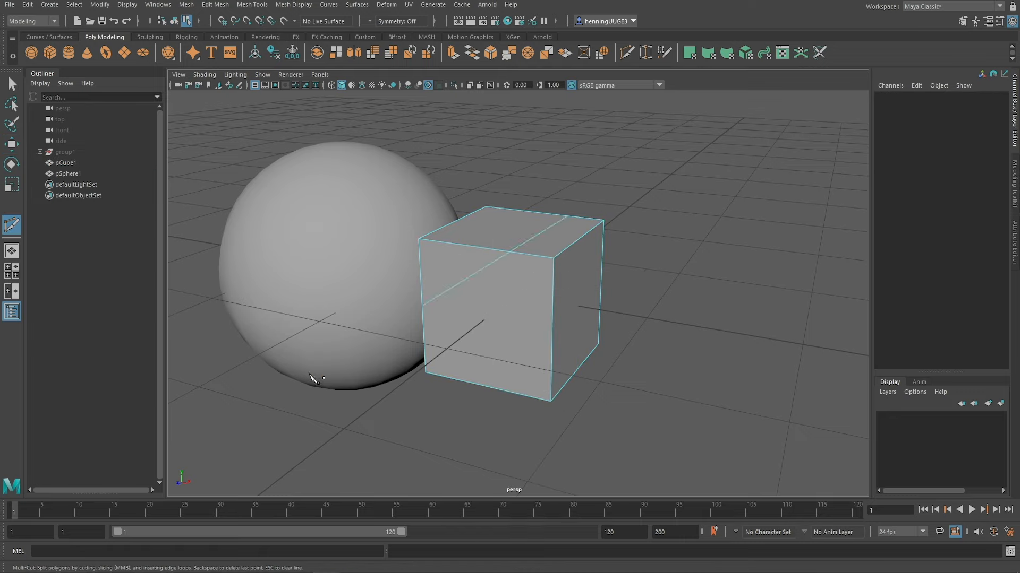
# Step: Examine the modeling commands offered for the cube's edges, vertices and faces by selecting each component type
pyautogui.press('w')
pyautogui.click(529, 256)
pyautogui.keyDown('shift'); pyautogui.rightClick(539, 270); pyautogui.keyUp('shift')
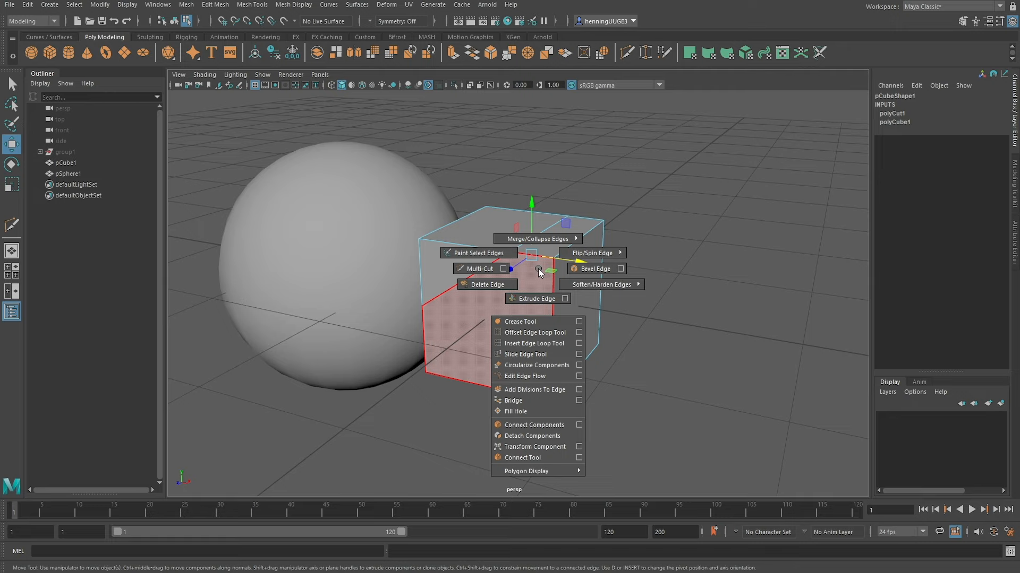
pyautogui.click(505, 255)
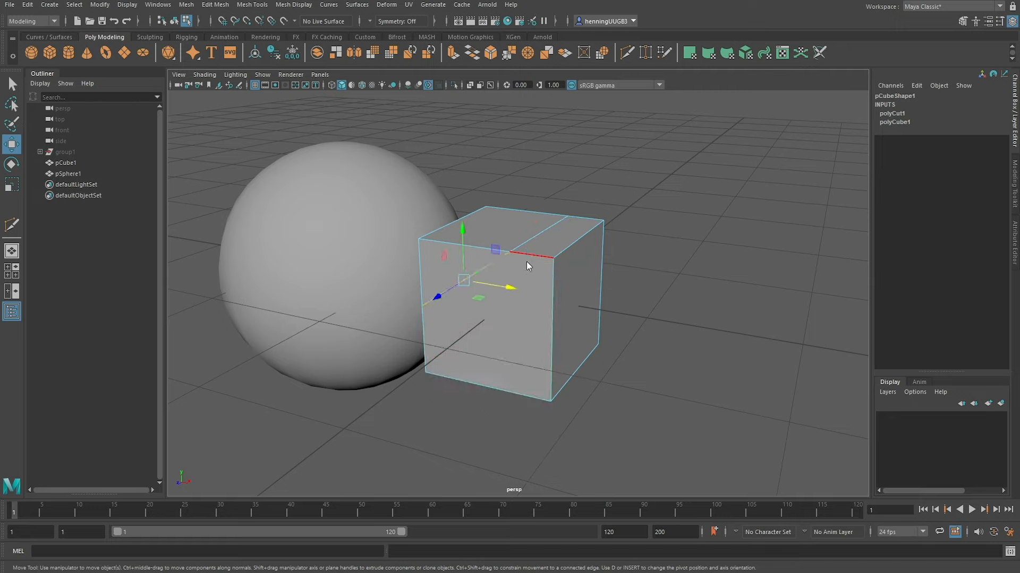
pyautogui.moveTo(512, 247); pyautogui.dragTo(512, 218, button='right')
pyautogui.keyDown('shift'); pyautogui.rightClick(547, 272); pyautogui.keyUp('shift')
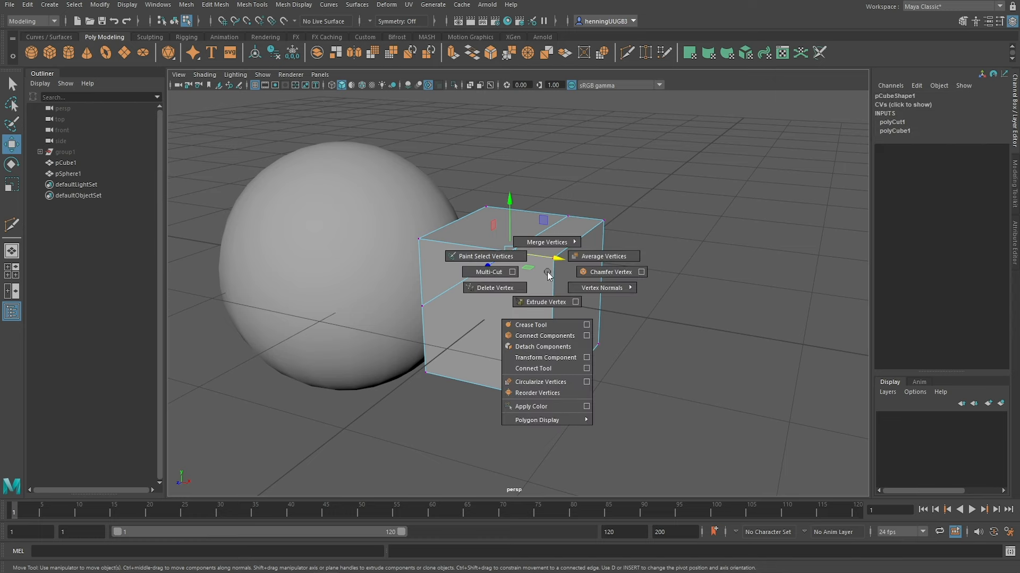
pyautogui.moveTo(540, 311); pyautogui.dragTo(535, 322, button='right')
pyautogui.click(536, 323)
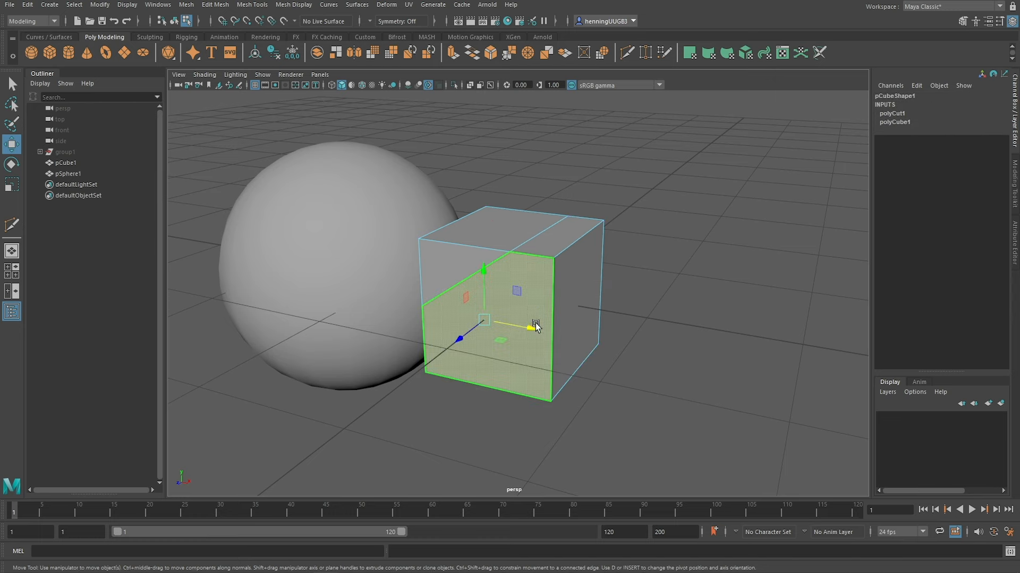
pyautogui.keyDown('shift'); pyautogui.rightClick(542, 276); pyautogui.keyUp('shift')
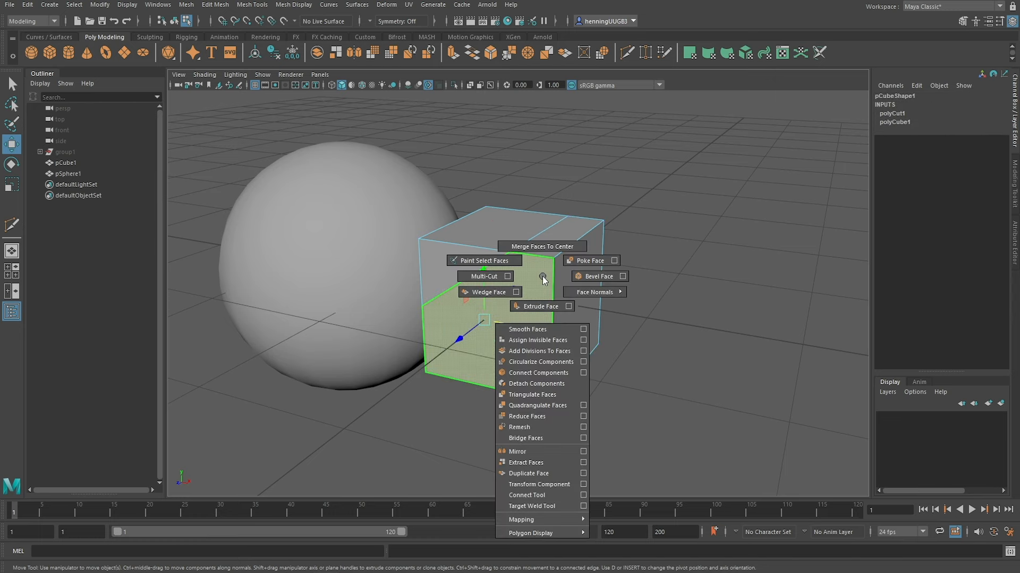
pyautogui.click(543, 276)
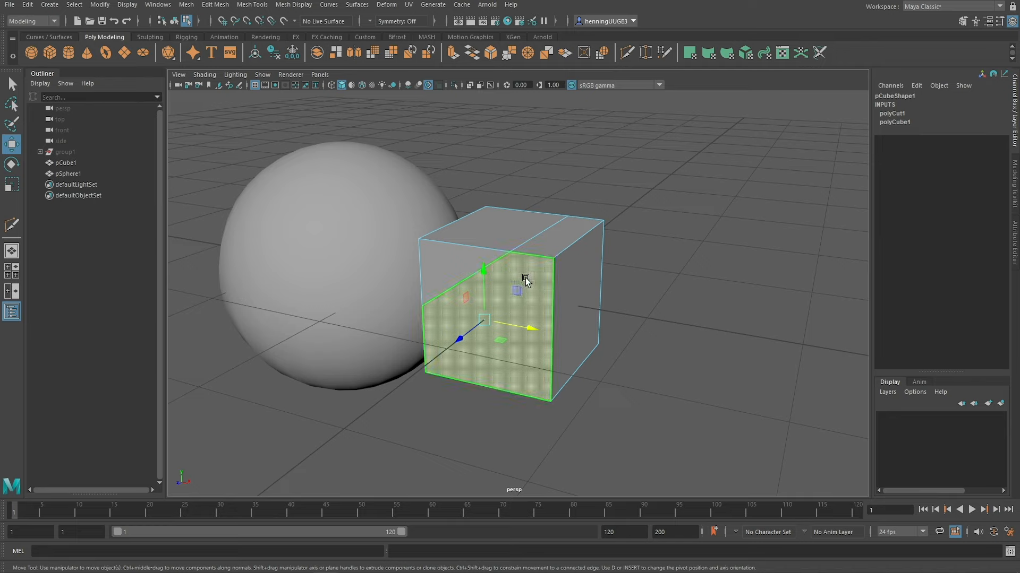
# Step: Grow and shrink the selection around the cube's front face, and return the cube to object mode
pyautogui.keyDown('ctrl'); pyautogui.rightClick(524, 278); pyautogui.keyUp('ctrl')
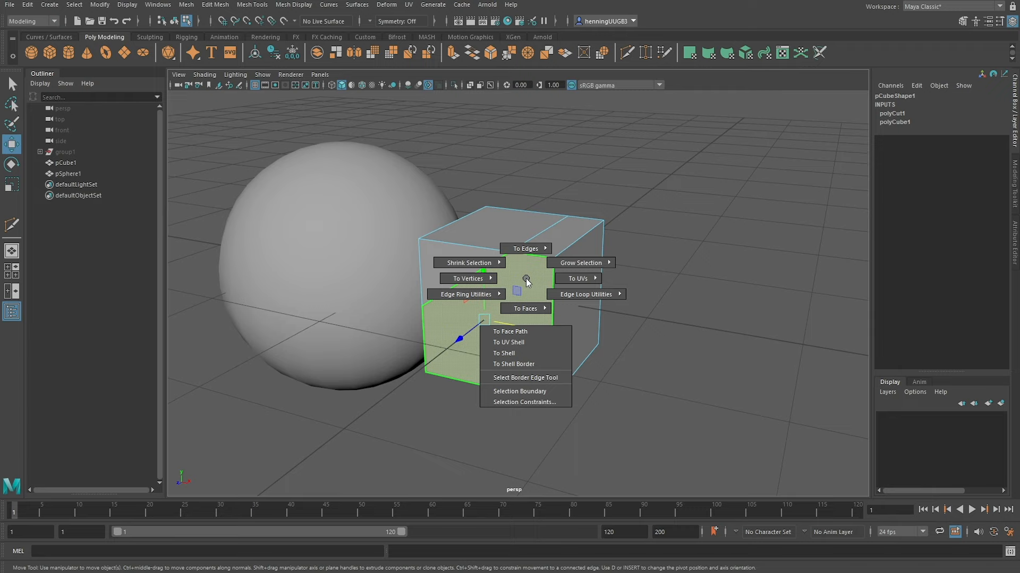
pyautogui.click(558, 262)
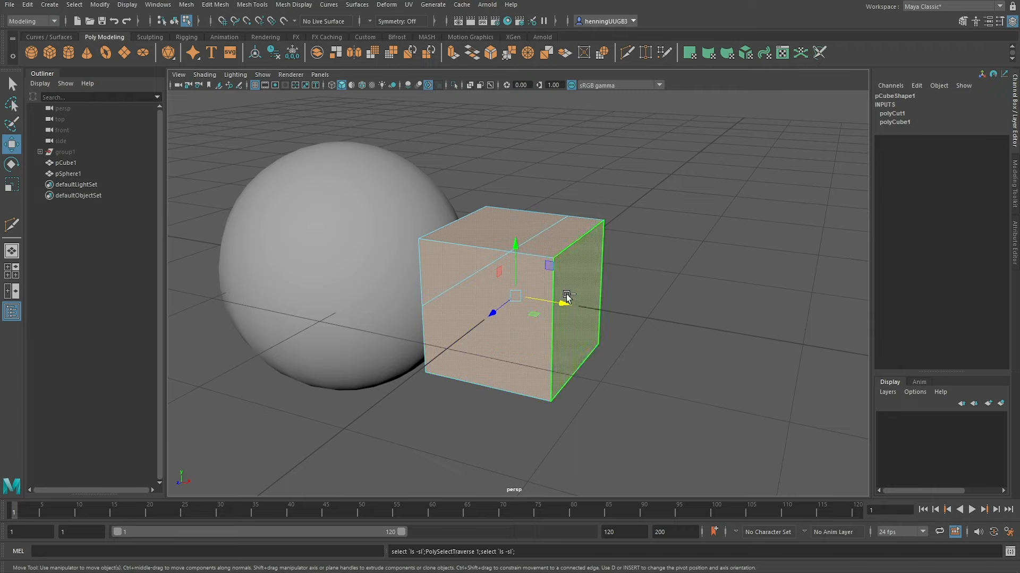
pyautogui.keyDown('ctrl'); pyautogui.rightClick(559, 300); pyautogui.keyUp('ctrl')
pyautogui.click(500, 283)
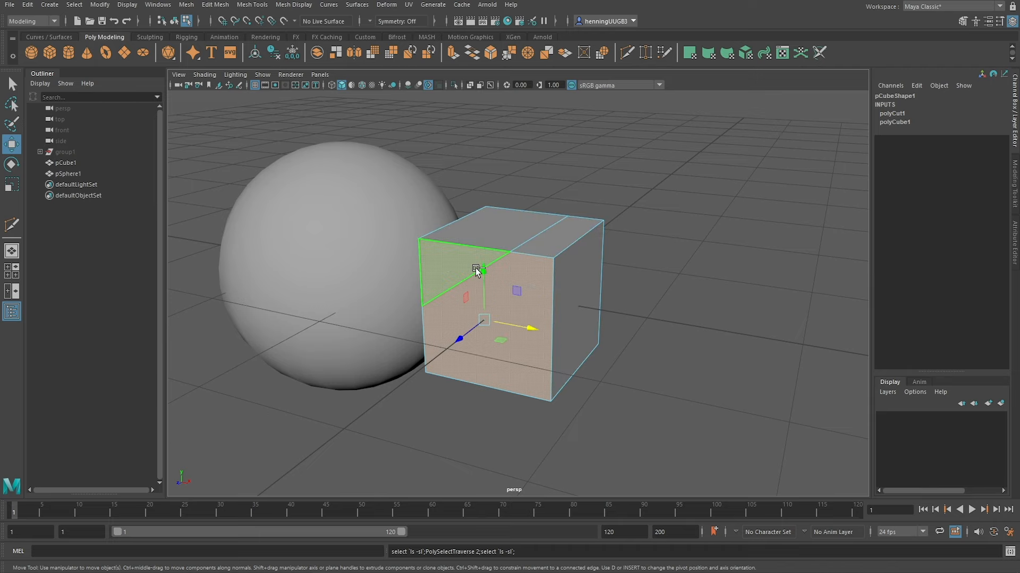
pyautogui.press('F8')
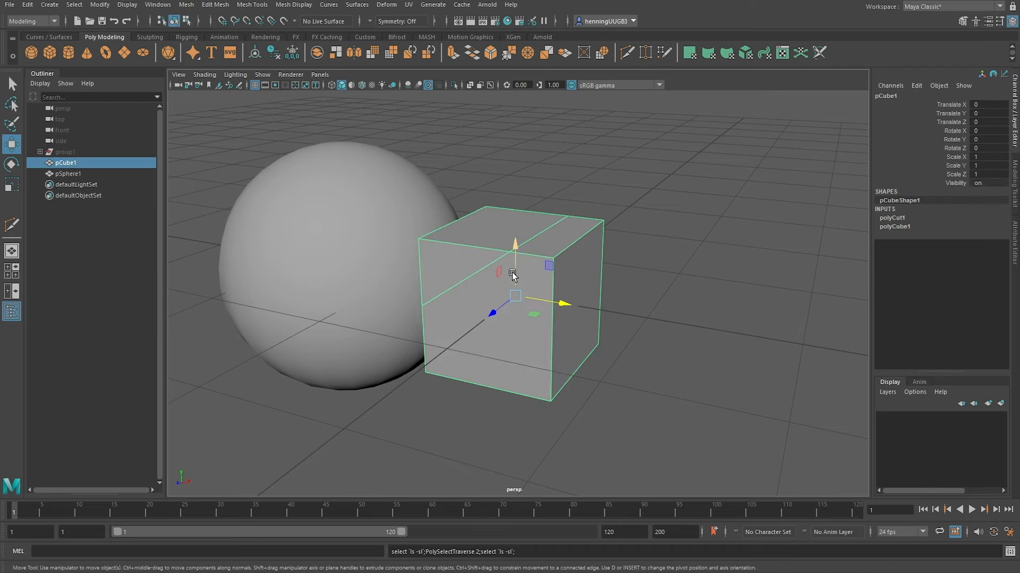
# Step: Delete the sliced cube and the sphere from the scene
pyautogui.keyDown('alt'); pyautogui.moveTo(566, 277); pyautogui.dragTo(507, 272); pyautogui.keyUp('alt')
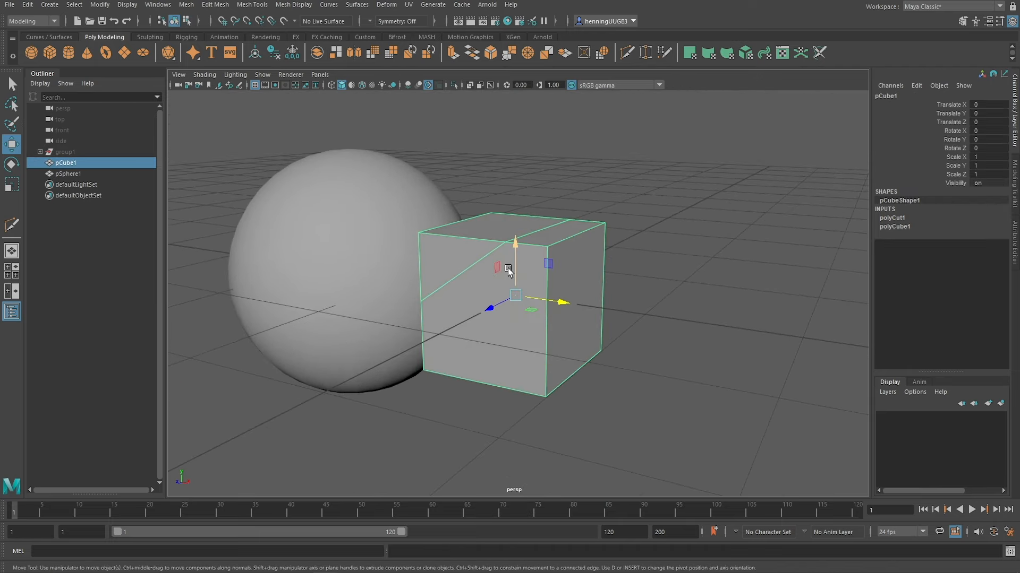
pyautogui.press('Delete')
pyautogui.click(433, 250)
pyautogui.press('Delete')
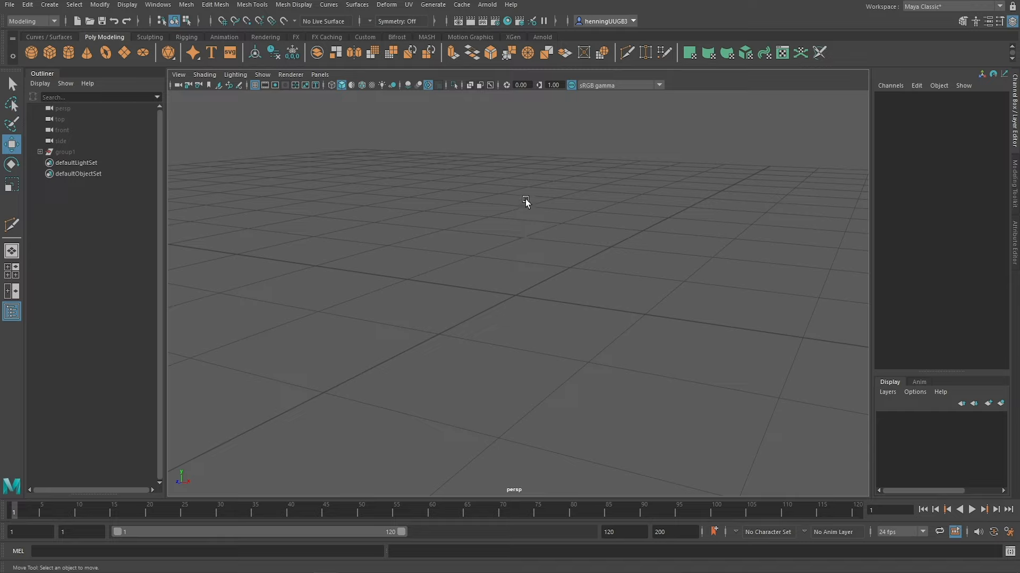
# Step: Create a new polygon cube at the origin, undo its creation and redo it
pyautogui.keyDown('shift'); pyautogui.rightClick(514, 172); pyautogui.keyUp('shift')
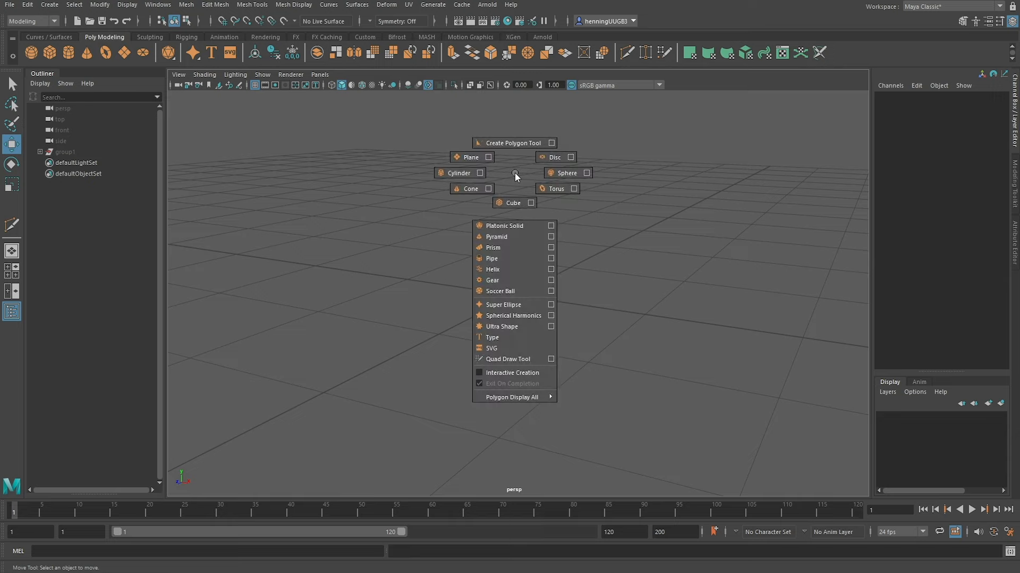
pyautogui.click(509, 212)
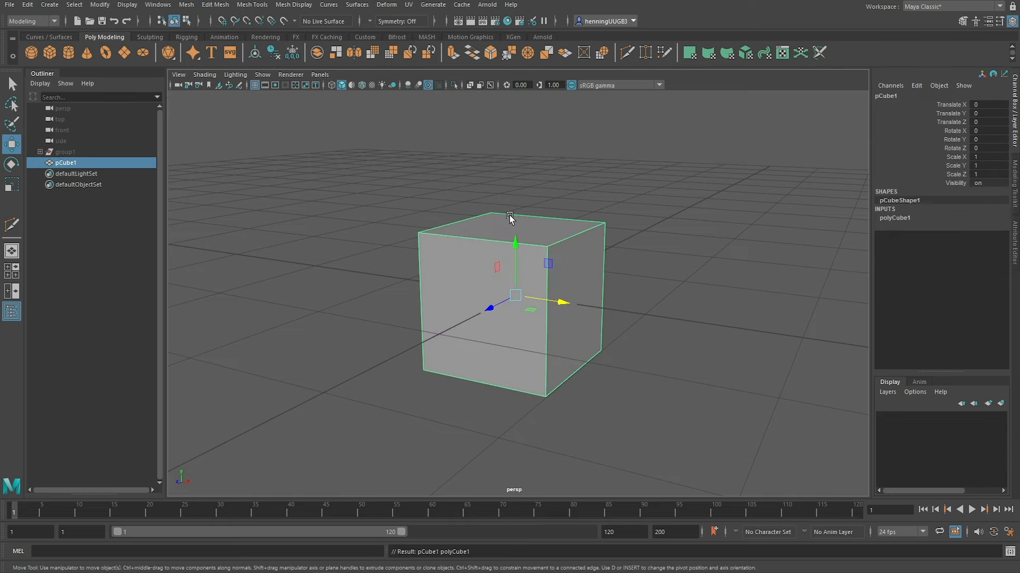
pyautogui.hotkey('ctrl', 'z')
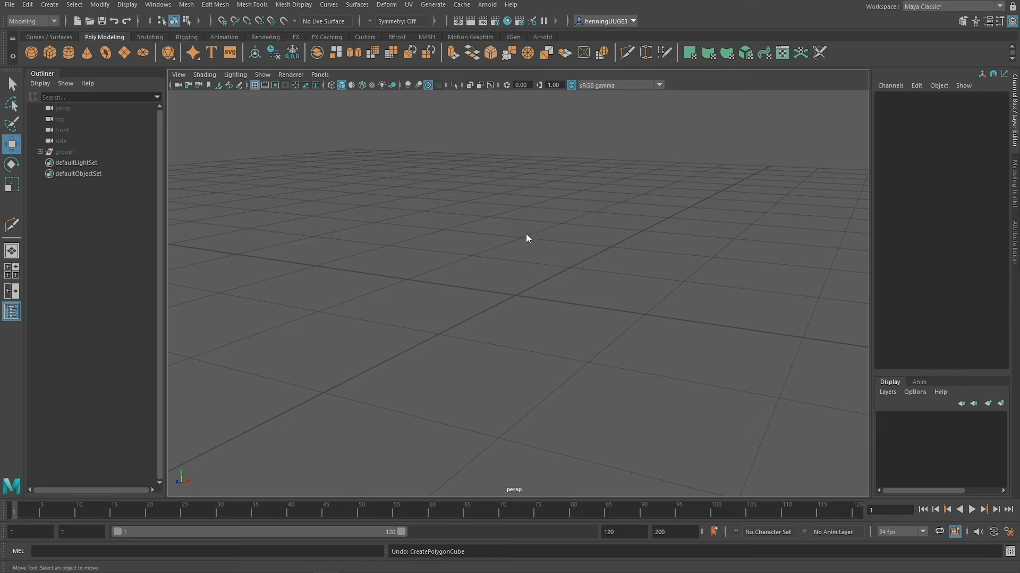
pyautogui.hotkey('shift', 'z')
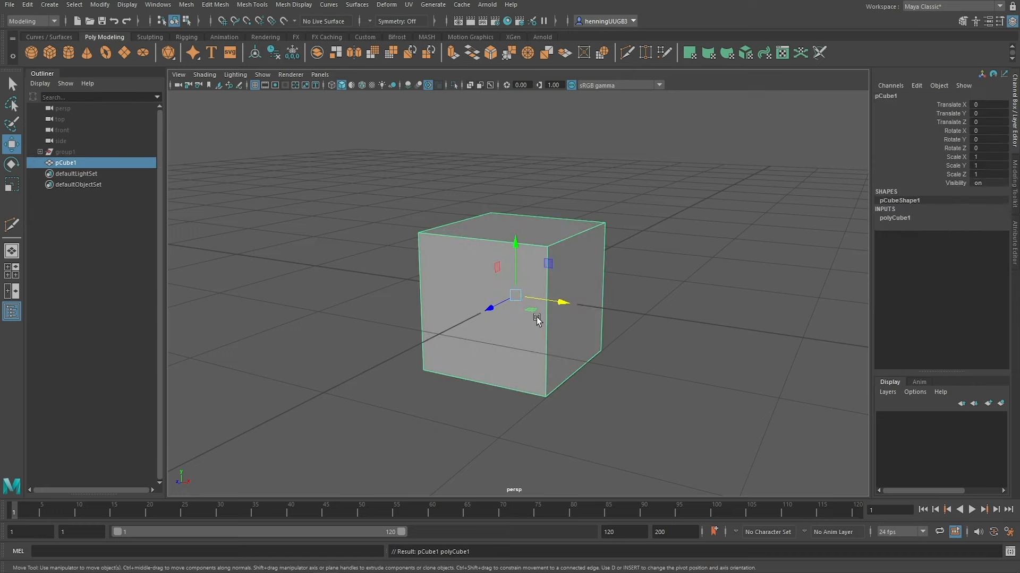
# Step: Extrude the cube's top face straight upward twice to stack two extra segments on it
pyautogui.rightClick(535, 225)
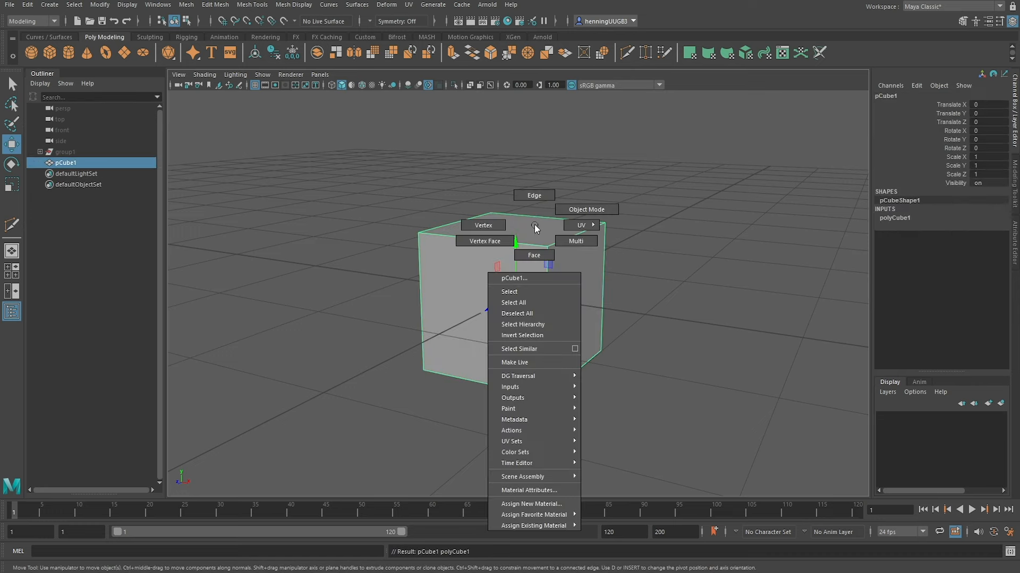
pyautogui.click(535, 261)
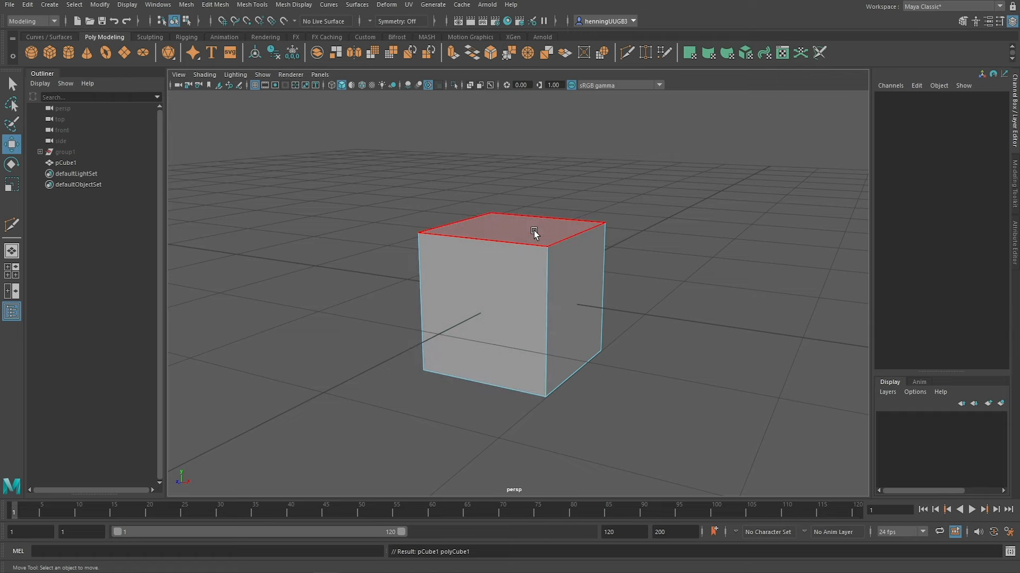
pyautogui.click(534, 230)
pyautogui.keyDown('alt'); pyautogui.moveTo(581, 313); pyautogui.dragTo(555, 350, button='middle'); pyautogui.keyUp('alt')
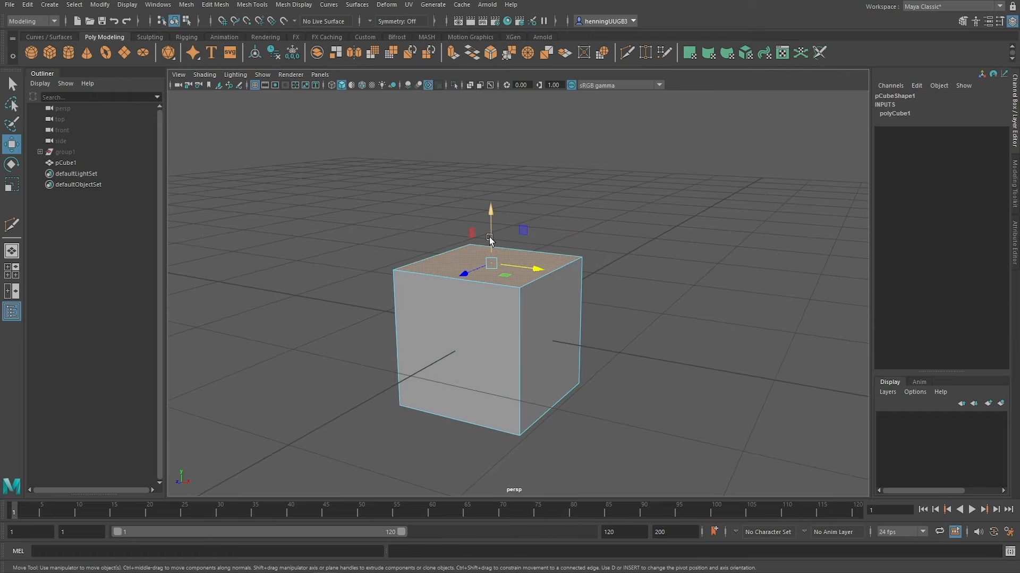
pyautogui.keyDown('shift'); pyautogui.moveTo(491, 240); pyautogui.dragTo(489, 144); pyautogui.keyUp('shift')
# Step: Extrude the front face of the uppermost segment outward by about 0.71 units and switch to edge selection
pyautogui.click(510, 212)
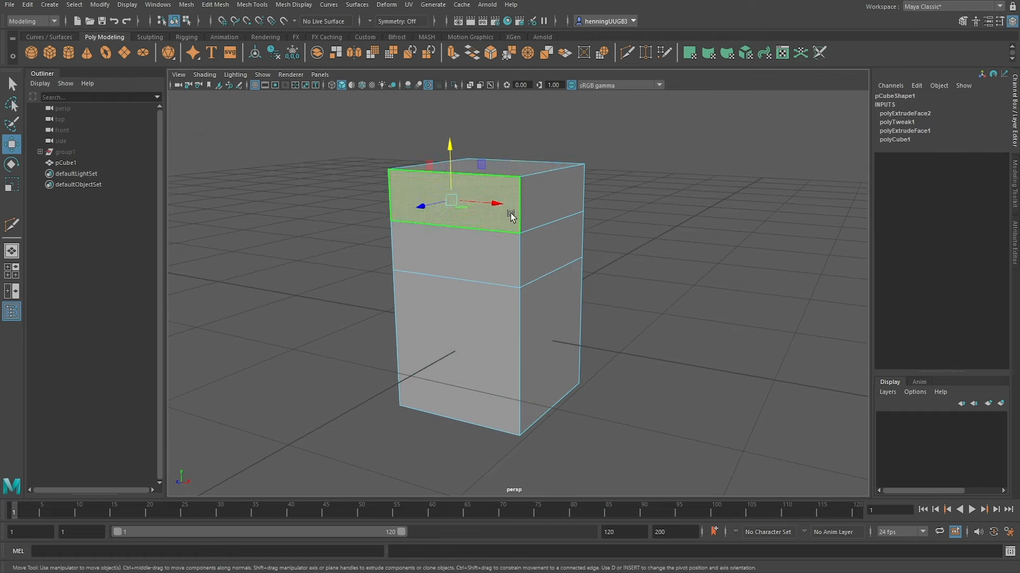
pyautogui.keyDown('alt'); pyautogui.moveTo(510, 213); pyautogui.dragTo(492, 249); pyautogui.keyUp('alt')
pyautogui.keyDown('shift'); pyautogui.moveTo(492, 250); pyautogui.dragTo(469, 277, button='right'); pyautogui.keyUp('shift')
pyautogui.moveTo(390, 207); pyautogui.dragTo(283, 227)
pyautogui.press('q')
pyautogui.press('F10')
pyautogui.scroll(-4, 584, 372)
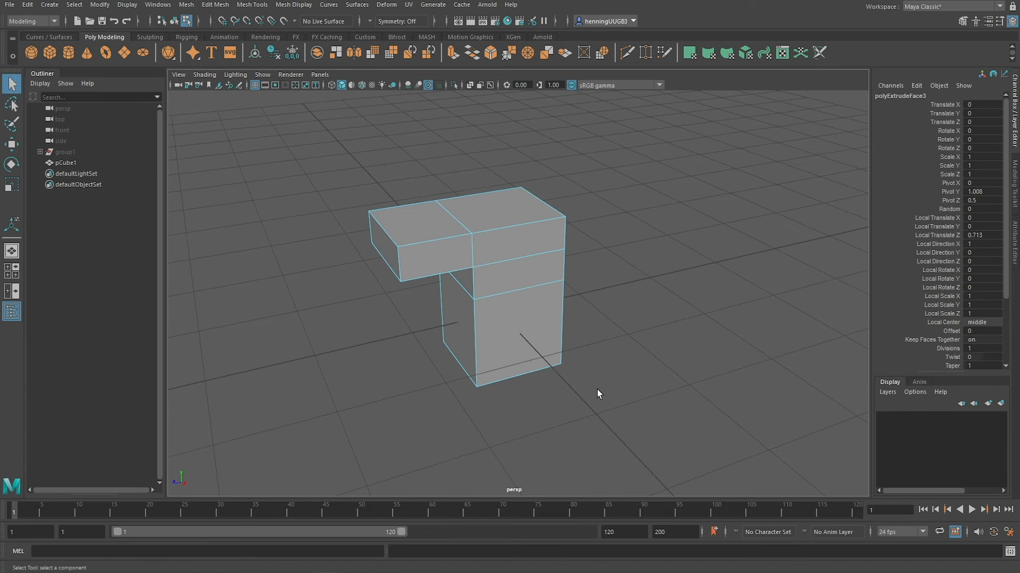
# Step: Bevel all edges of the extruded cube model with a fraction of 0.46 and 2 segments
pyautogui.moveTo(622, 432); pyautogui.dragTo(351, 178)
pyautogui.hotkey('ctrl', 'b')
pyautogui.keyDown('alt'); pyautogui.moveTo(498, 236); pyautogui.dragTo(658, 314, button='right'); pyautogui.keyUp('alt')
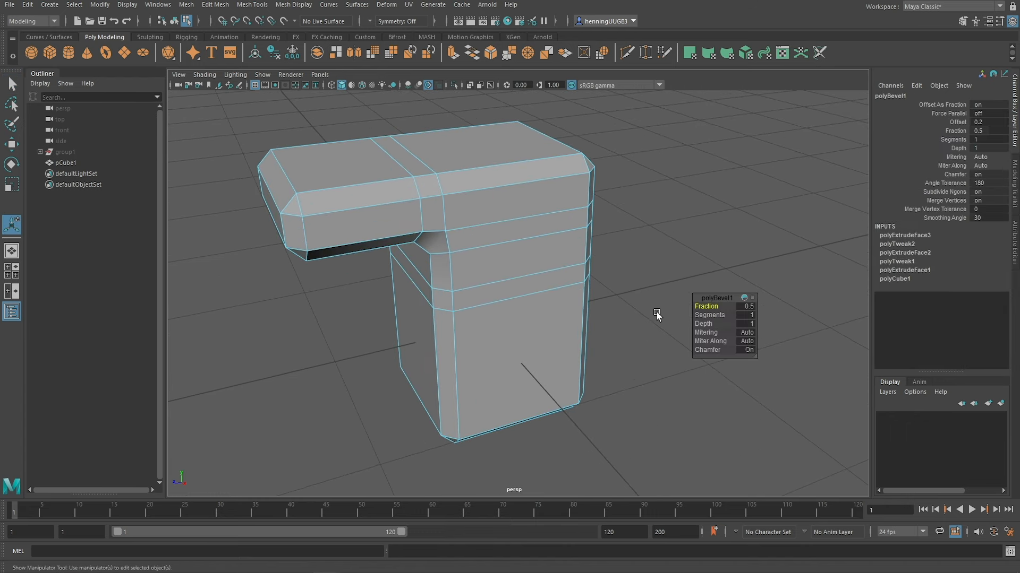
pyautogui.moveTo(709, 307)
pyautogui.mouseDown()
pyautogui.moveTo(720, 305)
pyautogui.moveTo(697, 306)
pyautogui.moveTo(718, 315)
pyautogui.mouseUp()
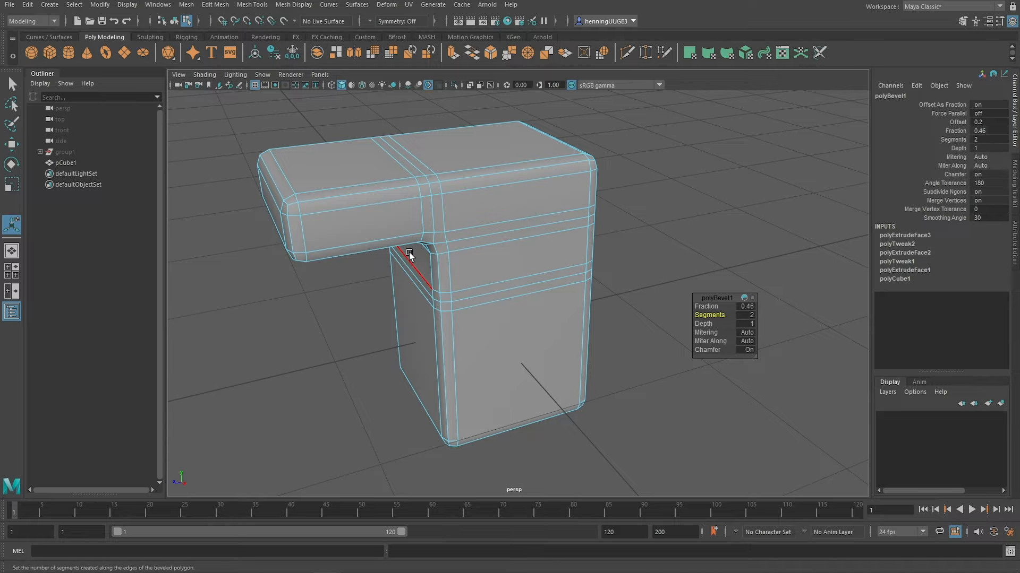
# Step: Select the top face of the beveled overhang and extrude it straight upward into a tall block
pyautogui.keyDown('alt'); pyautogui.moveTo(413, 253); pyautogui.dragTo(510, 255); pyautogui.keyUp('alt')
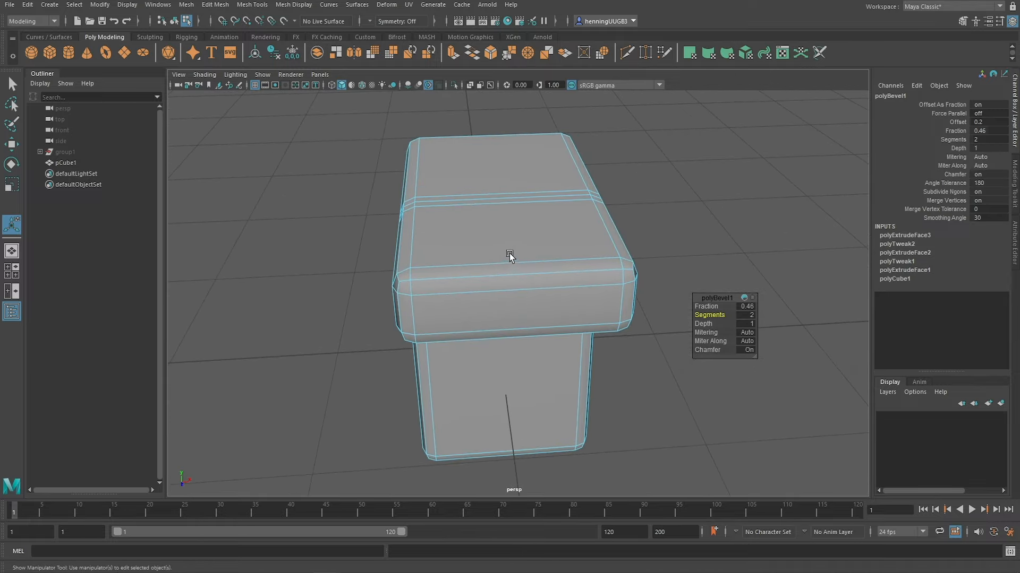
pyautogui.press('q')
pyautogui.click(495, 227)
pyautogui.scroll(-2, 536, 235)
pyautogui.hotkey('ctrl', 'e')
pyautogui.press('w')
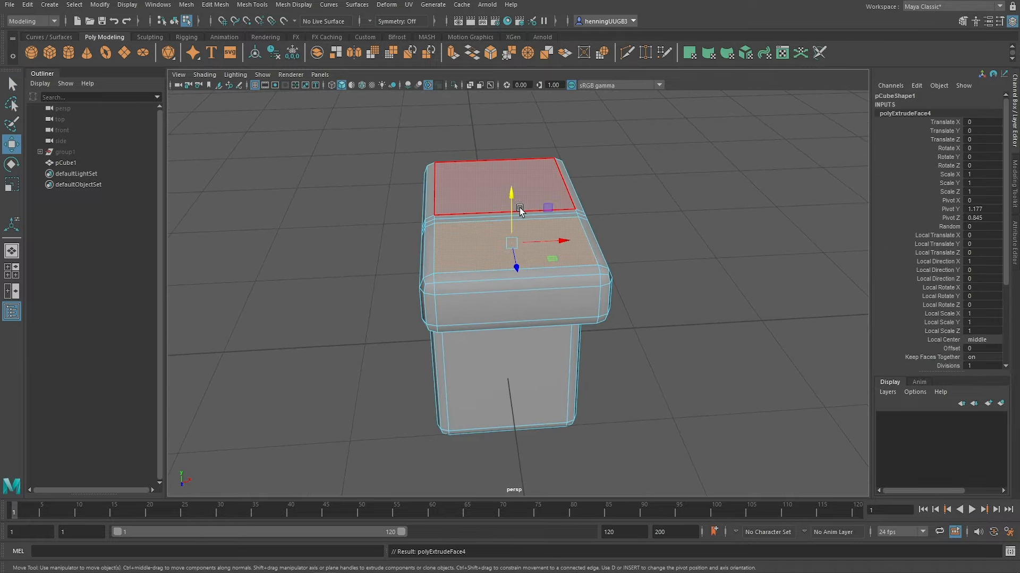
pyautogui.moveTo(516, 206); pyautogui.dragTo(506, 118)
pyautogui.keyDown('alt'); pyautogui.moveTo(480, 224); pyautogui.dragTo(510, 280); pyautogui.keyUp('alt')
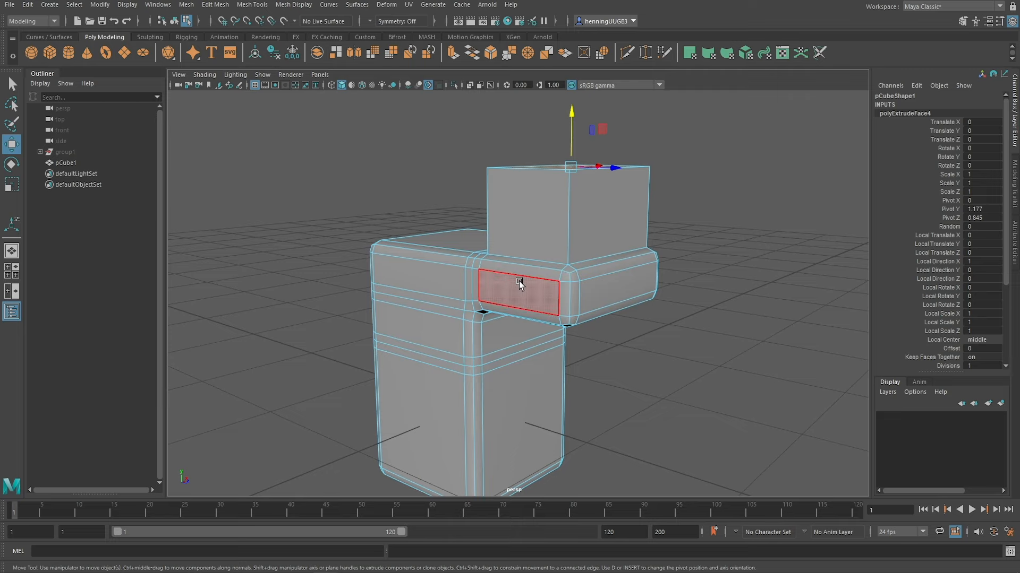
# Step: Delete the beveled model, create a polygon cone at the origin and frame it in the view
pyautogui.press('F8')
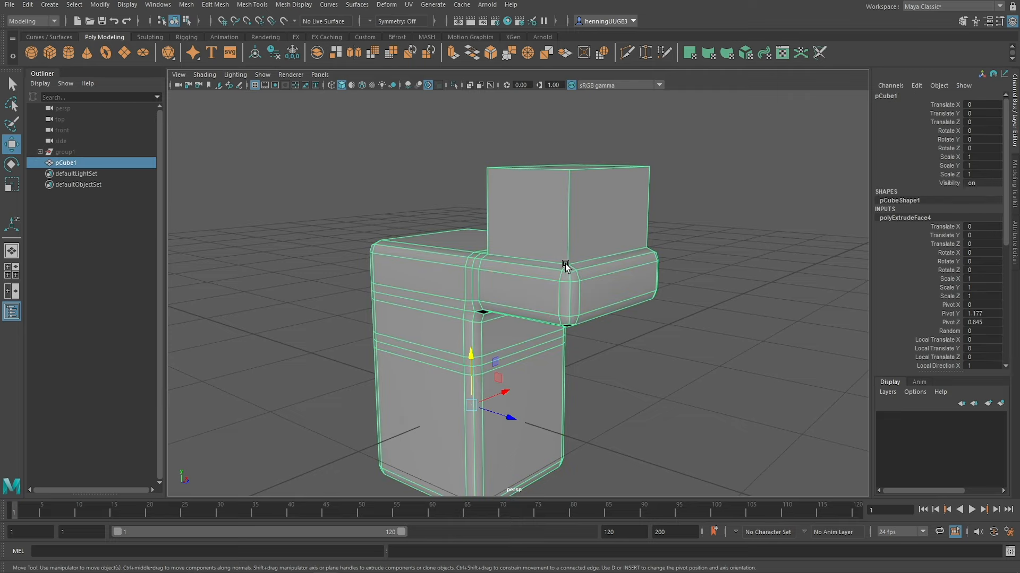
pyautogui.press('Delete')
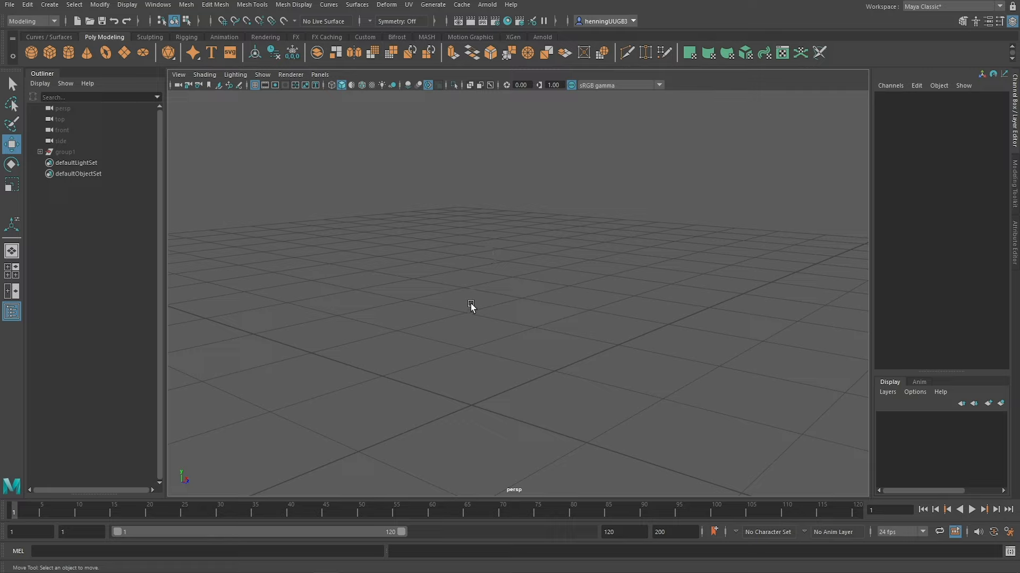
pyautogui.keyDown('shift'); pyautogui.rightClick(475, 272); pyautogui.keyUp('shift')
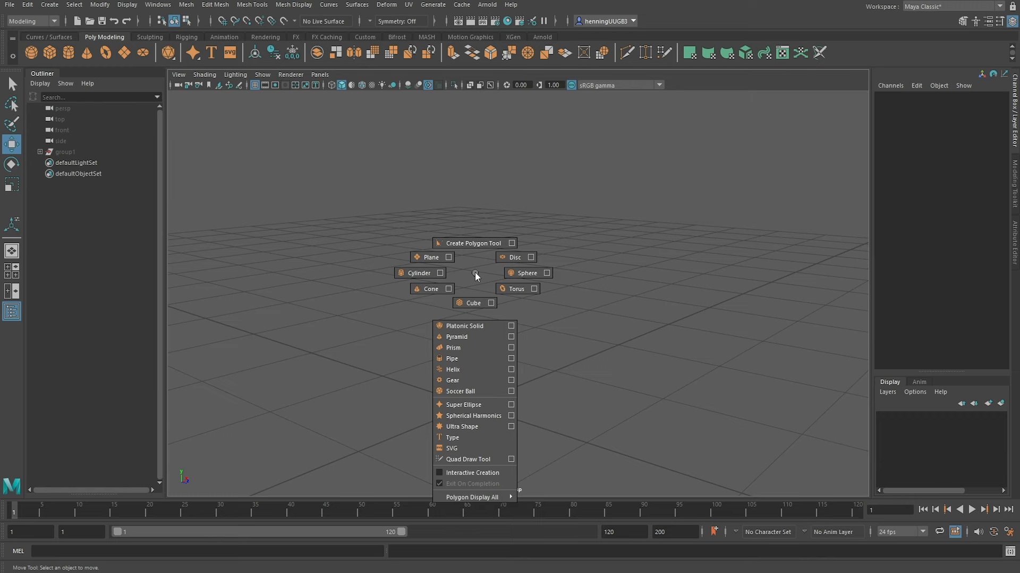
pyautogui.click(420, 290)
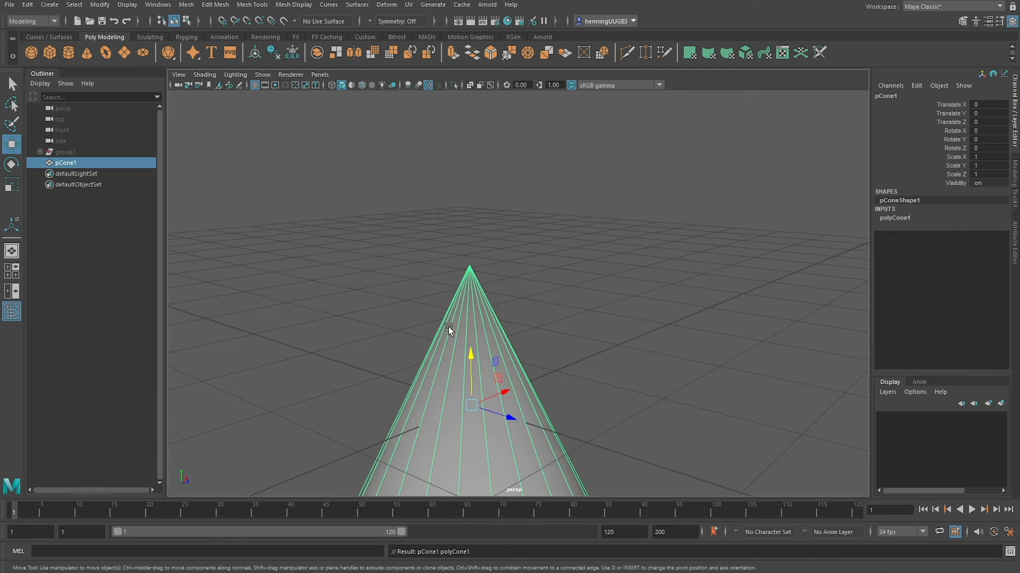
pyautogui.press('f')
# Step: Examine the context modeling commands offered for the cone as an object and for its edge, face and tip vertex selections
pyautogui.keyDown('shift'); pyautogui.rightClick(489, 267); pyautogui.keyUp('shift')
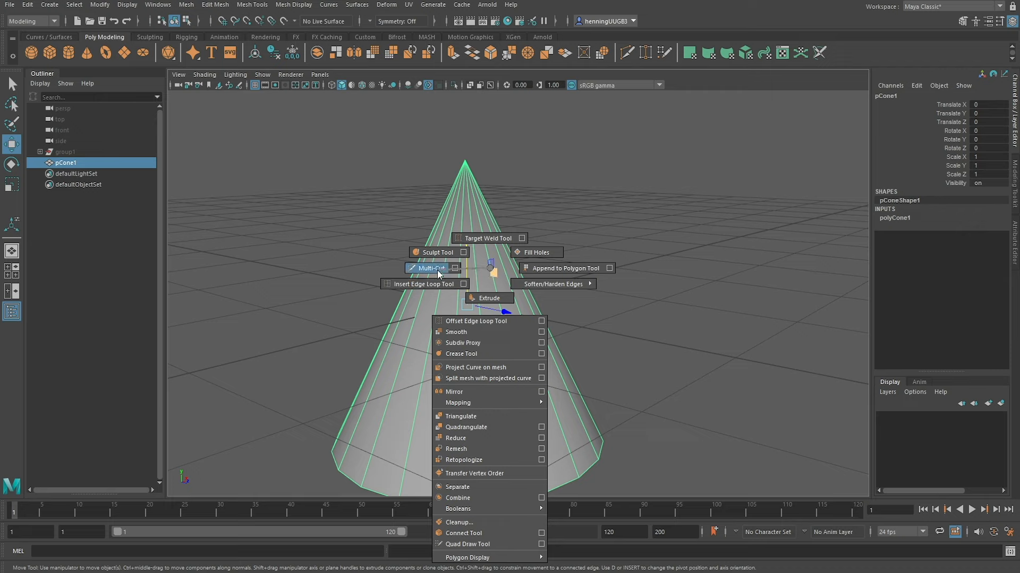
pyautogui.press('F10')
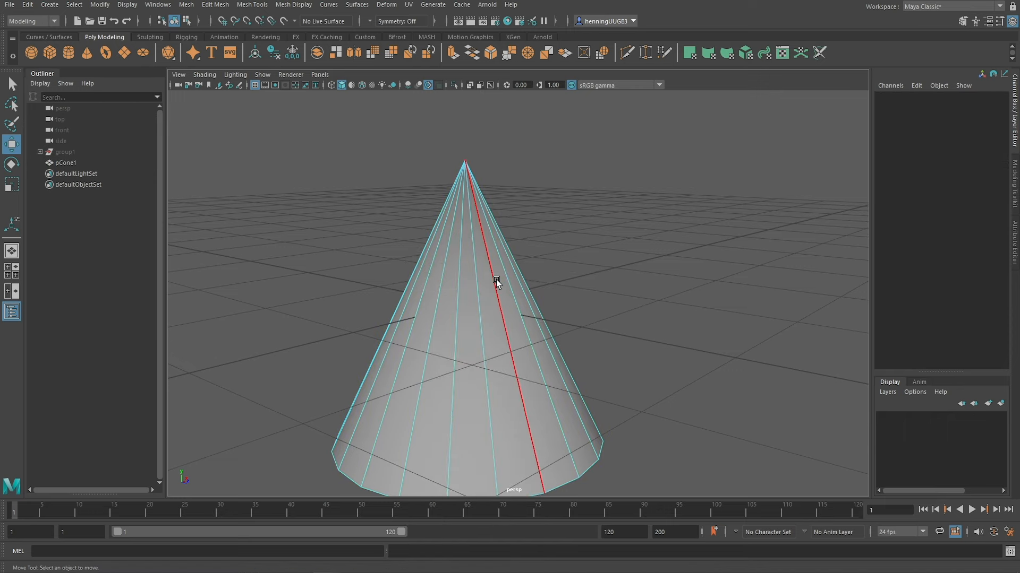
pyautogui.click(496, 279)
pyautogui.keyDown('shift'); pyautogui.rightClick(498, 282); pyautogui.keyUp('shift')
pyautogui.press('F9')
pyautogui.moveTo(484, 317); pyautogui.dragTo(488, 361, button='right')
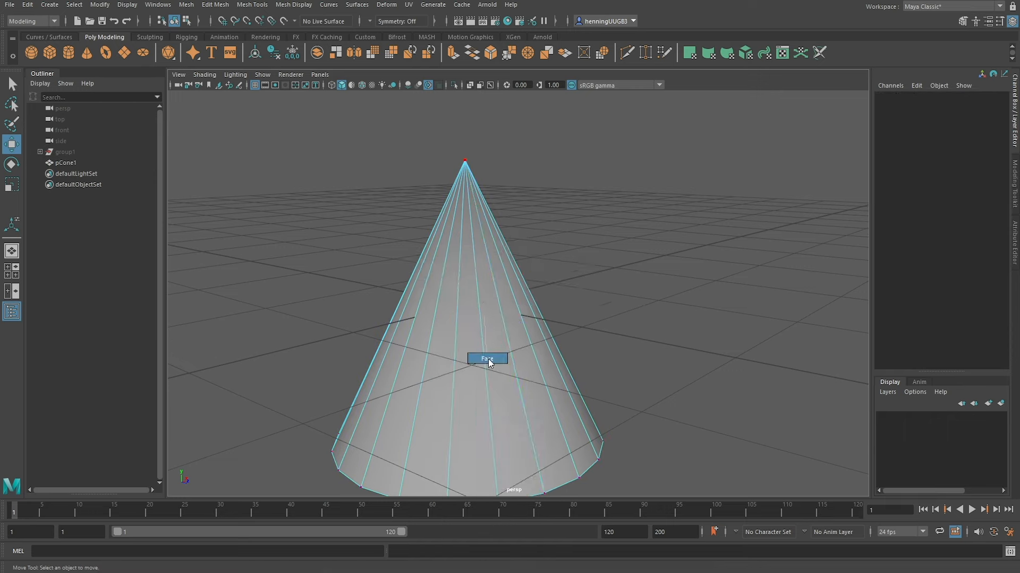
pyautogui.click(509, 297)
pyautogui.keyDown('shift'); pyautogui.rightClick(511, 289); pyautogui.keyUp('shift')
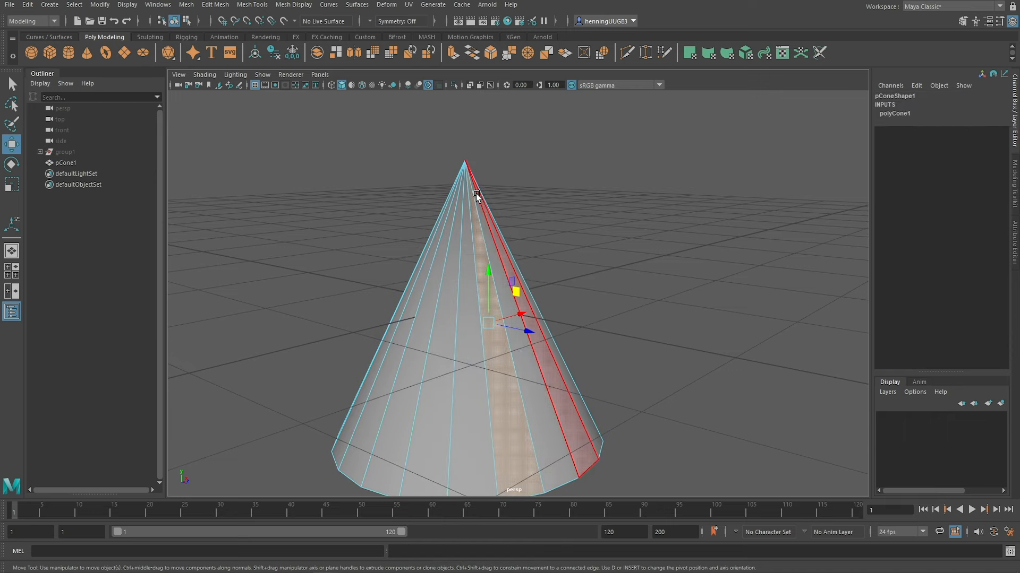
pyautogui.press('F9')
pyautogui.click(465, 161)
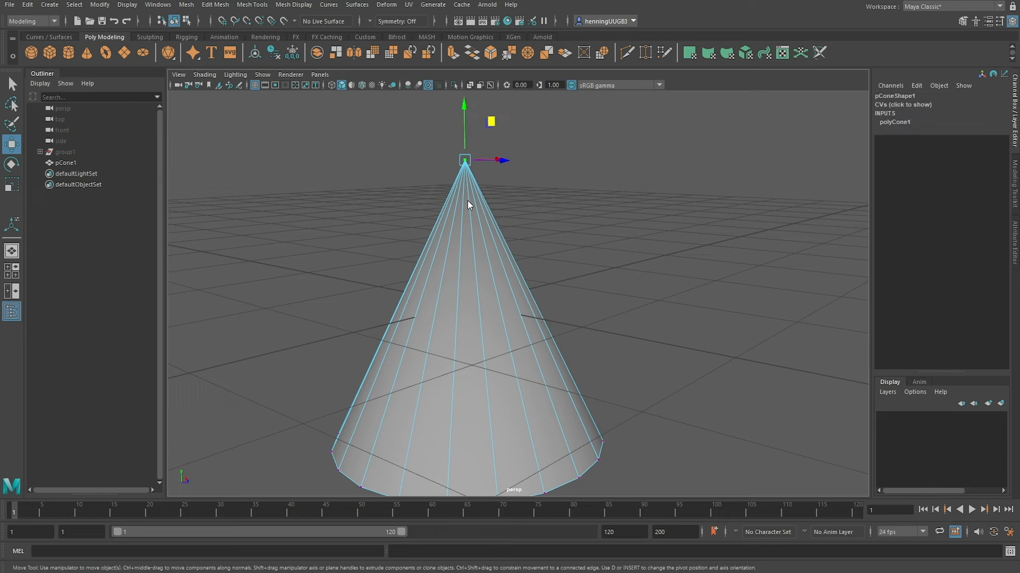
pyautogui.keyDown('shift'); pyautogui.rightClick(467, 199); pyautogui.keyUp('shift')
# Step: Return to object mode and delete the cone
pyautogui.press('F8')
pyautogui.scroll(-3, 466, 302)
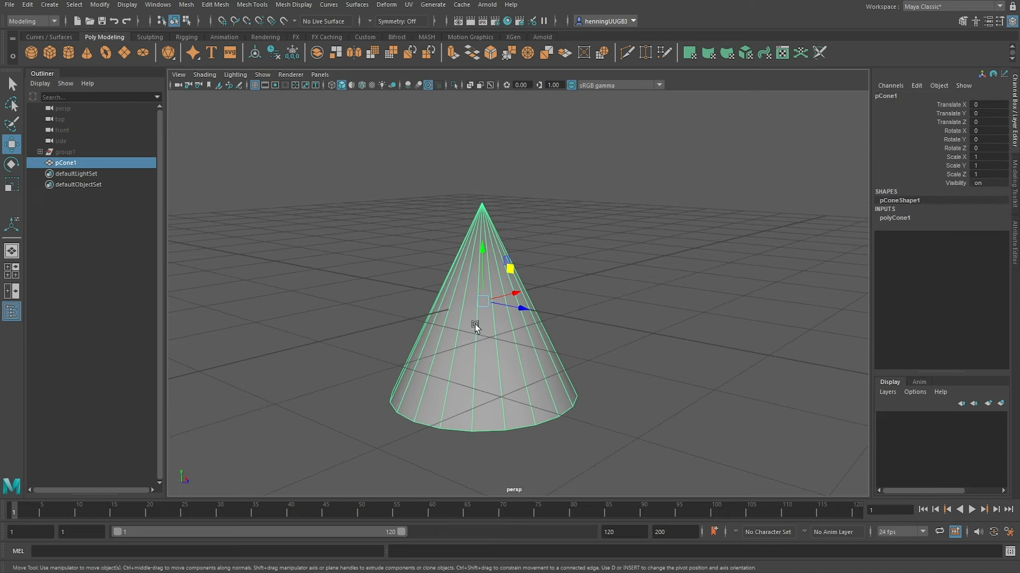
pyautogui.press('Delete')
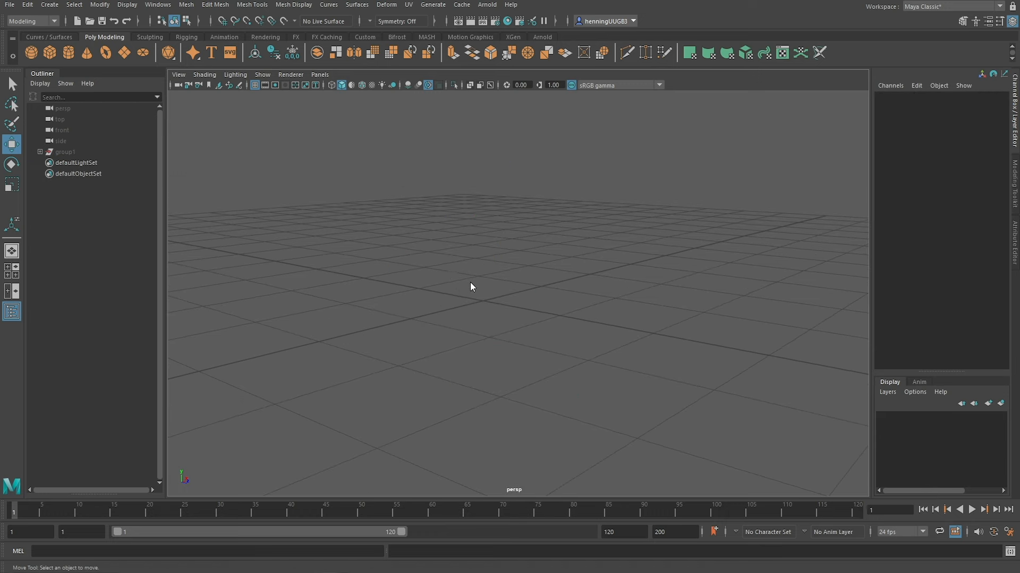
# Step: Create a polygon sphere, move it to about Y 0.844 and Z -3.187, and deselect it
pyautogui.keyDown('shift'); pyautogui.moveTo(470, 282); pyautogui.dragTo(516, 285, button='right'); pyautogui.keyUp('shift')
pyautogui.moveTo(485, 277); pyautogui.dragTo(483, 194)
pyautogui.keyDown('shift'); pyautogui.moveTo(616, 311); pyautogui.dragTo(372, 267, button='middle'); pyautogui.keyUp('shift')
pyautogui.click(494, 321)
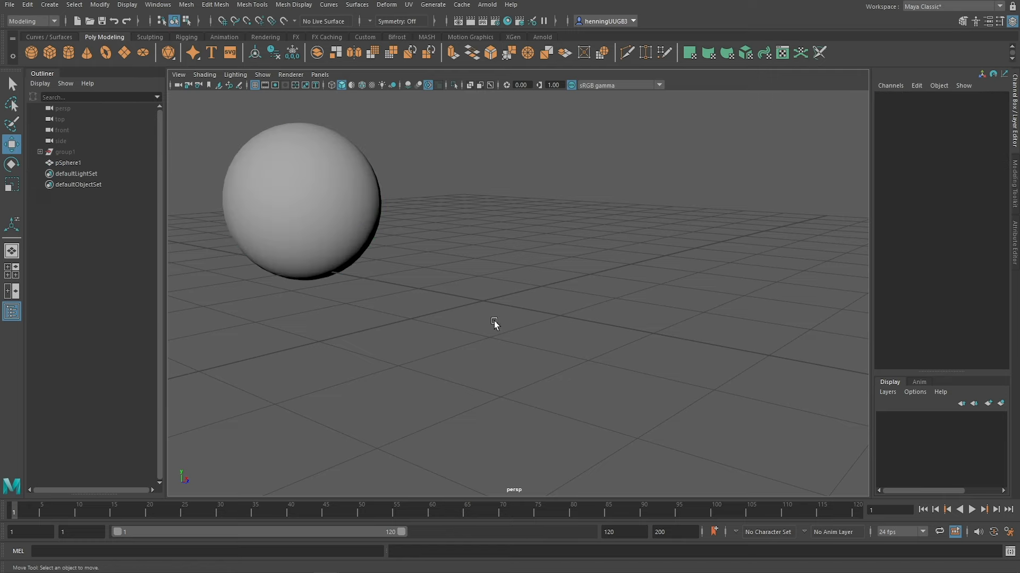
# Step: Create a polygon cube, move it to about X 0.926 and Y 1.489, and deselect it
pyautogui.keyDown('shift'); pyautogui.moveTo(495, 321); pyautogui.dragTo(506, 332, button='right'); pyautogui.keyUp('shift')
pyautogui.keyDown('alt'); pyautogui.moveTo(506, 332); pyautogui.dragTo(467, 356); pyautogui.keyUp('alt')
pyautogui.keyDown('shift'); pyautogui.moveTo(467, 356); pyautogui.dragTo(565, 318, button='middle'); pyautogui.keyUp('shift')
pyautogui.keyDown('shift'); pyautogui.moveTo(571, 313); pyautogui.dragTo(569, 175, button='middle'); pyautogui.keyUp('shift')
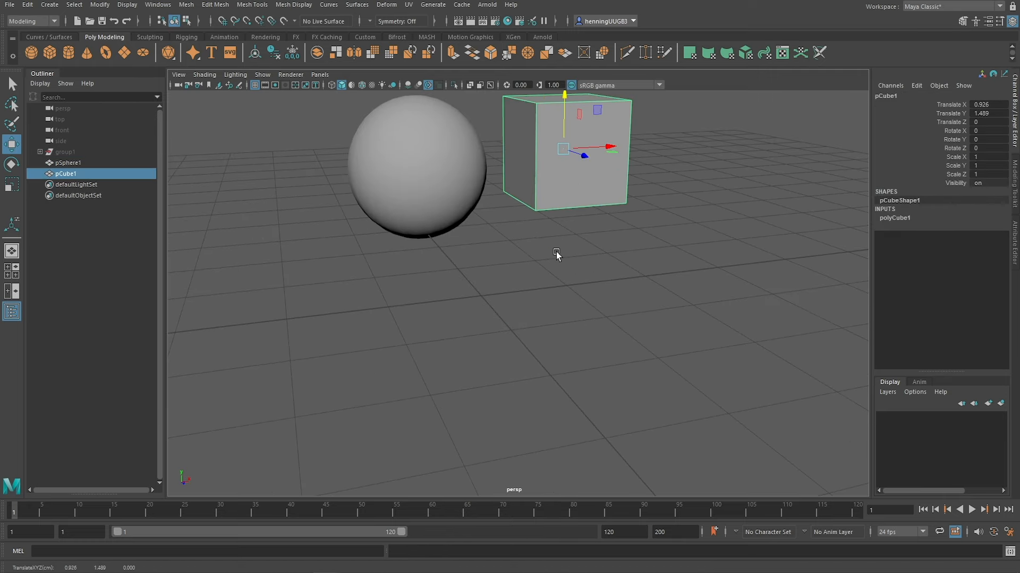
pyautogui.keyDown('alt'); pyautogui.moveTo(556, 251); pyautogui.dragTo(558, 279); pyautogui.keyUp('alt')
pyautogui.click(558, 279)
# Step: Draw a ten-vertex C-shaped polygon on the ground grid in front of the sphere and cube with the Create Polygon tool
pyautogui.keyDown('shift'); pyautogui.moveTo(549, 221); pyautogui.dragTo(594, 305, button='right'); pyautogui.keyUp('shift')
pyautogui.click(393, 306)
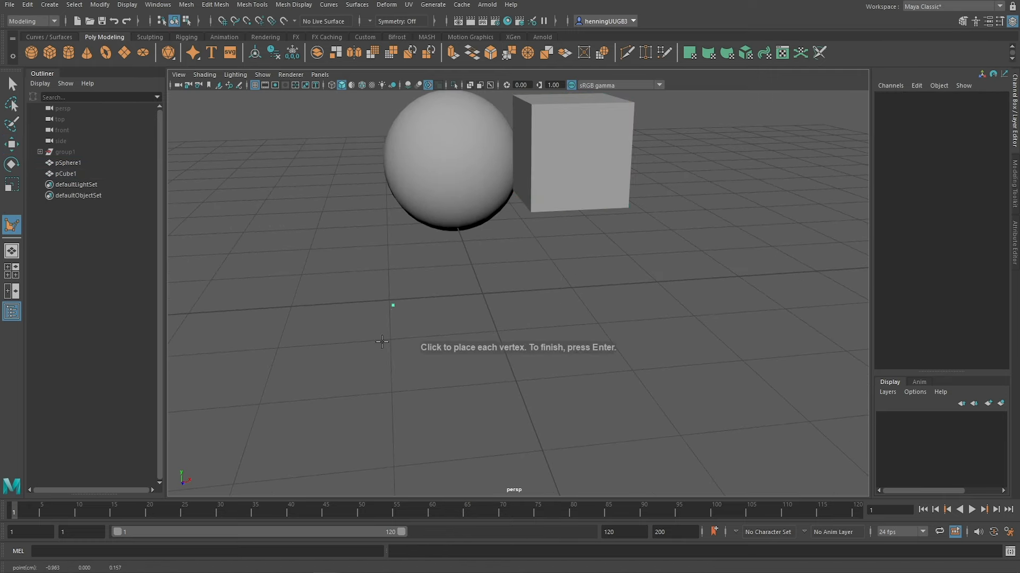
pyautogui.click(374, 362)
pyautogui.click(640, 360)
pyautogui.click(621, 274)
pyautogui.click(493, 260)
pyautogui.click(404, 267)
pyautogui.click(429, 301)
pyautogui.click(538, 312)
pyautogui.click(516, 338)
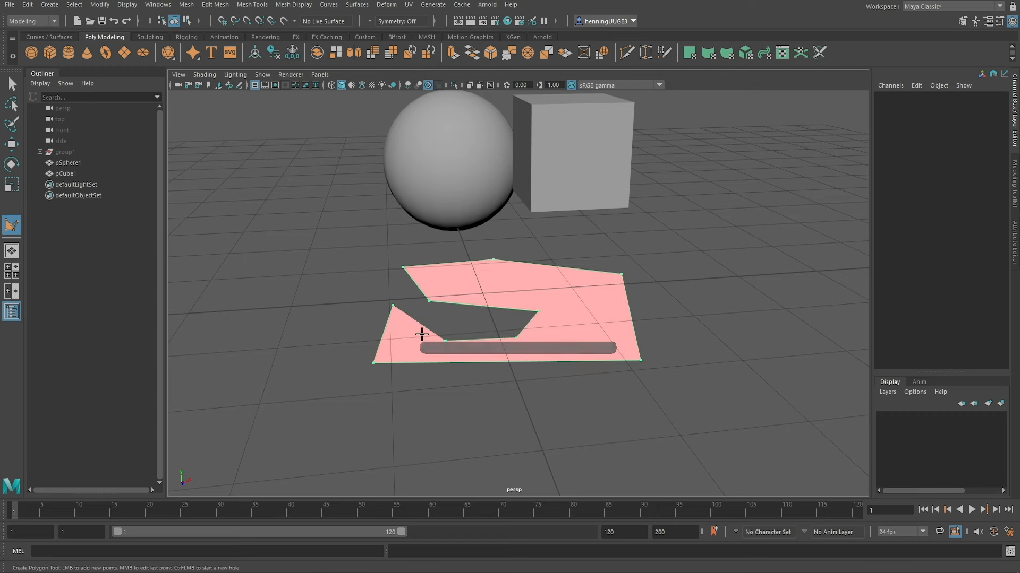
pyautogui.press('Return')
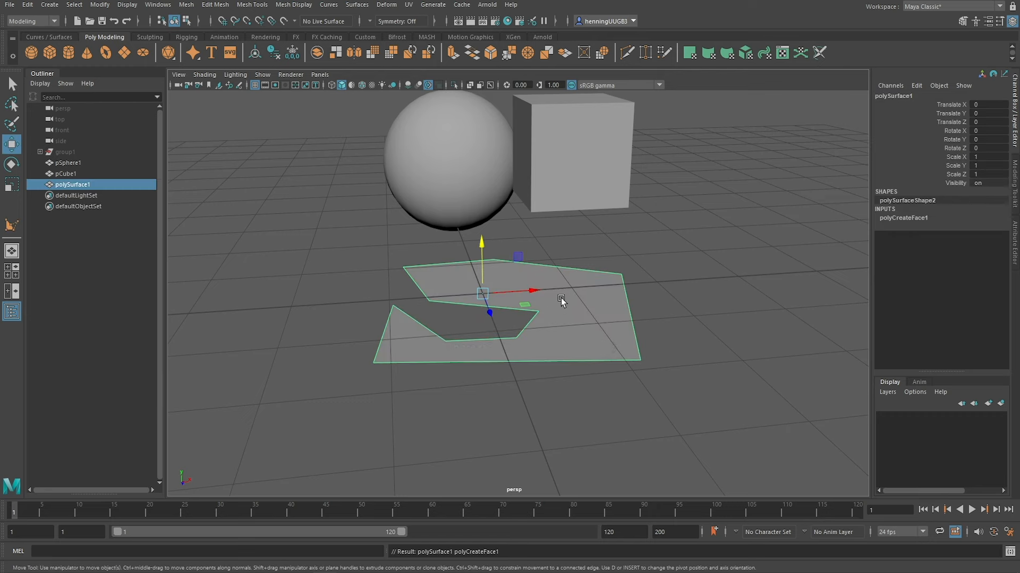
# Step: Move the C-shaped polygon surface along X to about -2.713
pyautogui.keyDown('shift'); pyautogui.moveTo(659, 305); pyautogui.dragTo(402, 296, button='middle'); pyautogui.keyUp('shift')
pyautogui.keyDown('alt'); pyautogui.moveTo(504, 322); pyautogui.dragTo(467, 325, button='right'); pyautogui.keyUp('alt')
pyautogui.keyDown('alt'); pyautogui.moveTo(466, 324); pyautogui.dragTo(546, 317); pyautogui.keyUp('alt')
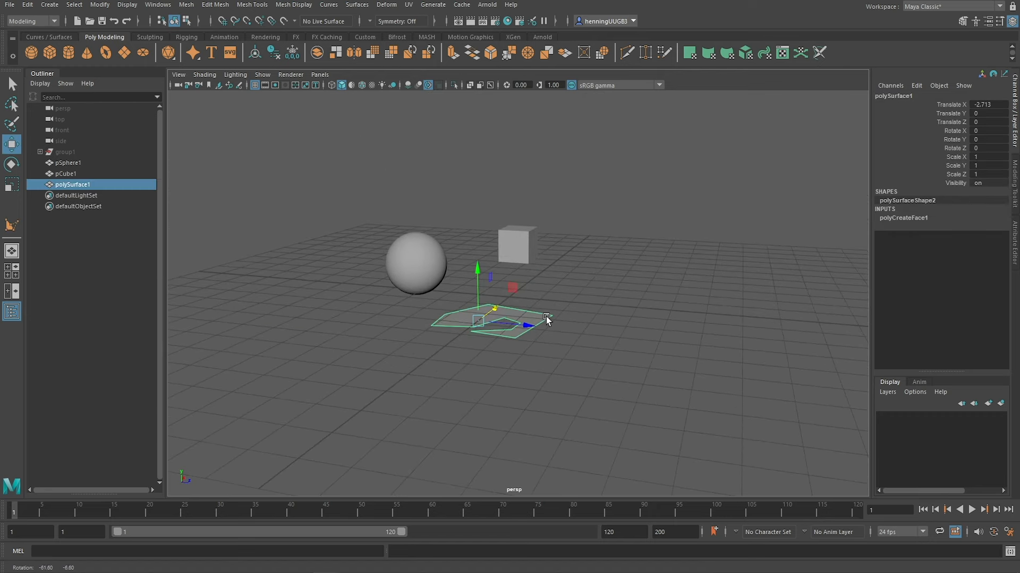
pyautogui.keyDown('alt'); pyautogui.moveTo(547, 317); pyautogui.dragTo(563, 295, button='right'); pyautogui.keyUp('alt')
pyautogui.keyDown('alt'); pyautogui.moveTo(562, 295); pyautogui.dragTo(556, 310, button='middle'); pyautogui.keyUp('alt')
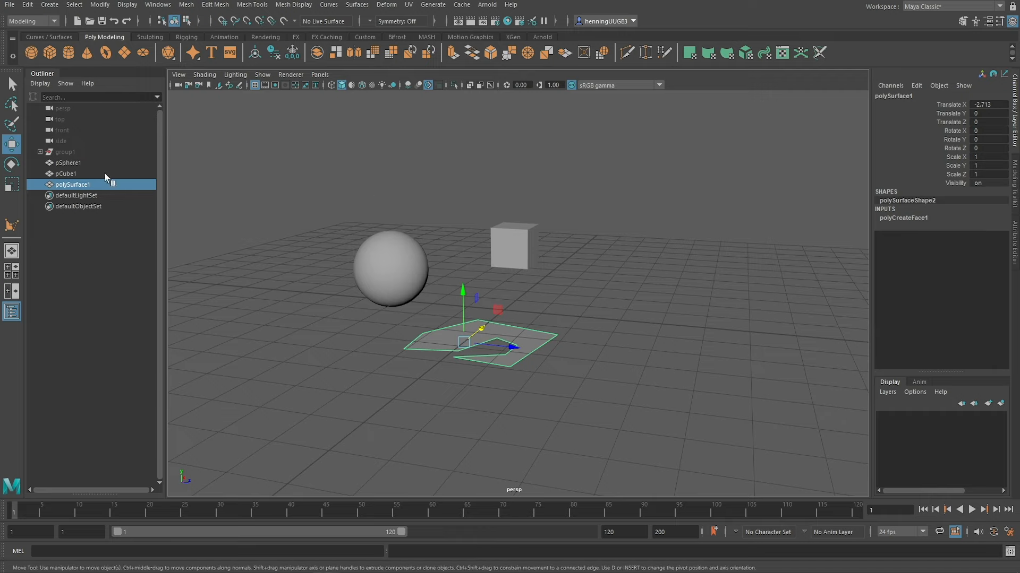
pyautogui.keyDown('alt'); pyautogui.moveTo(402, 314); pyautogui.dragTo(550, 320, button='right'); pyautogui.keyUp('alt')
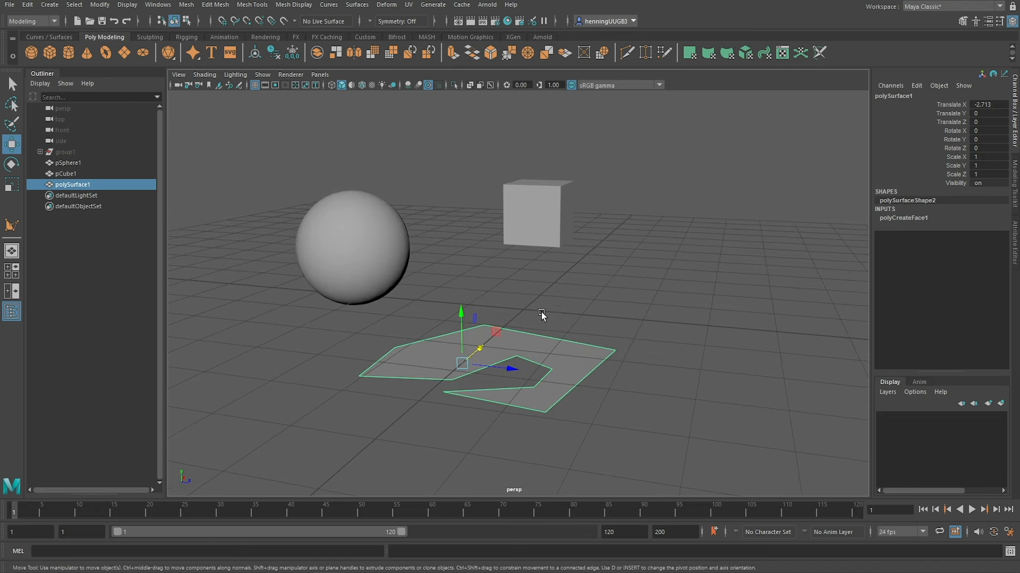
# Step: Select the sphere, cube and polygon surface together and clear the selection
pyautogui.keyDown('shift'); pyautogui.click(134, 162); pyautogui.keyUp('shift')
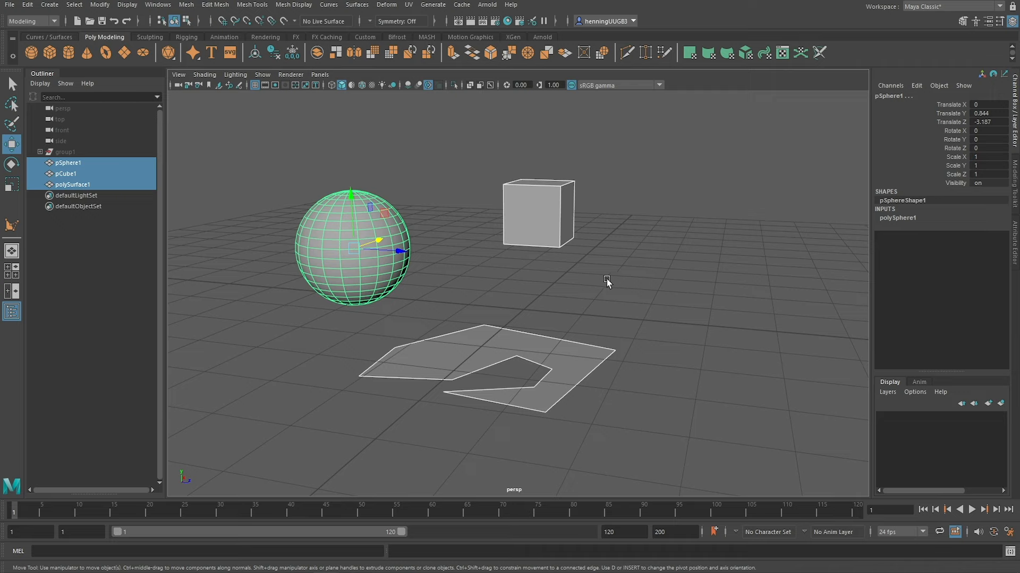
pyautogui.click(618, 206)
pyautogui.keyDown('shift'); pyautogui.moveTo(659, 324); pyautogui.dragTo(595, 328, button='right'); pyautogui.keyUp('shift')
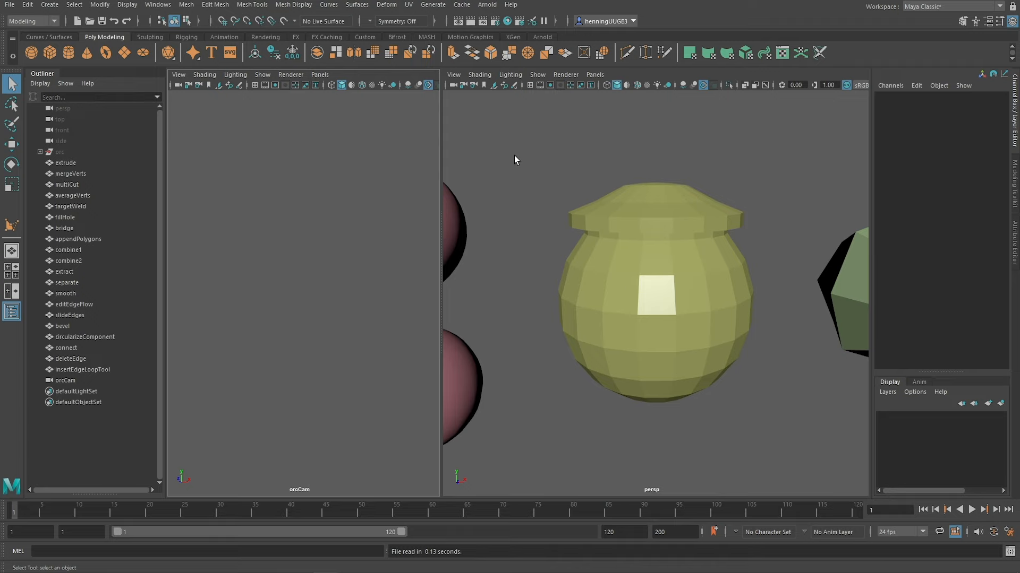
# Step: Maximize the perspective view, select the object named extrude and frame it
pyautogui.press('space')
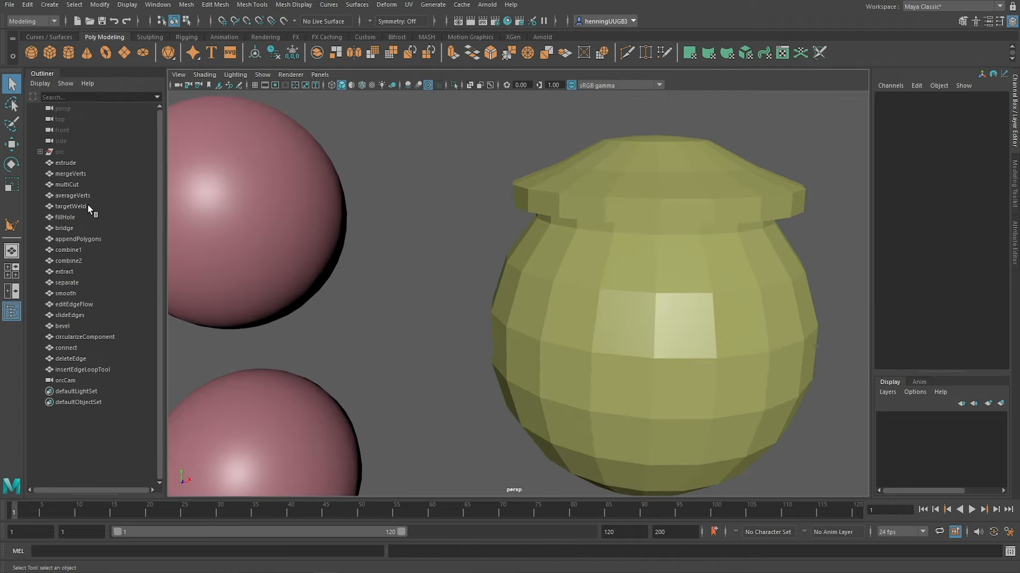
pyautogui.click(74, 164)
pyautogui.press('f')
pyautogui.keyDown('alt'); pyautogui.moveTo(535, 245); pyautogui.dragTo(507, 212); pyautogui.keyUp('alt')
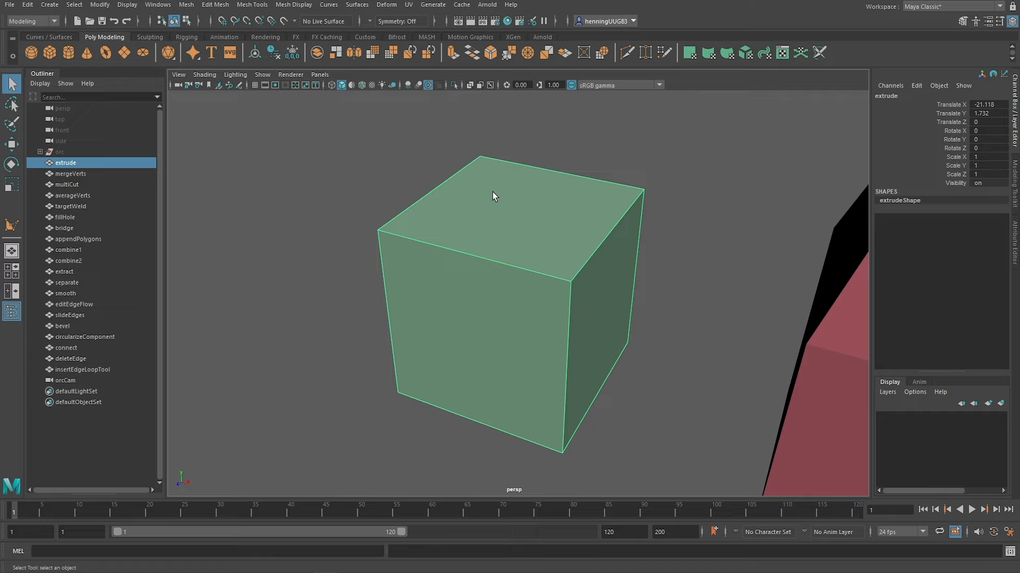
# Step: Select the green cube's top face and extrude it upward four times to stack four segments
pyautogui.moveTo(492, 192); pyautogui.dragTo(495, 230, button='right')
pyautogui.click(521, 224)
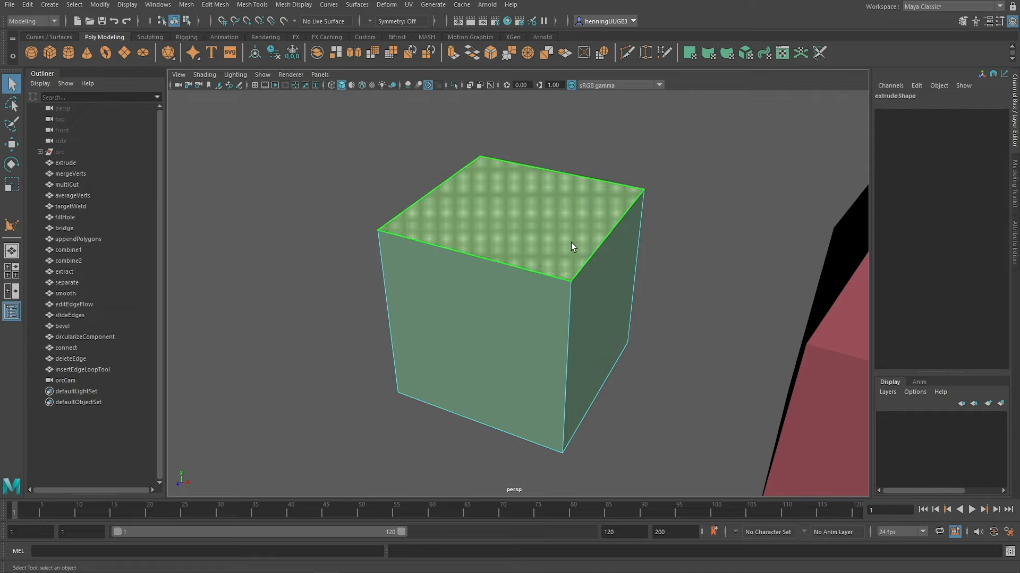
pyautogui.keyDown('alt'); pyautogui.moveTo(572, 244); pyautogui.dragTo(492, 230, button='right'); pyautogui.keyUp('alt')
pyautogui.keyDown('alt'); pyautogui.moveTo(508, 237); pyautogui.dragTo(518, 232); pyautogui.keyUp('alt')
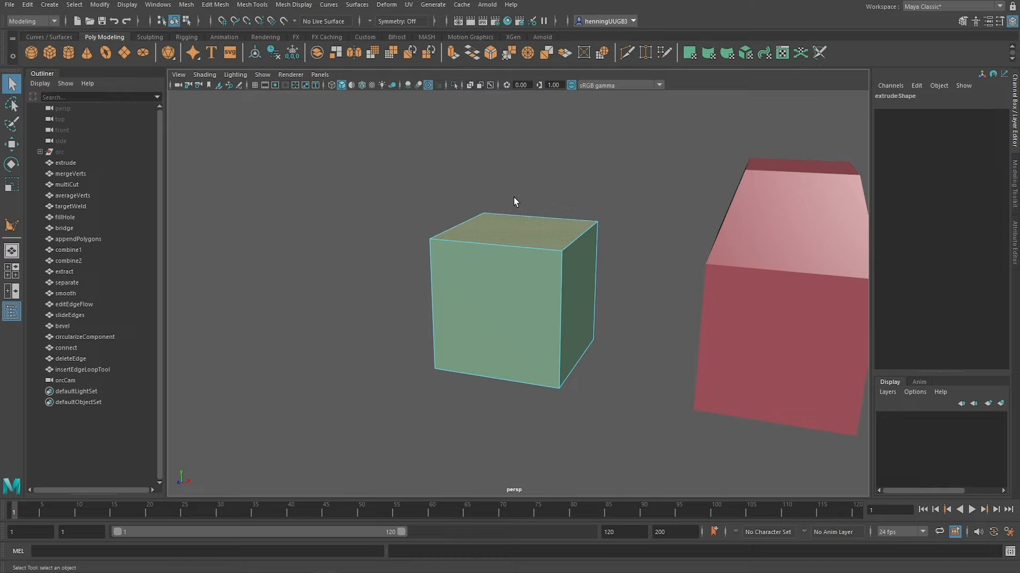
pyautogui.keyDown('alt'); pyautogui.moveTo(514, 202); pyautogui.dragTo(542, 230); pyautogui.keyUp('alt')
pyautogui.press('w')
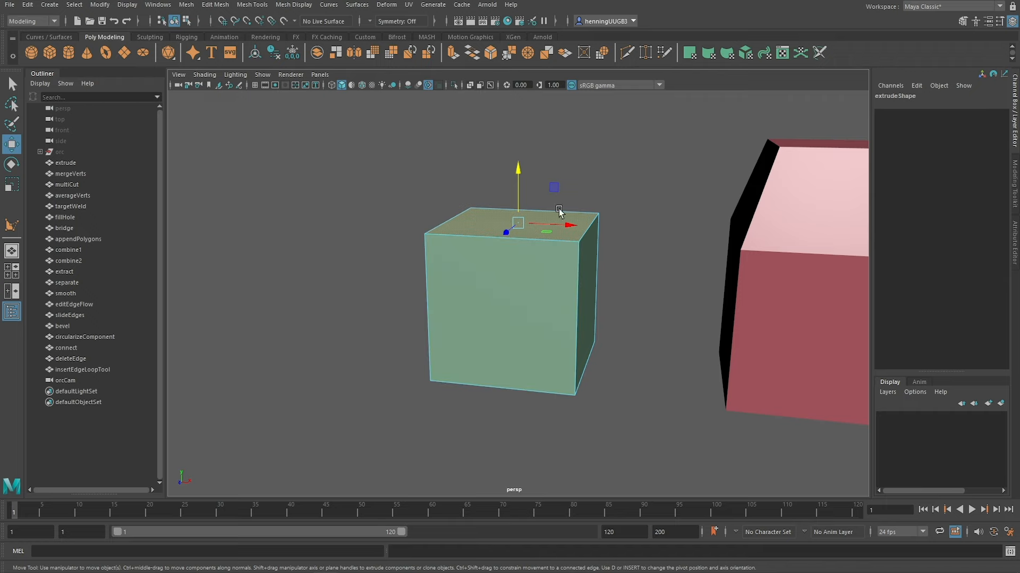
pyautogui.keyDown('shift'); pyautogui.moveTo(516, 203); pyautogui.dragTo(515, 119); pyautogui.keyUp('shift')
pyautogui.keyDown('alt'); pyautogui.moveTo(521, 190); pyautogui.dragTo(476, 242, button='middle'); pyautogui.keyUp('alt')
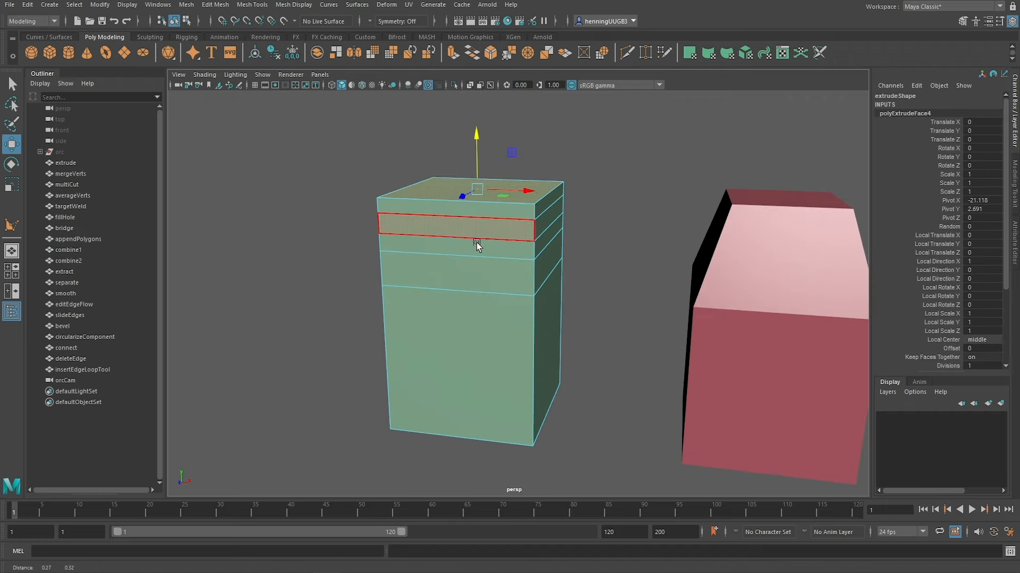
# Step: Extrude the front face of the lowest added segment outward three times to form a ledge
pyautogui.click(459, 275)
pyautogui.keyDown('alt'); pyautogui.moveTo(459, 276); pyautogui.dragTo(317, 379); pyautogui.keyUp('alt')
# Step: Extrude the green block's top face upward with an offset of about 0.18 and 2 divisions to form a tapered cap
pyautogui.click(459, 211)
pyautogui.keyDown('alt'); pyautogui.moveTo(478, 218); pyautogui.dragTo(478, 192); pyautogui.keyUp('alt')
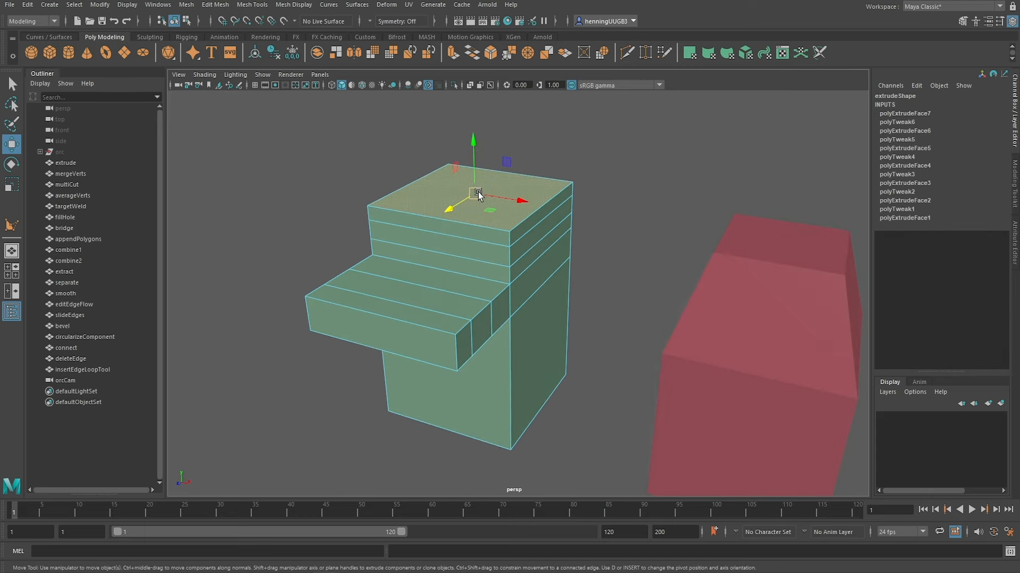
pyautogui.keyDown('shift'); pyautogui.rightClick(478, 192); pyautogui.keyUp('shift')
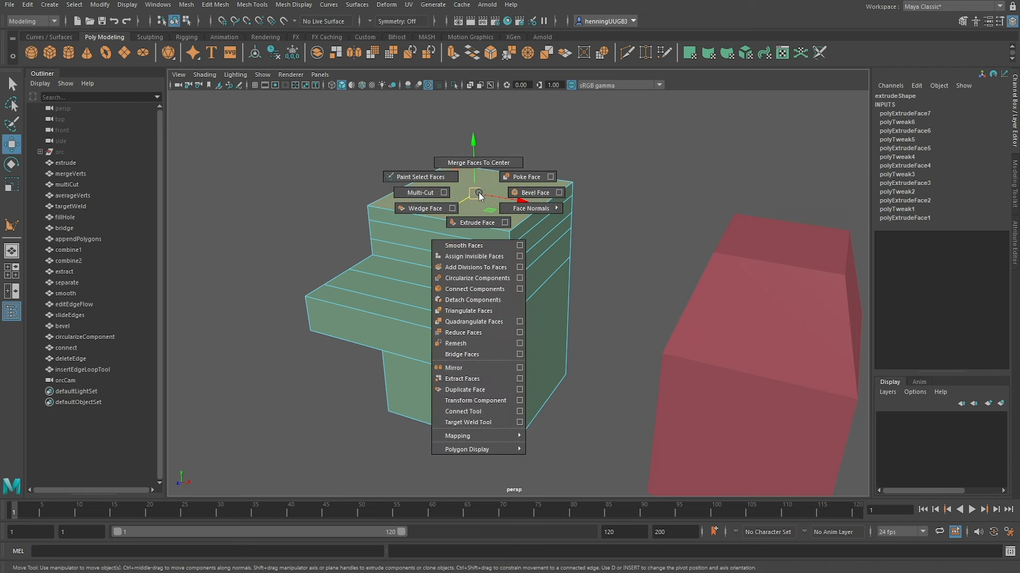
pyautogui.click(480, 224)
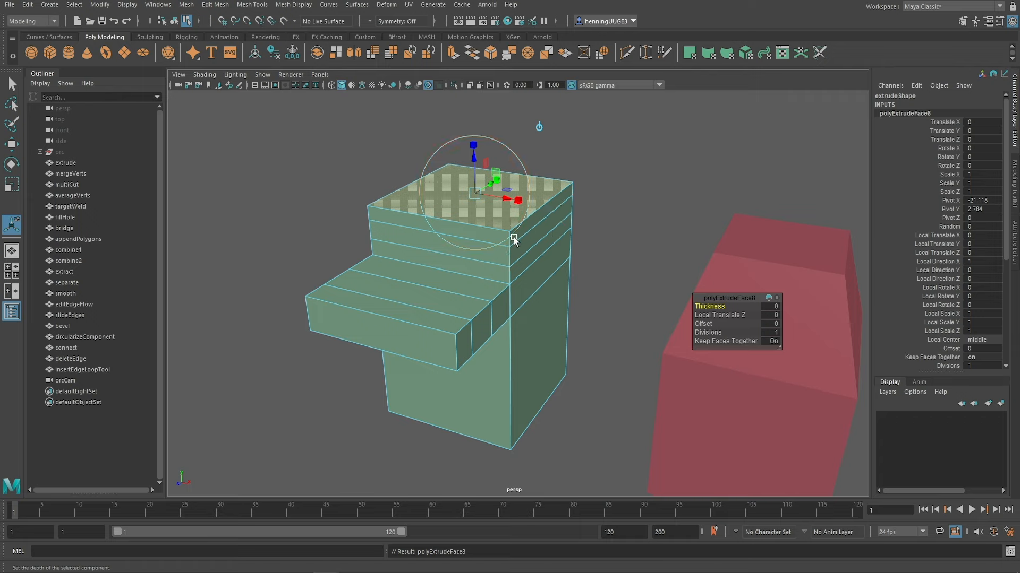
pyautogui.moveTo(474, 176)
pyautogui.mouseDown()
pyautogui.moveTo(476, 155)
pyautogui.moveTo(482, 176)
pyautogui.moveTo(466, 163)
pyautogui.mouseUp()
pyautogui.moveTo(509, 129); pyautogui.dragTo(543, 201)
pyautogui.hotkey('ctrl', 'z')
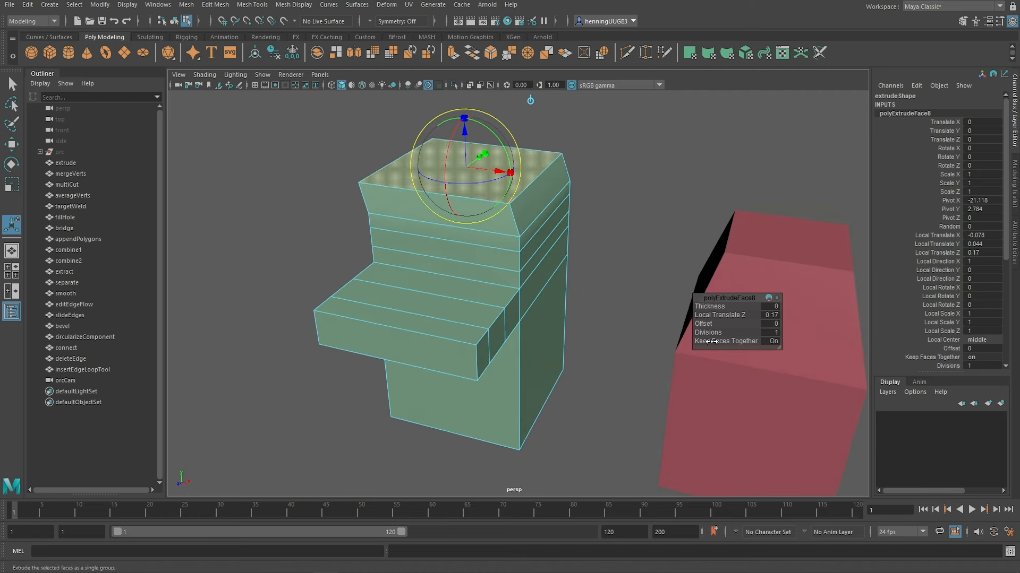
pyautogui.moveTo(701, 335); pyautogui.dragTo(711, 323)
pyautogui.keyDown('alt'); pyautogui.moveTo(496, 218); pyautogui.dragTo(478, 311, button='middle'); pyautogui.keyUp('alt')
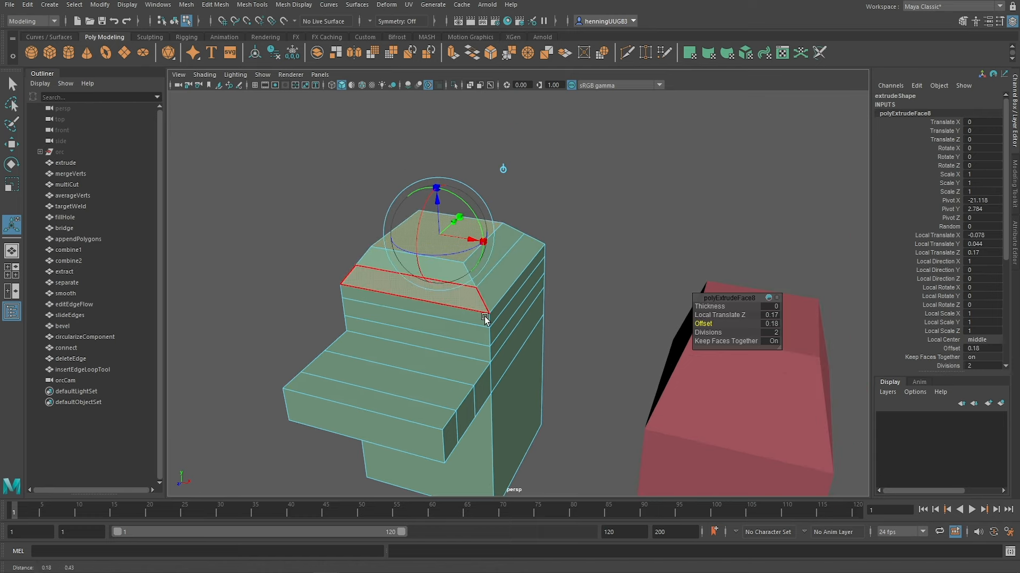
pyautogui.moveTo(436, 206); pyautogui.dragTo(433, 141)
# Step: Extrude a side face of the tapered section outward into an arm, then extrude the arm's side face and scale it inward
pyautogui.keyDown('alt'); pyautogui.moveTo(507, 208); pyautogui.dragTo(387, 217); pyautogui.keyUp('alt')
pyautogui.press('w')
pyautogui.hotkey('ctrl', 'e')
pyautogui.press('r')
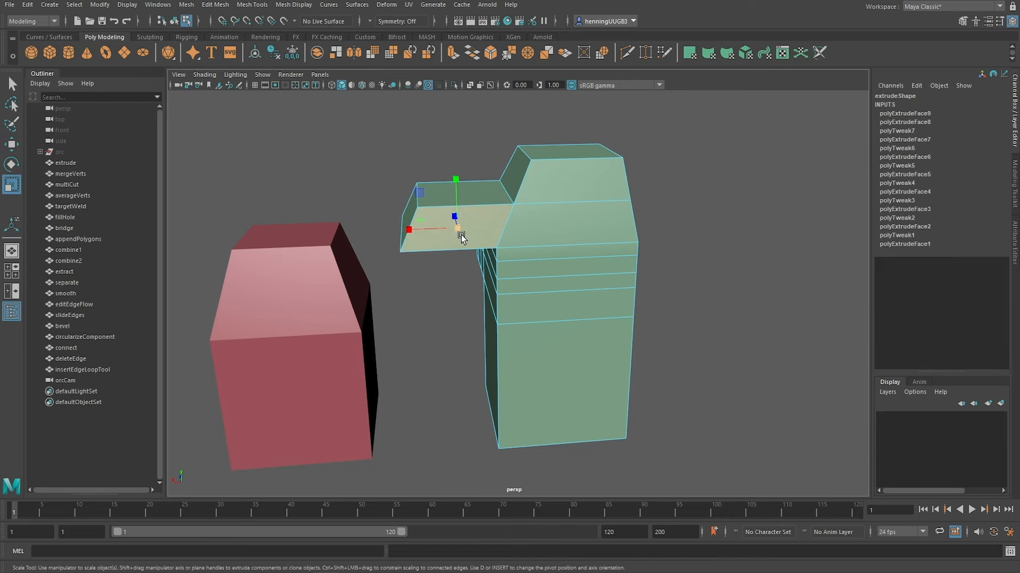
pyautogui.hotkey('ctrl', 'e')
pyautogui.moveTo(414, 237)
pyautogui.mouseDown()
pyautogui.moveTo(467, 218)
pyautogui.moveTo(428, 234)
pyautogui.mouseUp()
# Step: Extrude the adjacent sloped face below the cap by rotating it outward into an angled wing
pyautogui.click(576, 228)
pyautogui.keyDown('alt'); pyautogui.moveTo(577, 228); pyautogui.dragTo(606, 250); pyautogui.keyUp('alt')
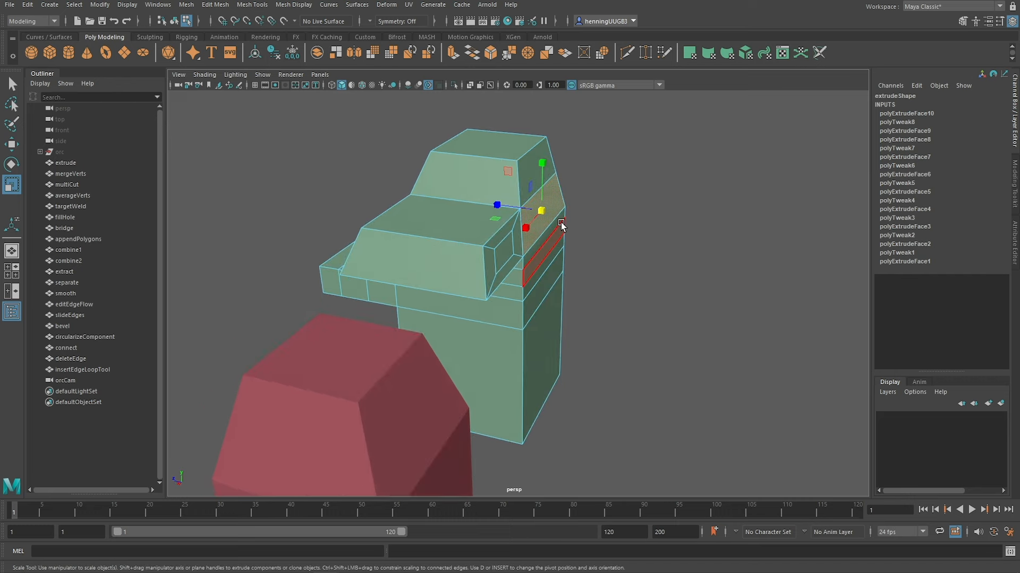
pyautogui.press('e')
pyautogui.keyDown('shift'); pyautogui.moveTo(574, 181); pyautogui.dragTo(583, 224); pyautogui.keyUp('shift')
pyautogui.press('w')
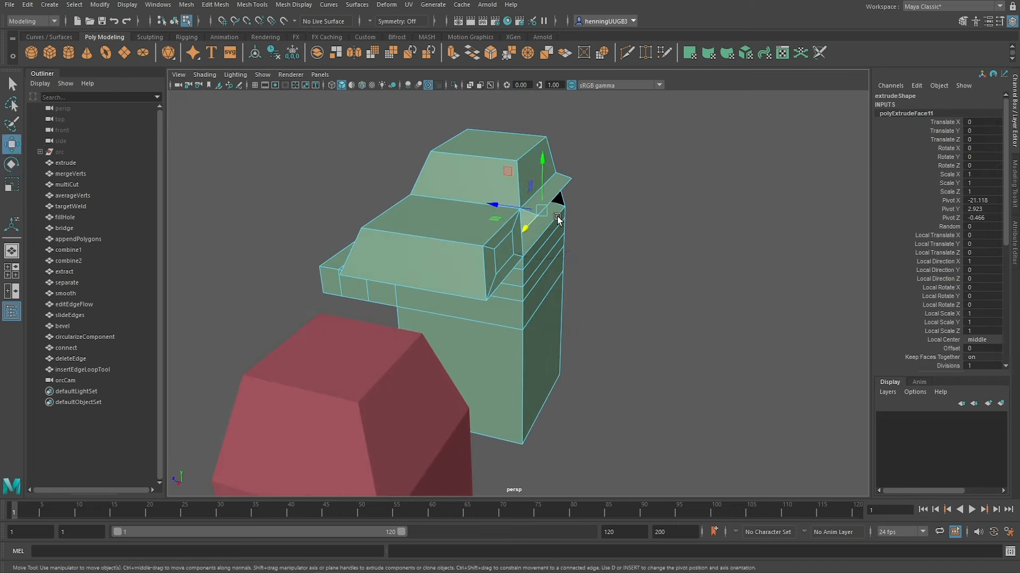
pyautogui.keyDown('alt'); pyautogui.moveTo(511, 209); pyautogui.dragTo(541, 229); pyautogui.keyUp('alt')
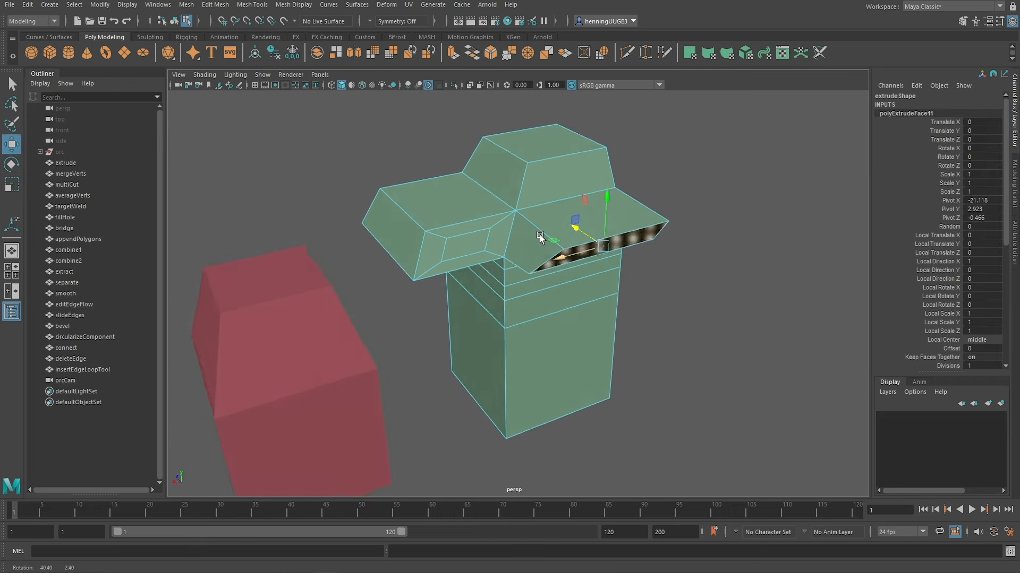
# Step: Extrude the topmost face of the block straight upward and return to object selection
pyautogui.click(547, 139)
pyautogui.hotkey('ctrl', 'e')
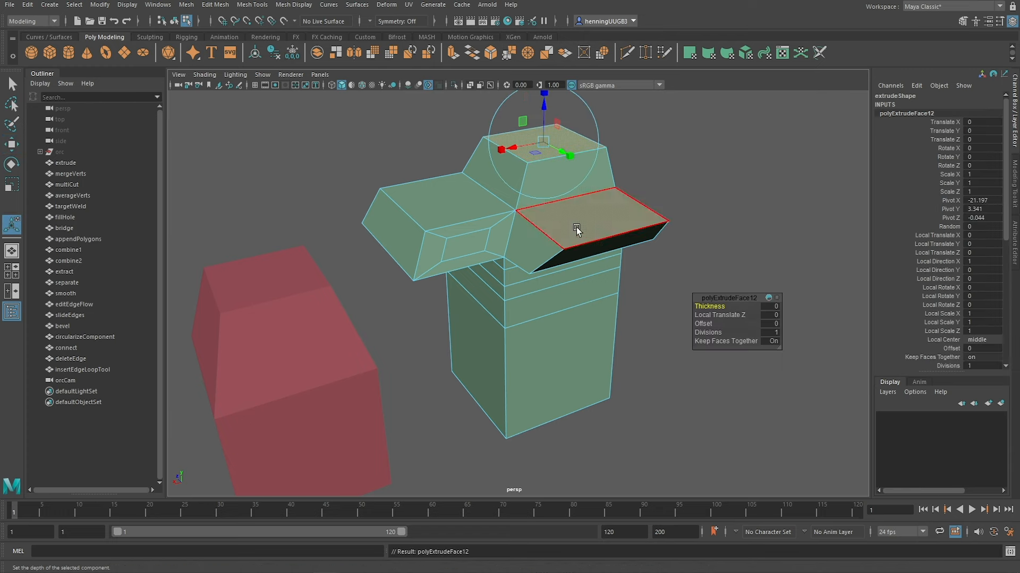
pyautogui.keyDown('alt'); pyautogui.moveTo(575, 255); pyautogui.dragTo(538, 334); pyautogui.keyUp('alt')
pyautogui.moveTo(538, 335); pyautogui.dragTo(512, 305, button='right')
# Step: Select the mergeVerts object, frame it and switch it to vertex editing
pyautogui.click(61, 175)
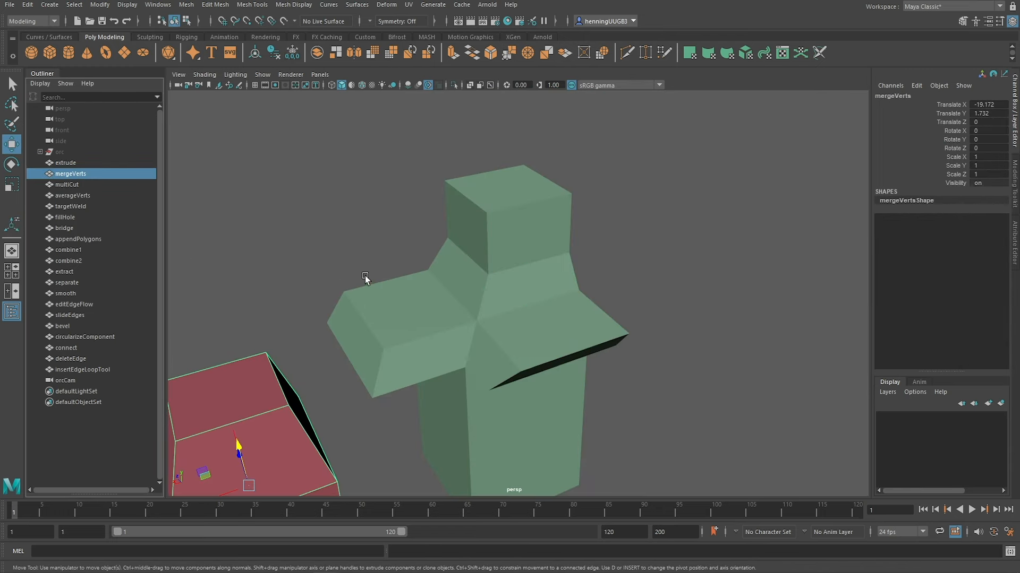
pyautogui.press('f')
pyautogui.keyDown('alt'); pyautogui.moveTo(332, 318); pyautogui.dragTo(489, 182); pyautogui.keyUp('alt')
pyautogui.moveTo(489, 179); pyautogui.dragTo(449, 179, button='right')
pyautogui.keyDown('alt'); pyautogui.moveTo(484, 199); pyautogui.dragTo(476, 190); pyautogui.keyUp('alt')
# Step: Merge the two left vertices of the red block's top face to their center
pyautogui.click(463, 173)
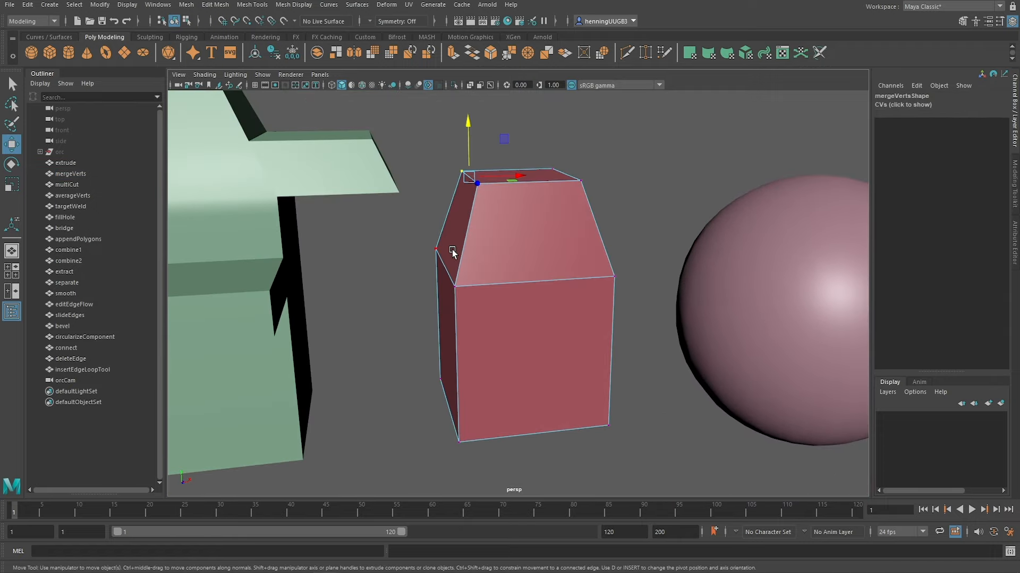
pyautogui.click(478, 183)
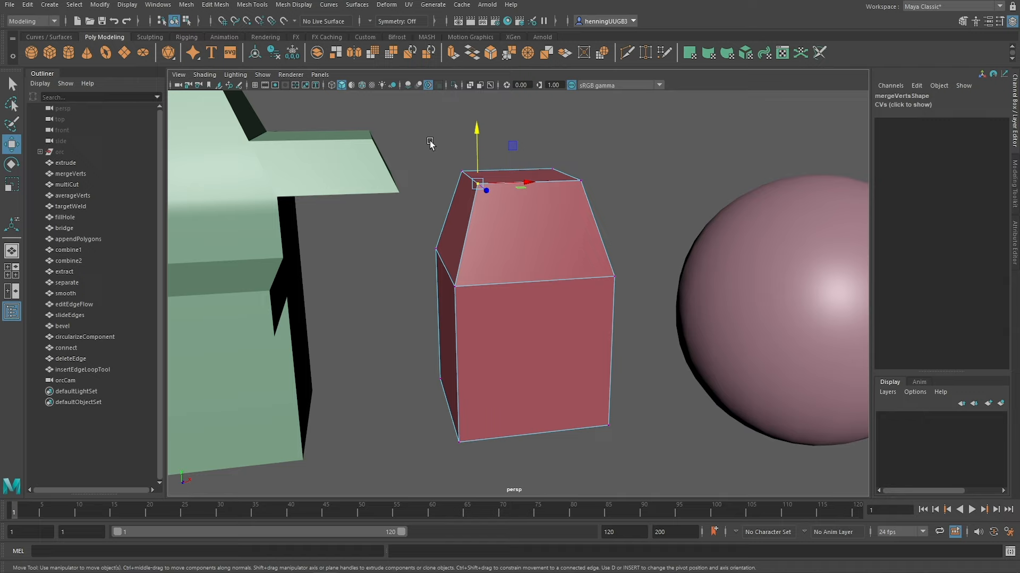
pyautogui.moveTo(425, 142); pyautogui.dragTo(499, 218)
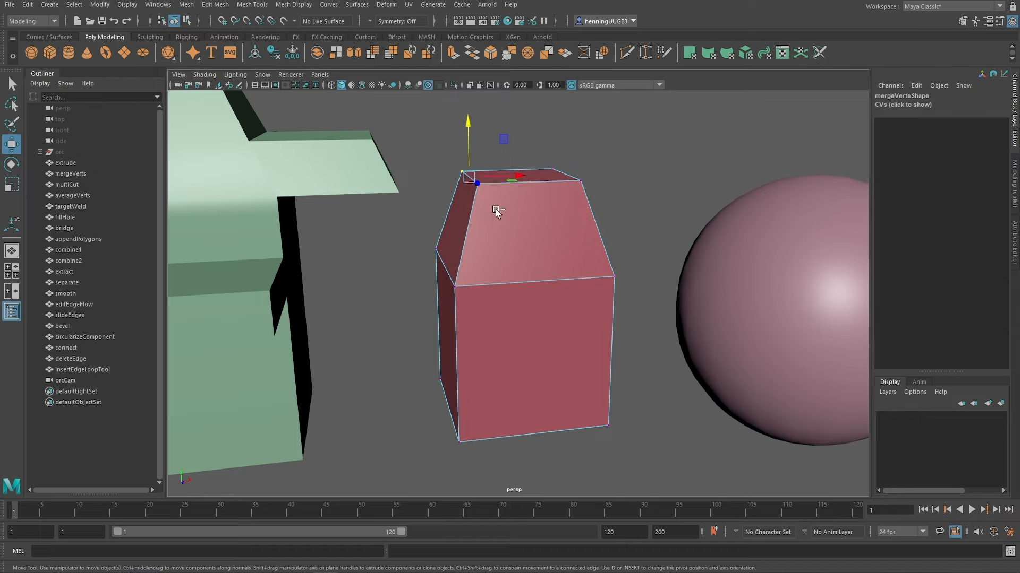
pyautogui.keyDown('shift'); pyautogui.rightClick(496, 210); pyautogui.keyUp('shift')
pyautogui.keyDown('shift'); pyautogui.moveTo(496, 209); pyautogui.dragTo(499, 123, button='right'); pyautogui.keyUp('shift')
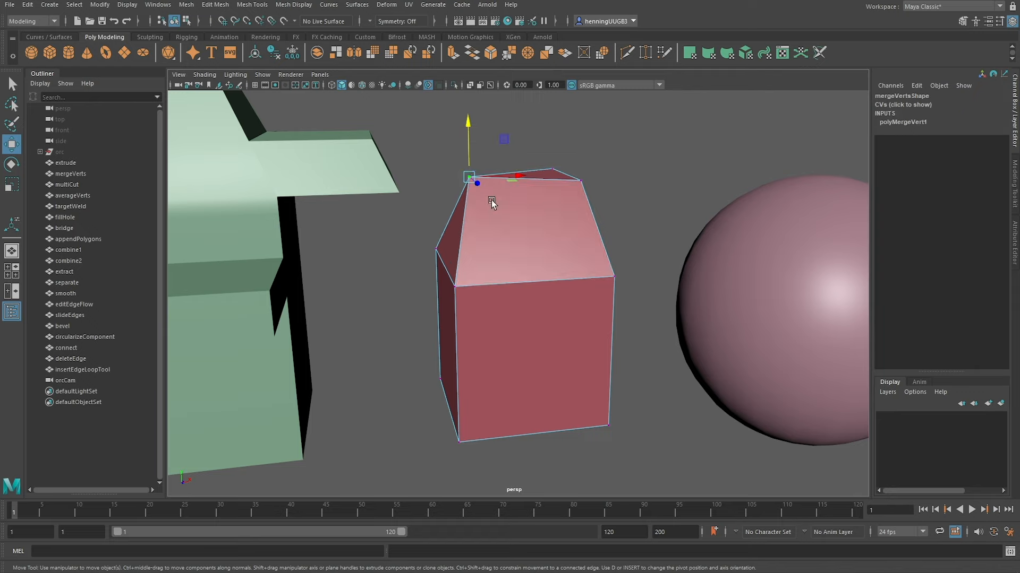
# Step: Merge the two right vertices of the red block's top face to their center
pyautogui.keyDown('alt'); pyautogui.moveTo(593, 207); pyautogui.dragTo(567, 208); pyautogui.keyUp('alt')
pyautogui.moveTo(594, 164); pyautogui.dragTo(553, 223)
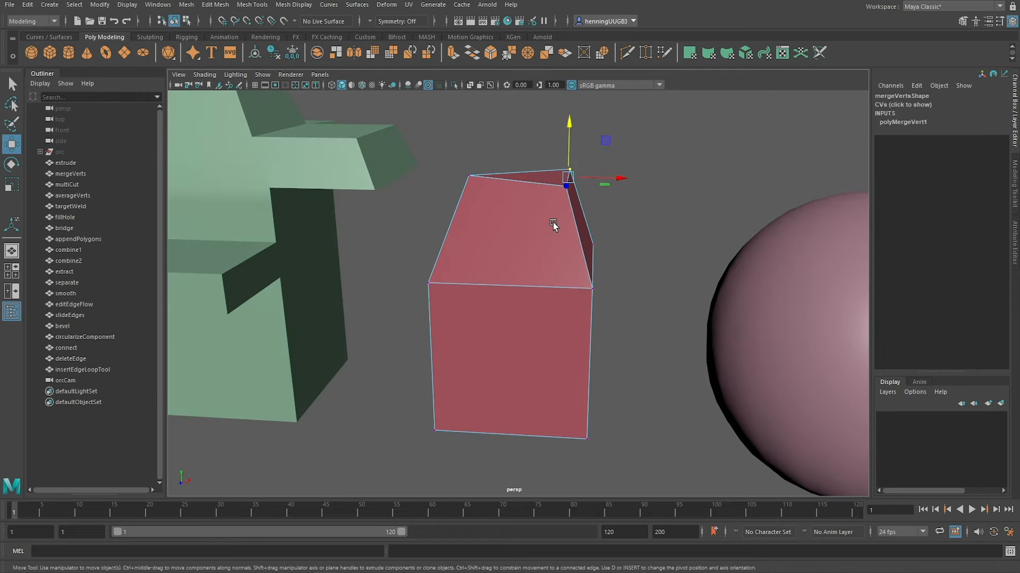
pyautogui.press('g')
# Step: Try to merge the pair of left shoulder vertices on the red block
pyautogui.keyDown('alt'); pyautogui.moveTo(447, 264); pyautogui.dragTo(353, 306); pyautogui.keyUp('alt')
pyautogui.press('g')
pyautogui.keyDown('alt'); pyautogui.moveTo(599, 281); pyautogui.dragTo(504, 286); pyautogui.keyUp('alt')
pyautogui.hotkey('ctrl', 'z')
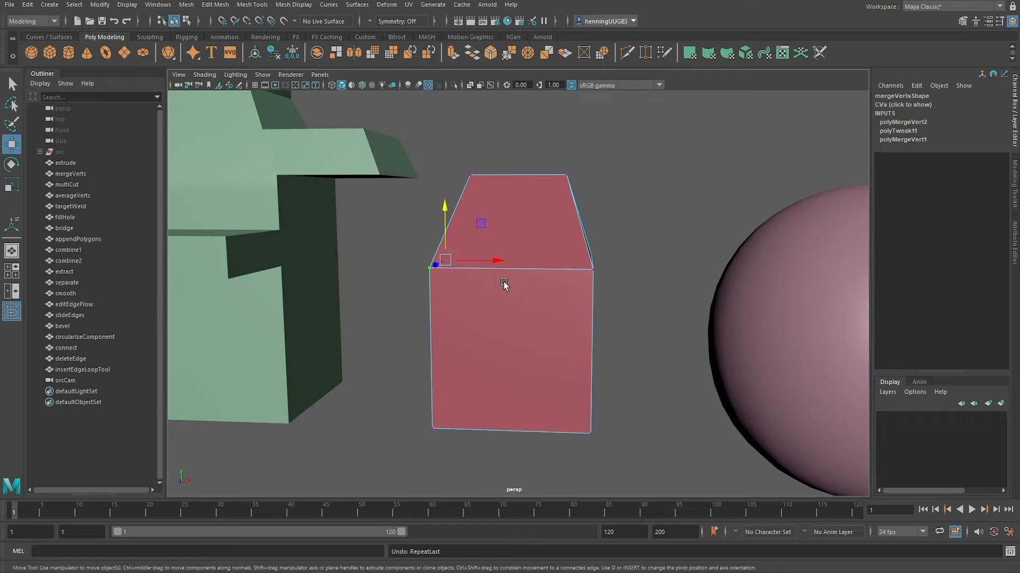
# Step: Merge the front right shoulder vertex with the right peak vertex, and merge the result with the rear right shoulder vertex
pyautogui.keyDown('alt'); pyautogui.moveTo(593, 184); pyautogui.dragTo(561, 215); pyautogui.keyUp('alt')
pyautogui.click(549, 283)
pyautogui.keyDown('shift'); pyautogui.click(559, 177); pyautogui.keyUp('shift')
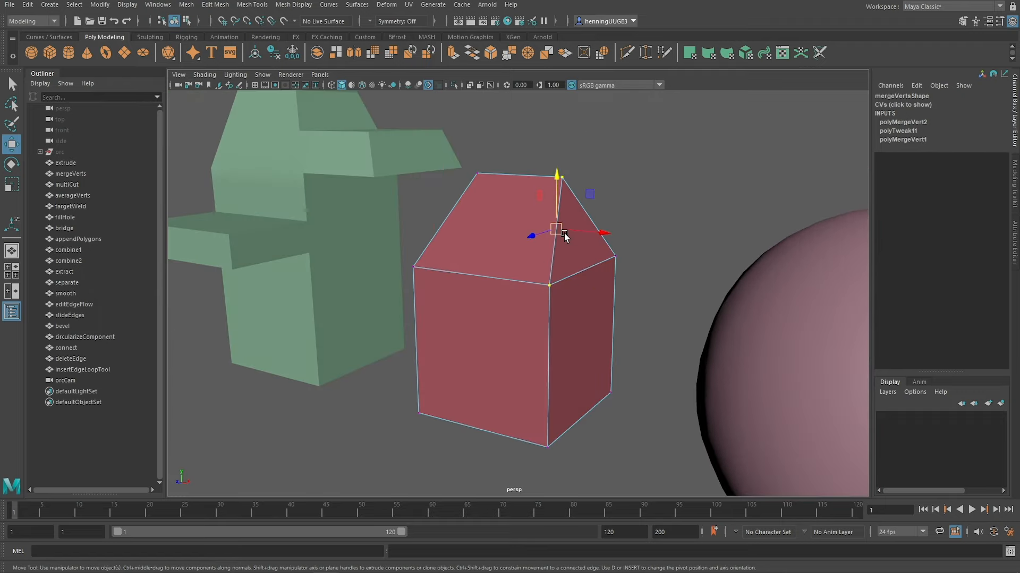
pyautogui.press('g')
pyautogui.keyDown('shift'); pyautogui.click(612, 257); pyautogui.keyUp('shift')
pyautogui.press('g')
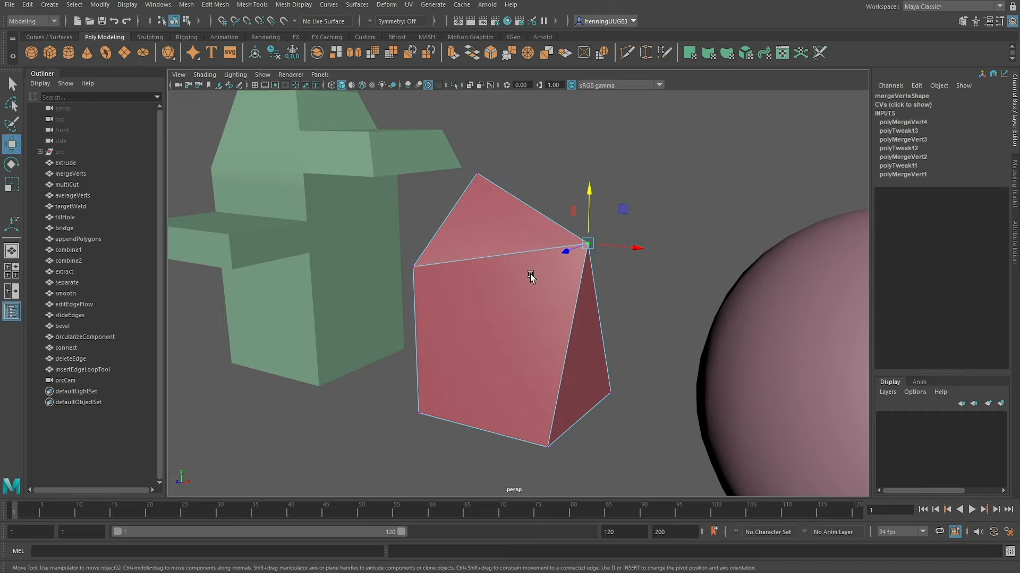
# Step: Merge the front left shoulder vertex of the red block with its left peak vertex
pyautogui.keyDown('alt'); pyautogui.moveTo(531, 278); pyautogui.dragTo(570, 269); pyautogui.keyUp('alt')
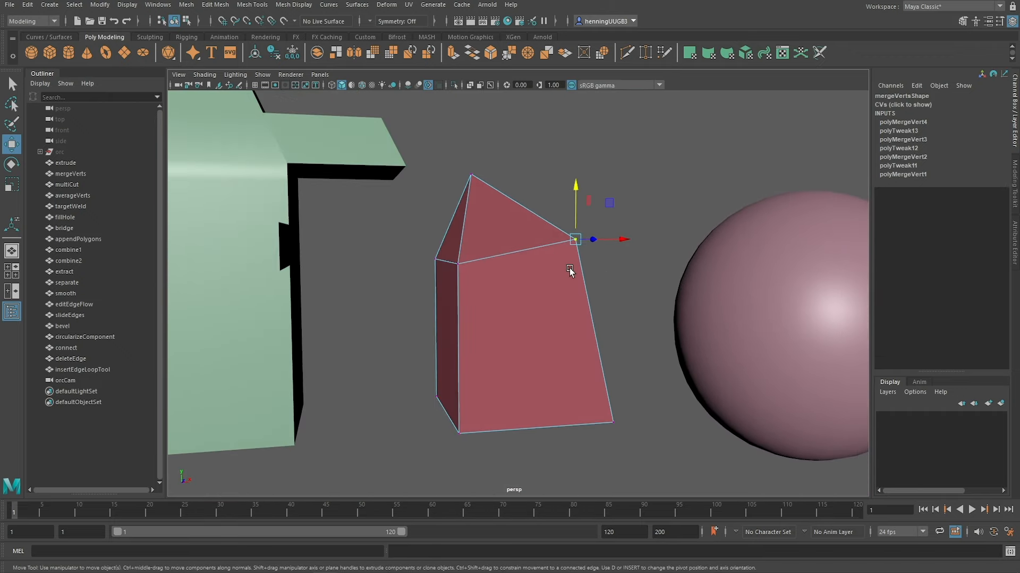
pyautogui.click(471, 262)
pyautogui.keyDown('shift'); pyautogui.click(471, 175); pyautogui.keyUp('shift')
pyautogui.keyDown('shift'); pyautogui.rightClick(484, 239); pyautogui.keyUp('shift')
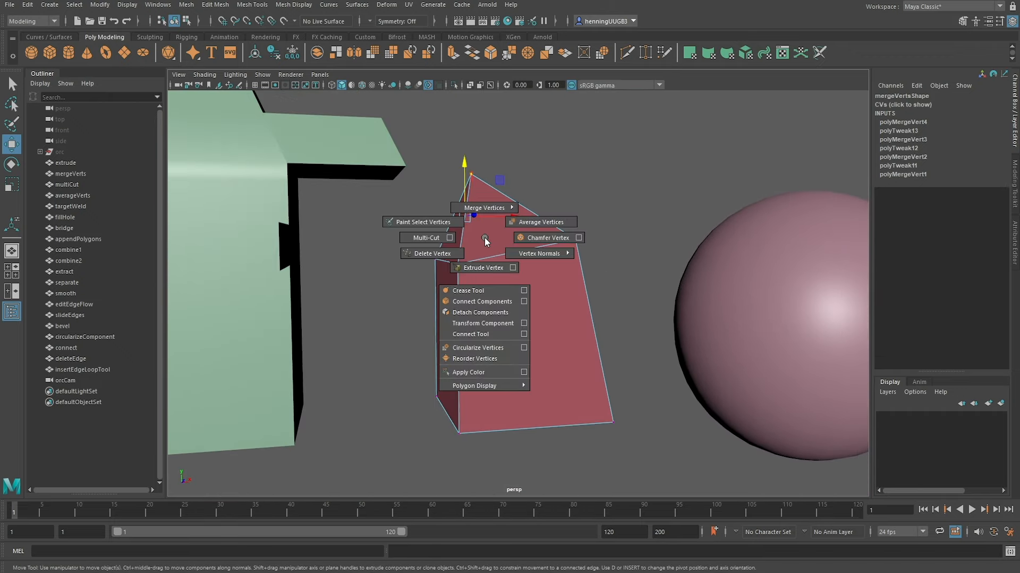
pyautogui.keyDown('shift'); pyautogui.moveTo(484, 240); pyautogui.dragTo(484, 183, button='right'); pyautogui.keyUp('shift')
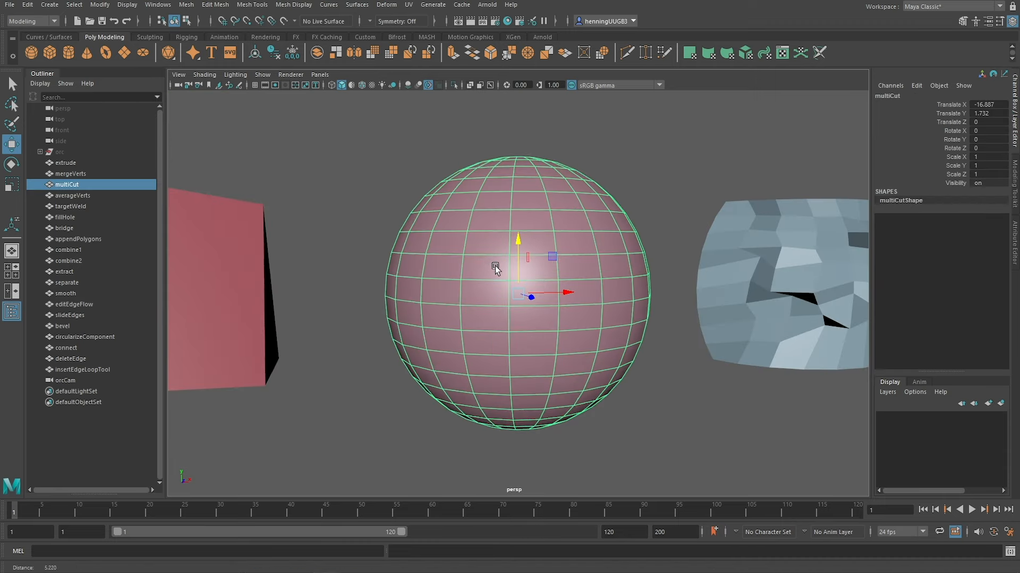
pyautogui.scroll(4, 491, 258)
pyautogui.keyDown('alt'); pyautogui.moveTo(509, 250); pyautogui.dragTo(499, 245, button='middle'); pyautogui.keyUp('alt')
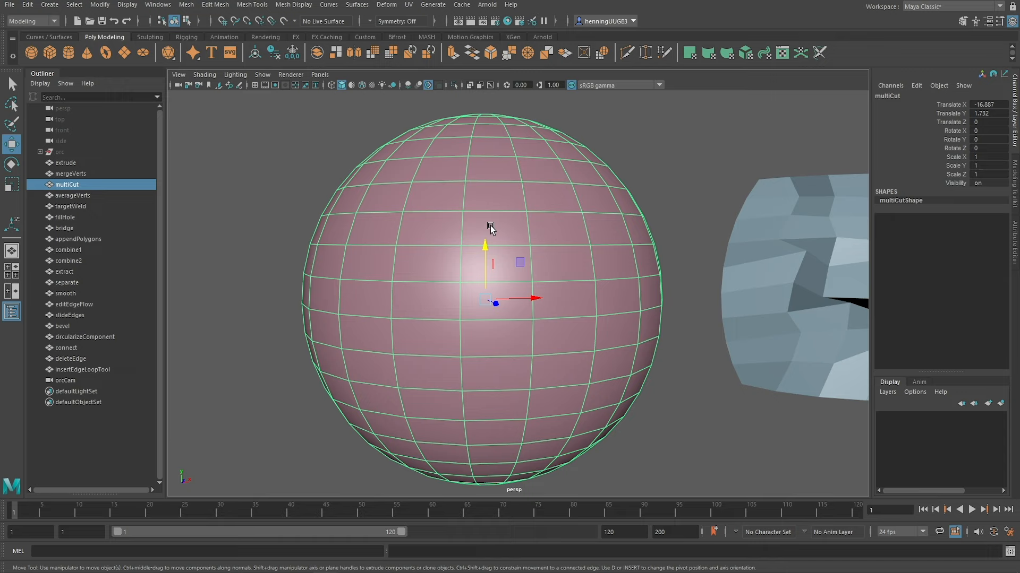
pyautogui.keyDown('shift'); pyautogui.rightClick(491, 224); pyautogui.keyUp('shift')
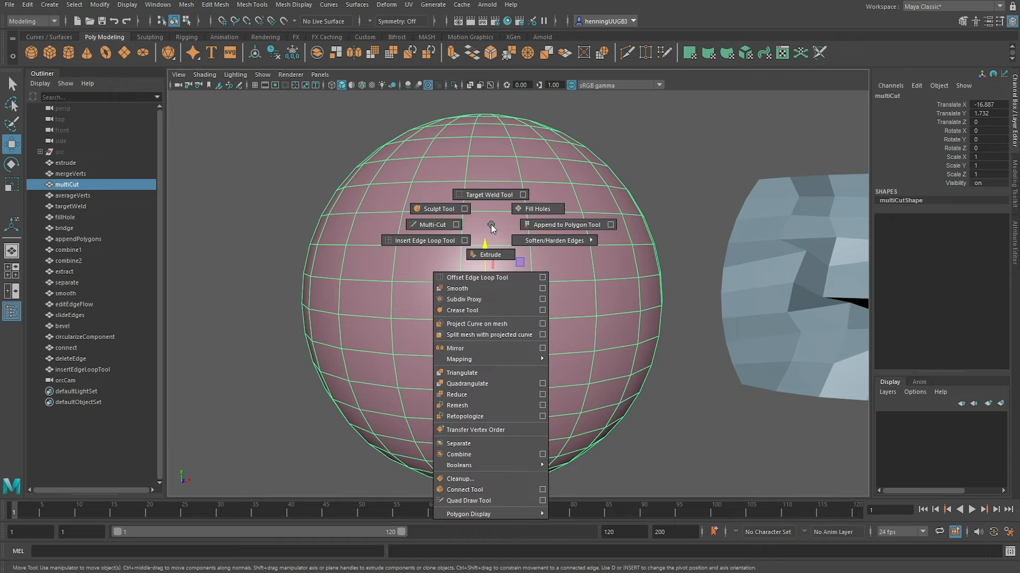
pyautogui.click(622, 121)
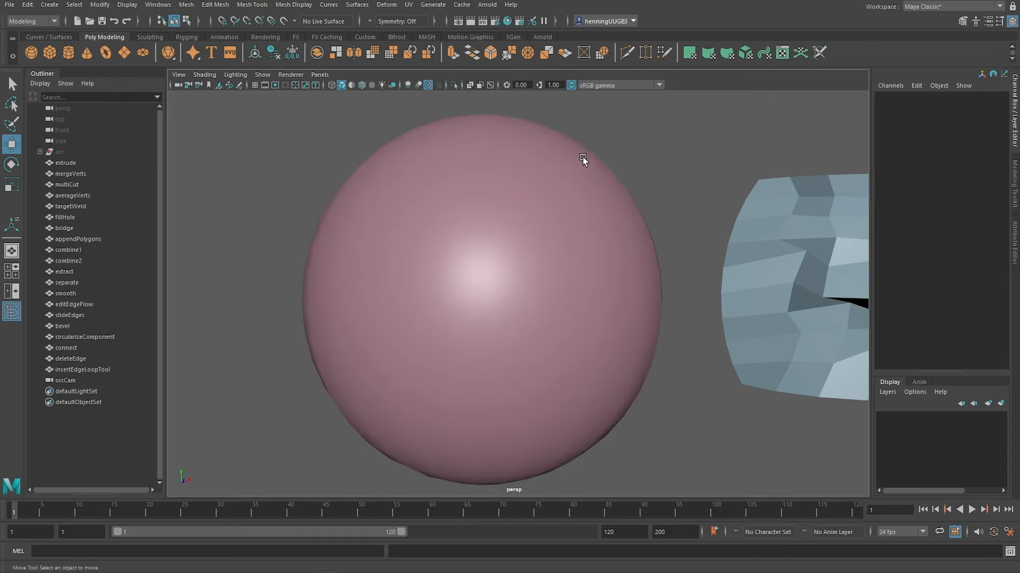
pyautogui.click(509, 267)
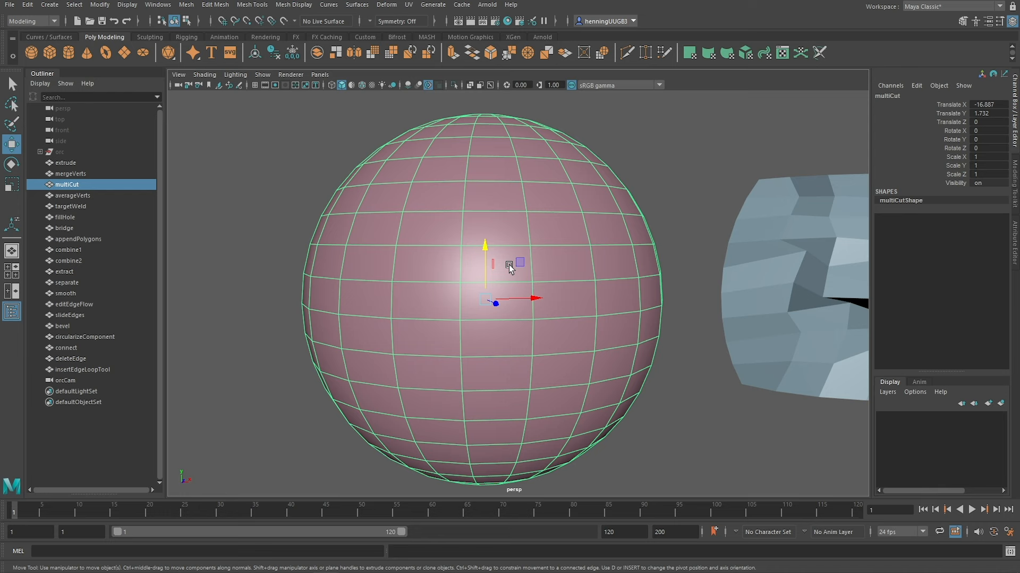
pyautogui.keyDown('shift'); pyautogui.click(753, 236); pyautogui.keyUp('shift')
pyautogui.hotkey('alt', 'd')
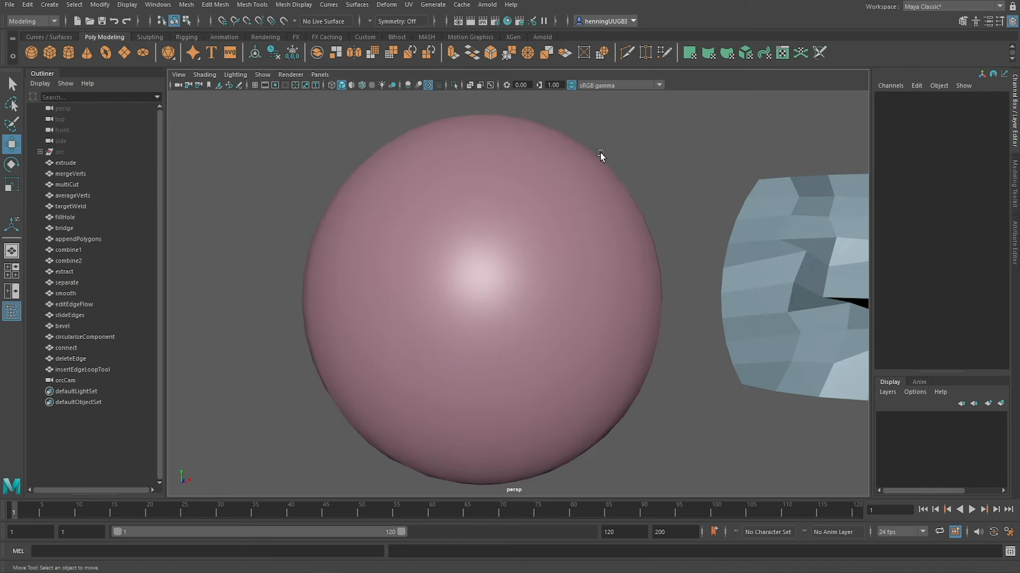
# Step: Cut an irregular polygonal outline across the upper front faces of the multiCut sphere with the Multi-Cut tool
pyautogui.click(506, 217)
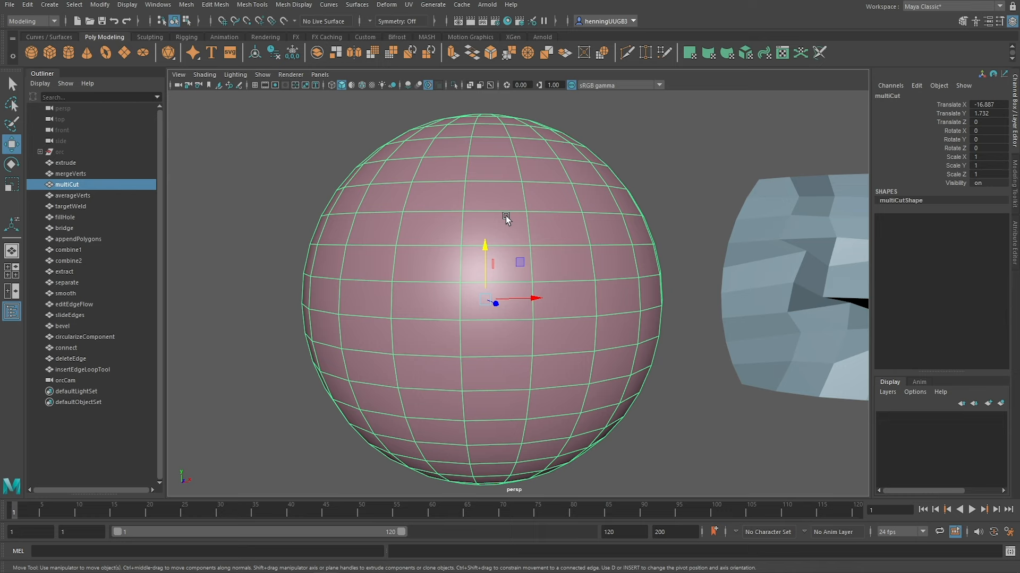
pyautogui.keyDown('shift'); pyautogui.moveTo(505, 216); pyautogui.dragTo(442, 217, button='right'); pyautogui.keyUp('shift')
pyautogui.click(433, 212)
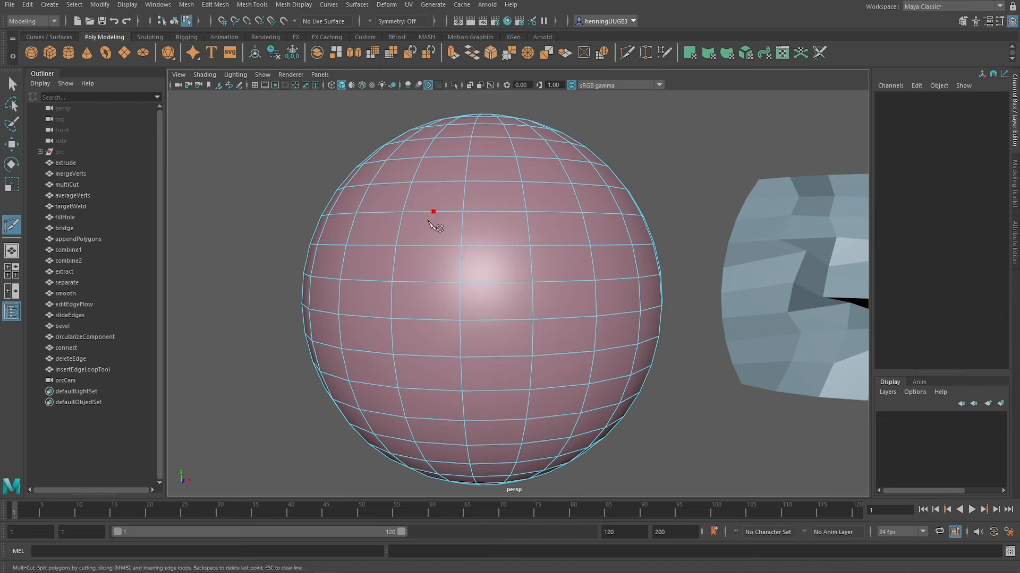
pyautogui.click(420, 245)
pyautogui.click(425, 282)
pyautogui.click(461, 306)
pyautogui.click(508, 245)
pyautogui.click(509, 211)
pyautogui.click(503, 181)
pyautogui.click(445, 212)
pyautogui.press('Return')
# Step: Slice straight across the upper half of the sphere three times at different angles with the Multi-Cut tool
pyautogui.click(530, 245)
pyautogui.keyDown('alt'); pyautogui.moveTo(563, 269); pyautogui.dragTo(558, 273); pyautogui.keyUp('alt')
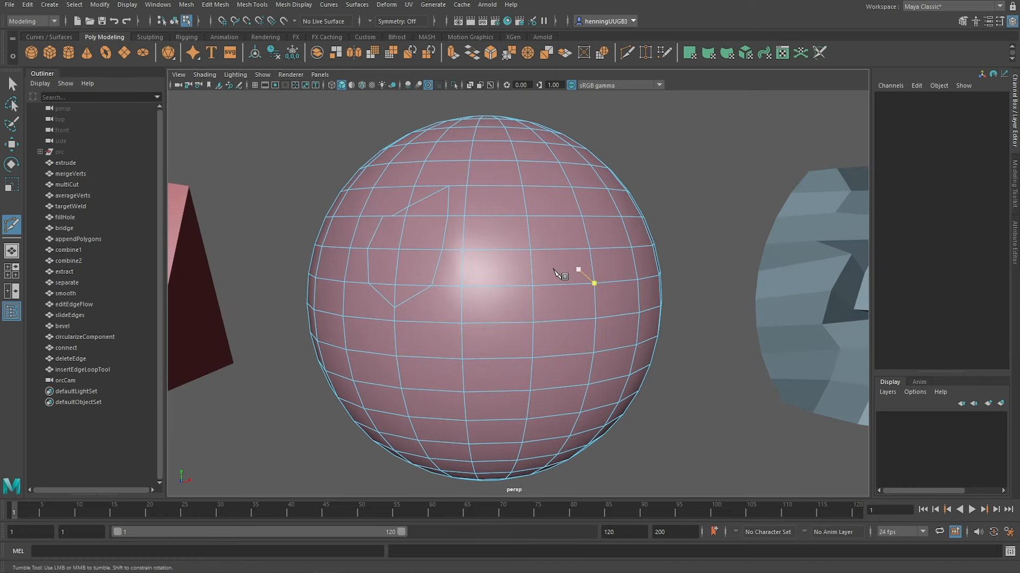
pyautogui.moveTo(701, 137); pyautogui.dragTo(191, 226)
pyautogui.moveTo(455, 252)
pyautogui.keyDown('alt'); pyautogui.mouseDown()
pyautogui.moveTo(466, 257)
pyautogui.moveTo(461, 248)
pyautogui.mouseUp(); pyautogui.keyUp('alt')
pyautogui.moveTo(266, 132); pyautogui.dragTo(688, 204)
pyautogui.keyDown('alt'); pyautogui.moveTo(693, 208); pyautogui.dragTo(671, 228, button='middle'); pyautogui.keyUp('alt')
pyautogui.moveTo(485, 217); pyautogui.dragTo(277, 210)
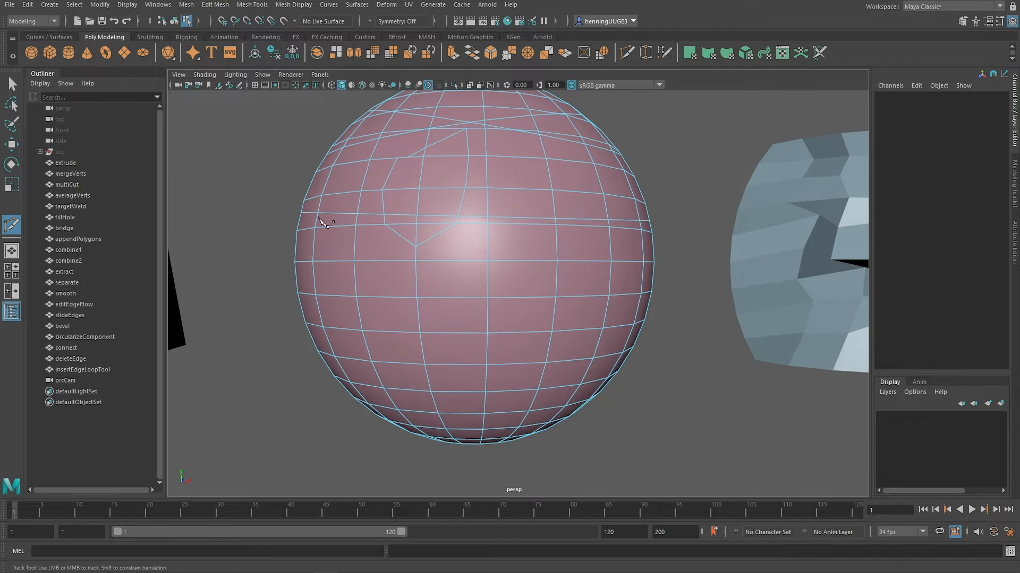
# Step: Insert vertical edge loops through the columns right of centre on the front of the multiCut sphere with the Multi-Cut tool
pyautogui.keyDown('alt'); pyautogui.moveTo(516, 265); pyautogui.dragTo(521, 244); pyautogui.keyUp('alt')
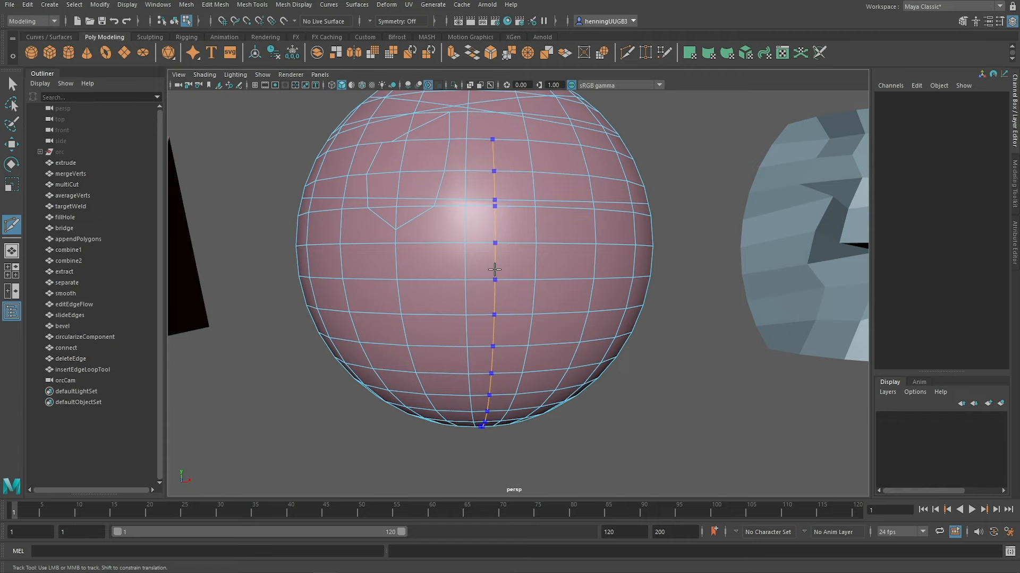
pyautogui.click(465, 280)
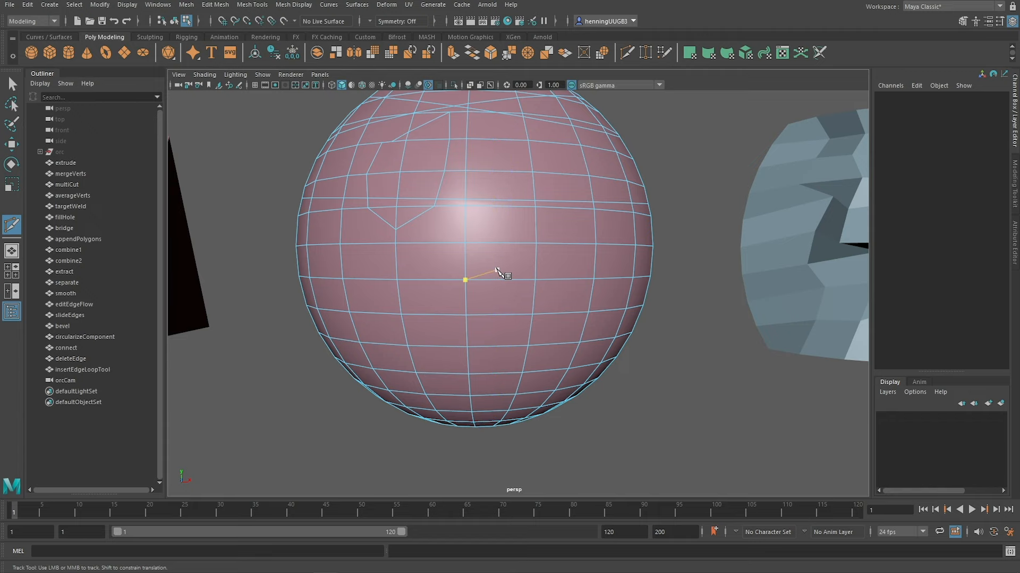
pyautogui.keyDown('ctrl'); pyautogui.click(503, 245); pyautogui.keyUp('ctrl')
pyautogui.moveTo(584, 248)
pyautogui.keyDown('alt'); pyautogui.mouseDown()
pyautogui.moveTo(567, 247)
pyautogui.moveTo(584, 262)
pyautogui.mouseUp(); pyautogui.keyUp('alt')
pyautogui.keyDown('ctrl'); pyautogui.click(545, 245); pyautogui.keyUp('ctrl')
pyautogui.keyDown('ctrl'); pyautogui.click(574, 261); pyautogui.keyUp('ctrl')
pyautogui.keyDown('alt'); pyautogui.moveTo(386, 319); pyautogui.dragTo(481, 239); pyautogui.keyUp('alt')
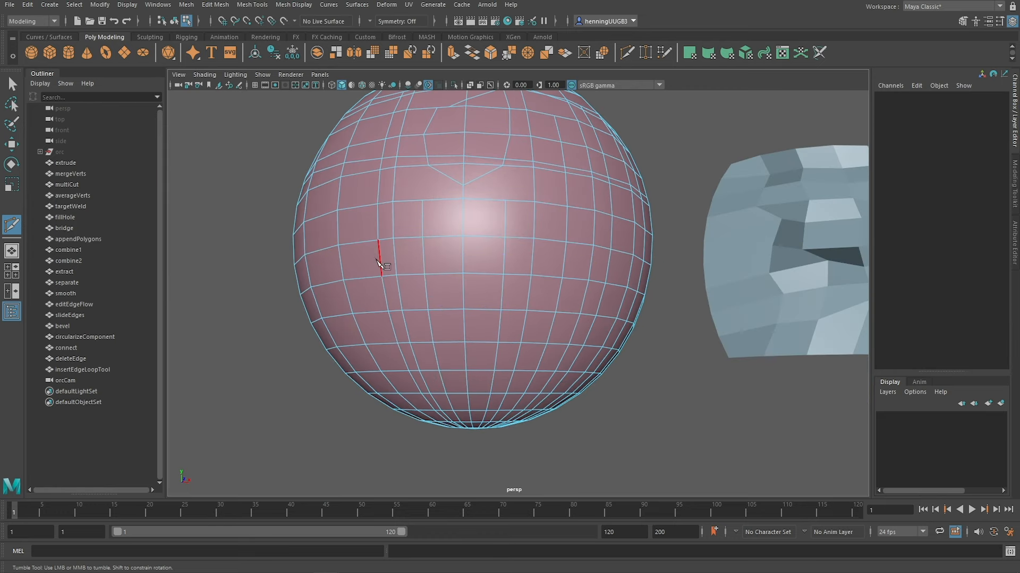
# Step: Insert further vertical edge loops around the left side of the sphere with the Multi-Cut tool
pyautogui.keyDown('alt'); pyautogui.moveTo(379, 263); pyautogui.dragTo(409, 272); pyautogui.keyUp('alt')
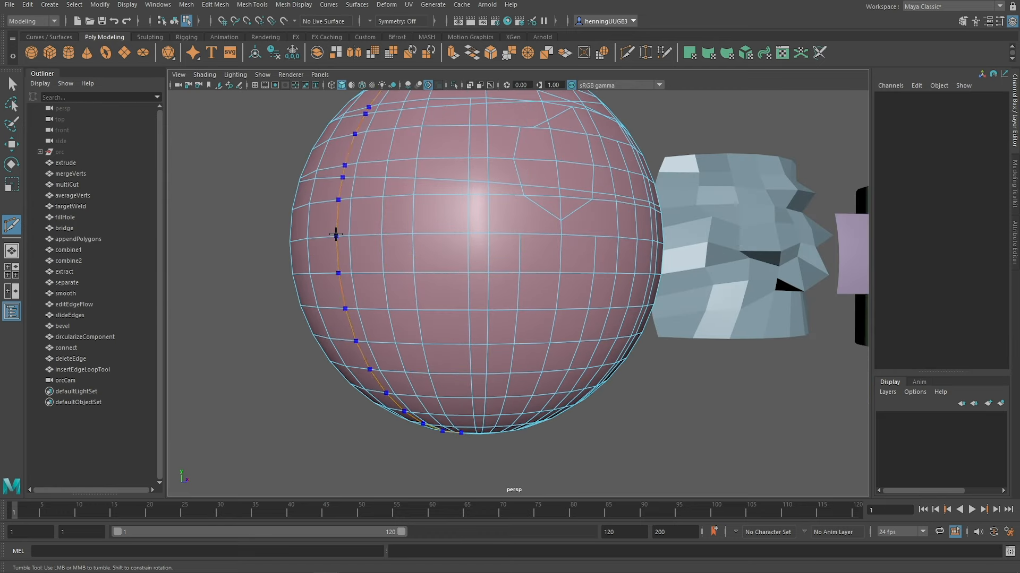
pyautogui.keyDown('ctrl'); pyautogui.click(335, 235); pyautogui.keyUp('ctrl')
pyautogui.keyDown('alt'); pyautogui.moveTo(346, 255); pyautogui.dragTo(383, 267); pyautogui.keyUp('alt')
pyautogui.keyDown('ctrl'); pyautogui.click(329, 227); pyautogui.keyUp('ctrl')
pyautogui.keyDown('alt'); pyautogui.moveTo(398, 227); pyautogui.dragTo(392, 246); pyautogui.keyUp('alt')
pyautogui.keyDown('ctrl'); pyautogui.click(471, 268); pyautogui.keyUp('ctrl')
pyautogui.keyDown('ctrl'); pyautogui.click(373, 258); pyautogui.keyUp('ctrl')
pyautogui.keyDown('alt'); pyautogui.moveTo(568, 257); pyautogui.dragTo(422, 241); pyautogui.keyUp('alt')
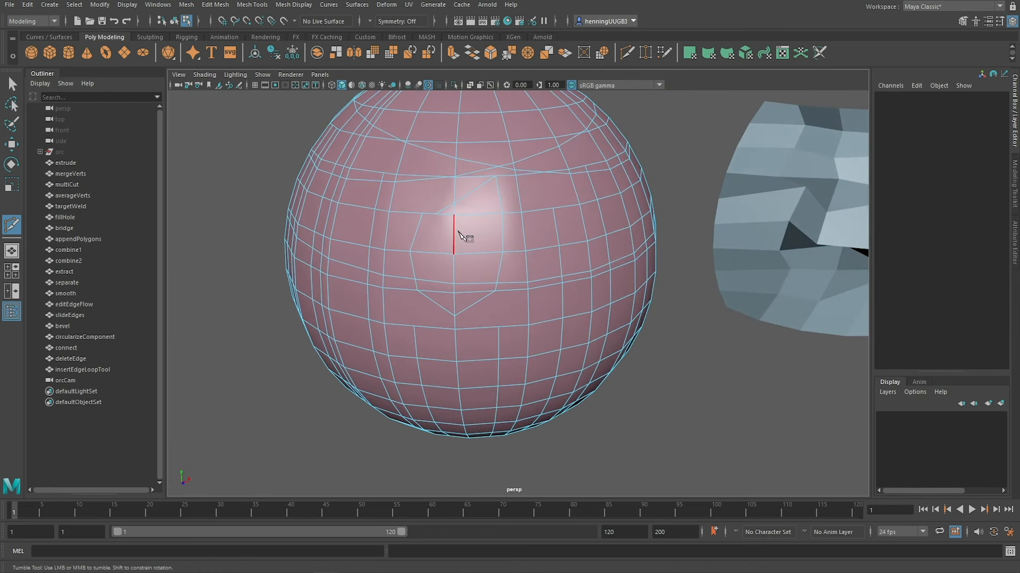
# Step: Enable the Edge Flow option of the Multi-Cut tool
pyautogui.keyDown('ctrl'); pyautogui.keyDown('shift'); pyautogui.rightClick(458, 233); pyautogui.keyUp('shift'); pyautogui.keyUp('ctrl')
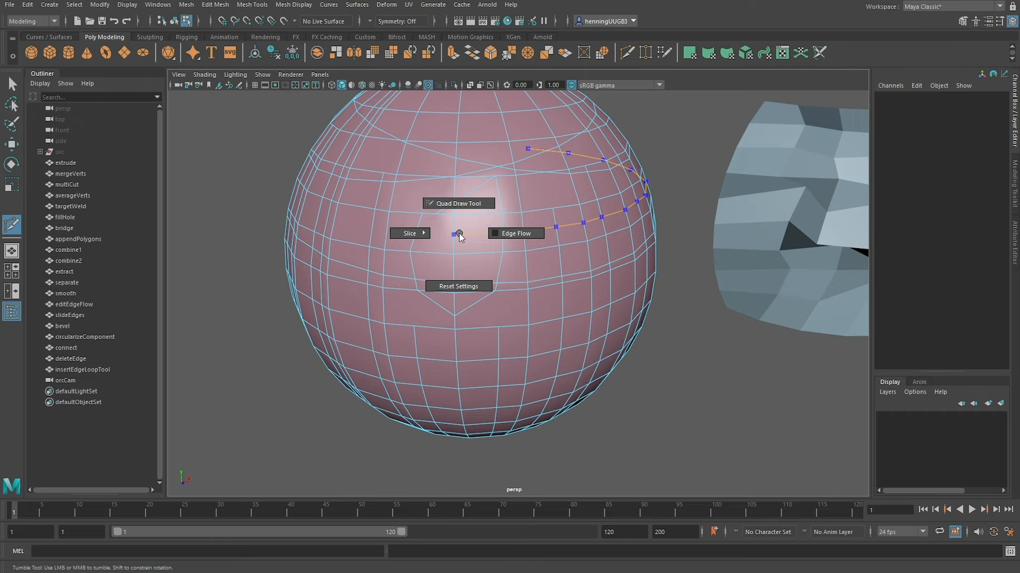
pyautogui.moveTo(391, 235)
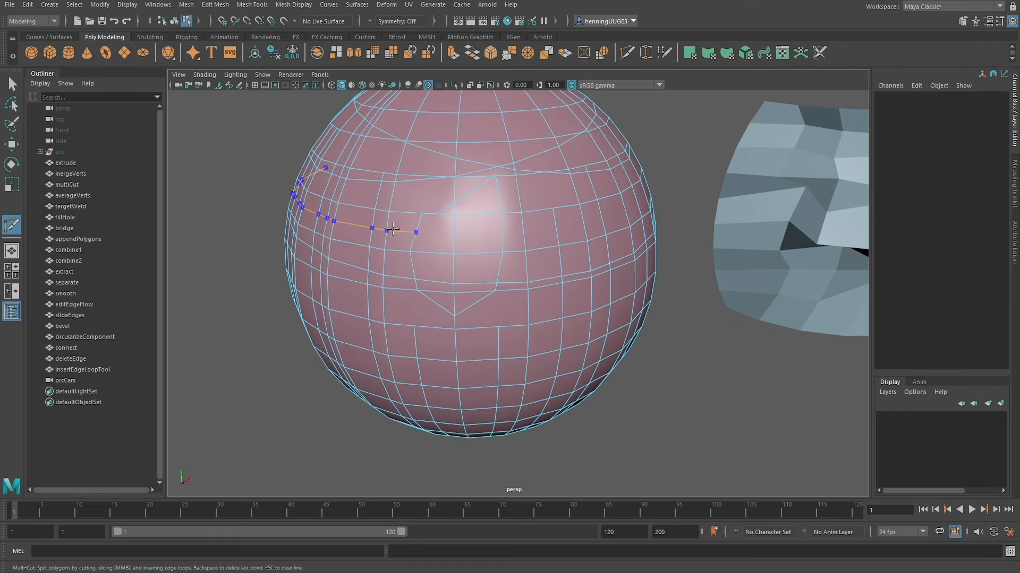
pyautogui.keyDown('ctrl'); pyautogui.keyDown('shift'); pyautogui.moveTo(394, 230); pyautogui.dragTo(471, 230, button='right'); pyautogui.keyUp('shift'); pyautogui.keyUp('ctrl')
# Step: Insert horizontal edge loops around the lower half of the sphere with Multi-Cut, and leave the tool
pyautogui.keyDown('alt'); pyautogui.moveTo(530, 305); pyautogui.dragTo(389, 204, button='middle'); pyautogui.keyUp('alt')
pyautogui.scroll(3, 547, 302)
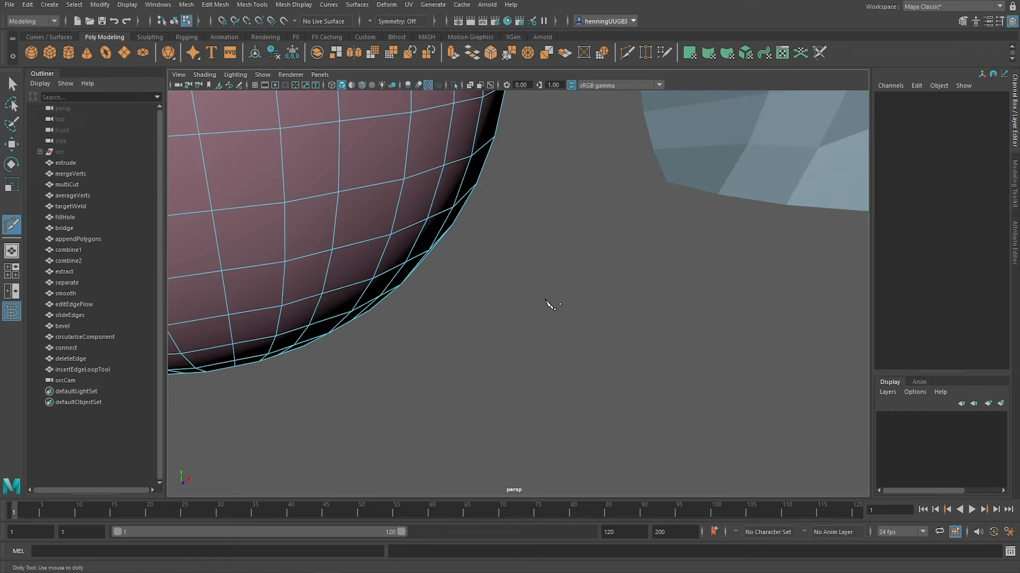
pyautogui.scroll(3, 510, 310)
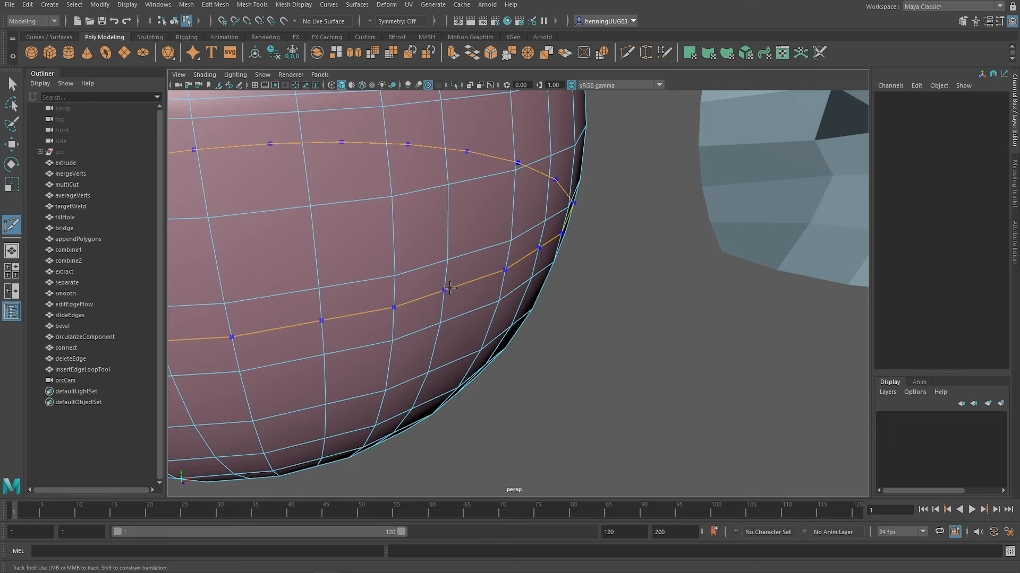
pyautogui.hotkey('ctrl', 'z')
pyautogui.click(440, 323)
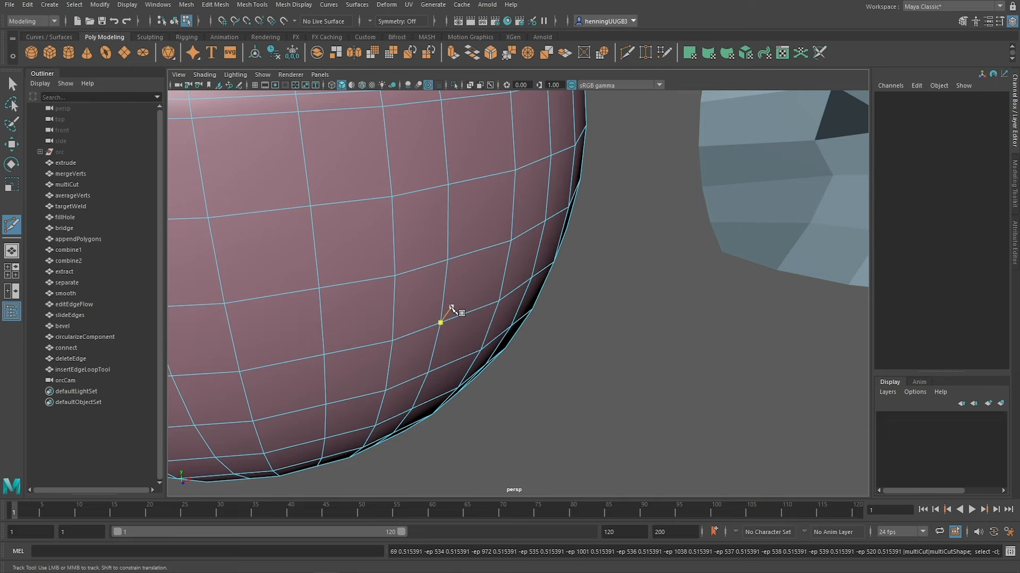
pyautogui.keyDown('alt'); pyautogui.moveTo(469, 301); pyautogui.dragTo(535, 326, button='right'); pyautogui.keyUp('alt')
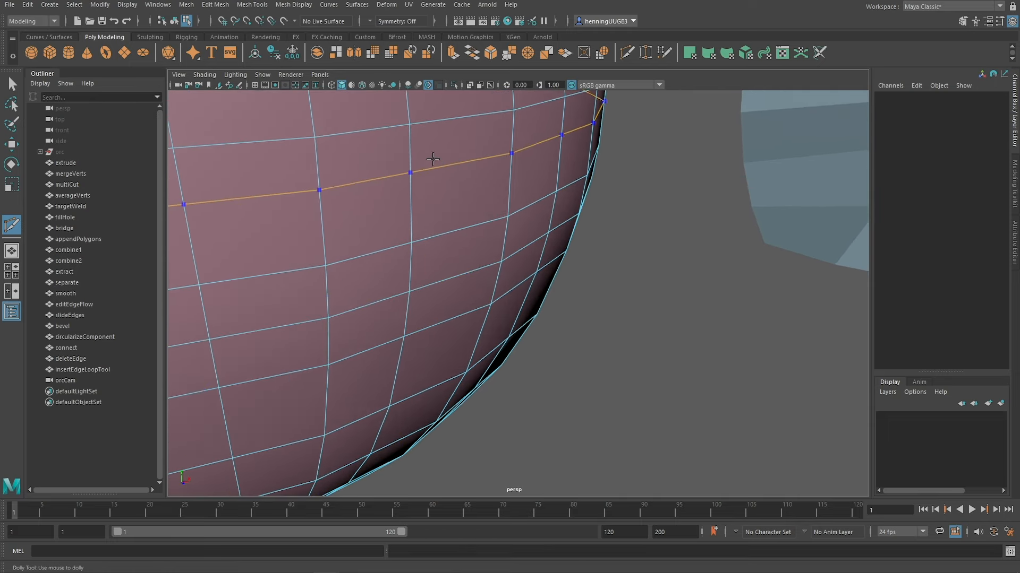
pyautogui.click(549, 232)
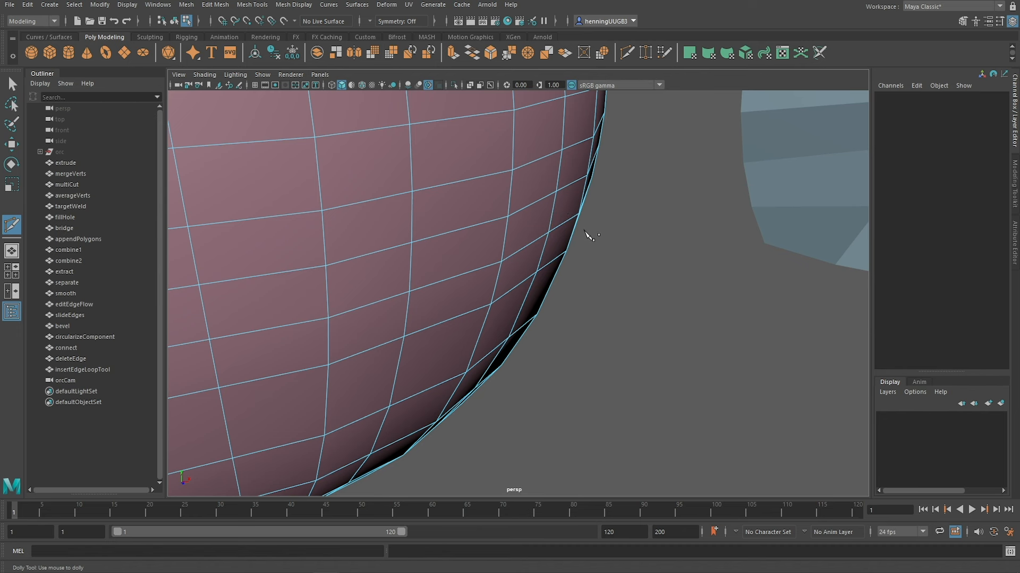
pyautogui.keyDown('alt'); pyautogui.moveTo(484, 298); pyautogui.dragTo(456, 240, button='right'); pyautogui.keyUp('alt')
pyautogui.press('w')
pyautogui.scroll(-4, 456, 240)
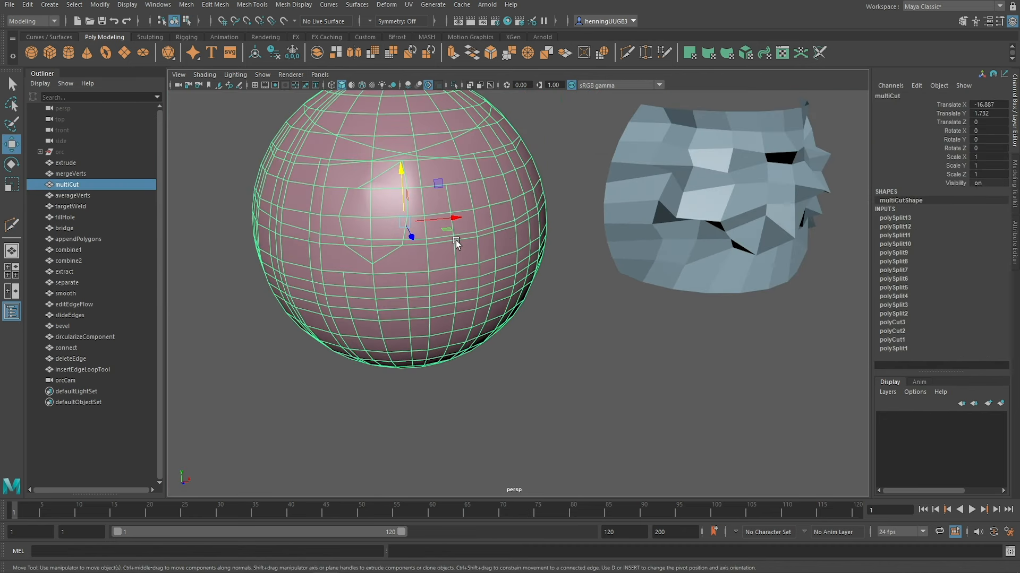
pyautogui.scroll(5, 455, 240)
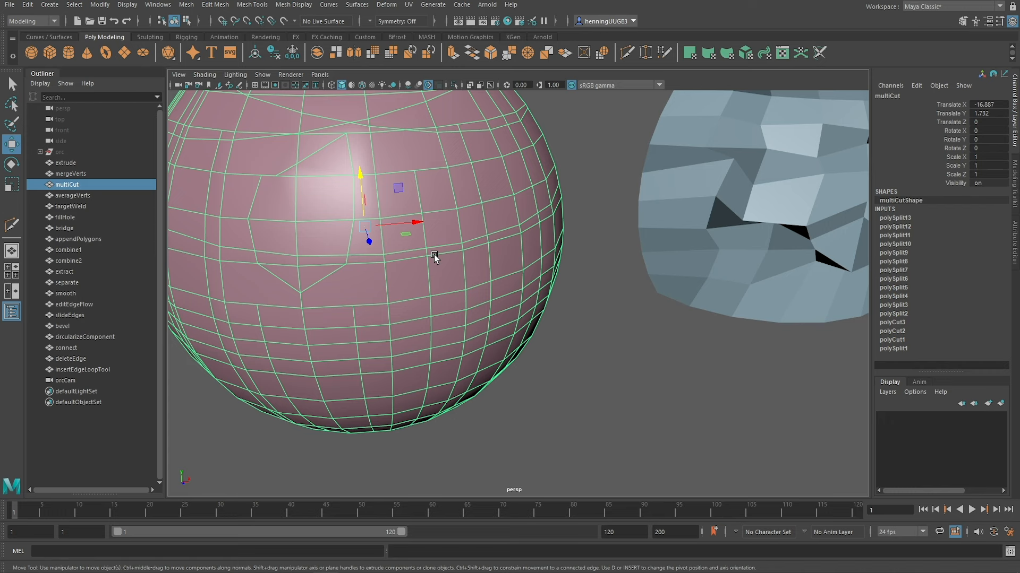
pyautogui.moveTo(435, 254)
pyautogui.keyDown('shift'); pyautogui.mouseDown(button='right')
pyautogui.moveTo(369, 256)
pyautogui.moveTo(434, 253)
pyautogui.mouseUp(button='right'); pyautogui.keyUp('shift')
pyautogui.press('y')
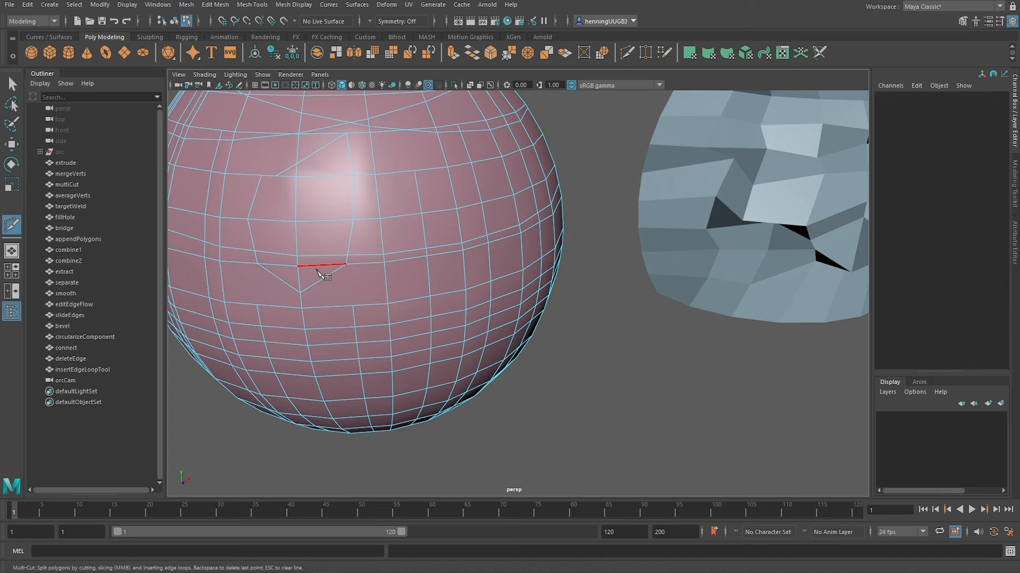
pyautogui.hotkey('ctrl', 'z')
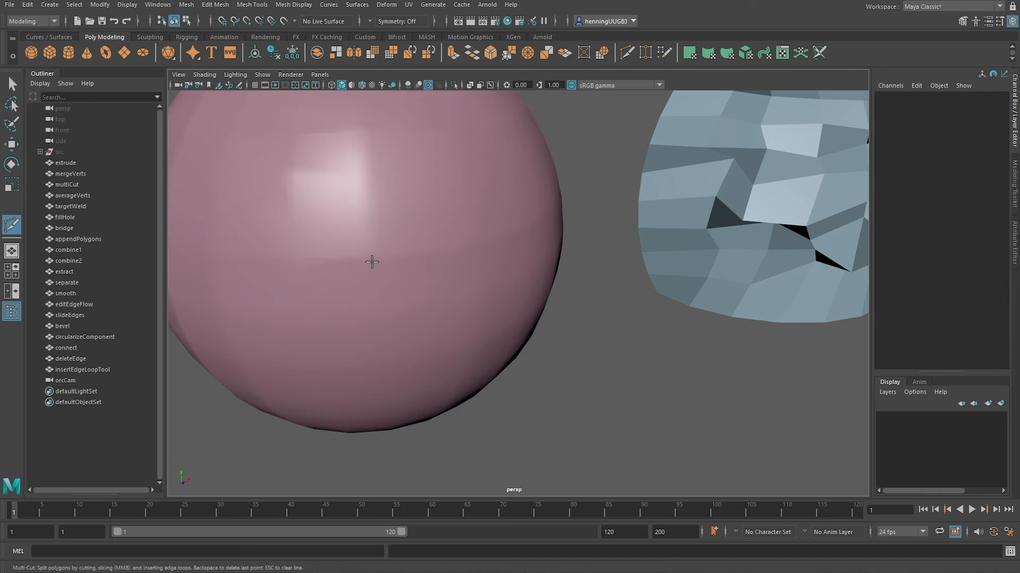
# Step: Select the sphere and Multi-Cut an edge from the polygonal outline's lower right corner to the loop vertex just below it
pyautogui.press('w')
pyautogui.click(370, 254)
pyautogui.keyDown('shift'); pyautogui.moveTo(309, 255); pyautogui.dragTo(308, 255, button='right'); pyautogui.keyUp('shift')
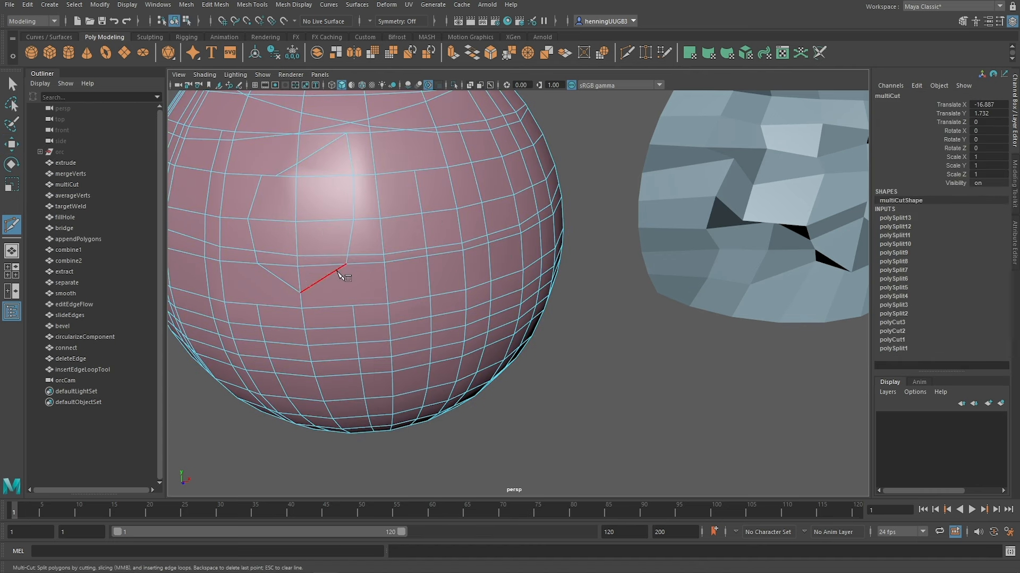
pyautogui.click(345, 264)
pyautogui.click(352, 306)
pyautogui.rightClick(340, 312)
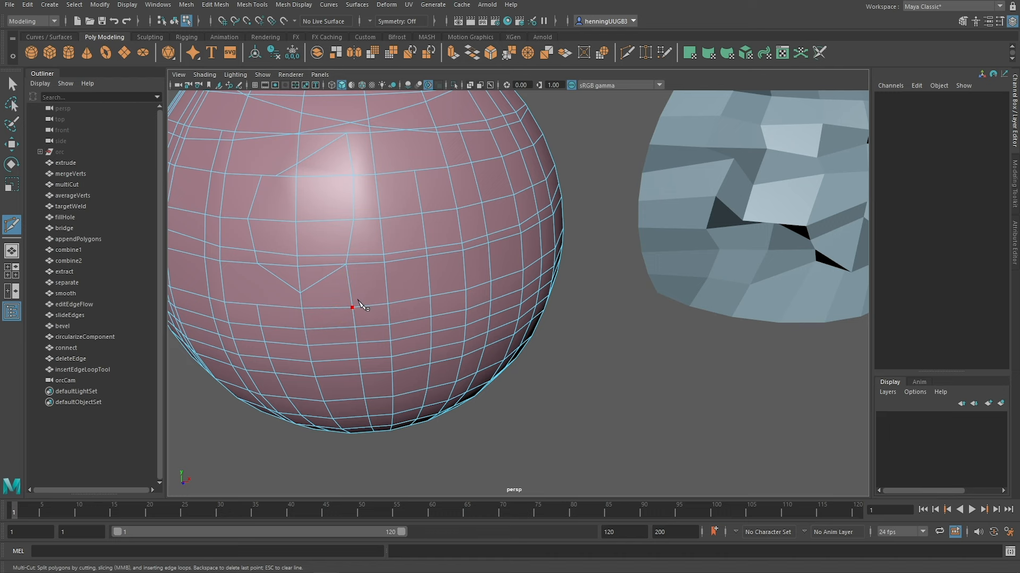
# Step: Select and frame the averageVerts object, and select all of its vertices
pyautogui.click(73, 196)
pyautogui.press('f')
pyautogui.press('w')
pyautogui.keyDown('alt'); pyautogui.moveTo(582, 273); pyautogui.dragTo(545, 263); pyautogui.keyUp('alt')
pyautogui.keyDown('alt'); pyautogui.moveTo(567, 260); pyautogui.dragTo(534, 254, button='middle'); pyautogui.keyUp('alt')
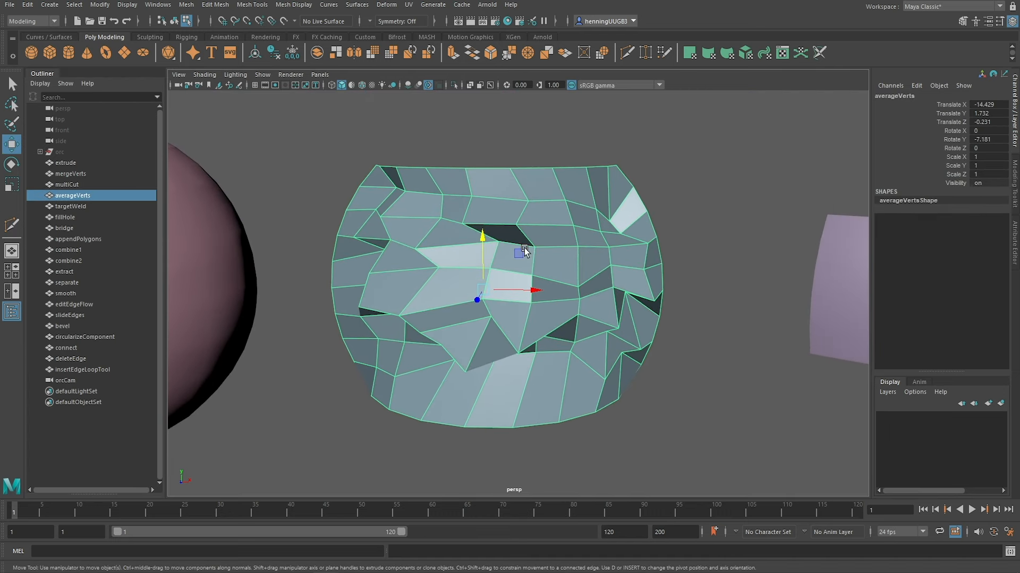
pyautogui.press('F9')
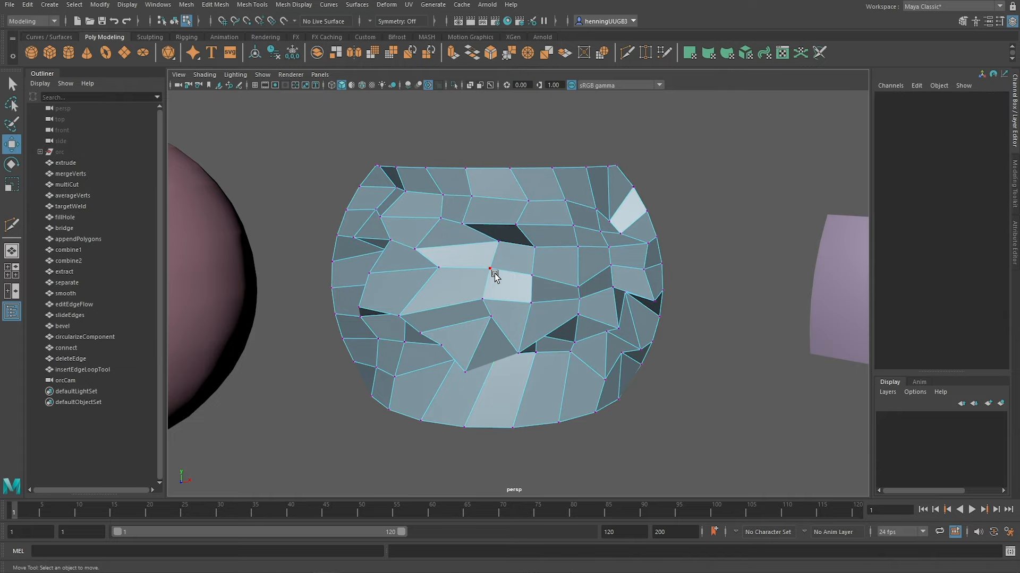
pyautogui.scroll(-2, 498, 275)
pyautogui.moveTo(667, 407); pyautogui.dragTo(313, 121)
pyautogui.keyDown('alt'); pyautogui.moveTo(449, 236); pyautogui.dragTo(480, 252); pyautogui.keyUp('alt')
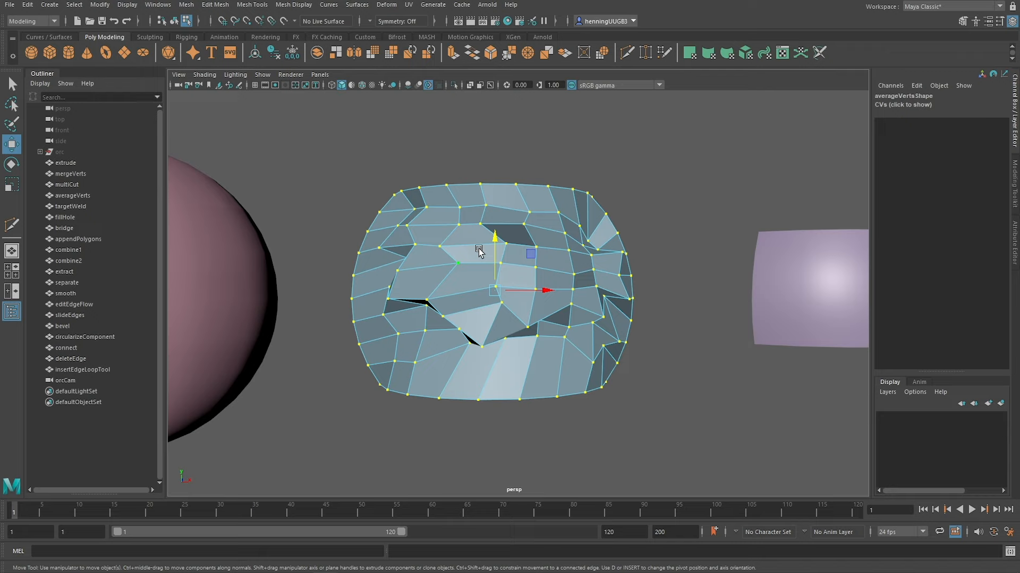
# Step: Shrink the vertex selection so that the outer border vertices of the averageVerts mesh are excluded
pyautogui.keyDown('ctrl'); pyautogui.rightClick(479, 251); pyautogui.keyUp('ctrl')
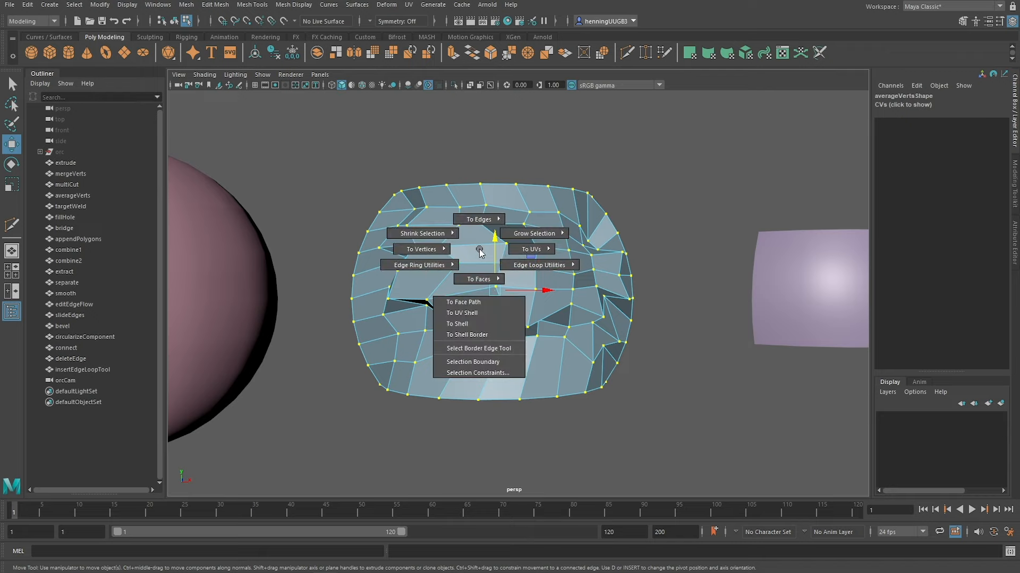
pyautogui.keyDown('ctrl'); pyautogui.moveTo(471, 247); pyautogui.dragTo(409, 219, button='right'); pyautogui.keyUp('ctrl')
pyautogui.moveTo(554, 257)
pyautogui.keyDown('alt'); pyautogui.mouseDown()
pyautogui.moveTo(523, 253)
pyautogui.moveTo(561, 254)
pyautogui.moveTo(549, 271)
pyautogui.mouseUp(); pyautogui.keyUp('alt')
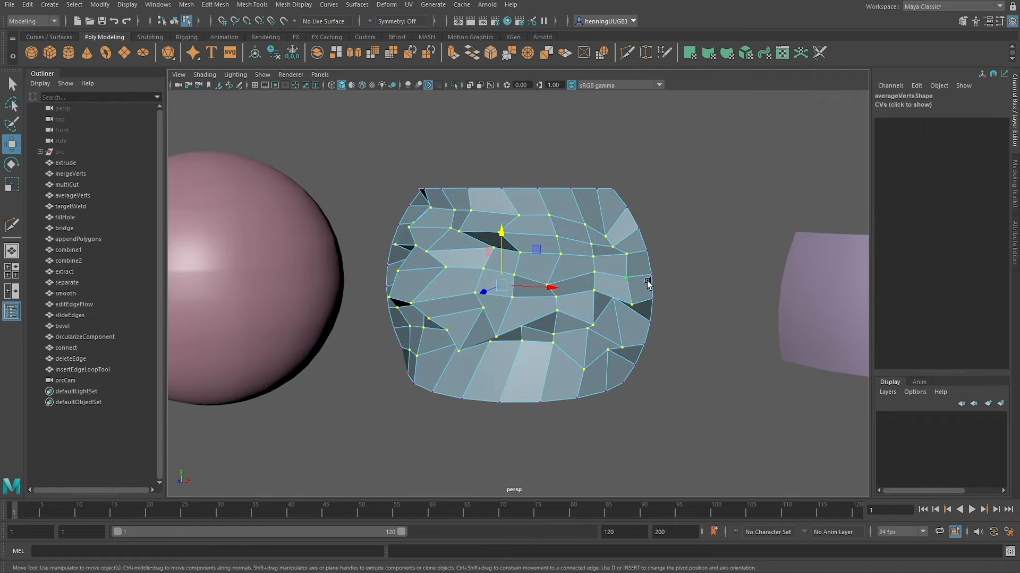
pyautogui.moveTo(482, 292)
pyautogui.keyDown('alt'); pyautogui.mouseDown()
pyautogui.moveTo(509, 294)
pyautogui.moveTo(484, 297)
pyautogui.mouseUp(); pyautogui.keyUp('alt')
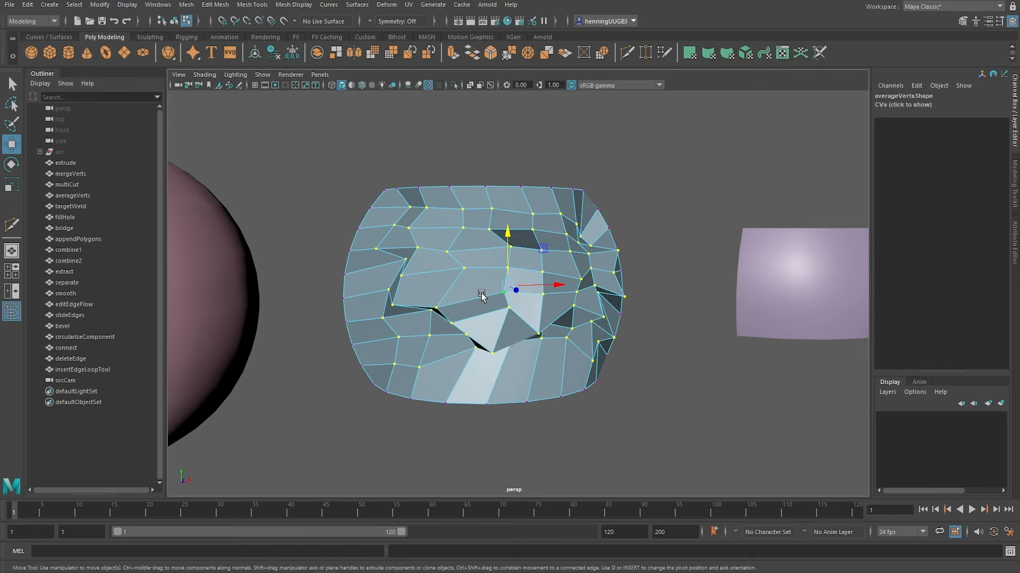
# Step: Try Average Vertices on the selected inner vertices of the averageVerts mesh, and undo it
pyautogui.keyDown('shift'); pyautogui.rightClick(475, 289); pyautogui.keyUp('shift')
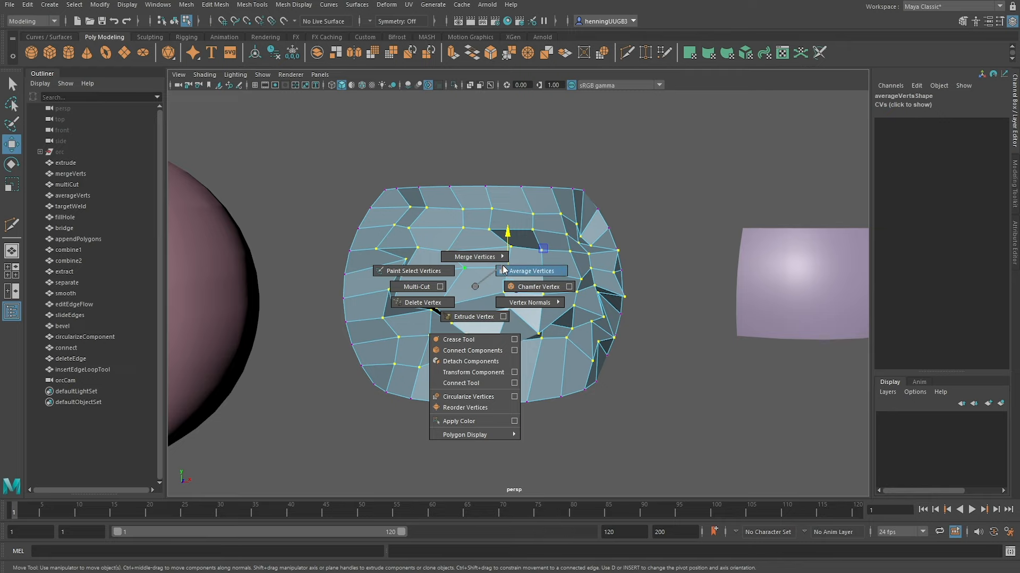
pyautogui.keyDown('shift'); pyautogui.moveTo(503, 268); pyautogui.dragTo(506, 271, button='right'); pyautogui.keyUp('shift')
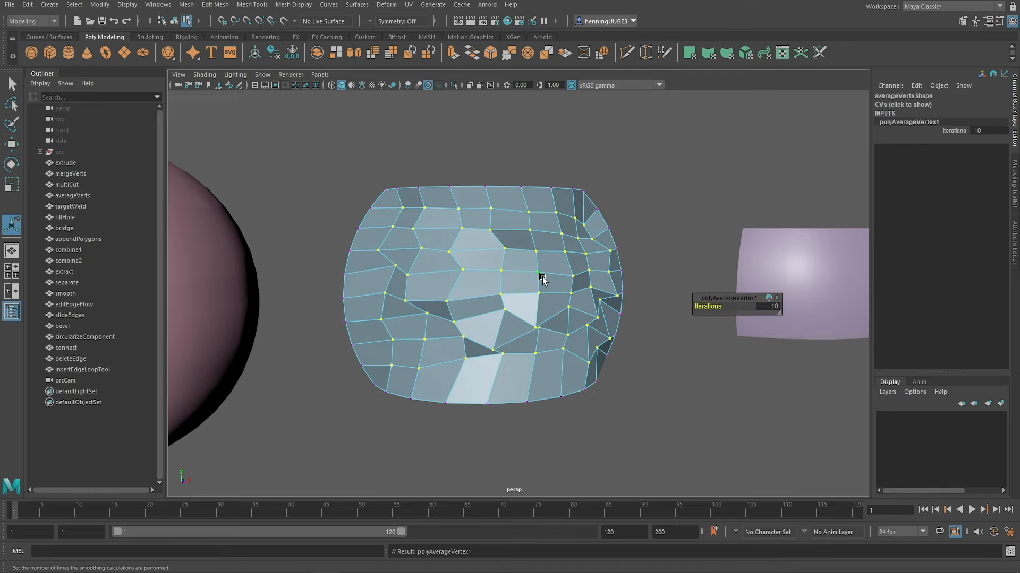
pyautogui.keyDown('alt'); pyautogui.moveTo(571, 276); pyautogui.dragTo(538, 276); pyautogui.keyUp('alt')
pyautogui.hotkey('ctrl', 'z')
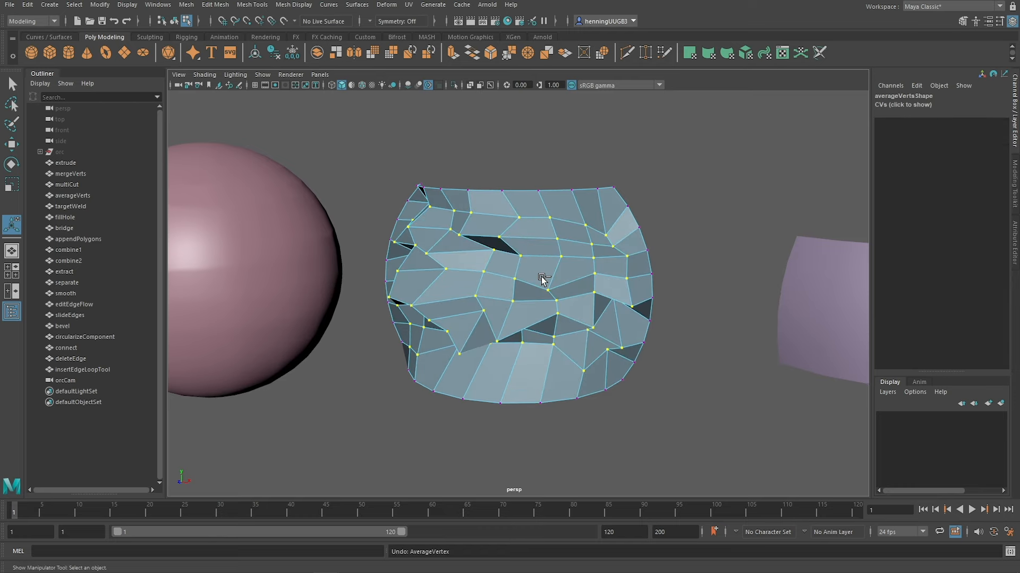
# Step: Apply Average Vertices to the selected inner vertices and set Iterations to 48
pyautogui.keyDown('shift'); pyautogui.moveTo(539, 281); pyautogui.dragTo(553, 272, button='right'); pyautogui.keyUp('shift')
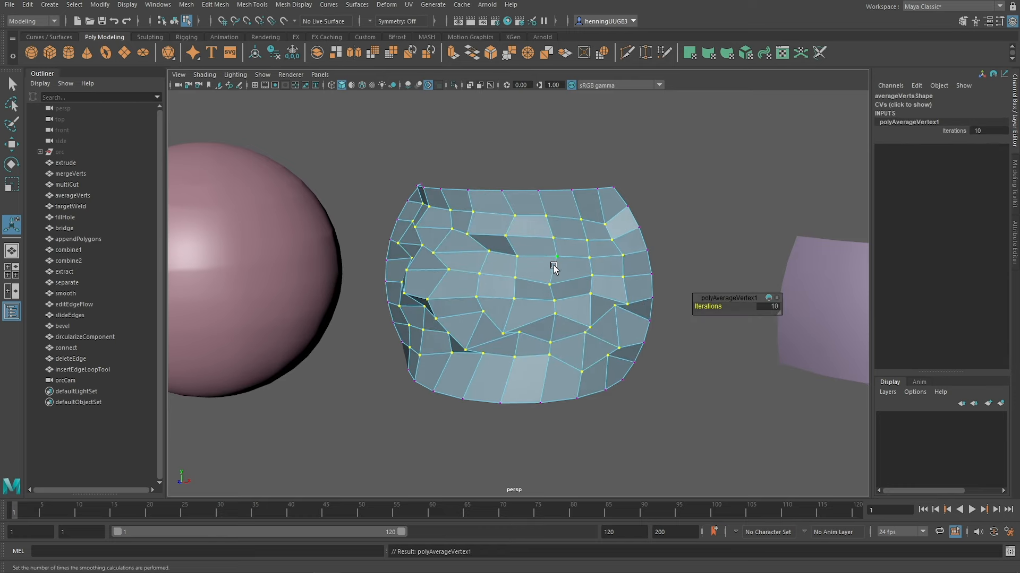
pyautogui.keyDown('alt'); pyautogui.moveTo(554, 273); pyautogui.dragTo(567, 265); pyautogui.keyUp('alt')
pyautogui.moveTo(710, 306); pyautogui.dragTo(715, 306)
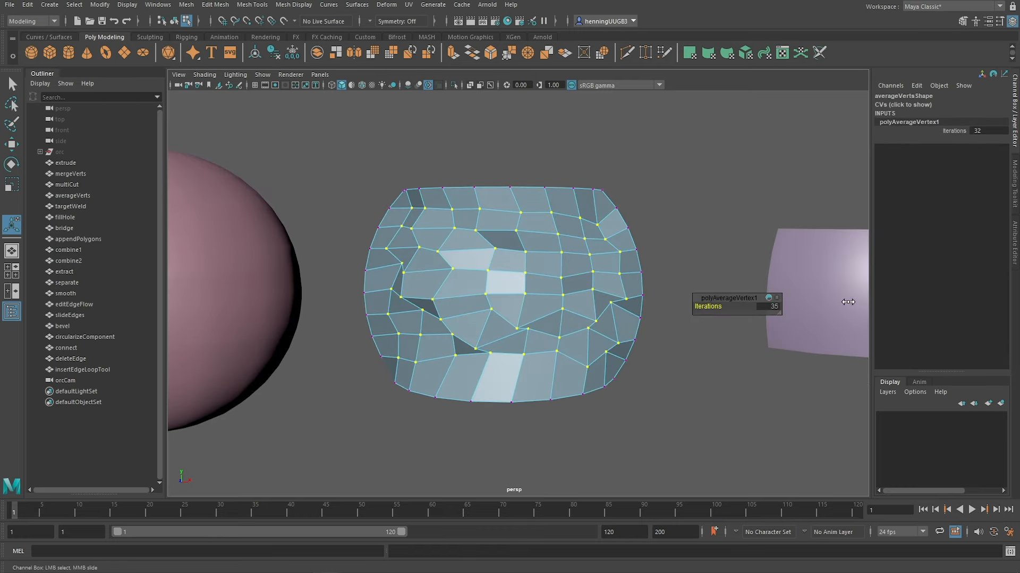
pyautogui.moveTo(848, 302); pyautogui.dragTo(397, 303)
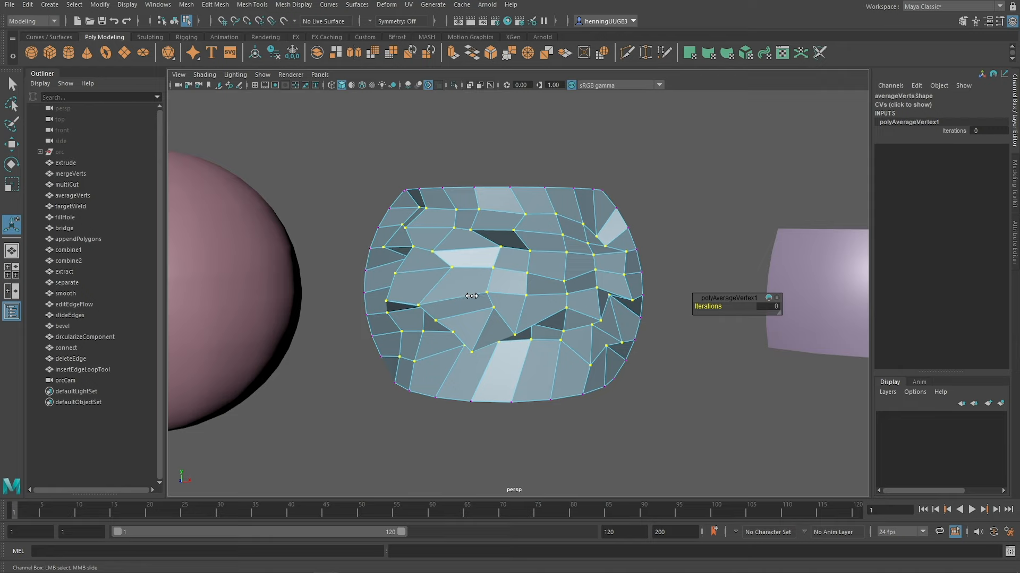
pyautogui.moveTo(559, 291); pyautogui.dragTo(900, 305)
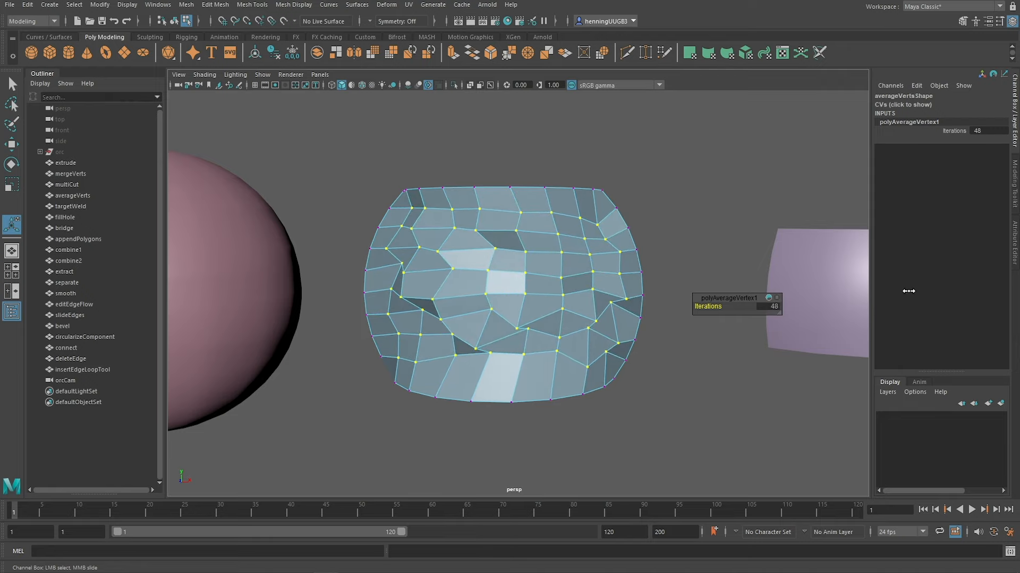
pyautogui.keyDown('alt'); pyautogui.moveTo(474, 279); pyautogui.dragTo(513, 276); pyautogui.keyUp('alt')
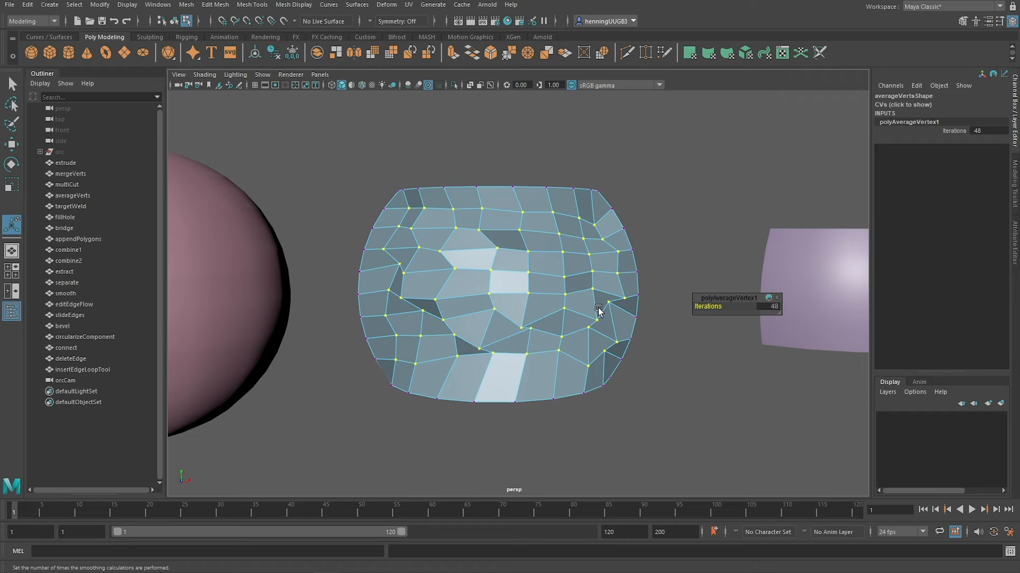
pyautogui.keyDown('alt'); pyautogui.moveTo(599, 311); pyautogui.dragTo(734, 327); pyautogui.keyUp('alt')
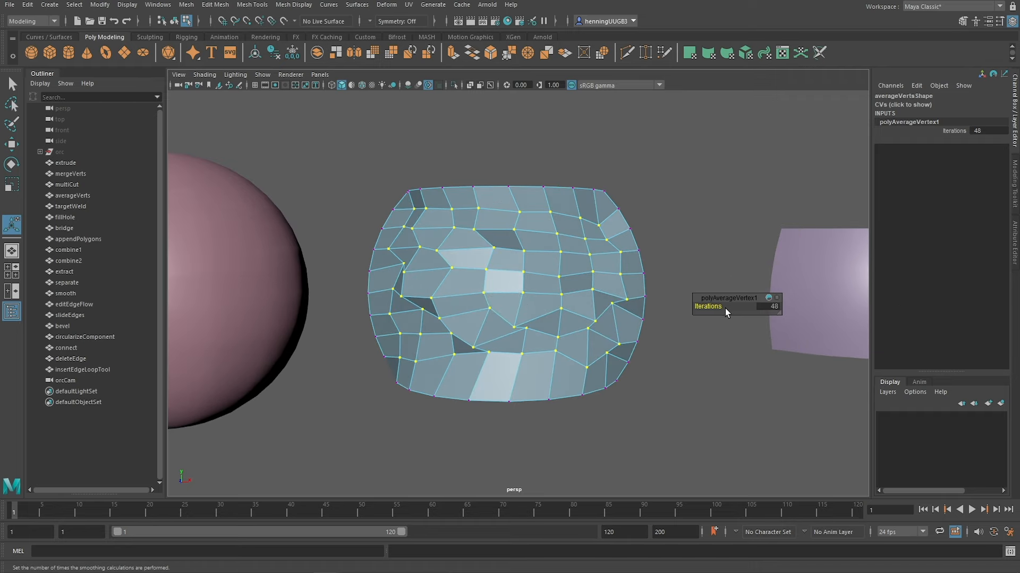
pyautogui.keyDown('alt'); pyautogui.moveTo(592, 309); pyautogui.dragTo(579, 302); pyautogui.keyUp('alt')
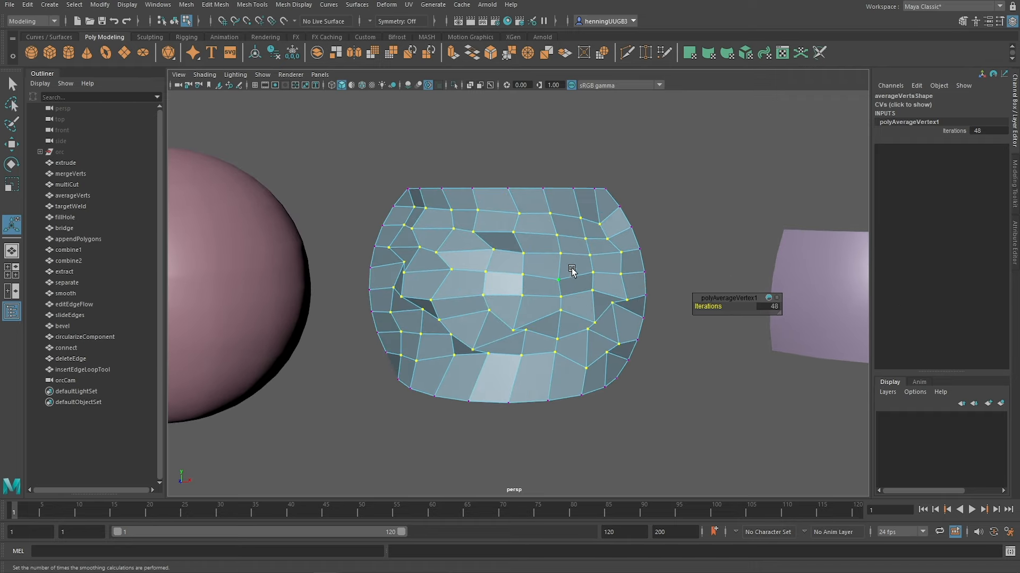
# Step: Repeat Average Vertices on the same selection until the mesh grid is evenly smoothed
pyautogui.press('g')
pyautogui.press('g')
pyautogui.press('g')
pyautogui.press('g')
pyautogui.press('g')
pyautogui.press('g')
pyautogui.press('g')
pyautogui.press('g')
pyautogui.press('g')
pyautogui.press('g')
pyautogui.press('g')
pyautogui.press('g')
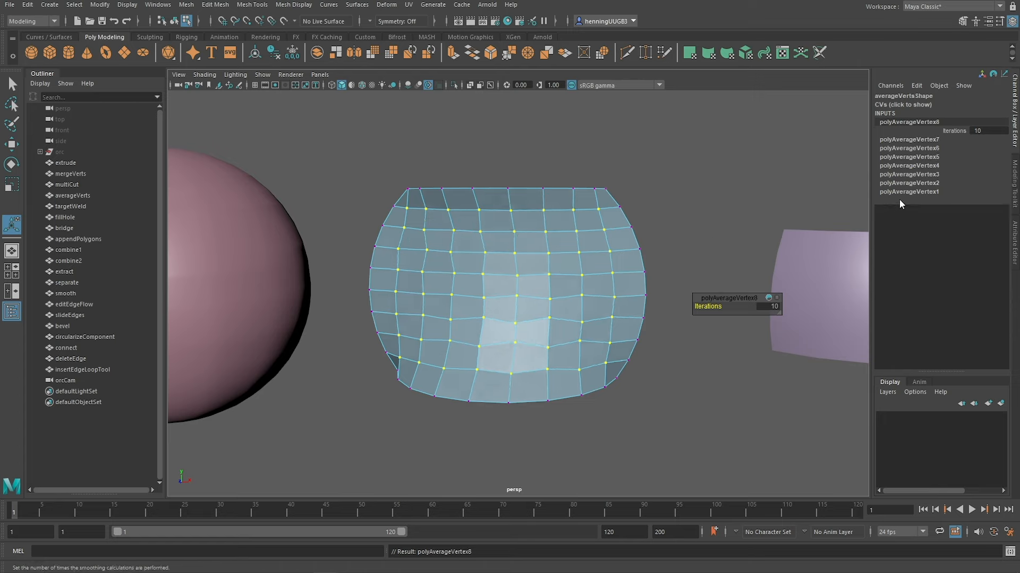
# Step: Keep repeating Average Vertices on the selected inner vertices to even out the averageVerts mesh further
pyautogui.press('g')
pyautogui.press('g')
pyautogui.press('g')
pyautogui.press('g')
pyautogui.press('g')
pyautogui.press('g')
pyautogui.press('g')
pyautogui.press('g')
pyautogui.press('g')
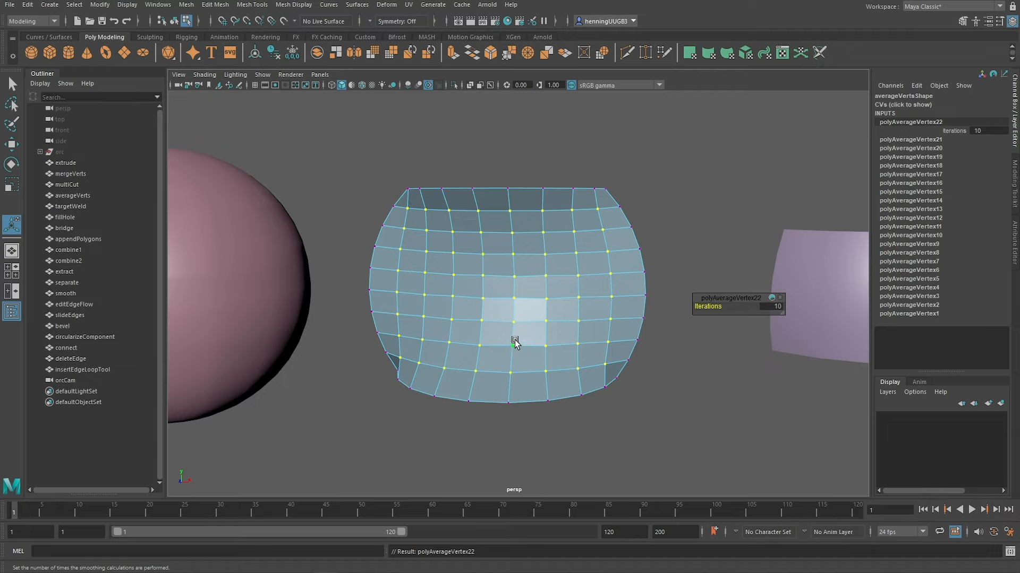
pyautogui.keyDown('alt'); pyautogui.moveTo(513, 339); pyautogui.dragTo(512, 349); pyautogui.keyUp('alt')
# Step: Use the Target Weld Tool on the targetWeld mesh to weld the central second-row vertex onto the top border vertex above it
pyautogui.click(74, 195)
pyautogui.click(116, 206)
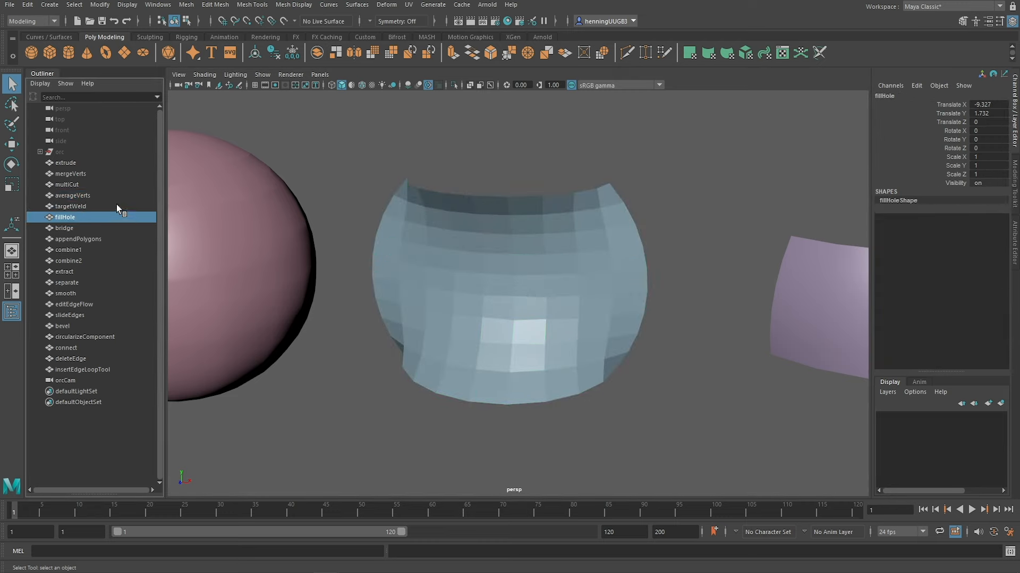
pyautogui.press('f')
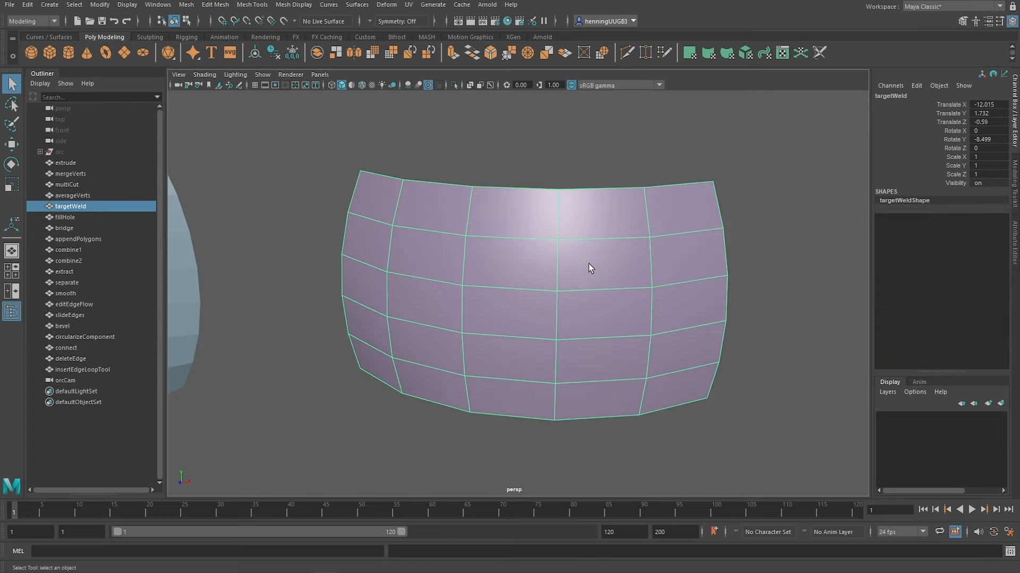
pyautogui.keyDown('shift'); pyautogui.rightClick(546, 255); pyautogui.keyUp('shift')
pyautogui.keyDown('alt'); pyautogui.moveTo(539, 262); pyautogui.dragTo(539, 271); pyautogui.keyUp('alt')
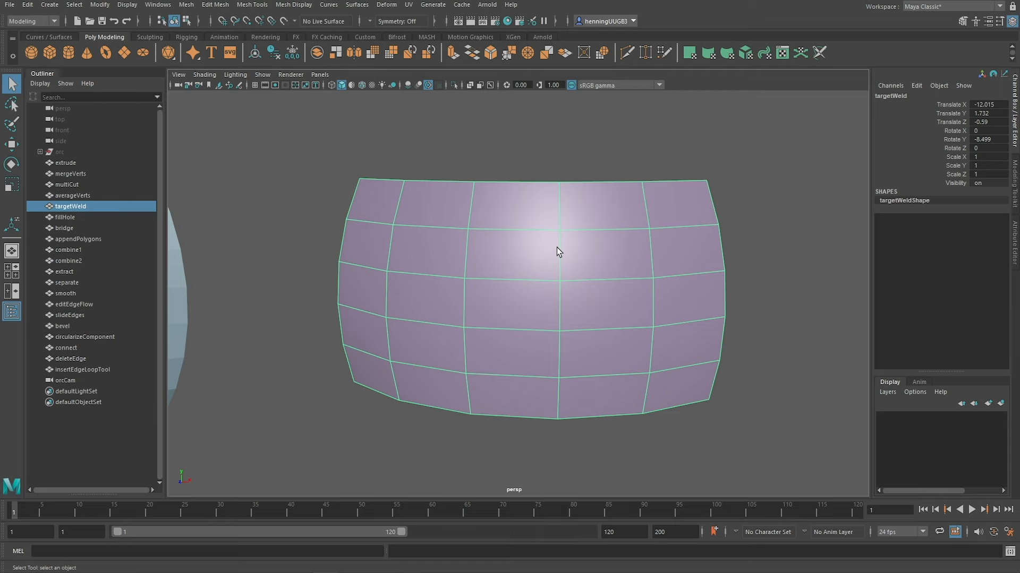
pyautogui.keyDown('shift'); pyautogui.rightClick(557, 252); pyautogui.keyUp('shift')
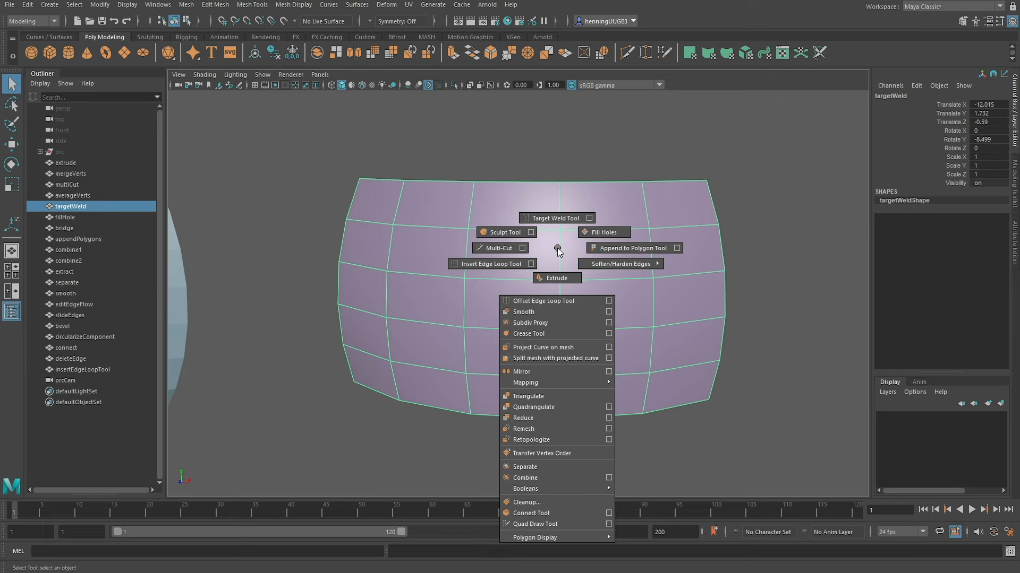
pyautogui.click(557, 248)
pyautogui.click(578, 156)
pyautogui.click(556, 211)
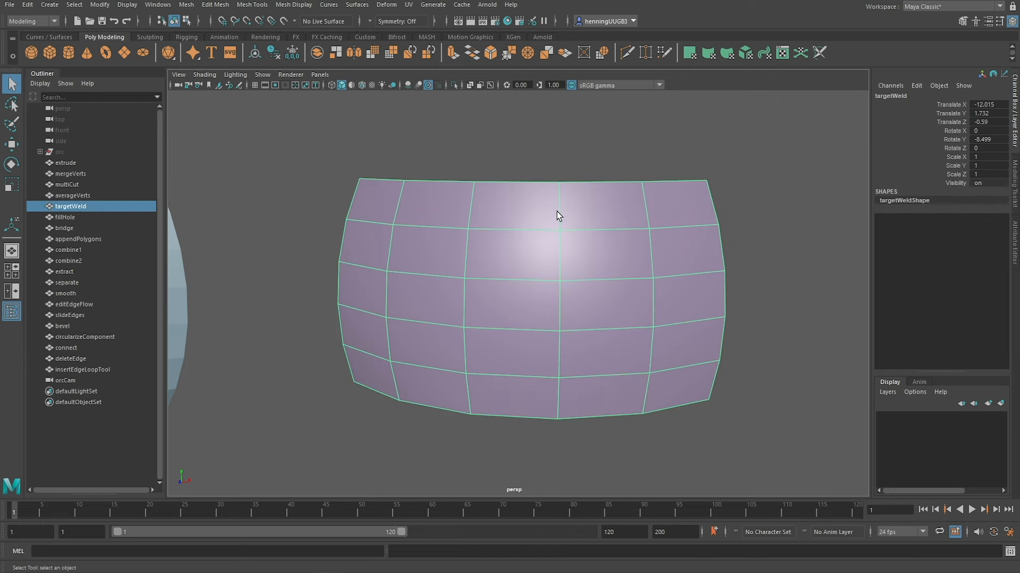
pyautogui.keyDown('shift'); pyautogui.rightClick(557, 229); pyautogui.keyUp('shift')
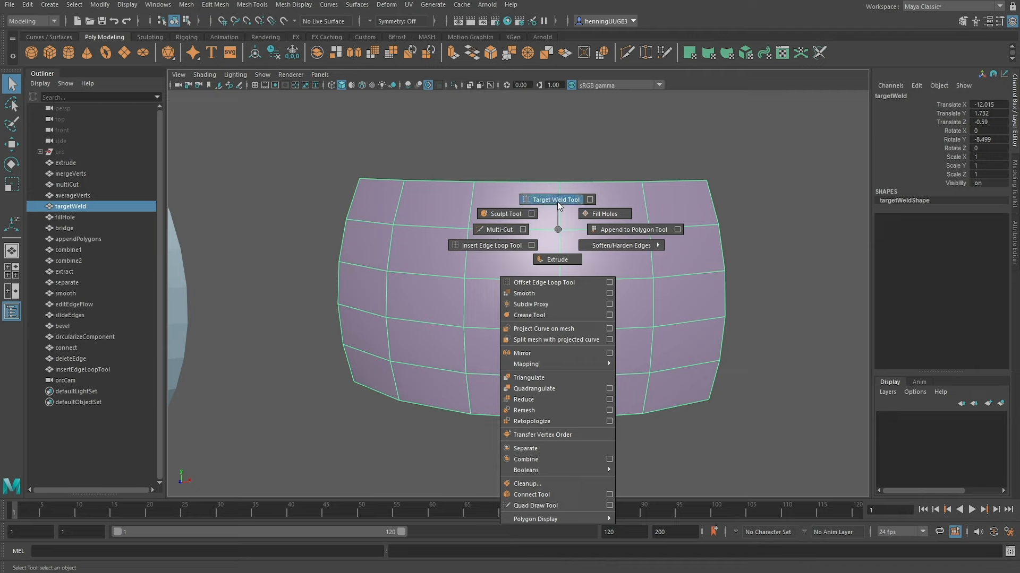
pyautogui.keyDown('shift'); pyautogui.moveTo(556, 202); pyautogui.dragTo(557, 202, button='right'); pyautogui.keyUp('shift')
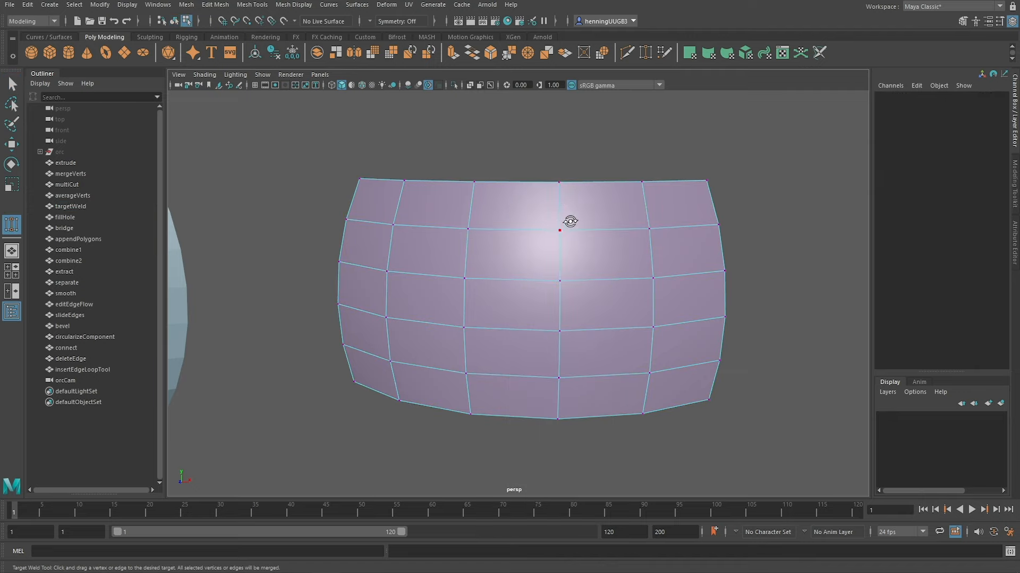
pyautogui.keyDown('alt'); pyautogui.moveTo(569, 221); pyautogui.dragTo(554, 198); pyautogui.keyUp('alt')
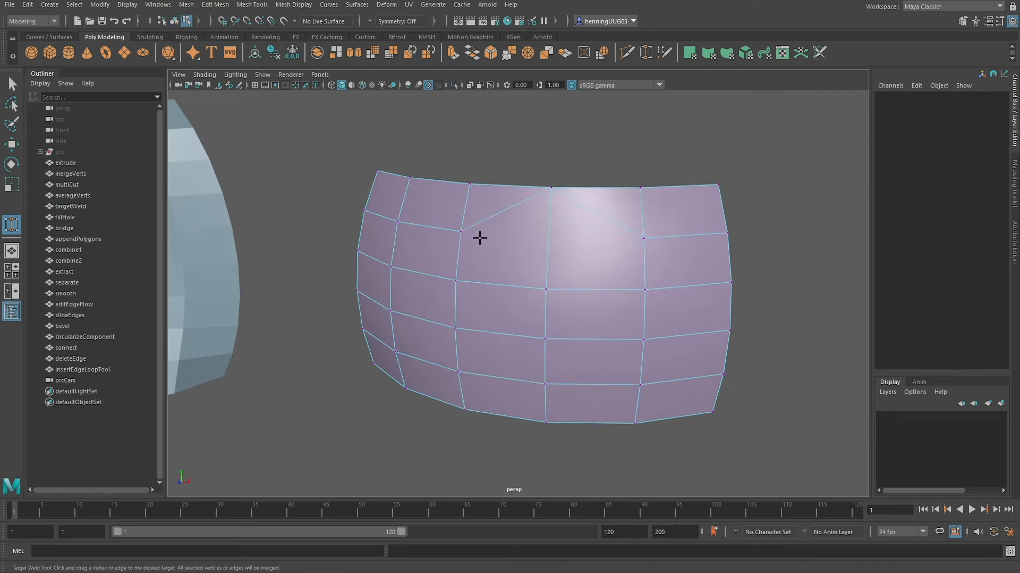
# Step: Target-weld the upper left vertices of the targetWeld mesh onto neighbouring vertices, mostly downward along their edge lines
pyautogui.moveTo(456, 233); pyautogui.dragTo(469, 184)
pyautogui.moveTo(398, 221); pyautogui.dragTo(454, 280)
pyautogui.moveTo(469, 184); pyautogui.dragTo(546, 289)
pyautogui.keyDown('alt'); pyautogui.moveTo(586, 250); pyautogui.dragTo(540, 278); pyautogui.keyUp('alt')
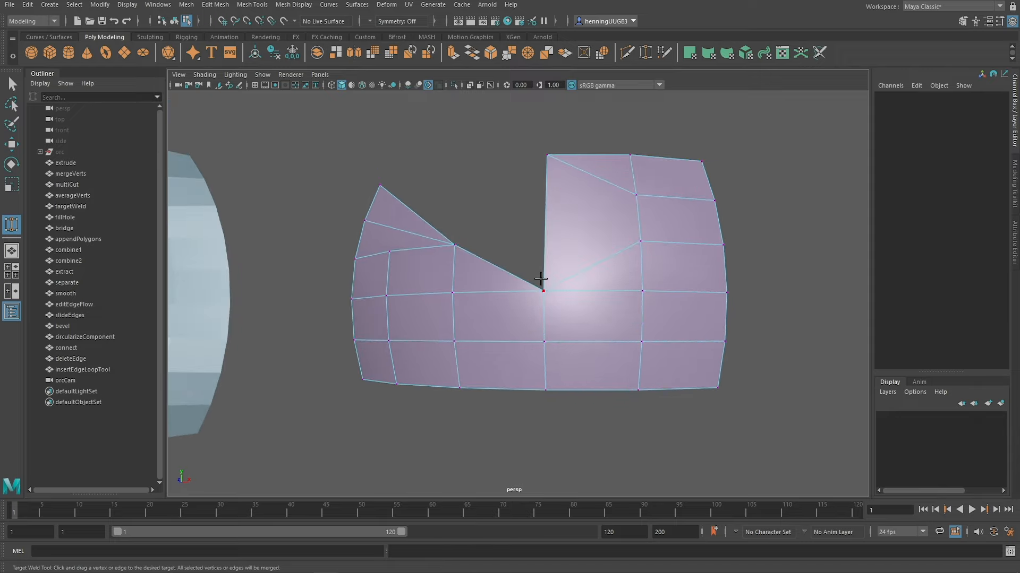
pyautogui.moveTo(452, 245); pyautogui.dragTo(452, 292)
pyautogui.moveTo(389, 251); pyautogui.dragTo(386, 295)
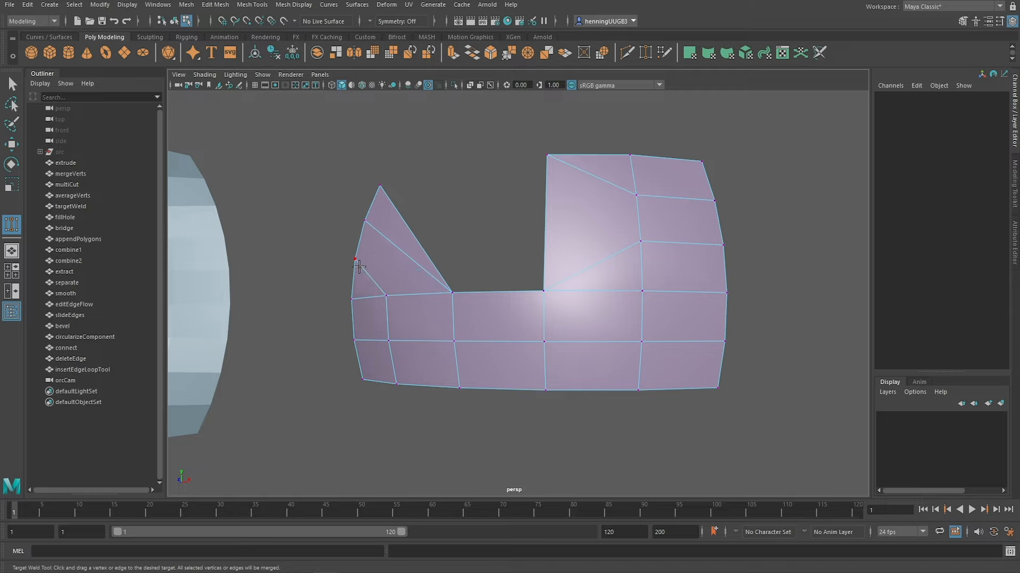
pyautogui.moveTo(355, 259); pyautogui.dragTo(352, 298)
pyautogui.moveTo(365, 221); pyautogui.dragTo(454, 341)
pyautogui.keyDown('alt'); pyautogui.moveTo(550, 323); pyautogui.dragTo(490, 287); pyautogui.keyUp('alt')
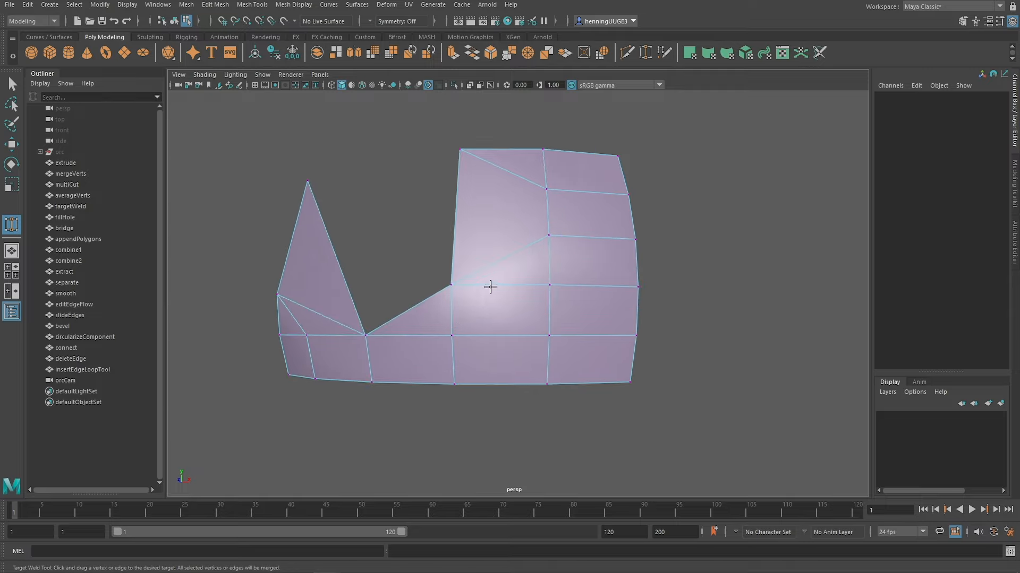
# Step: Target-weld the upper right vertices of the mesh into a single peak, and weld one lower vertex onto the bottom border
pyautogui.moveTo(539, 227); pyautogui.dragTo(551, 190)
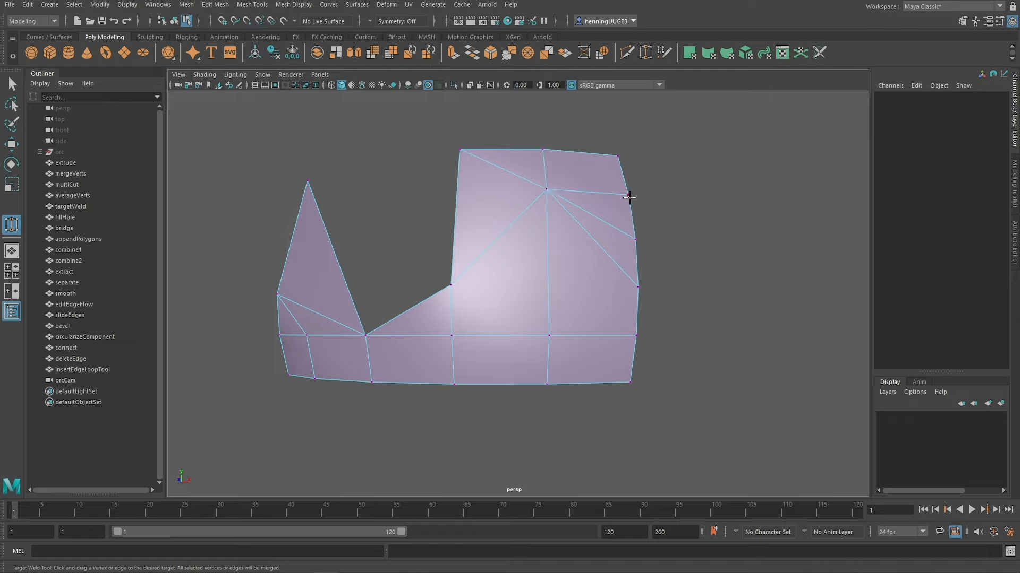
pyautogui.moveTo(629, 195); pyautogui.dragTo(552, 200)
pyautogui.moveTo(636, 238); pyautogui.dragTo(574, 209)
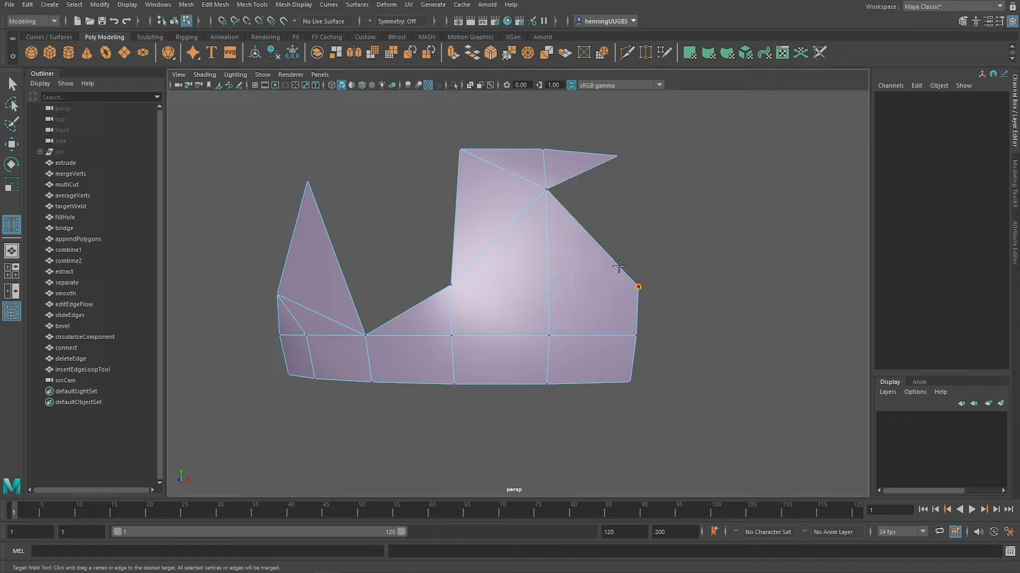
pyautogui.moveTo(638, 287); pyautogui.dragTo(562, 187)
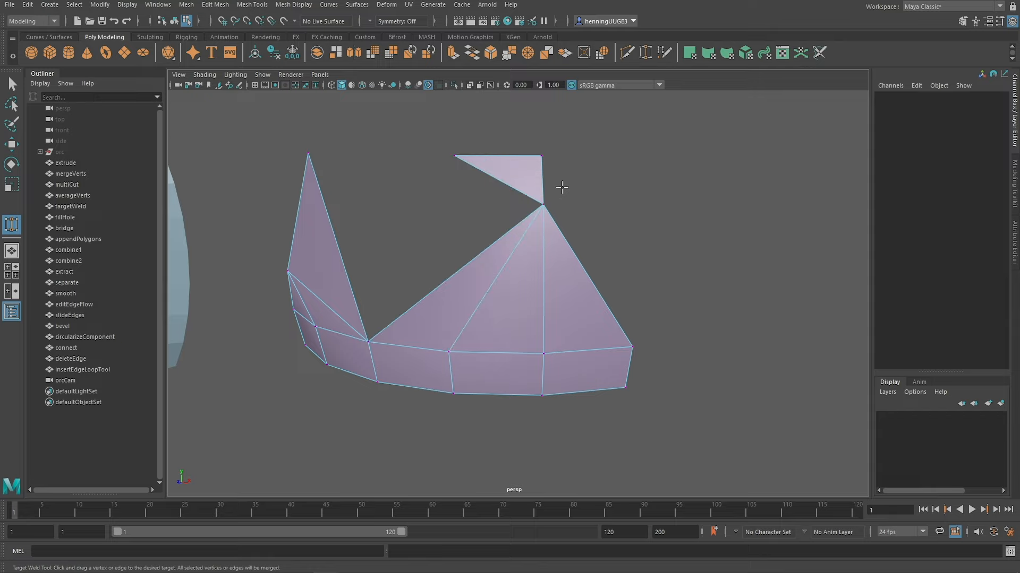
pyautogui.moveTo(457, 155); pyautogui.dragTo(544, 168)
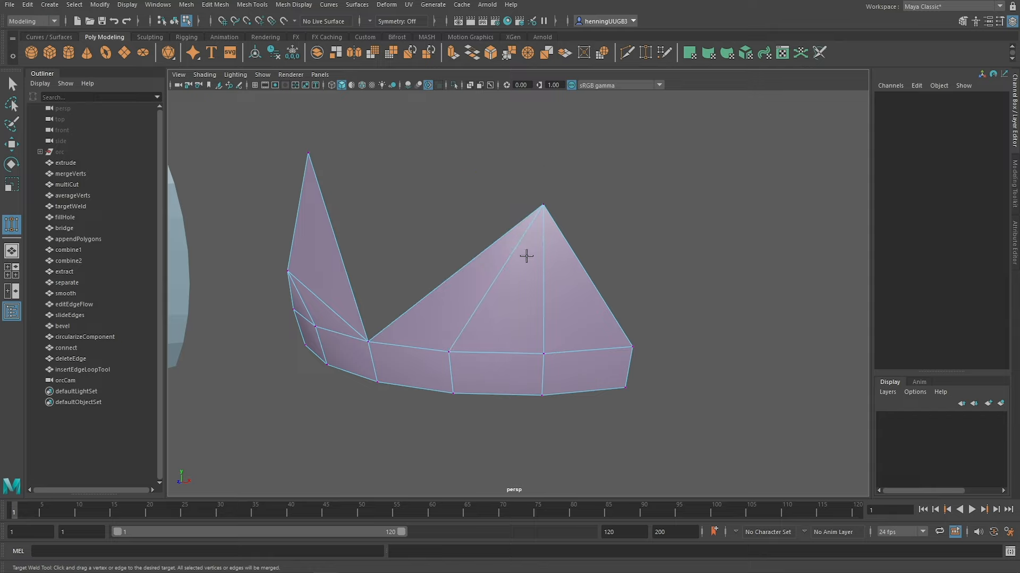
pyautogui.keyDown('alt'); pyautogui.moveTo(526, 256); pyautogui.dragTo(519, 265); pyautogui.keyUp('alt')
pyautogui.moveTo(447, 364); pyautogui.dragTo(447, 364)
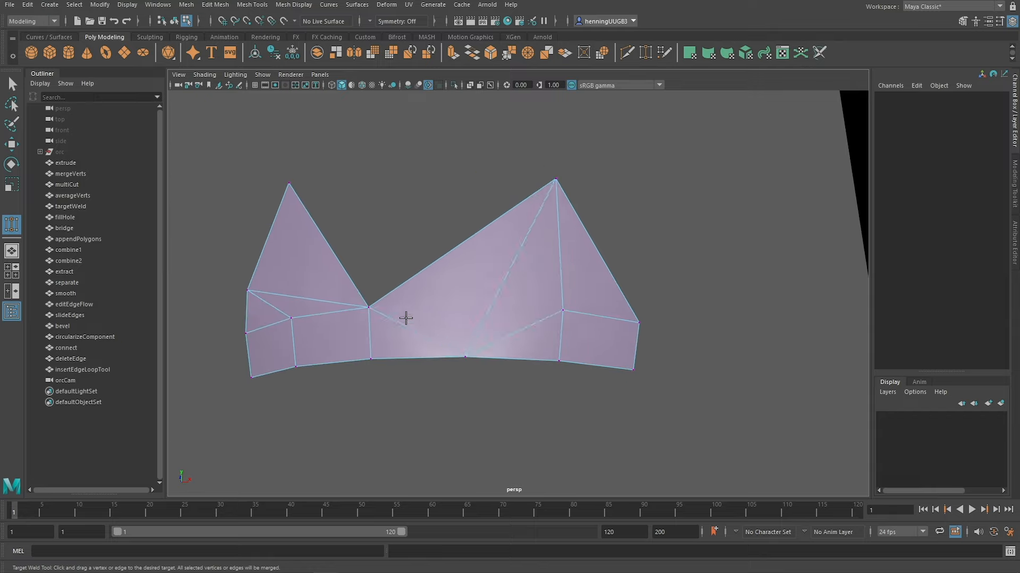
# Step: Fill the rectangular hole near the base of the fillHole cylinder with Fill Hole, using an edge on its border
pyautogui.keyDown('shift'); pyautogui.rightClick(507, 294); pyautogui.keyUp('shift')
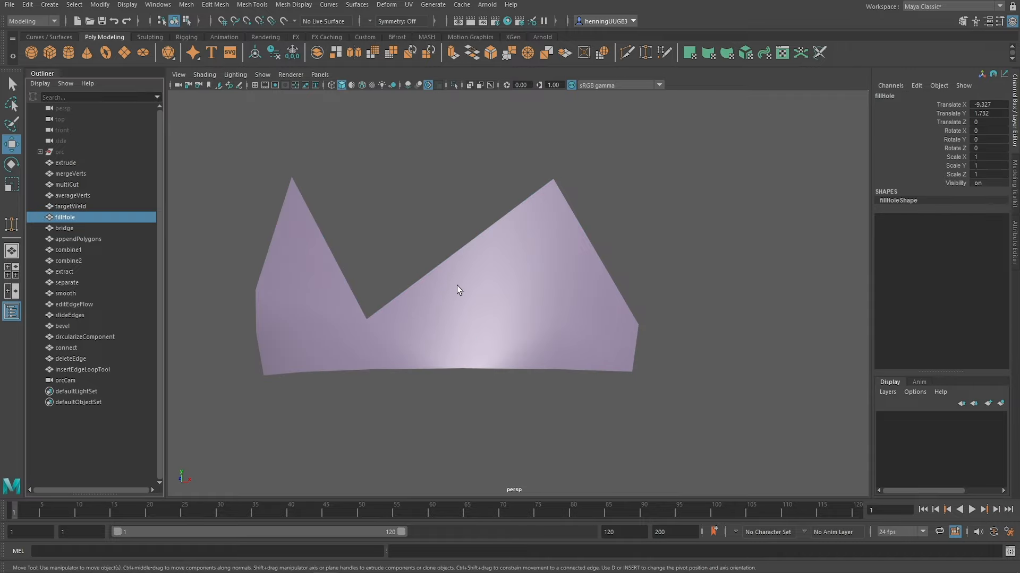
pyautogui.press('f')
pyautogui.keyDown('alt'); pyautogui.moveTo(531, 289); pyautogui.dragTo(543, 342); pyautogui.keyUp('alt')
pyautogui.keyDown('alt'); pyautogui.moveTo(544, 343); pyautogui.dragTo(590, 407, button='right'); pyautogui.keyUp('alt')
pyautogui.keyDown('alt'); pyautogui.moveTo(555, 418); pyautogui.dragTo(549, 352, button='middle'); pyautogui.keyUp('alt')
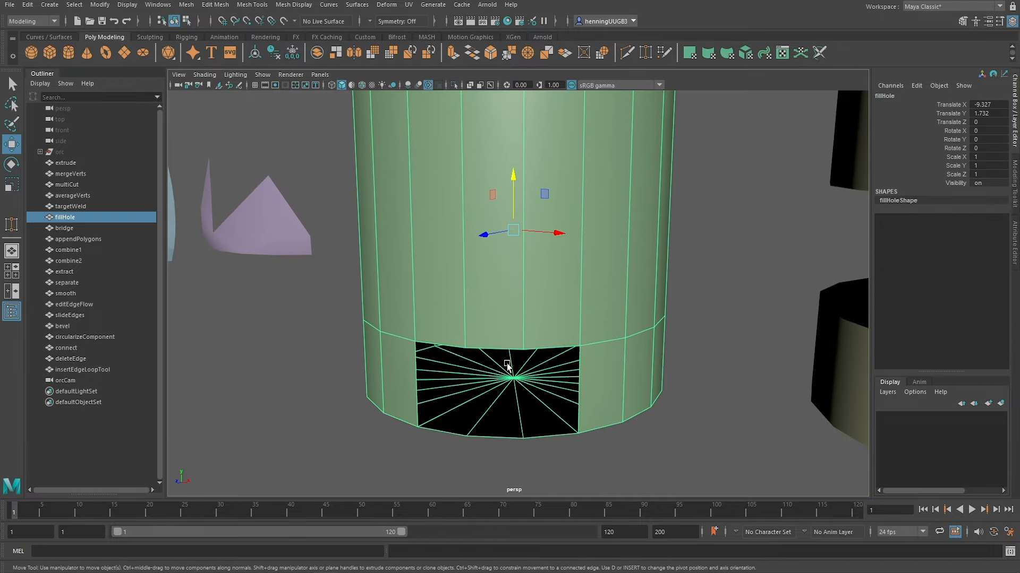
pyautogui.keyDown('alt'); pyautogui.moveTo(507, 367); pyautogui.dragTo(533, 293); pyautogui.keyUp('alt')
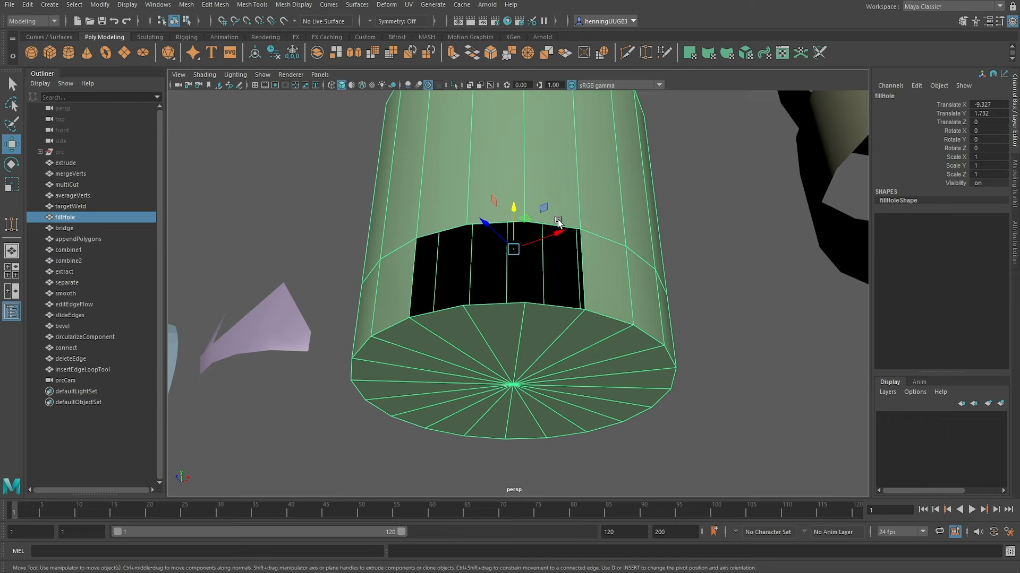
pyautogui.moveTo(558, 222); pyautogui.dragTo(558, 190, button='right')
pyautogui.click(562, 253)
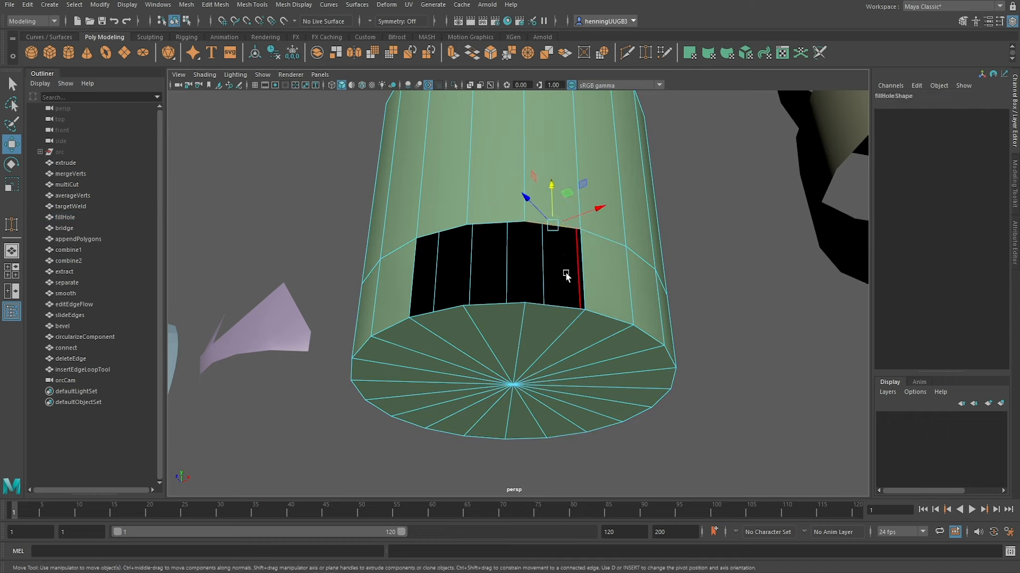
pyautogui.doubleClick(559, 227)
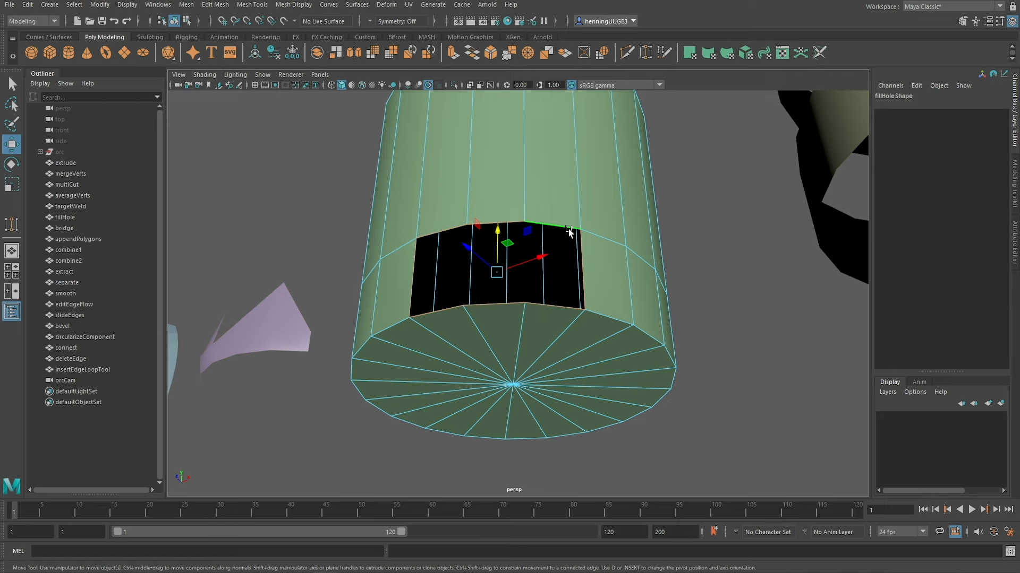
pyautogui.click(569, 231)
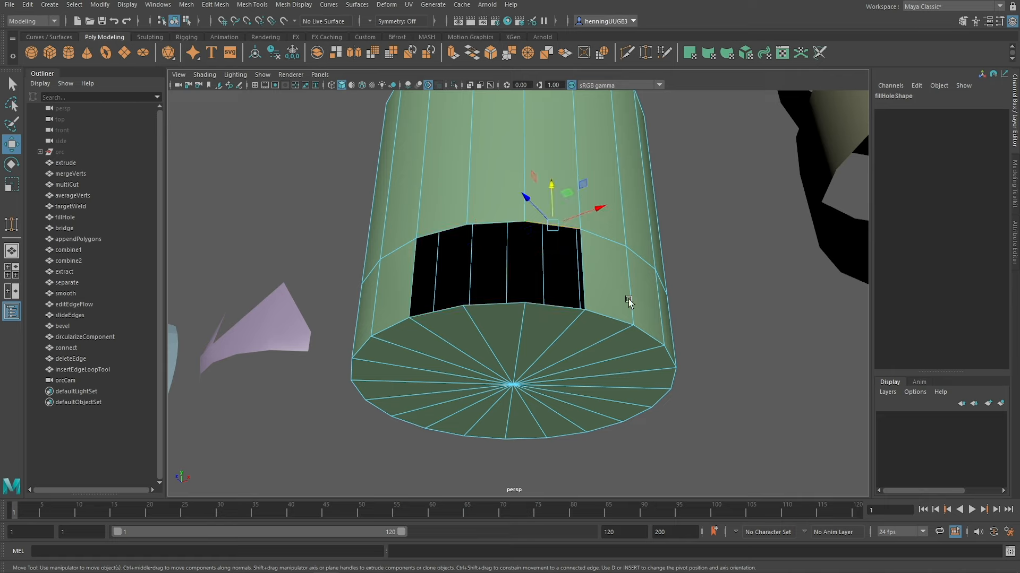
pyautogui.keyDown('shift'); pyautogui.rightClick(525, 267); pyautogui.keyUp('shift')
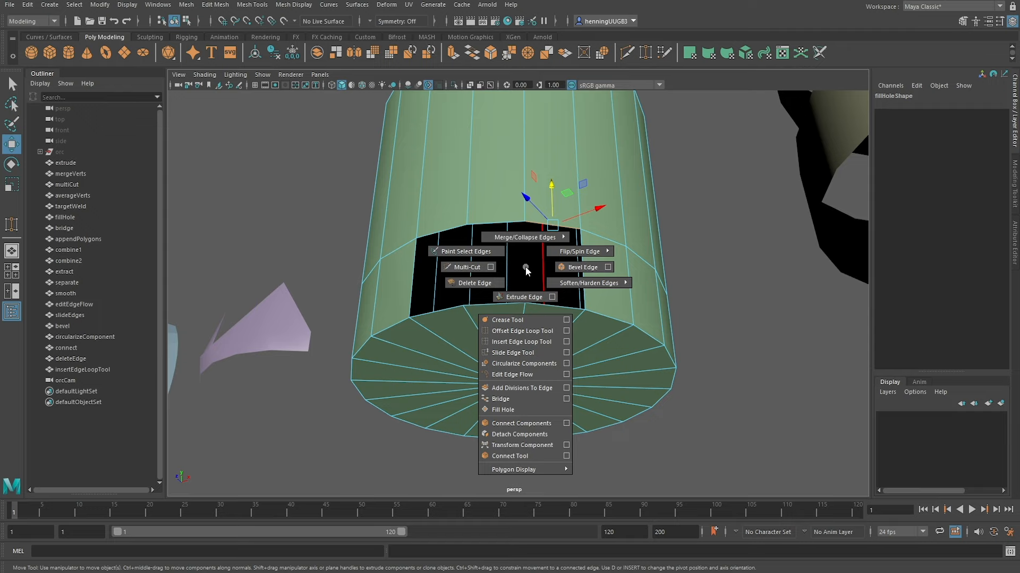
pyautogui.keyDown('shift'); pyautogui.moveTo(525, 266); pyautogui.dragTo(520, 414, button='right'); pyautogui.keyUp('shift')
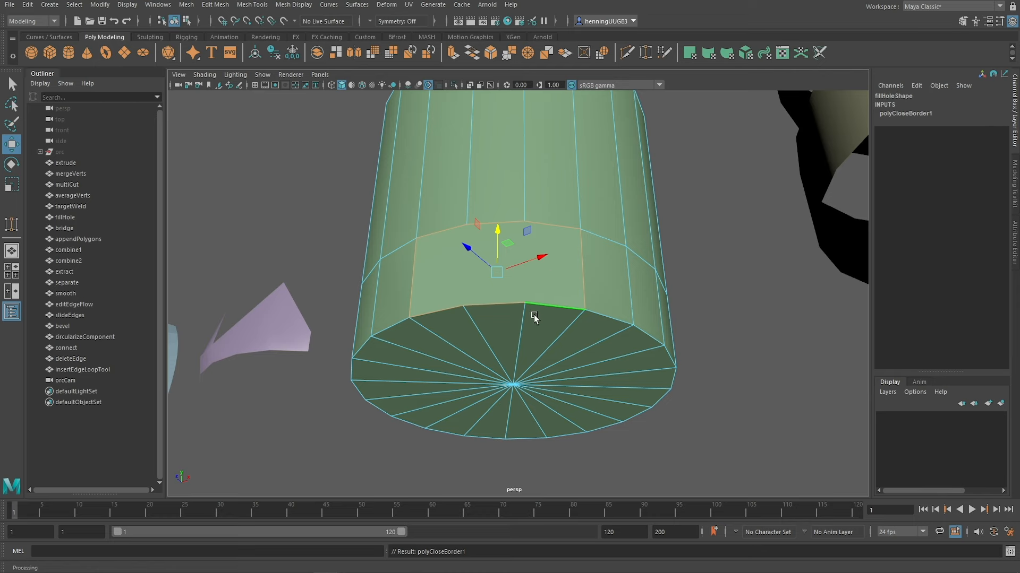
# Step: Split the newly filled side face with two vertical Multi-Cut edges joining its upper and lower border vertices
pyautogui.press('F8')
pyautogui.keyDown('shift'); pyautogui.moveTo(525, 272); pyautogui.dragTo(528, 300, button='right'); pyautogui.keyUp('shift')
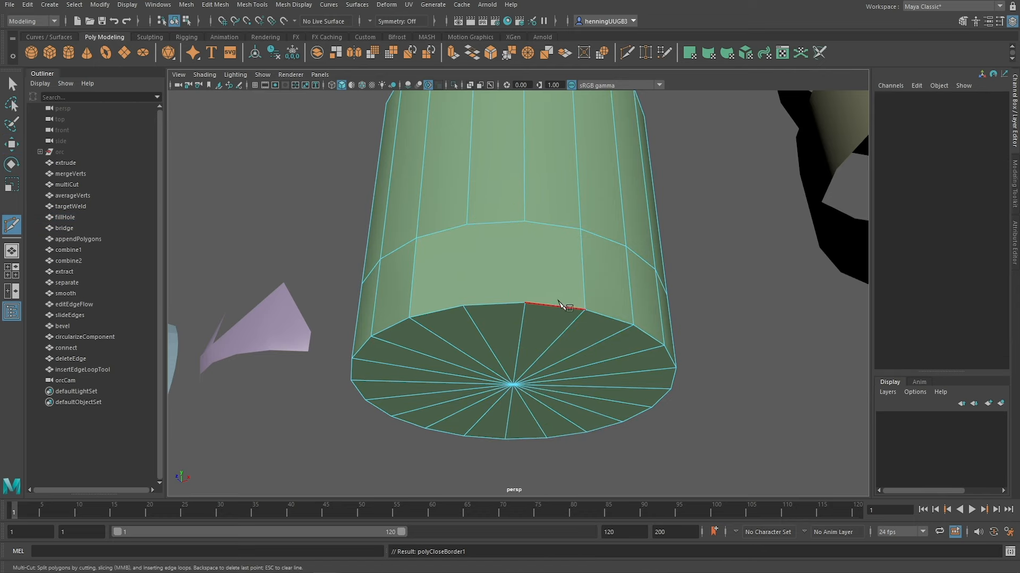
pyautogui.click(524, 302)
pyautogui.click(525, 221)
pyautogui.click(467, 225)
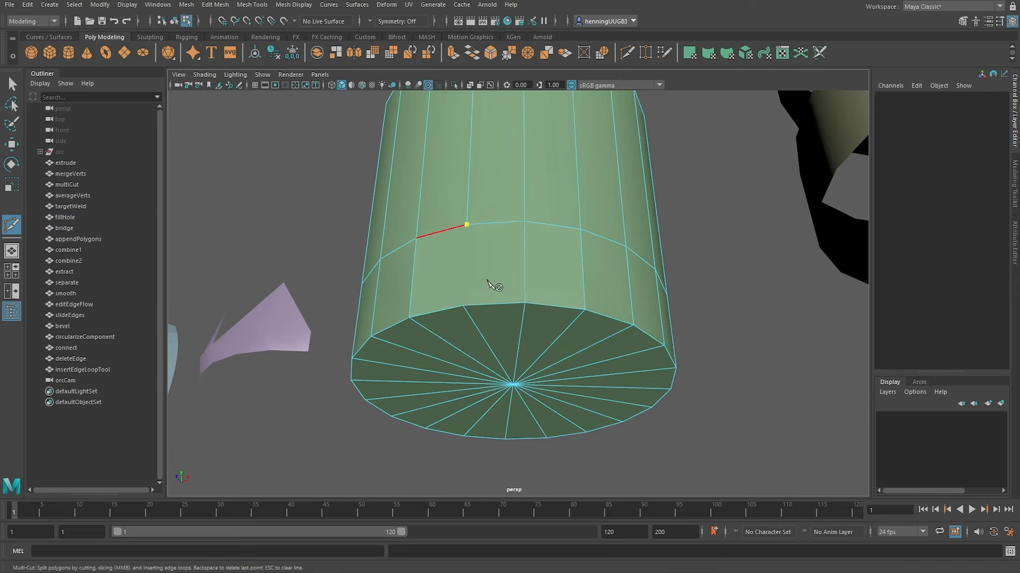
pyautogui.click(463, 306)
pyautogui.rightClick(463, 306)
pyautogui.click(581, 229)
pyautogui.press('Escape')
pyautogui.click(463, 305)
pyautogui.press('Escape')
# Step: Cap the open top of the fillHole cylinder with Fill Hole from a selected rim edge
pyautogui.keyDown('alt'); pyautogui.moveTo(575, 245); pyautogui.dragTo(542, 342); pyautogui.keyUp('alt')
pyautogui.keyDown('alt'); pyautogui.moveTo(541, 342); pyautogui.dragTo(498, 351, button='right'); pyautogui.keyUp('alt')
pyautogui.press('w')
pyautogui.click(530, 319)
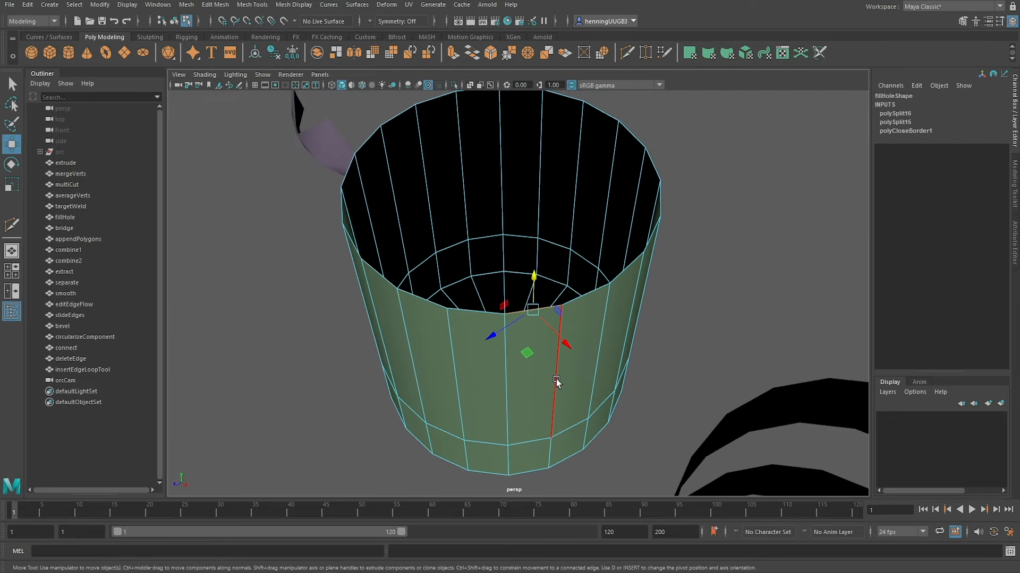
pyautogui.keyDown('alt'); pyautogui.moveTo(530, 319); pyautogui.dragTo(551, 370); pyautogui.keyUp('alt')
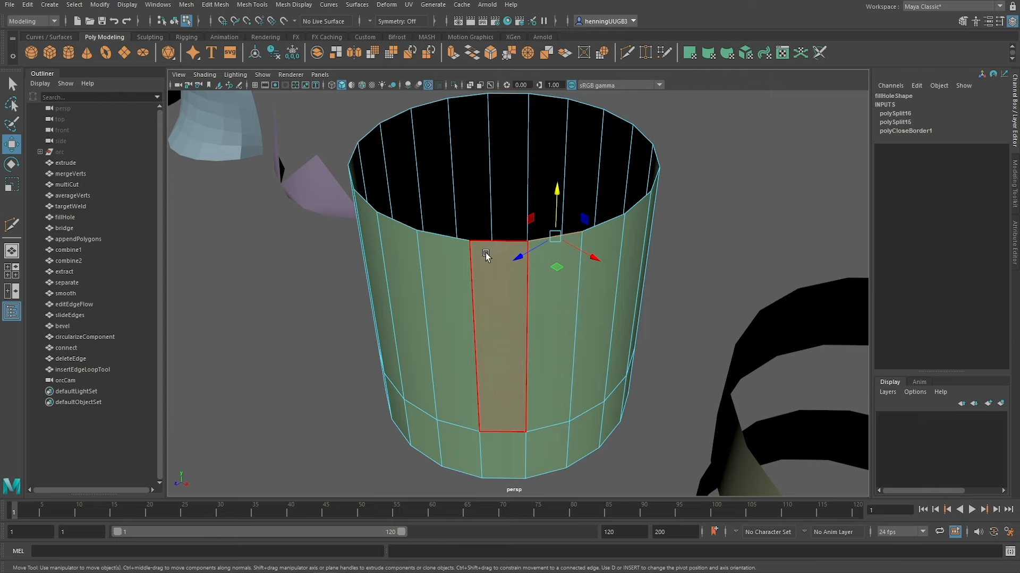
pyautogui.keyDown('shift'); pyautogui.rightClick(512, 260); pyautogui.keyUp('shift')
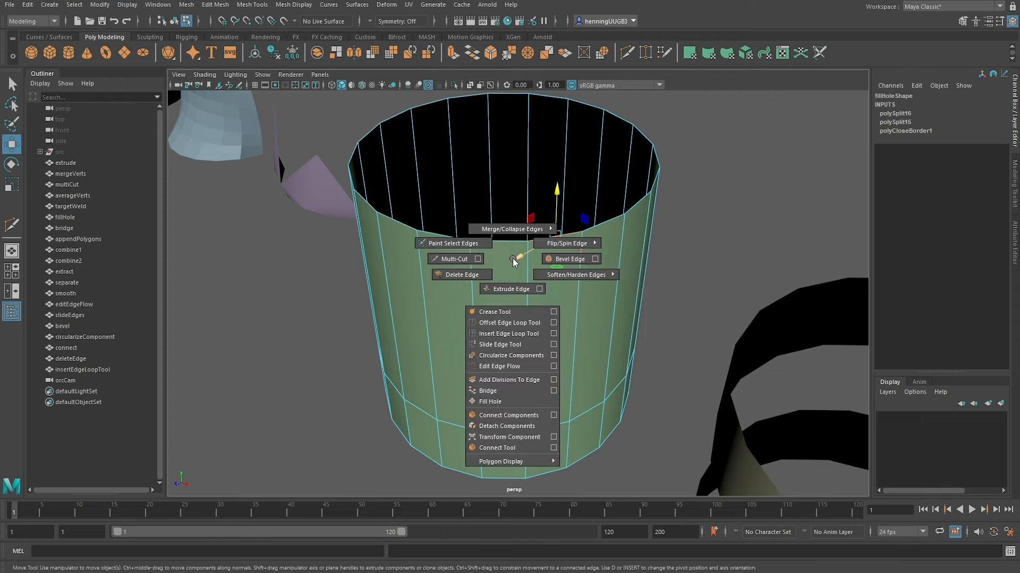
pyautogui.click(490, 402)
pyautogui.keyDown('alt'); pyautogui.moveTo(480, 317); pyautogui.dragTo(519, 312); pyautogui.keyUp('alt')
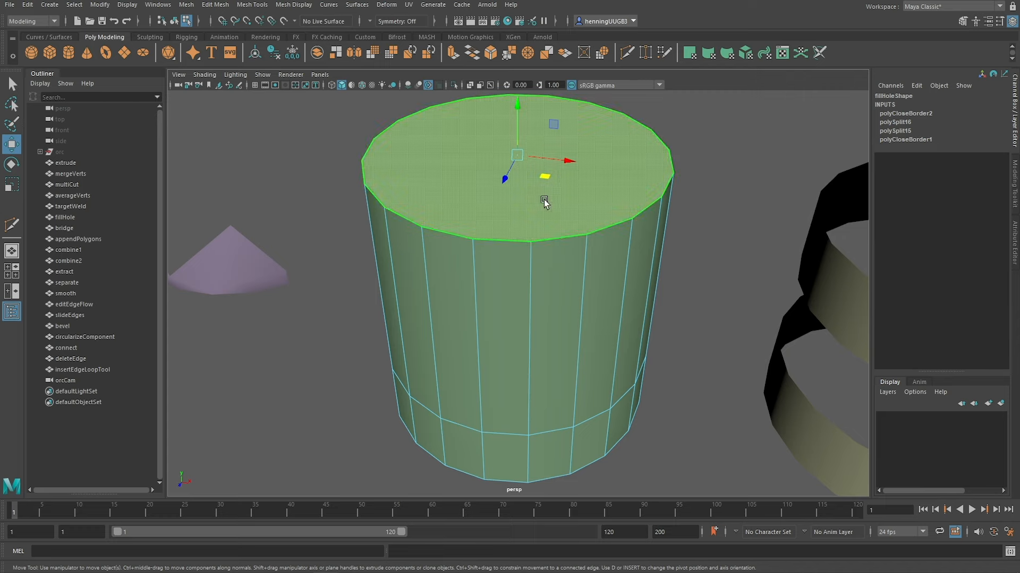
# Step: Extrude the cylinder's top cap face inward by scaling, repeating it to form three concentric rings
pyautogui.press('r')
pyautogui.scroll(-3, 556, 227)
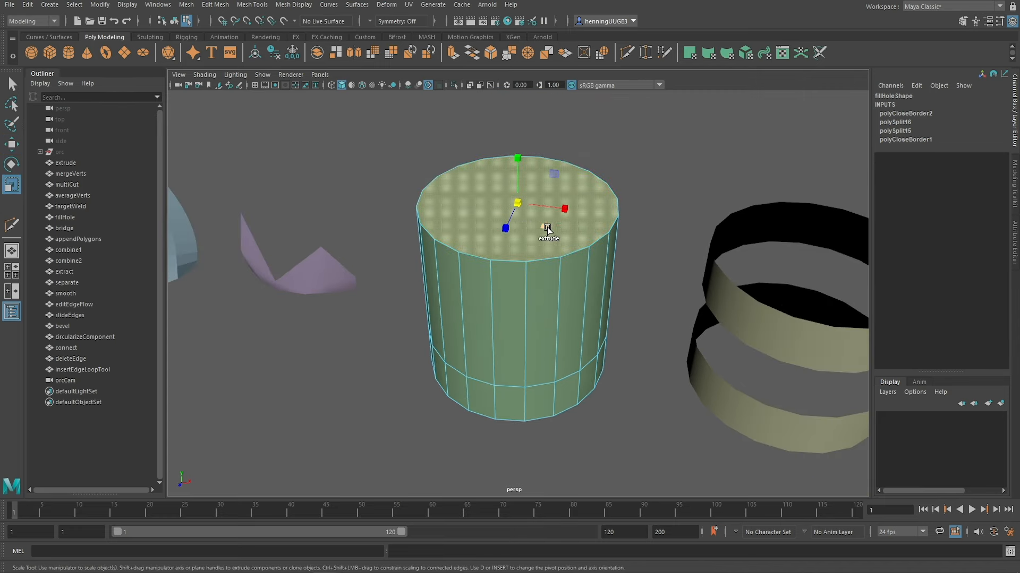
pyautogui.keyDown('shift'); pyautogui.moveTo(516, 202); pyautogui.dragTo(468, 206); pyautogui.keyUp('shift')
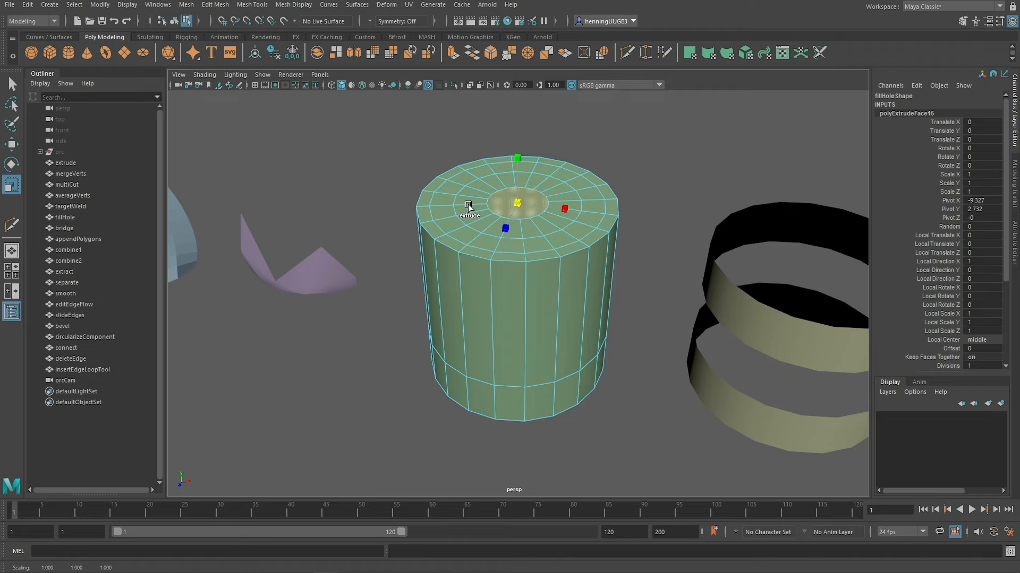
pyautogui.doubleClick(518, 301)
# Step: Cut an edge across the central face of the fillHole cylinder's cap with Multi-Cut, joining two opposite rim vertices
pyautogui.keyDown('alt'); pyautogui.moveTo(554, 231); pyautogui.dragTo(516, 242); pyautogui.keyUp('alt')
pyautogui.moveTo(509, 261); pyautogui.dragTo(557, 215, button='right')
pyautogui.scroll(3, 559, 213)
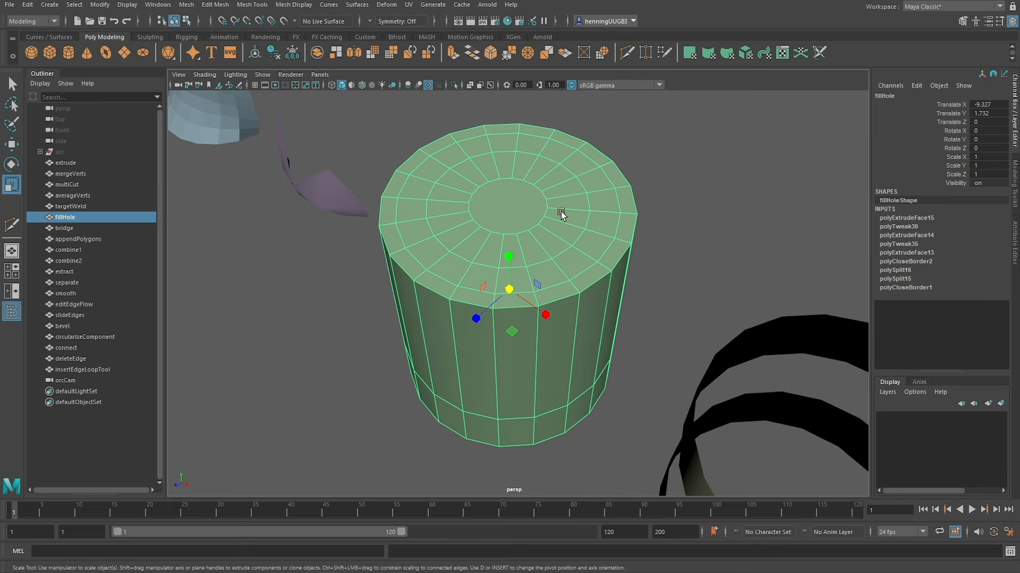
pyautogui.keyDown('alt'); pyautogui.moveTo(561, 211); pyautogui.dragTo(565, 286, button='middle'); pyautogui.keyUp('alt')
pyautogui.keyDown('alt'); pyautogui.moveTo(565, 285); pyautogui.dragTo(499, 282, button='right'); pyautogui.keyUp('alt')
pyautogui.click(522, 318)
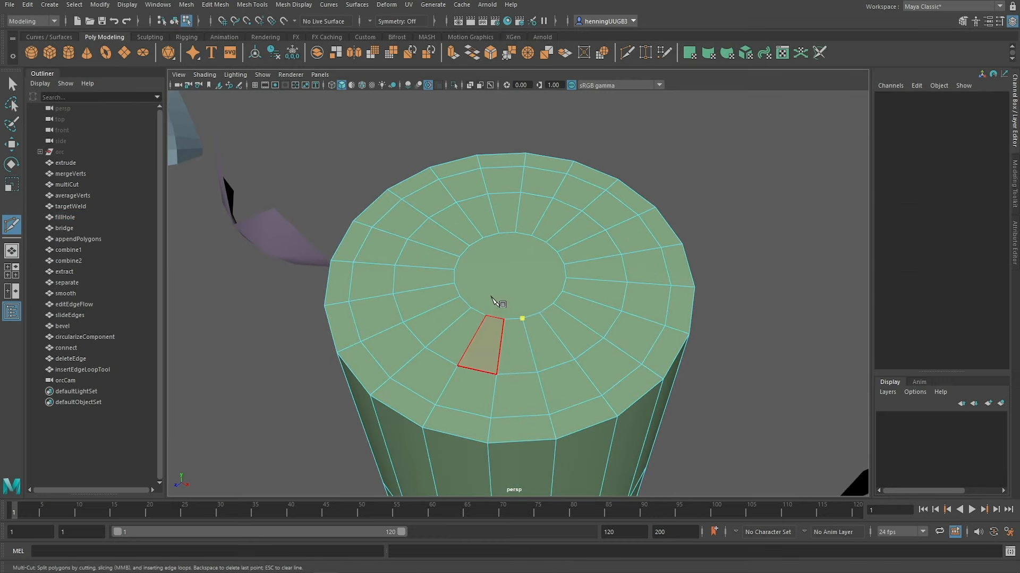
pyautogui.click(498, 234)
pyautogui.rightClick(497, 268)
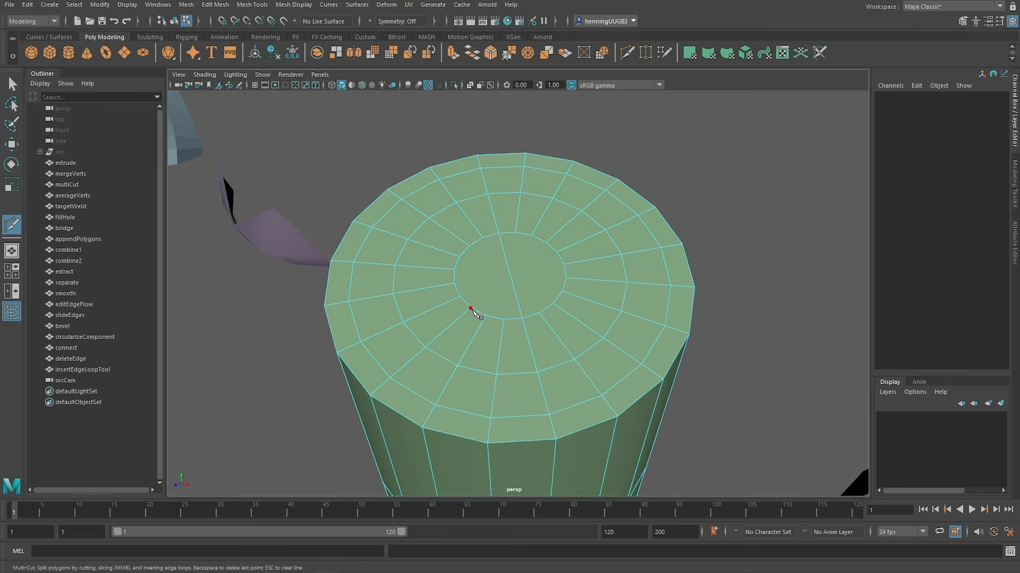
# Step: Add further Multi-Cut edges across the central cap face between opposite vertices, crossing the first cut
pyautogui.click(455, 284)
pyautogui.click(564, 264)
pyautogui.click(554, 251)
pyautogui.click(464, 275)
pyautogui.rightClick(463, 276)
# Step: Frame the bridge object with its two separate rings and switch it to edge selection
pyautogui.keyDown('alt'); pyautogui.moveTo(555, 292); pyautogui.dragTo(71, 216, button='right'); pyautogui.keyUp('alt')
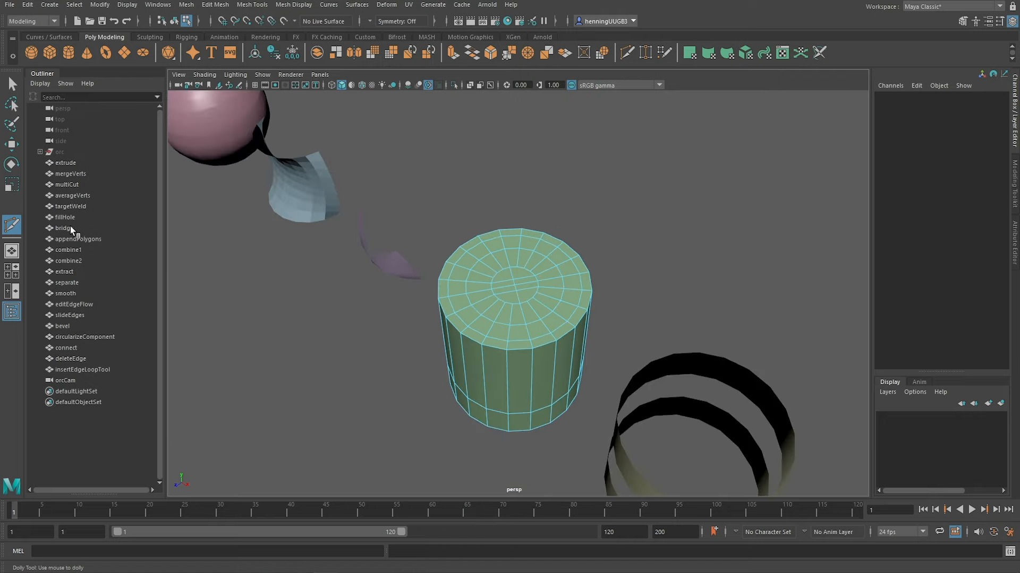
pyautogui.click(70, 227)
pyautogui.press('f')
pyautogui.keyDown('alt'); pyautogui.moveTo(477, 309); pyautogui.dragTo(289, 305); pyautogui.keyUp('alt')
pyautogui.press('w')
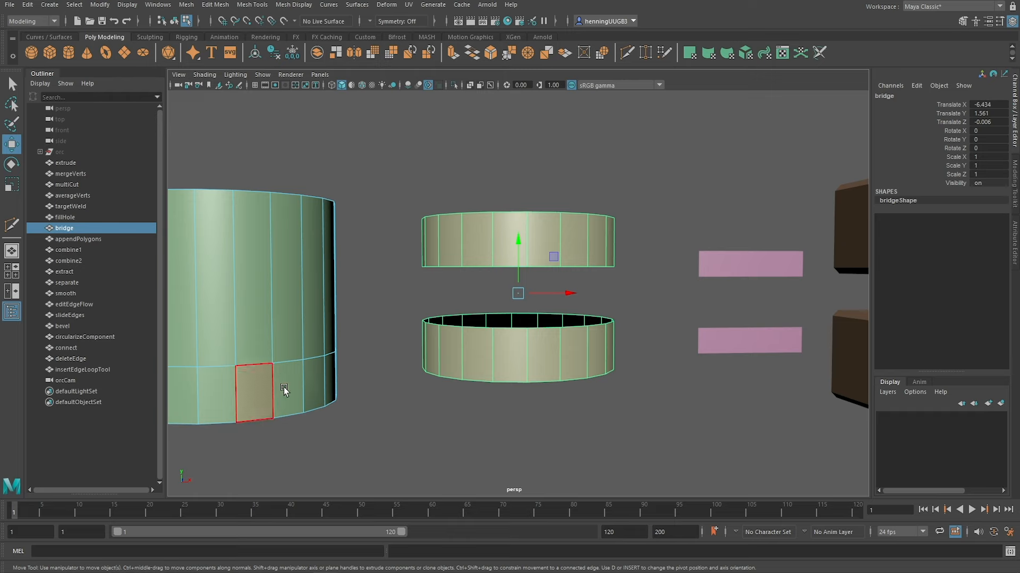
pyautogui.keyDown('alt'); pyautogui.moveTo(486, 302); pyautogui.dragTo(533, 295, button='right'); pyautogui.keyUp('alt')
pyautogui.keyDown('alt'); pyautogui.moveTo(505, 306); pyautogui.dragTo(505, 321); pyautogui.keyUp('alt')
pyautogui.moveTo(503, 324); pyautogui.dragTo(495, 273, button='right')
# Step: Try bridging the facing border edge loops of the two rings
pyautogui.click(495, 275)
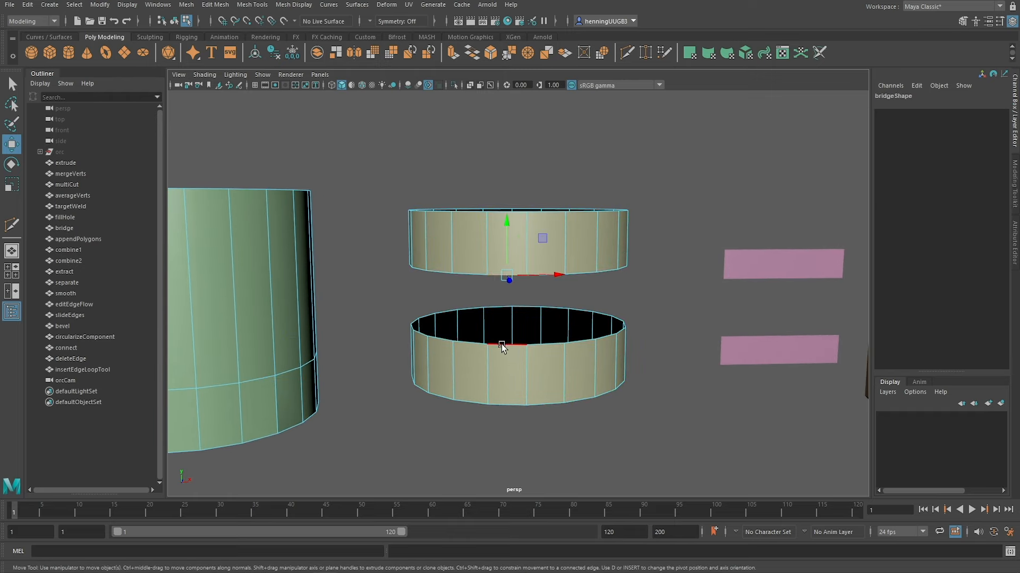
pyautogui.doubleClick(504, 345)
pyautogui.keyDown('alt'); pyautogui.moveTo(528, 318); pyautogui.dragTo(529, 311); pyautogui.keyUp('alt')
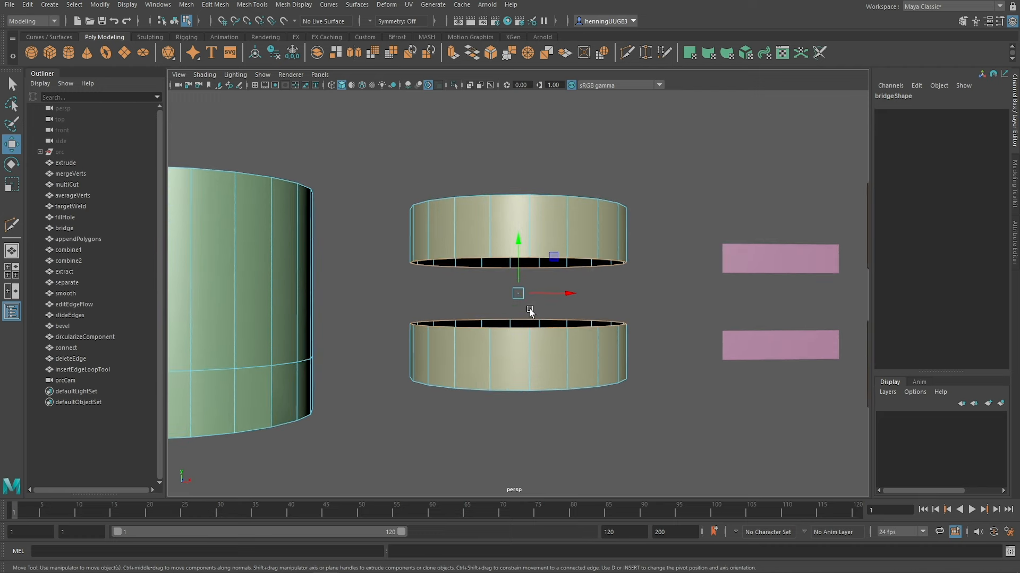
pyautogui.keyDown('alt'); pyautogui.moveTo(494, 250); pyautogui.dragTo(496, 281); pyautogui.keyUp('alt')
pyautogui.doubleClick(498, 278)
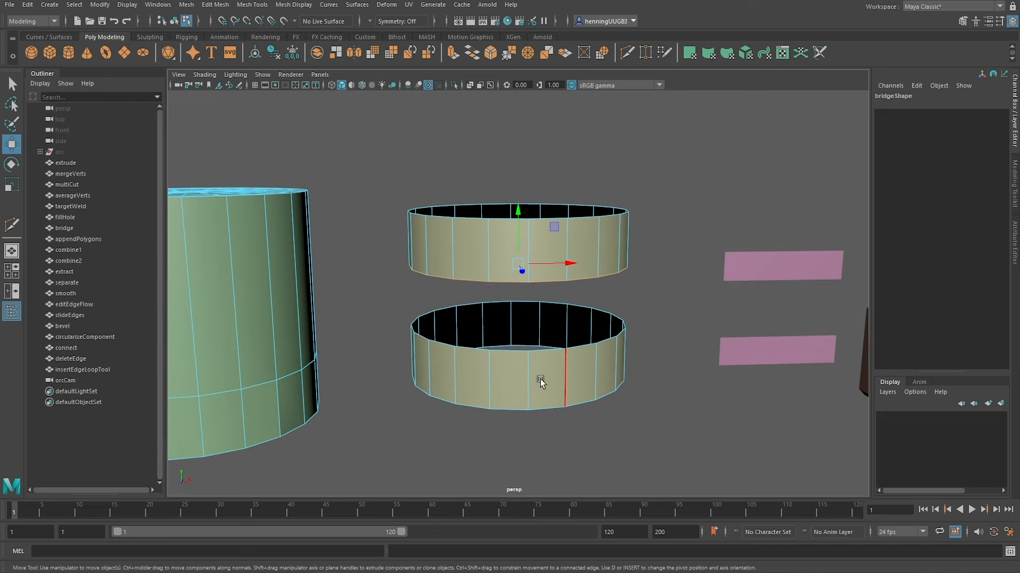
pyautogui.keyDown('shift'); pyautogui.doubleClick(508, 353); pyautogui.keyUp('shift')
pyautogui.keyDown('shift'); pyautogui.rightClick(485, 304); pyautogui.keyUp('shift')
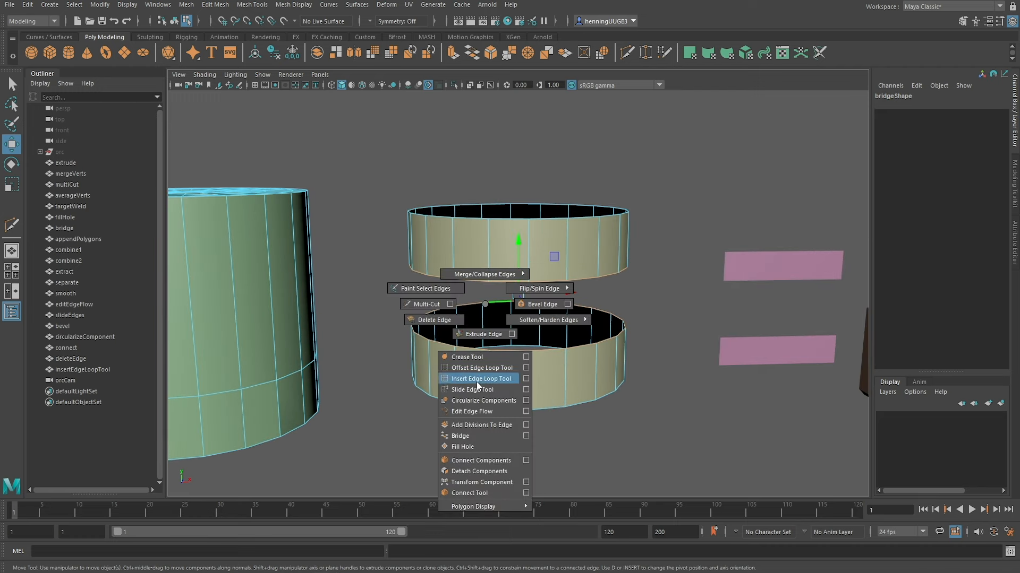
pyautogui.click(474, 437)
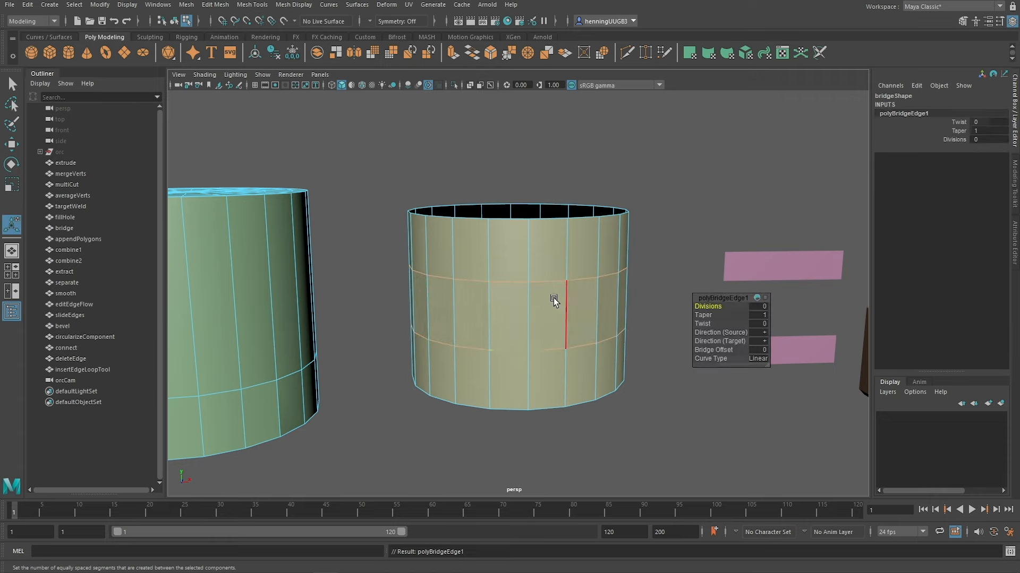
pyautogui.keyDown('alt'); pyautogui.moveTo(522, 300); pyautogui.dragTo(525, 298); pyautogui.keyUp('alt')
pyautogui.hotkey('ctrl', 'z')
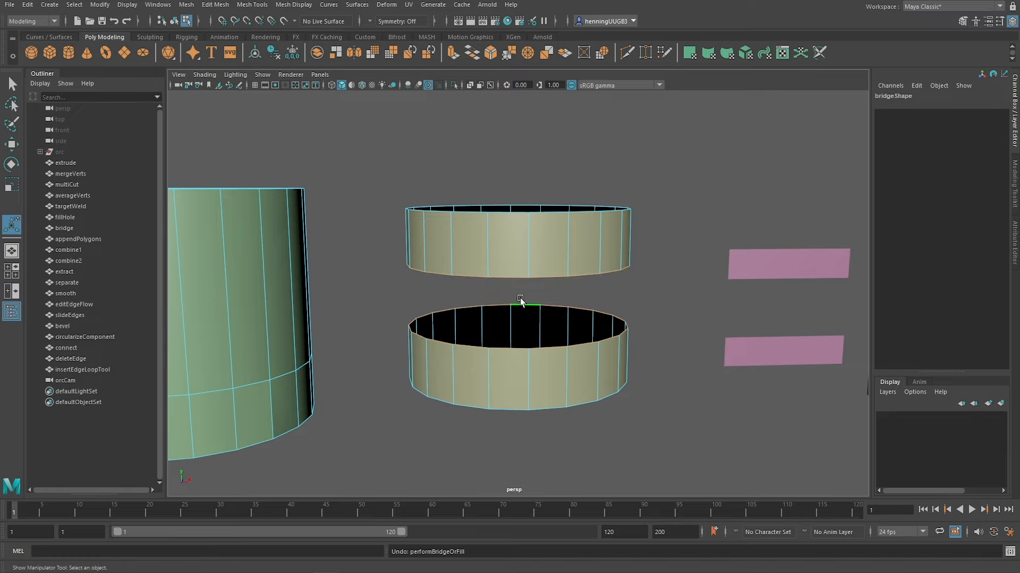
# Step: Bridge a single pair of facing front edges between the upper and lower rings
pyautogui.click(509, 354)
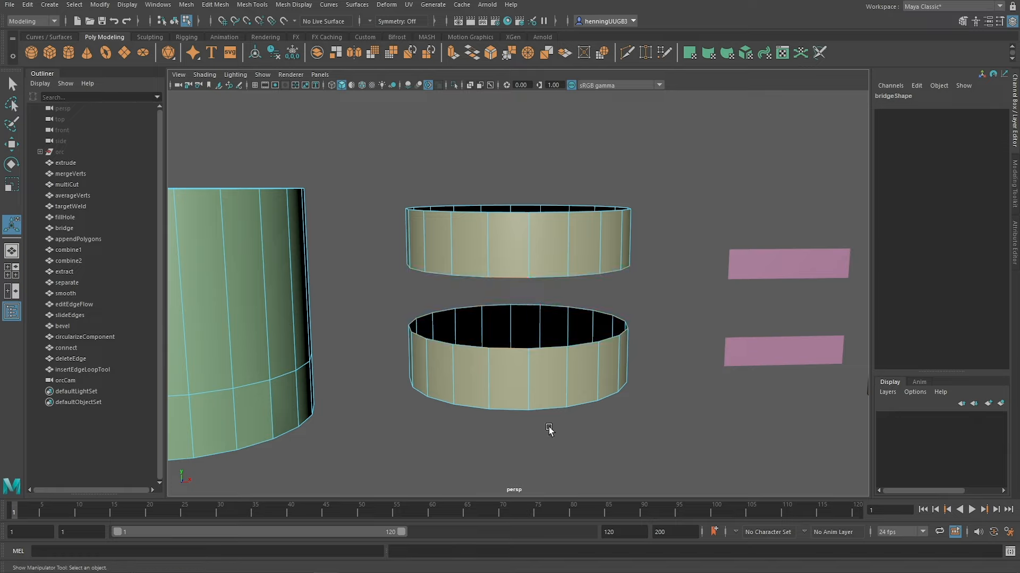
pyautogui.keyDown('alt'); pyautogui.moveTo(550, 425); pyautogui.dragTo(539, 402); pyautogui.keyUp('alt')
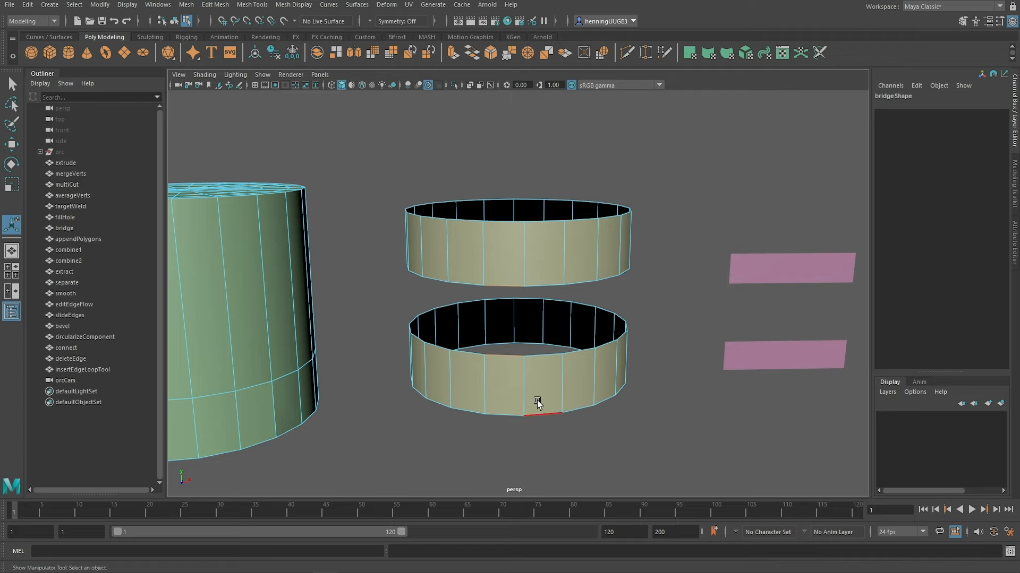
pyautogui.press('g')
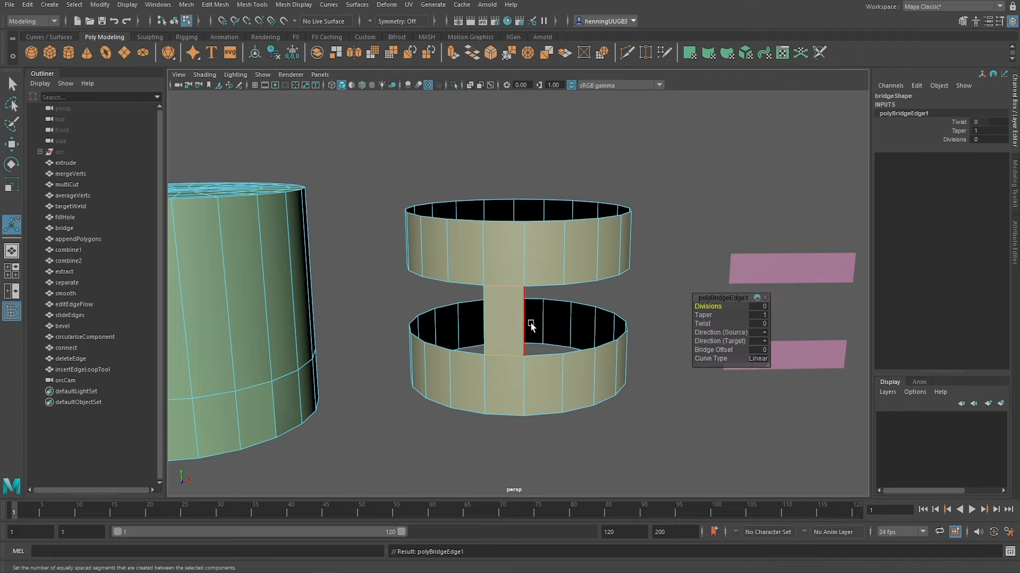
pyautogui.hotkey('ctrl', 'z')
pyautogui.keyDown('shift'); pyautogui.rightClick(496, 327); pyautogui.keyUp('shift')
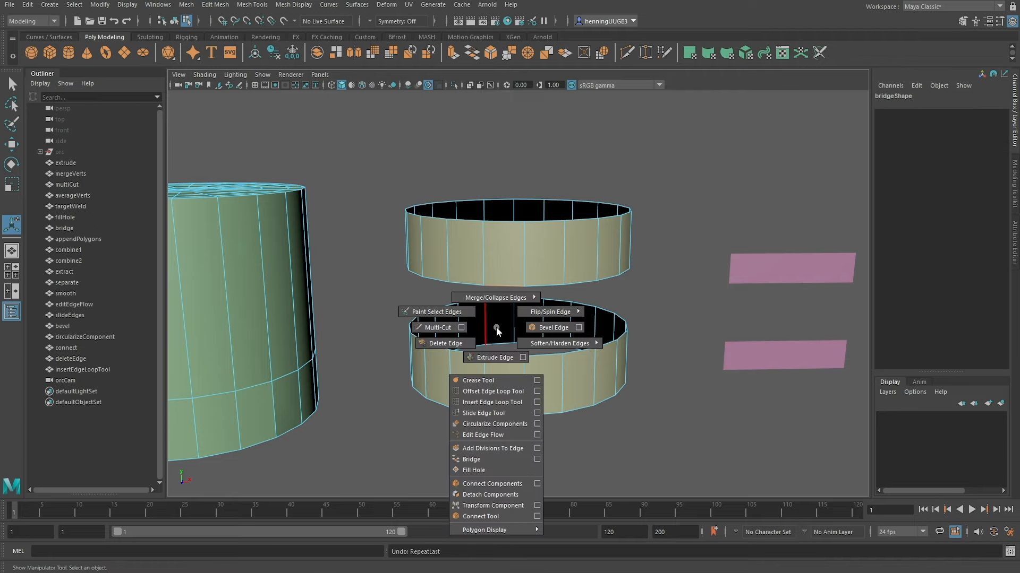
pyautogui.click(481, 459)
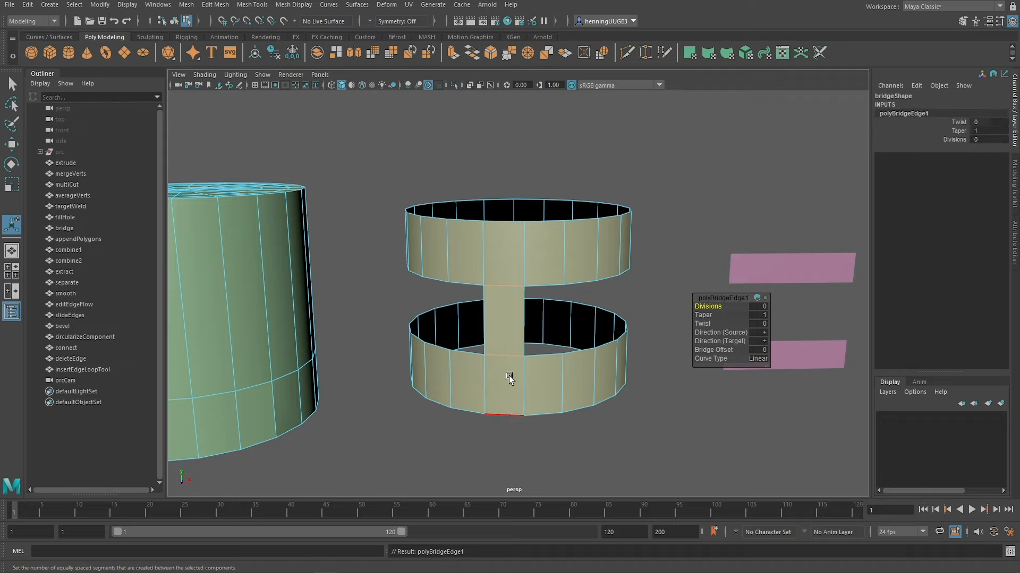
# Step: Bridge the remaining open border edges of the two rings to close the rest of the gap
pyautogui.keyDown('alt'); pyautogui.moveTo(544, 334); pyautogui.dragTo(540, 302); pyautogui.keyUp('alt')
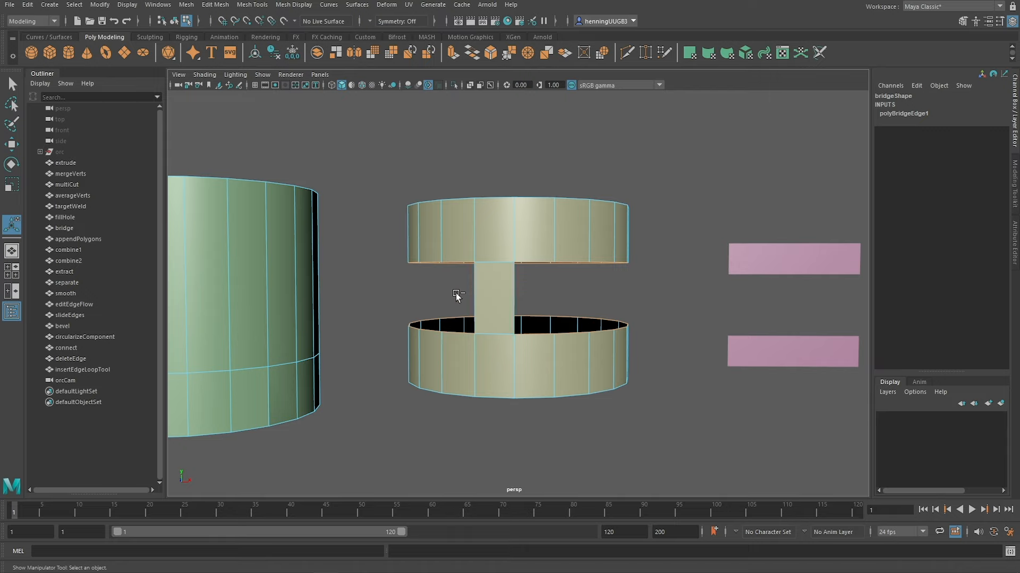
pyautogui.hotkey('ctrl', 'z')
pyautogui.keyDown('alt'); pyautogui.moveTo(544, 287); pyautogui.dragTo(425, 298); pyautogui.keyUp('alt')
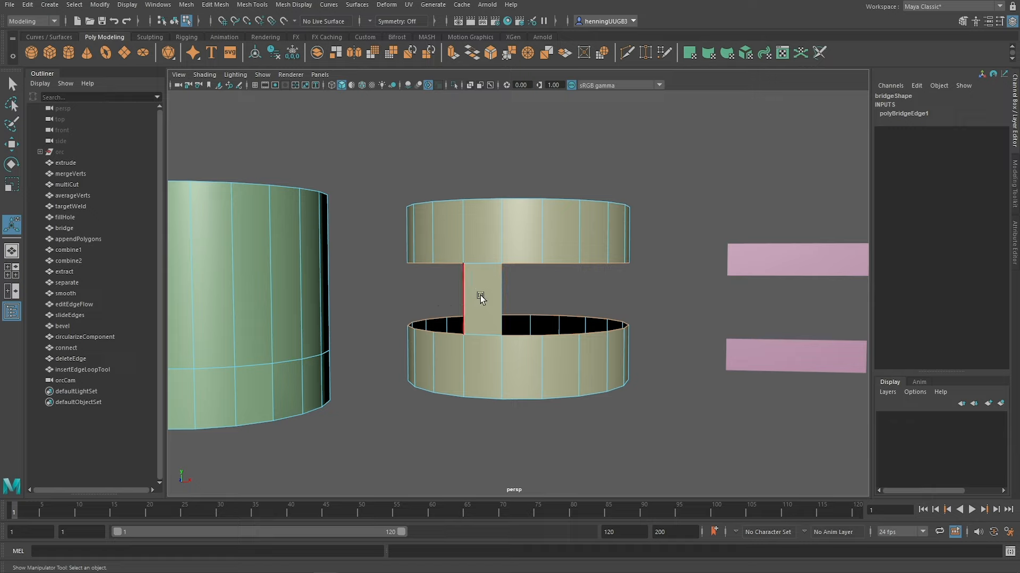
pyautogui.press('g')
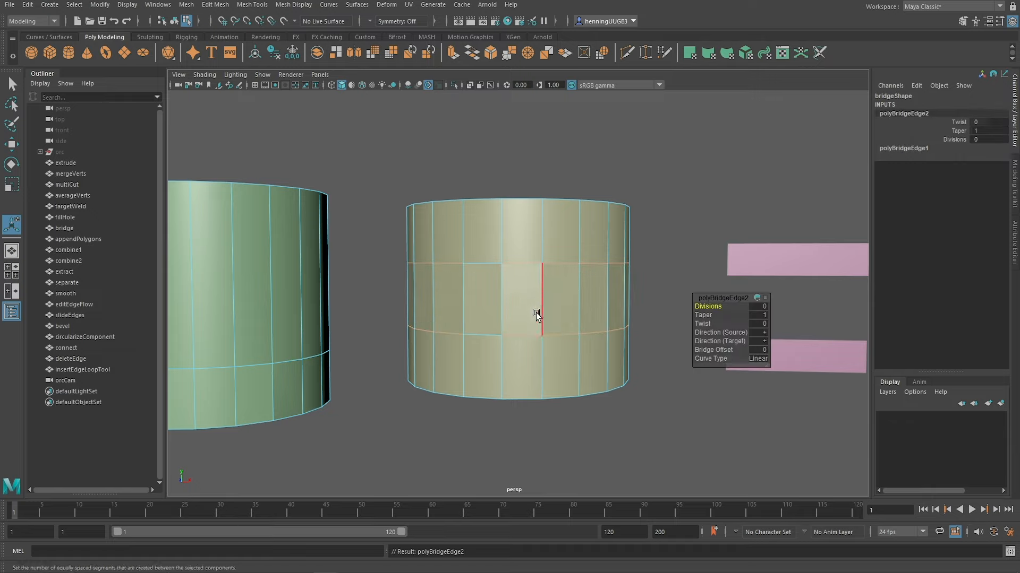
# Step: Delete the middle band of bridging faces and bridge the full border loops of both rings again
pyautogui.moveTo(505, 318); pyautogui.dragTo(487, 369, button='right')
pyautogui.click(486, 309)
pyautogui.keyDown('shift'); pyautogui.doubleClick(505, 304); pyautogui.keyUp('shift')
pyautogui.press('Delete')
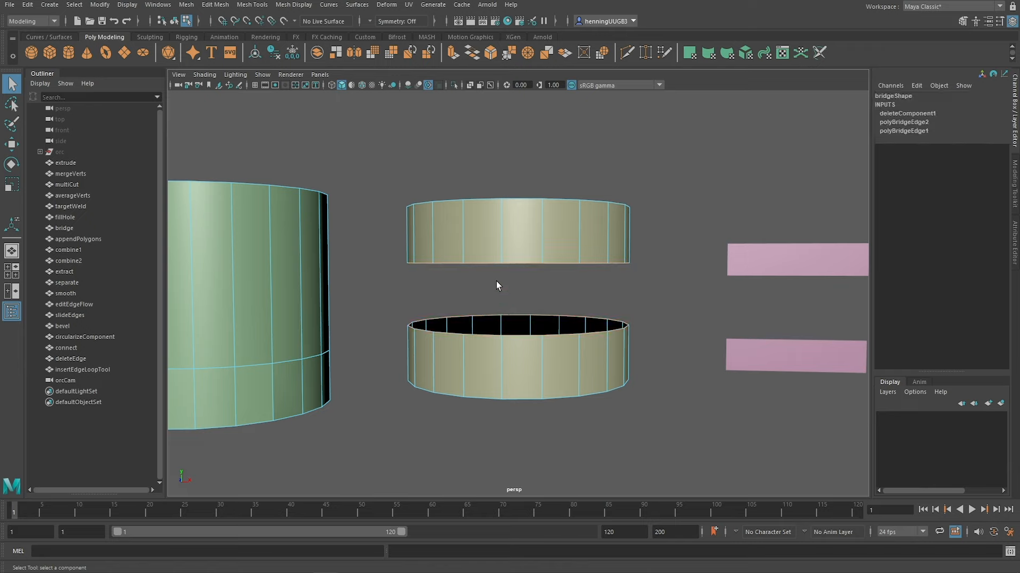
pyautogui.keyDown('shift'); pyautogui.moveTo(497, 281); pyautogui.dragTo(484, 412, button='right'); pyautogui.keyUp('shift')
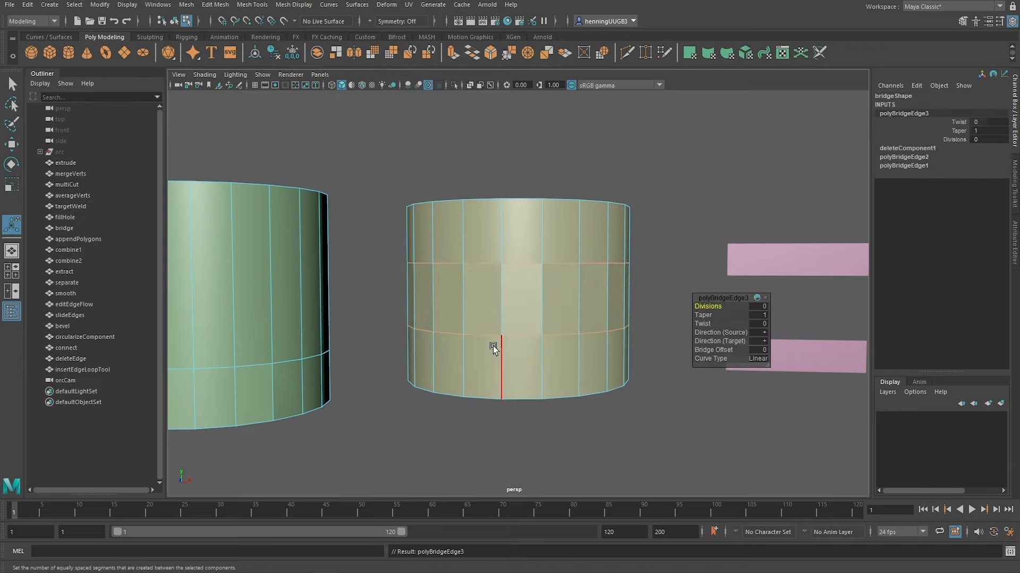
# Step: Set the bridge's Twist to 8.021 and adjust its Divisions
pyautogui.click(702, 323)
pyautogui.moveTo(505, 340); pyautogui.dragTo(518, 343, button='middle')
pyautogui.keyDown('alt'); pyautogui.moveTo(517, 341); pyautogui.dragTo(535, 346); pyautogui.keyUp('alt')
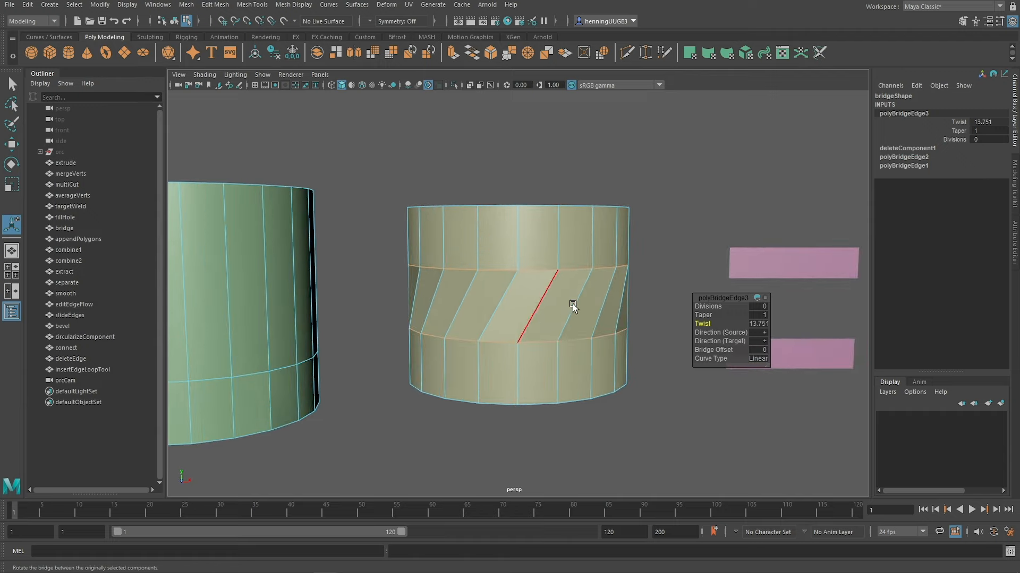
pyautogui.moveTo(698, 326)
pyautogui.mouseDown()
pyautogui.moveTo(717, 325)
pyautogui.moveTo(674, 326)
pyautogui.moveTo(764, 313)
pyautogui.moveTo(696, 316)
pyautogui.mouseUp()
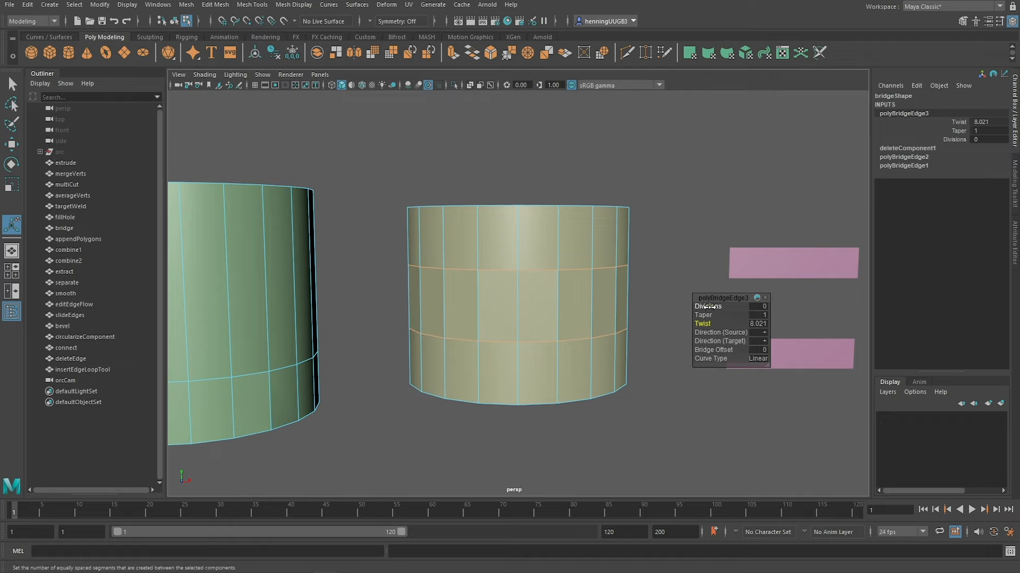
pyautogui.moveTo(702, 306); pyautogui.dragTo(729, 317)
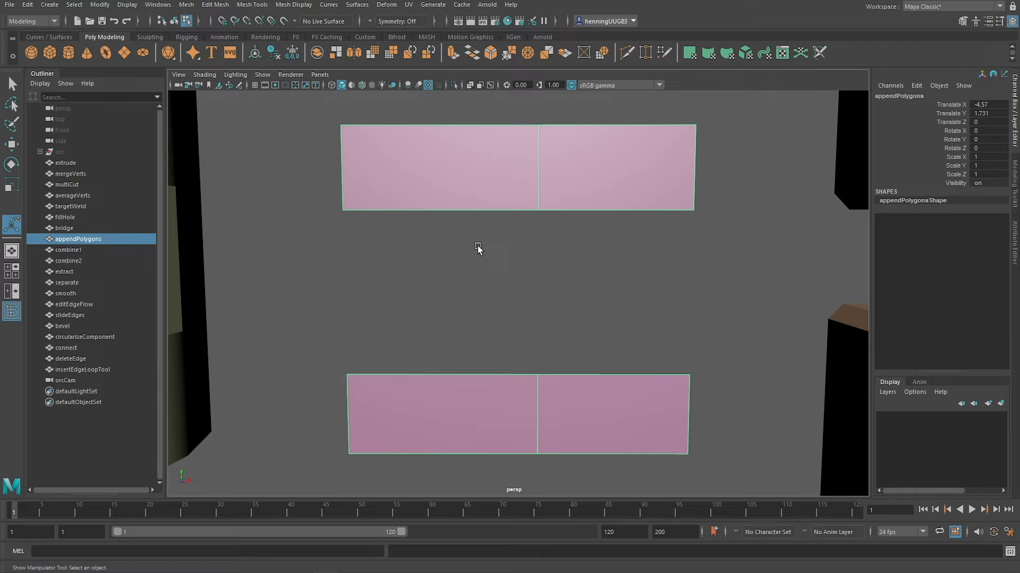
# Step: Fill the right half of the gap between the appendPolygons strips with the Append to Polygon Tool, joining their facing edges
pyautogui.click(499, 173)
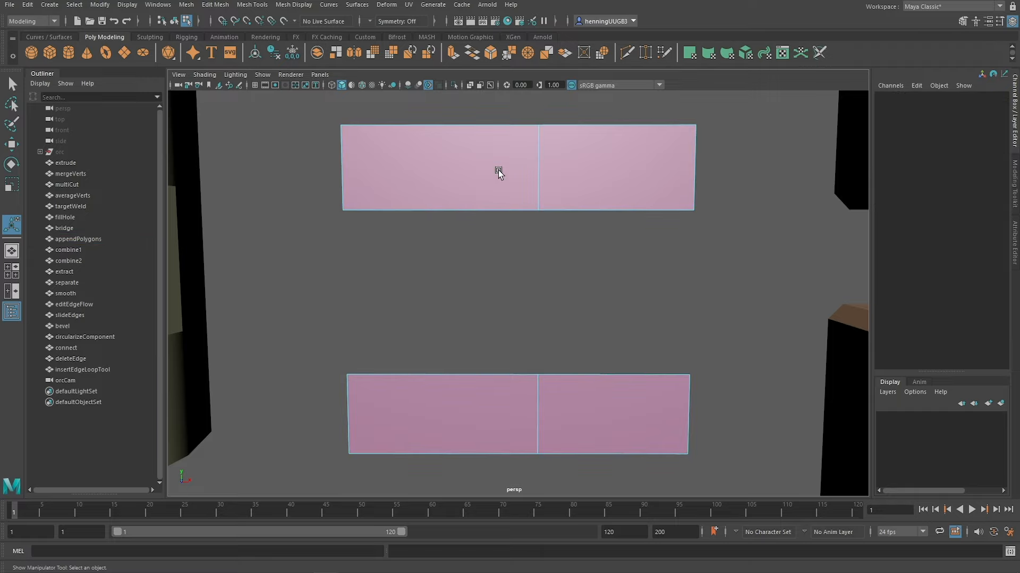
pyautogui.press('q')
pyautogui.click(528, 180)
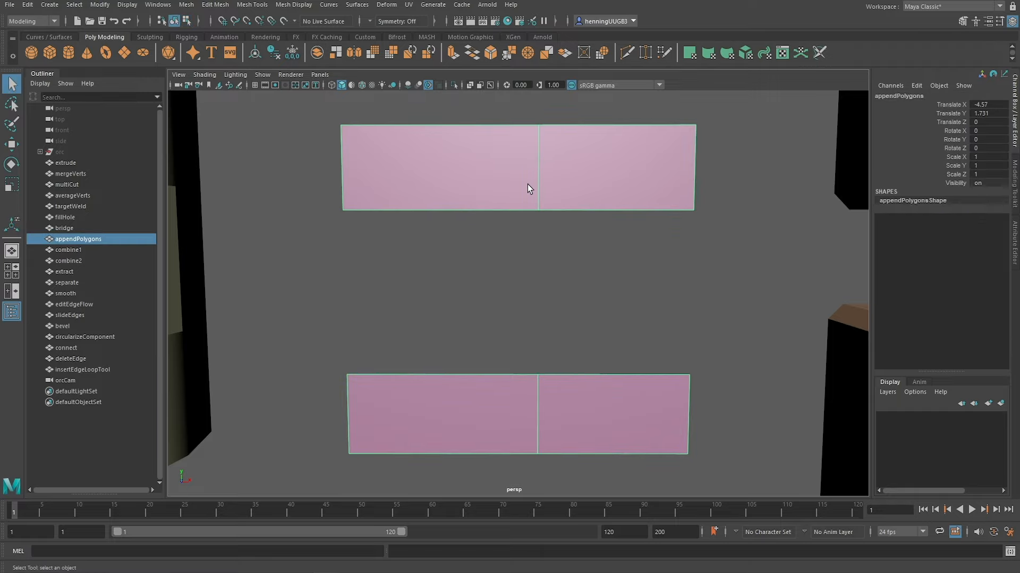
pyautogui.click(497, 247)
pyautogui.click(495, 176)
pyautogui.keyDown('shift'); pyautogui.rightClick(495, 177); pyautogui.keyUp('shift')
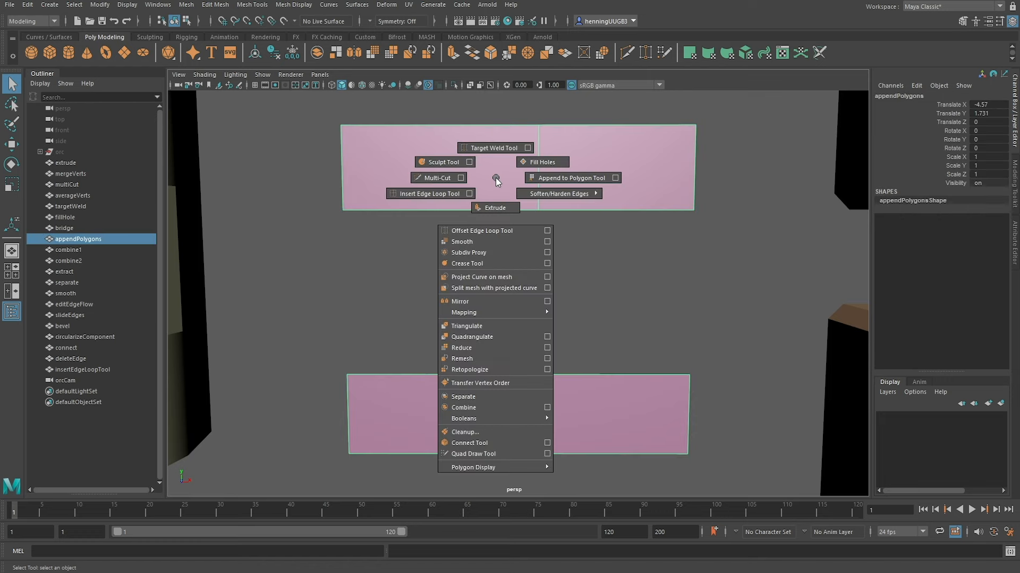
pyautogui.click(530, 180)
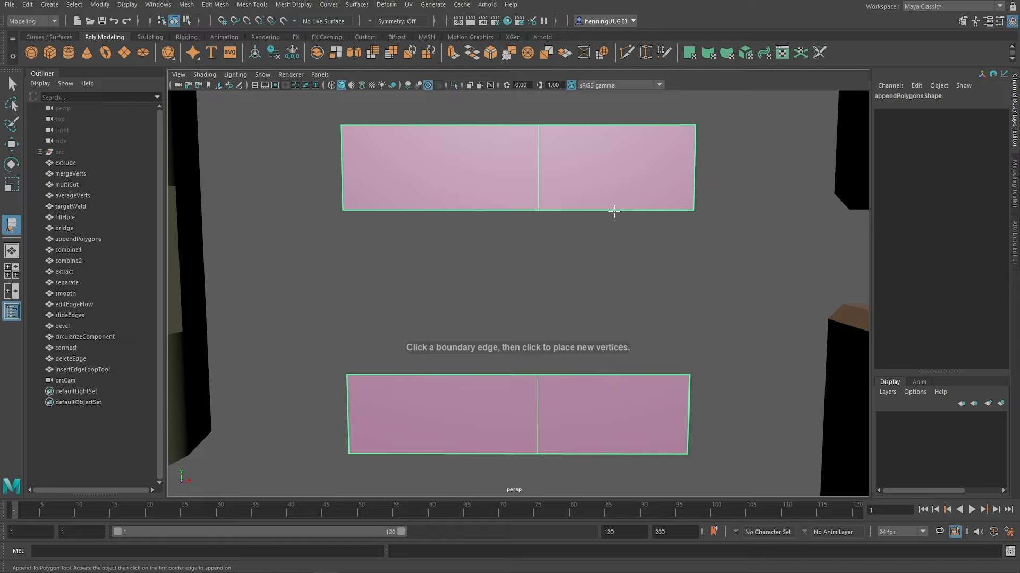
pyautogui.click(613, 210)
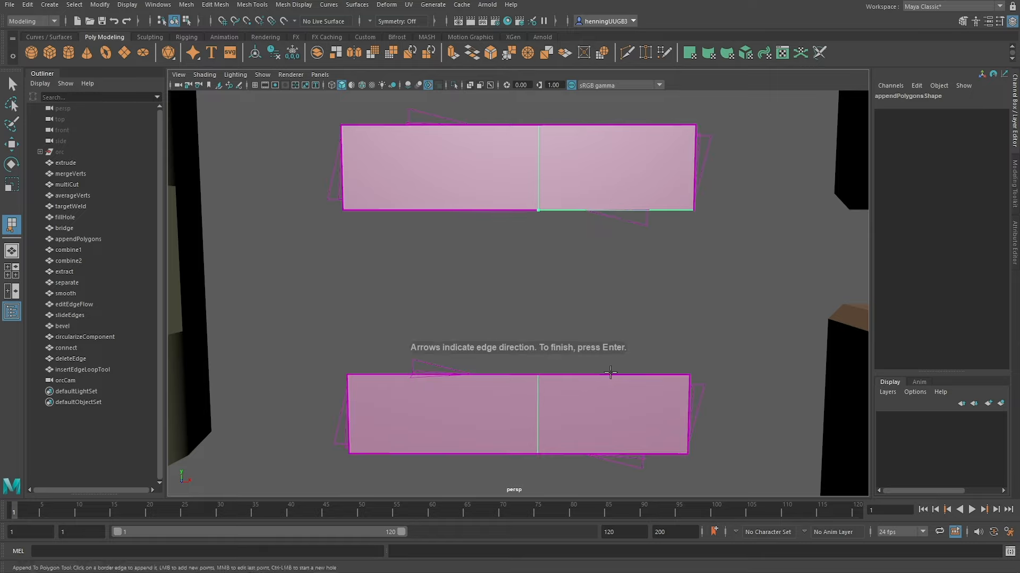
pyautogui.click(611, 375)
pyautogui.press('Return')
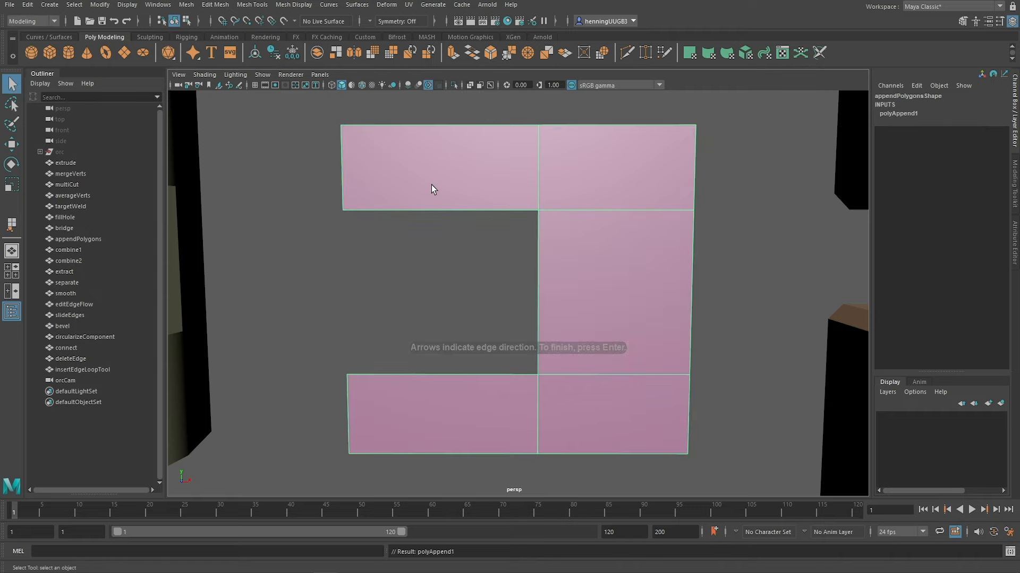
# Step: Repeat Append to Polygon on the facing left-hand edges to close the rest of the gap between the strips
pyautogui.press('g')
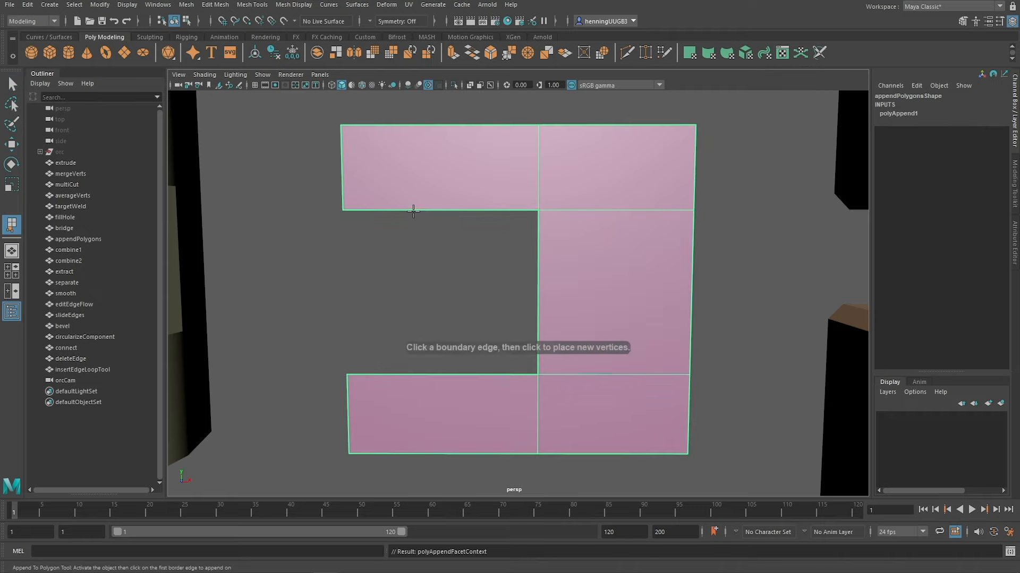
pyautogui.click(410, 210)
pyautogui.click(431, 370)
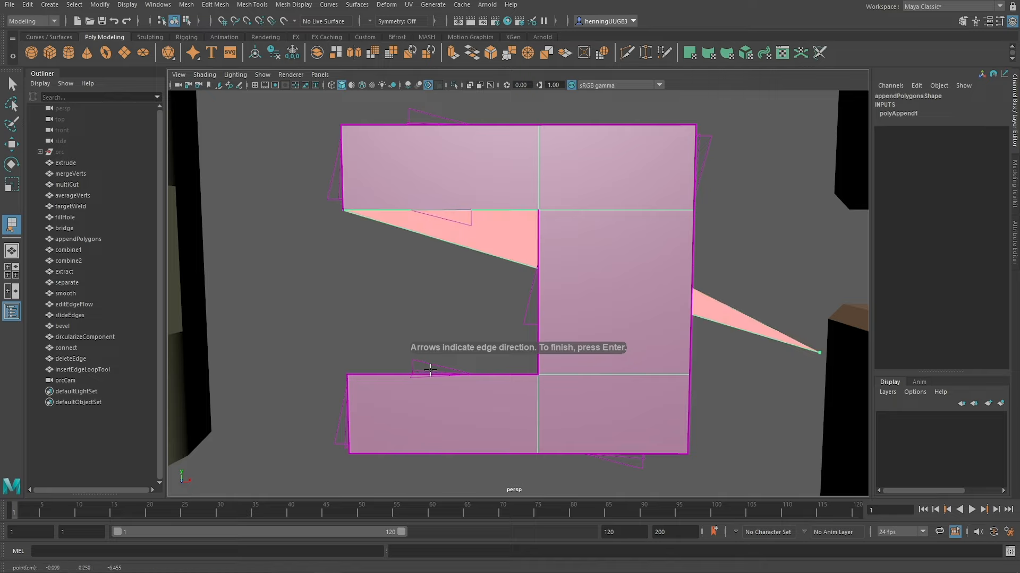
pyautogui.press('Return')
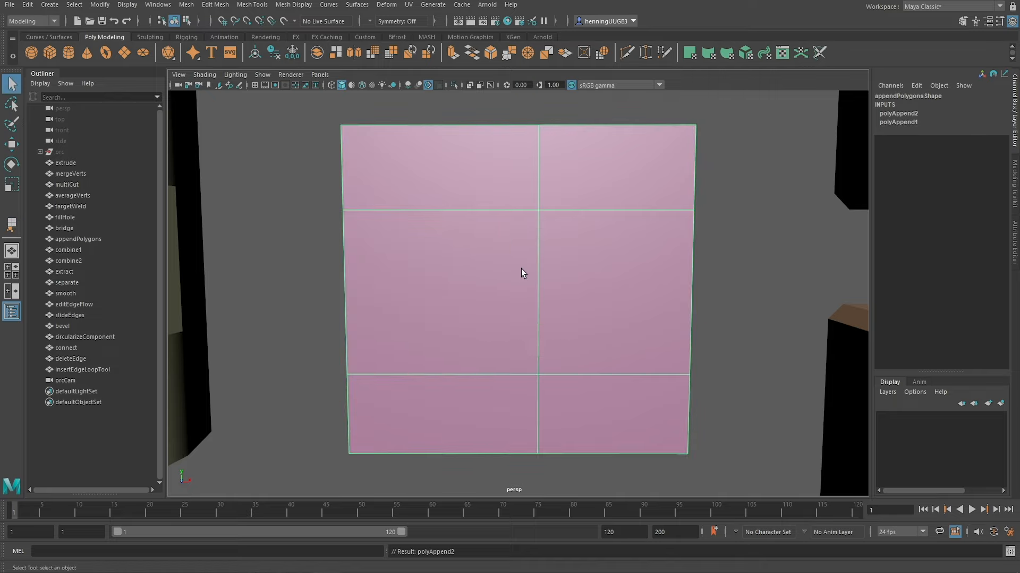
pyautogui.scroll(-5, 481, 262)
pyautogui.keyDown('alt'); pyautogui.moveTo(525, 250); pyautogui.dragTo(508, 253); pyautogui.keyUp('alt')
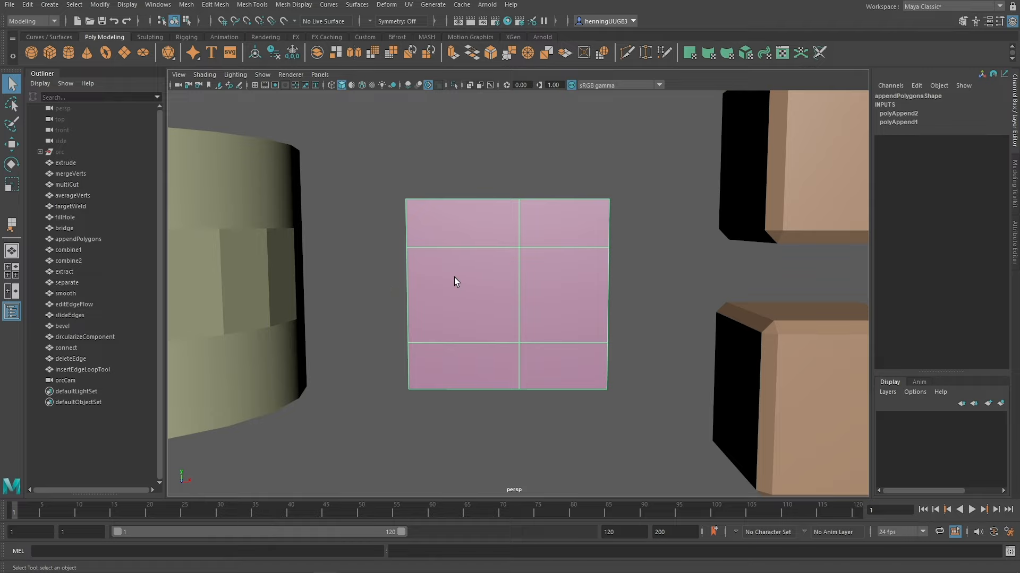
# Step: Frame the two beige cubes and examine them as separate objects
pyautogui.click(100, 252)
pyautogui.press('f')
pyautogui.keyDown('alt'); pyautogui.moveTo(598, 294); pyautogui.dragTo(55, 262, button='right'); pyautogui.keyUp('alt')
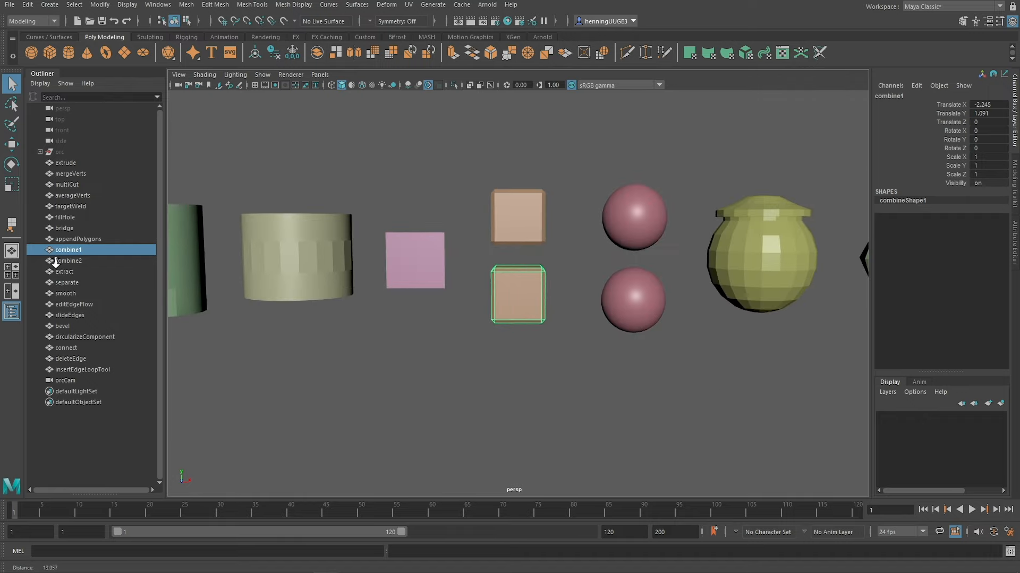
pyautogui.keyDown('alt'); pyautogui.moveTo(448, 284); pyautogui.dragTo(391, 296, button='middle'); pyautogui.keyUp('alt')
pyautogui.keyDown('alt'); pyautogui.moveTo(391, 297); pyautogui.dragTo(512, 283, button='right'); pyautogui.keyUp('alt')
pyautogui.click(452, 218)
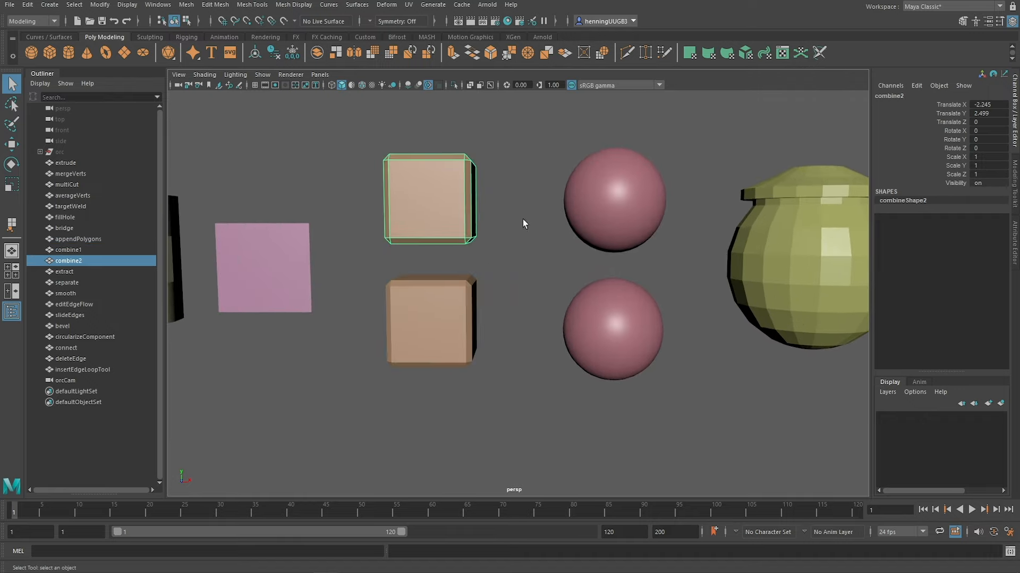
pyautogui.click(589, 212)
# Step: Combine the upper and lower beige cubes into a single mesh and select the resulting object
pyautogui.click(438, 228)
pyautogui.keyDown('shift'); pyautogui.click(449, 323); pyautogui.keyUp('shift')
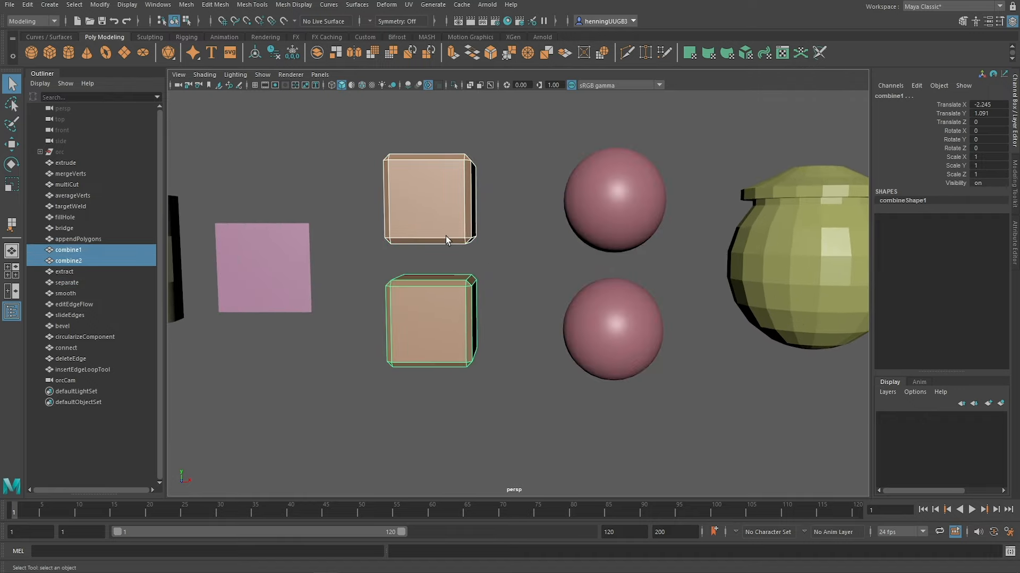
pyautogui.click(492, 256)
pyautogui.moveTo(502, 205); pyautogui.dragTo(444, 309)
pyautogui.click(464, 296)
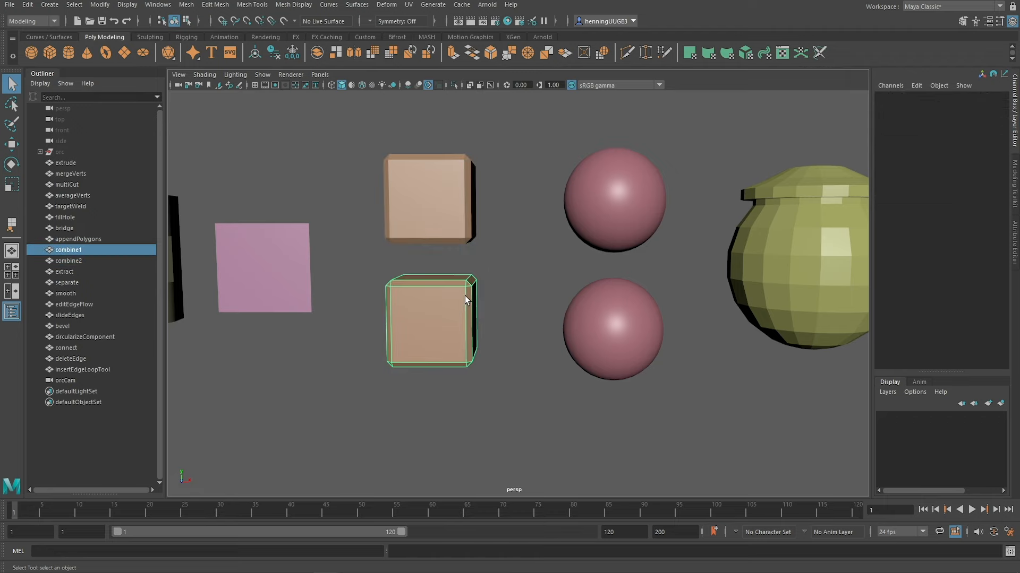
pyautogui.click(457, 236)
pyautogui.keyDown('shift'); pyautogui.click(457, 293); pyautogui.keyUp('shift')
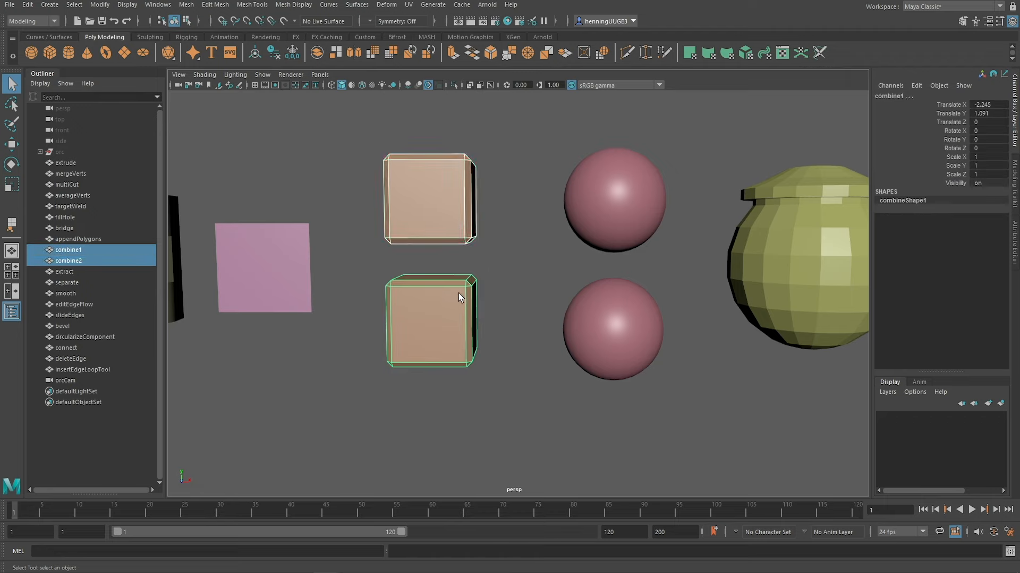
pyautogui.keyDown('shift'); pyautogui.rightClick(463, 227); pyautogui.keyUp('shift')
pyautogui.moveTo(400, 390); pyautogui.dragTo(428, 216)
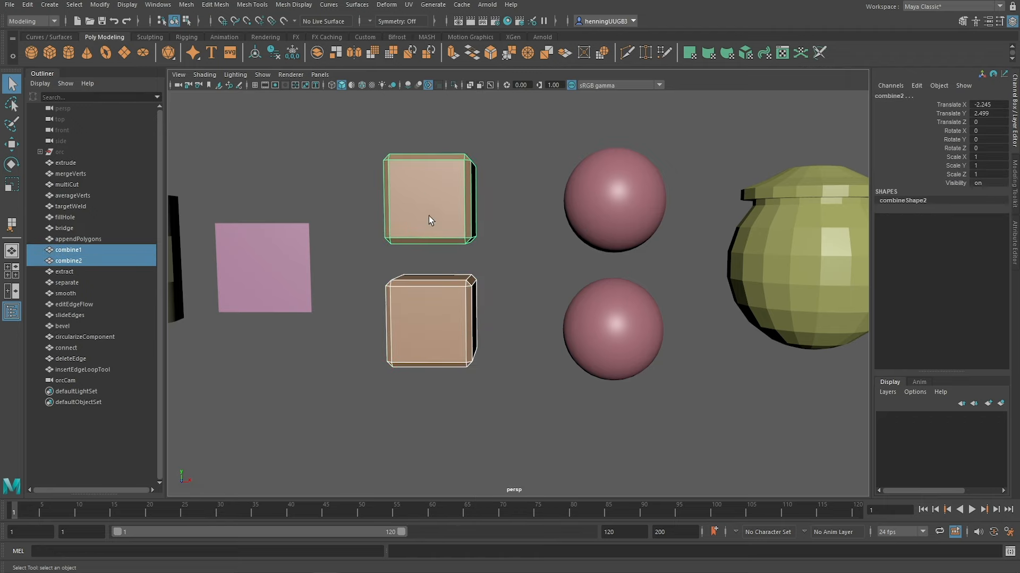
pyautogui.keyDown('shift'); pyautogui.moveTo(428, 216); pyautogui.dragTo(408, 447, button='right'); pyautogui.keyUp('shift')
pyautogui.click(489, 235)
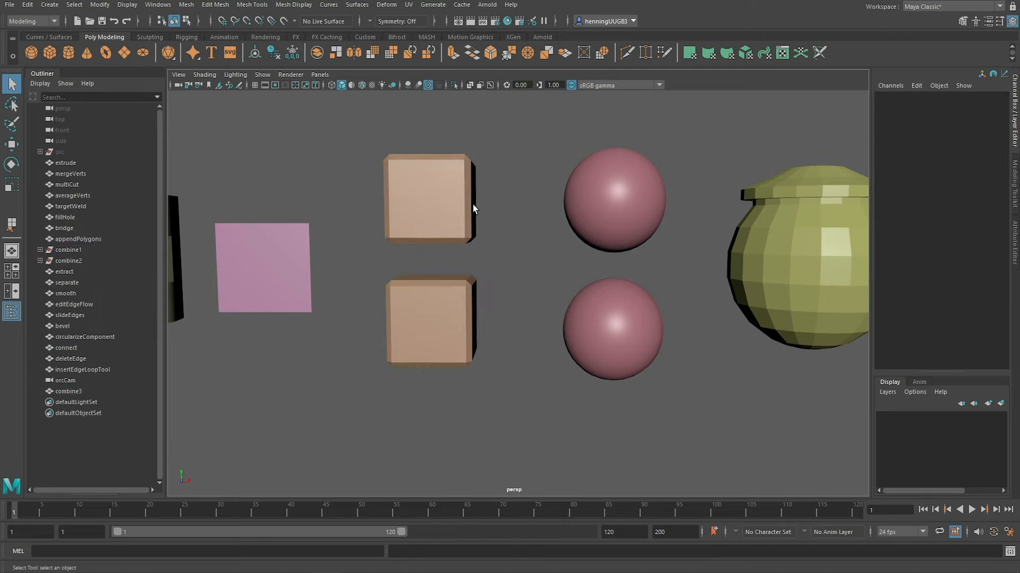
pyautogui.click(399, 341)
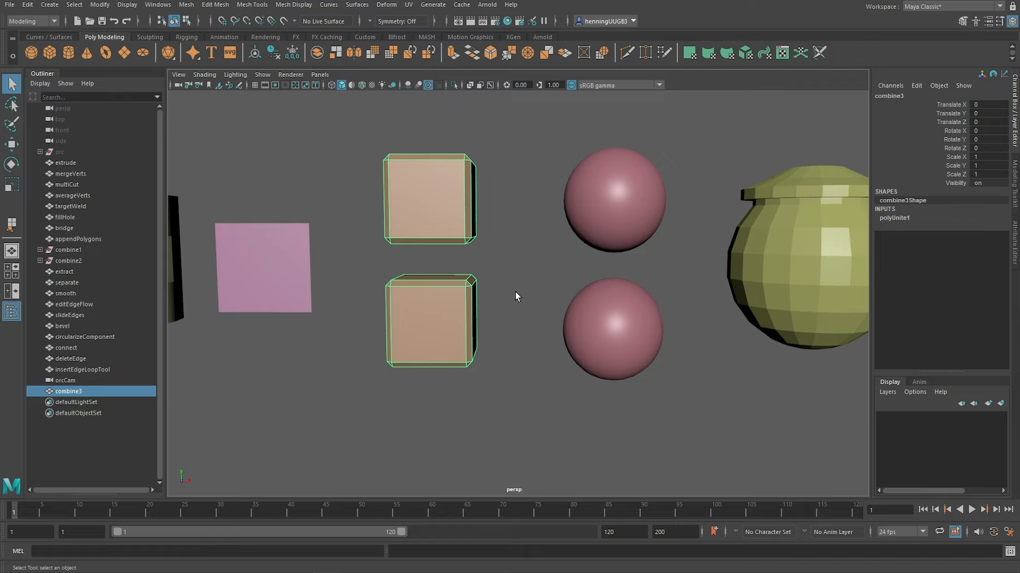
# Step: Expand the combine1 and combine2 groups to examine the transform nodes beneath them
pyautogui.hotkey('alt', 'shift', 'd')
pyautogui.hotkey('ctrl', 'z')
pyautogui.click(40, 250)
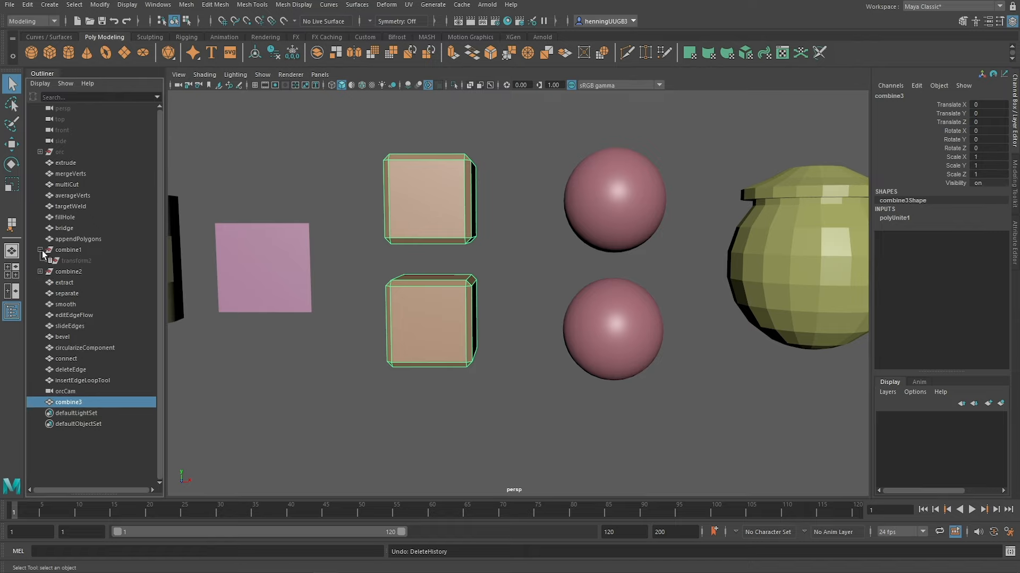
pyautogui.click(39, 271)
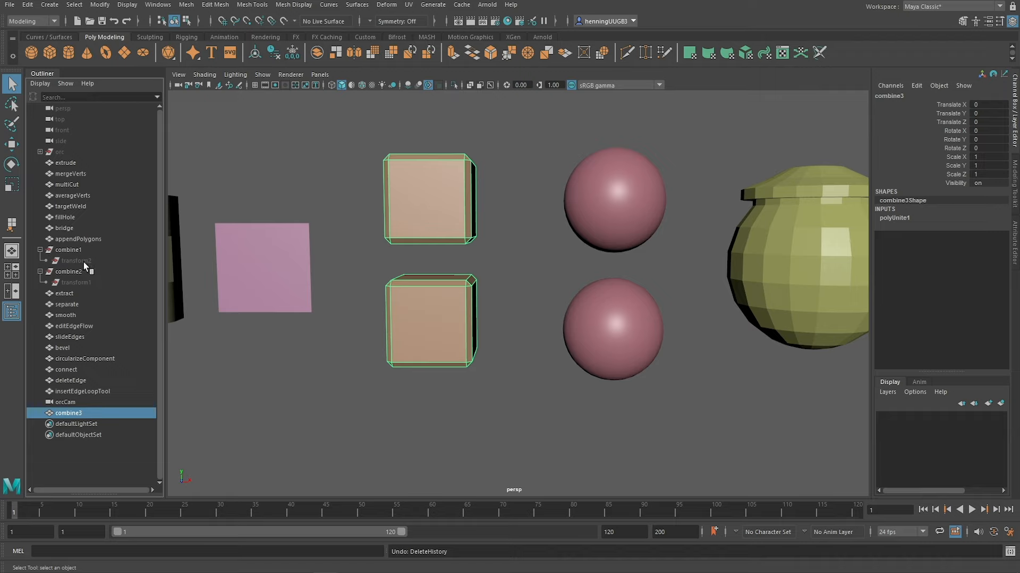
pyautogui.moveTo(494, 329); pyautogui.dragTo(434, 255)
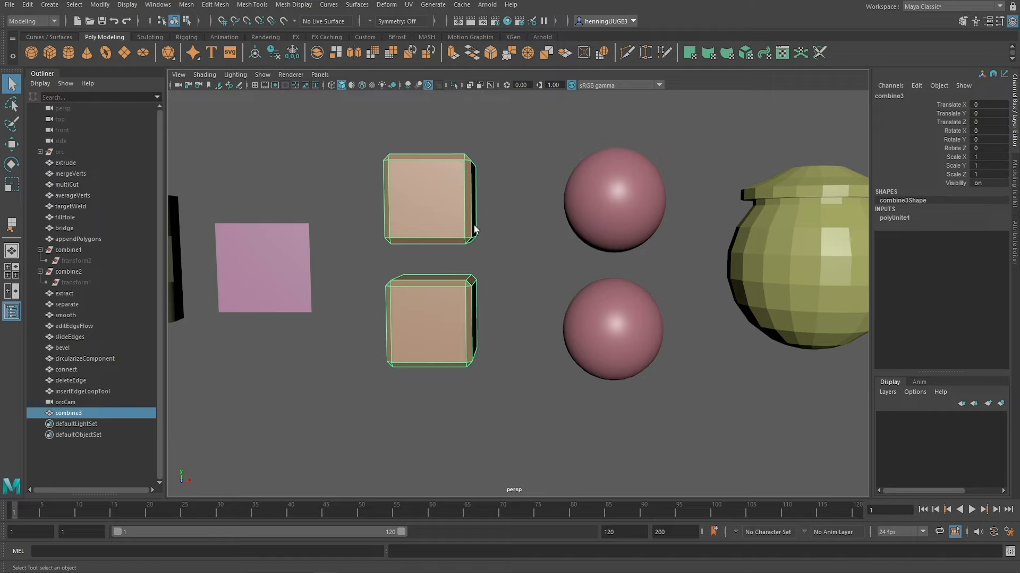
# Step: Delete the construction history of the combined cubes to clear the leftover groups
pyautogui.hotkey('alt', 'shift', 'd')
pyautogui.hotkey('ctrl', 'z')
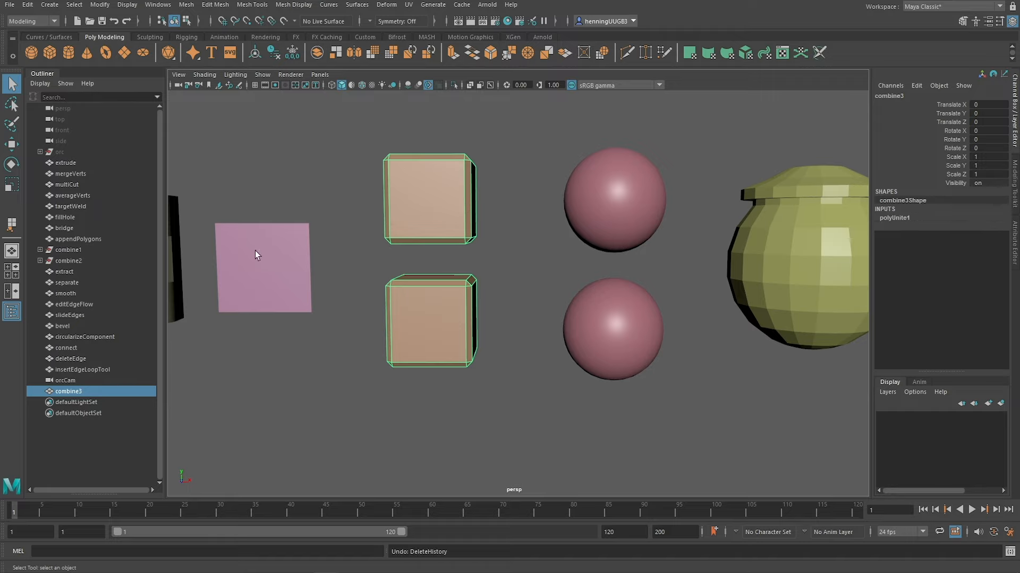
pyautogui.hotkey('alt', 'shift', 'd')
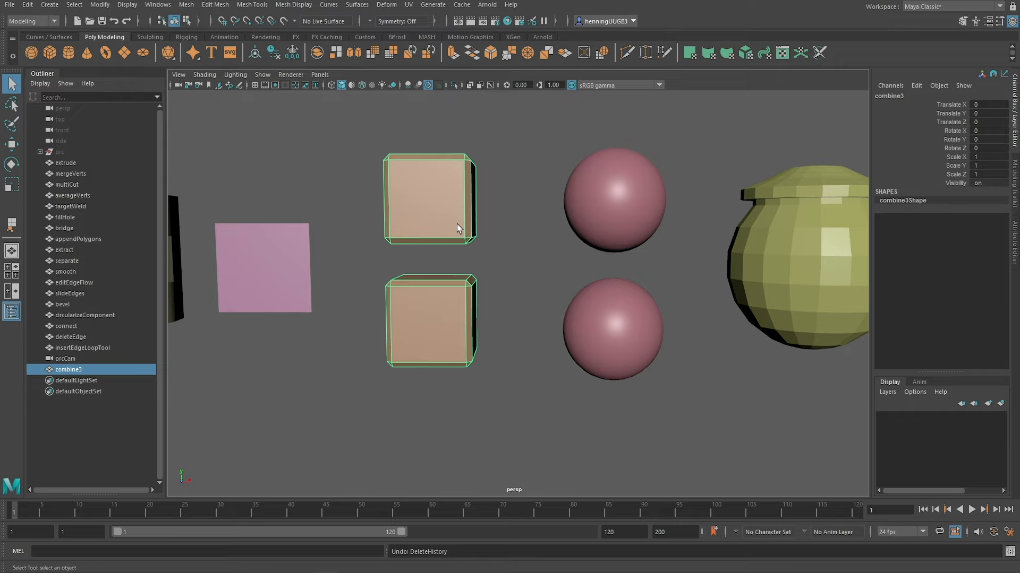
# Step: Separate the mesh containing the two pink spheres into individual objects
pyautogui.keyDown('alt'); pyautogui.moveTo(592, 212); pyautogui.dragTo(455, 205, button='middle'); pyautogui.keyUp('alt')
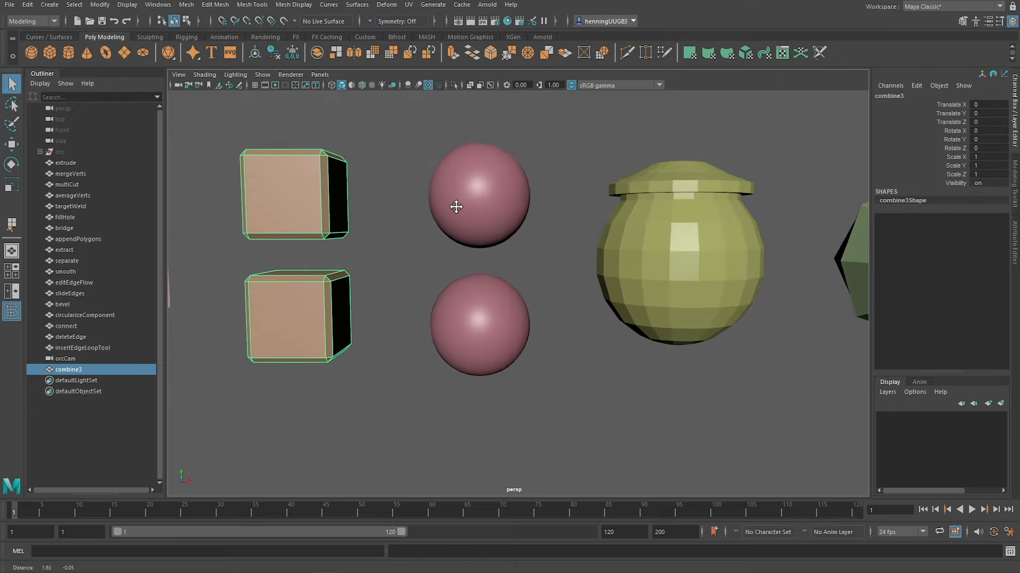
pyautogui.click(471, 200)
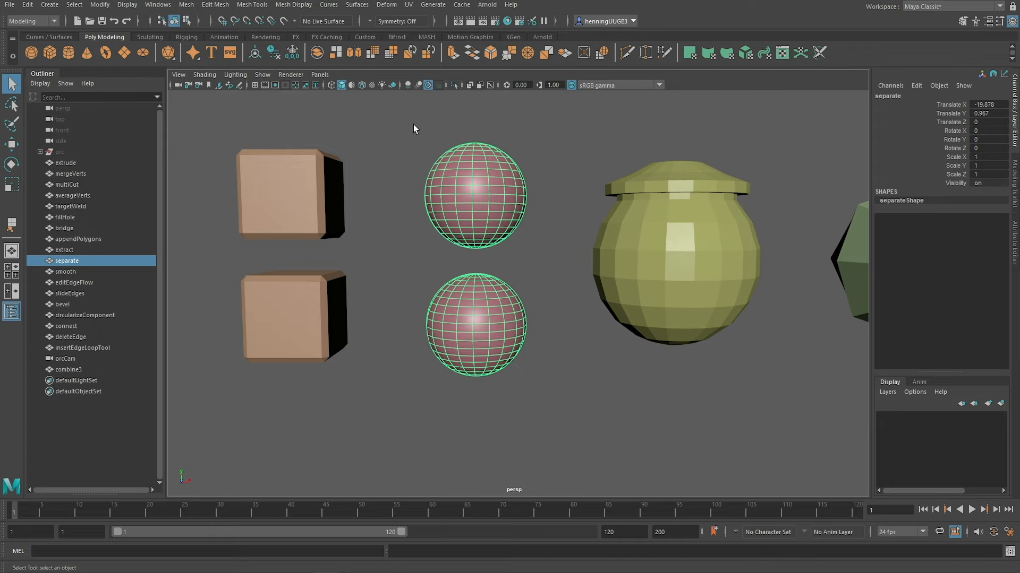
pyautogui.moveTo(478, 199)
pyautogui.keyDown('alt'); pyautogui.mouseDown()
pyautogui.moveTo(485, 228)
pyautogui.moveTo(457, 218)
pyautogui.moveTo(482, 227)
pyautogui.moveTo(489, 202)
pyautogui.mouseUp(); pyautogui.keyUp('alt')
pyautogui.rightClick(488, 203)
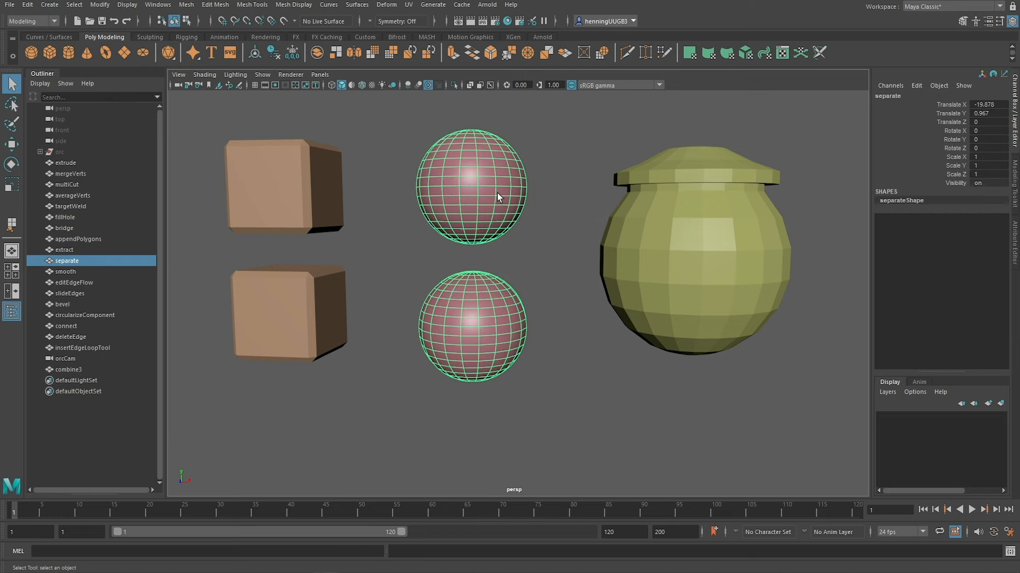
pyautogui.keyDown('shift'); pyautogui.moveTo(495, 192); pyautogui.dragTo(477, 410, button='right'); pyautogui.keyUp('shift')
pyautogui.click(526, 299)
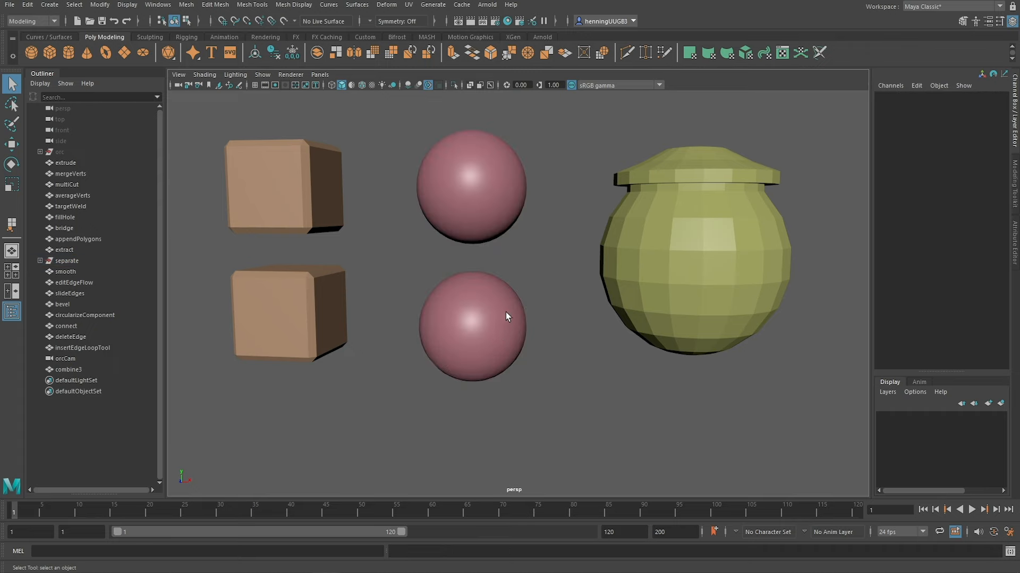
# Step: Check that each pink sphere can be selected on its own and examine the nodes under the separate group
pyautogui.click(506, 313)
pyautogui.click(487, 204)
pyautogui.click(483, 310)
pyautogui.click(483, 230)
pyautogui.click(483, 297)
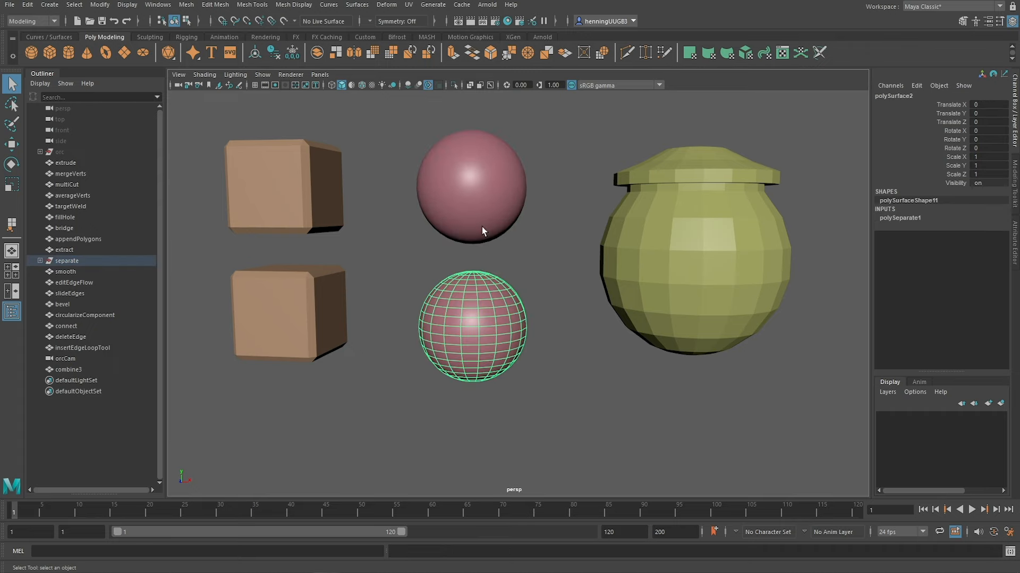
pyautogui.click(482, 228)
pyautogui.click(40, 260)
pyautogui.click(39, 261)
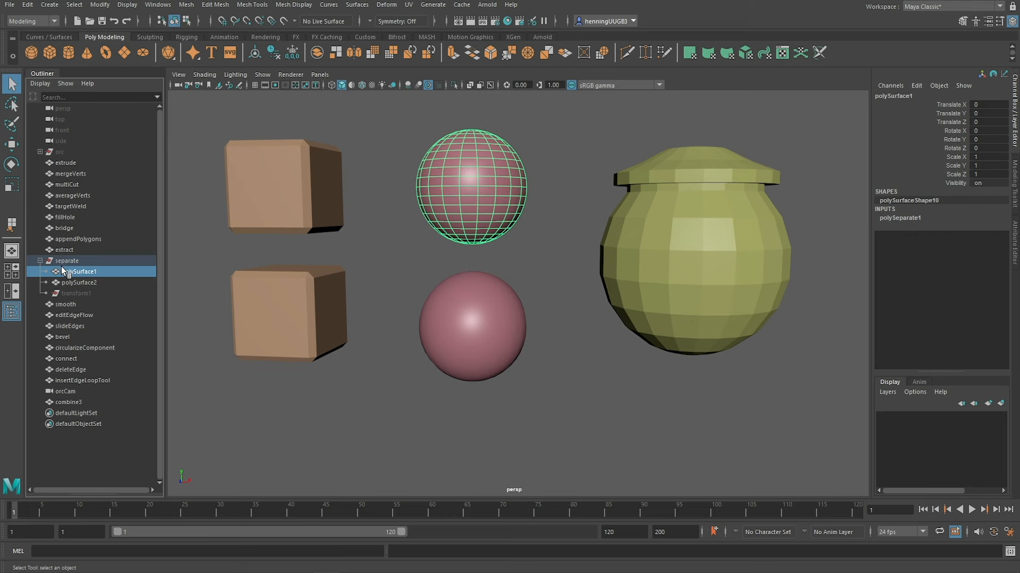
pyautogui.click(75, 293)
# Step: Select both pink spheres and delete their construction history
pyautogui.moveTo(534, 157); pyautogui.dragTo(417, 324)
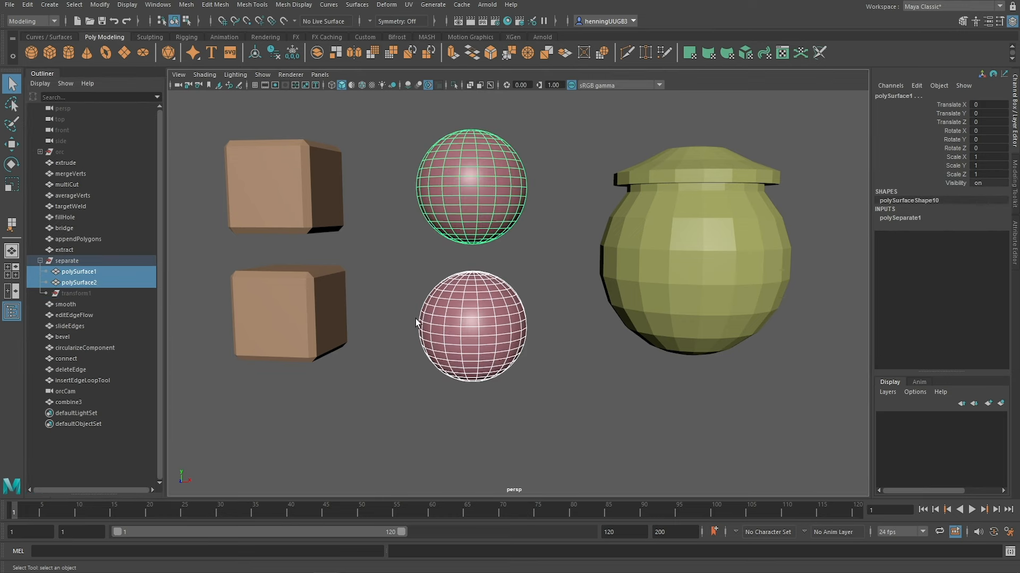
pyautogui.hotkey('alt', 'shift', 'd')
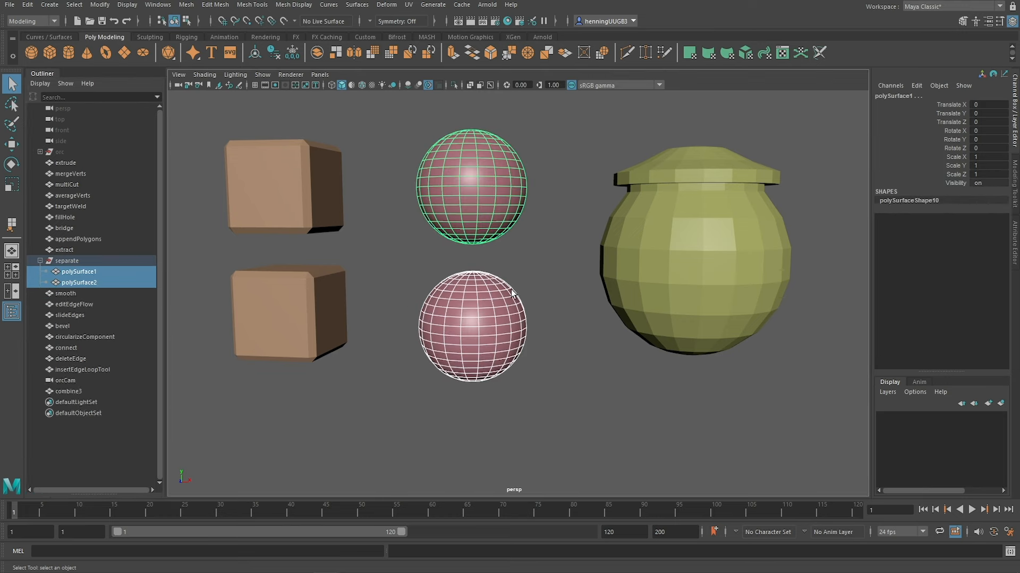
pyautogui.click(22, 7)
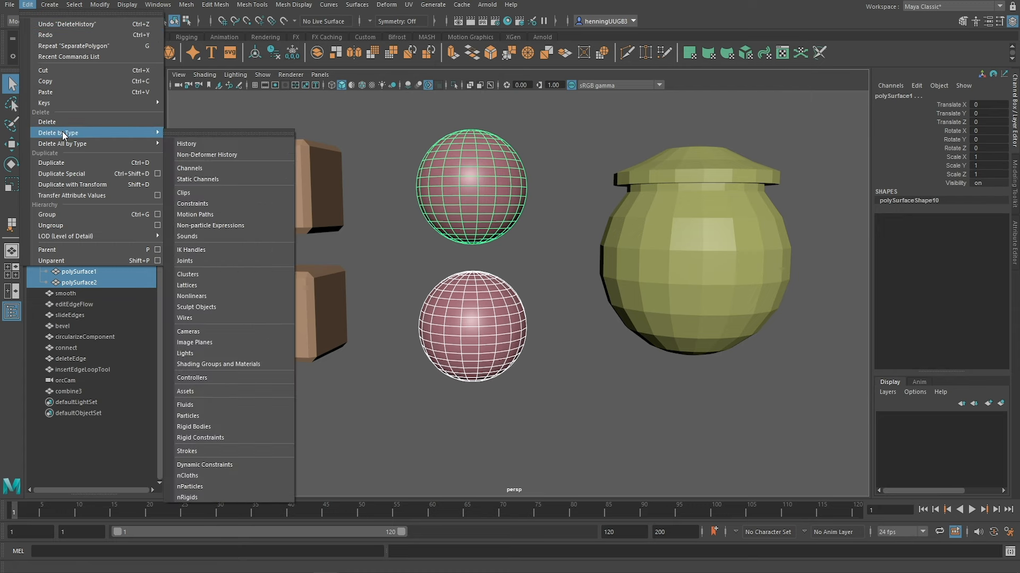
pyautogui.moveTo(62, 132)
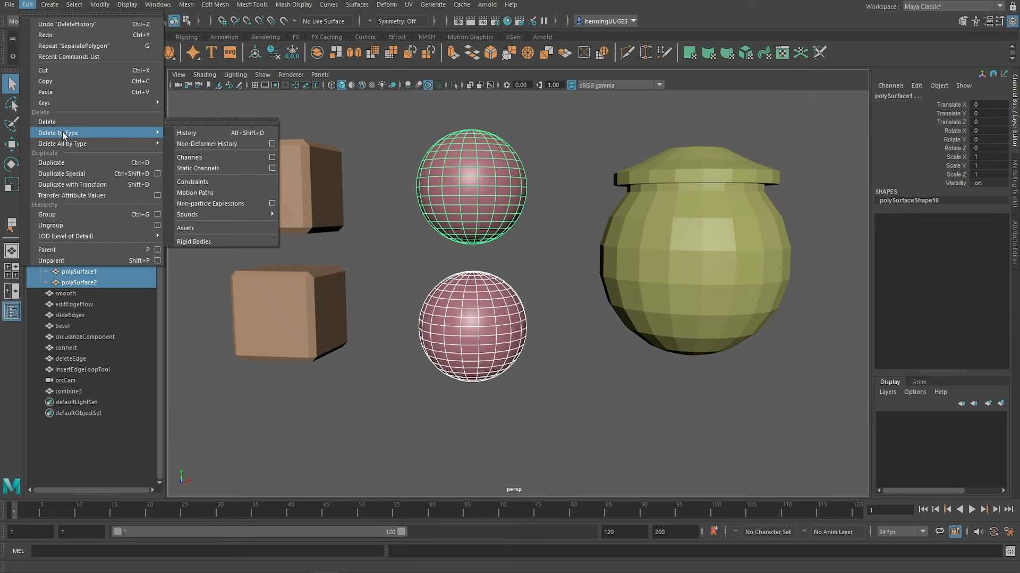
pyautogui.click(190, 133)
# Step: Extract the lid and neck faces of the yellow-green pot into their own object with Extract Faces
pyautogui.click(656, 236)
pyautogui.press('f')
pyautogui.keyDown('alt'); pyautogui.moveTo(485, 200); pyautogui.dragTo(486, 194); pyautogui.keyUp('alt')
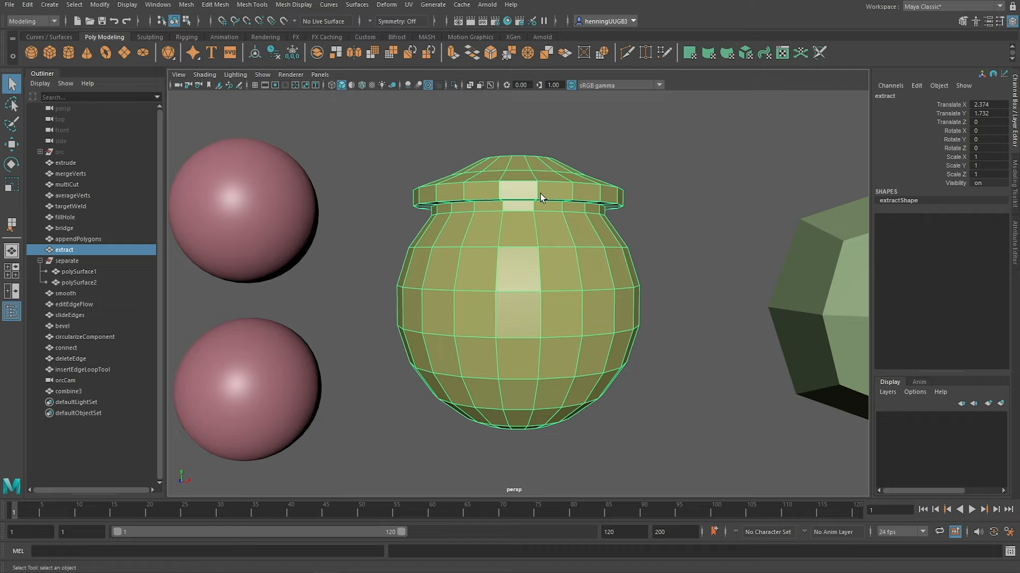
pyautogui.keyDown('alt'); pyautogui.moveTo(533, 209); pyautogui.dragTo(530, 213); pyautogui.keyUp('alt')
pyautogui.keyDown('alt'); pyautogui.moveTo(530, 209); pyautogui.dragTo(534, 211); pyautogui.keyUp('alt')
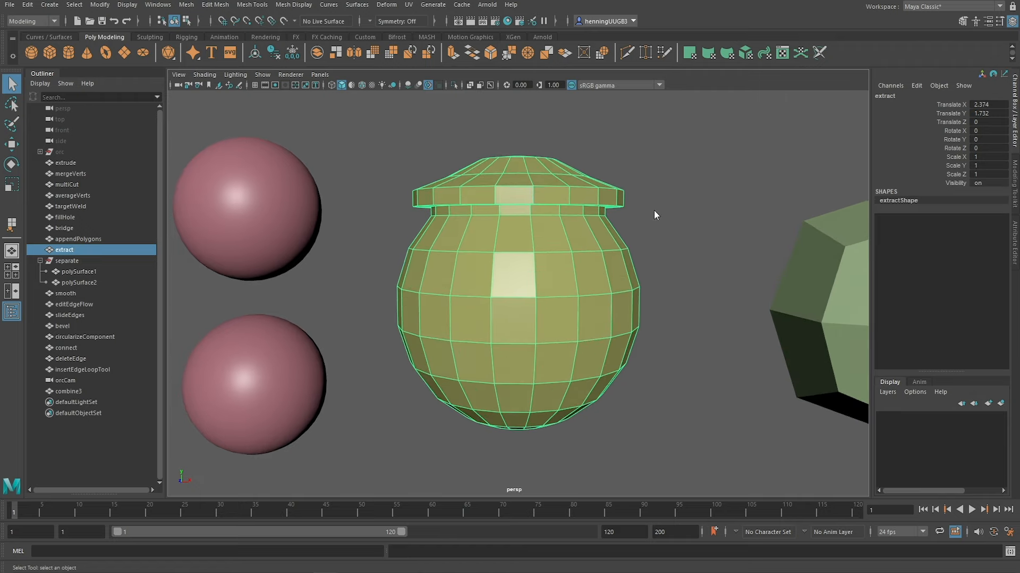
pyautogui.press('F11')
pyautogui.moveTo(652, 217); pyautogui.dragTo(309, 110)
pyautogui.keyDown('ctrl'); pyautogui.moveTo(644, 240); pyautogui.dragTo(296, 295); pyautogui.keyUp('ctrl')
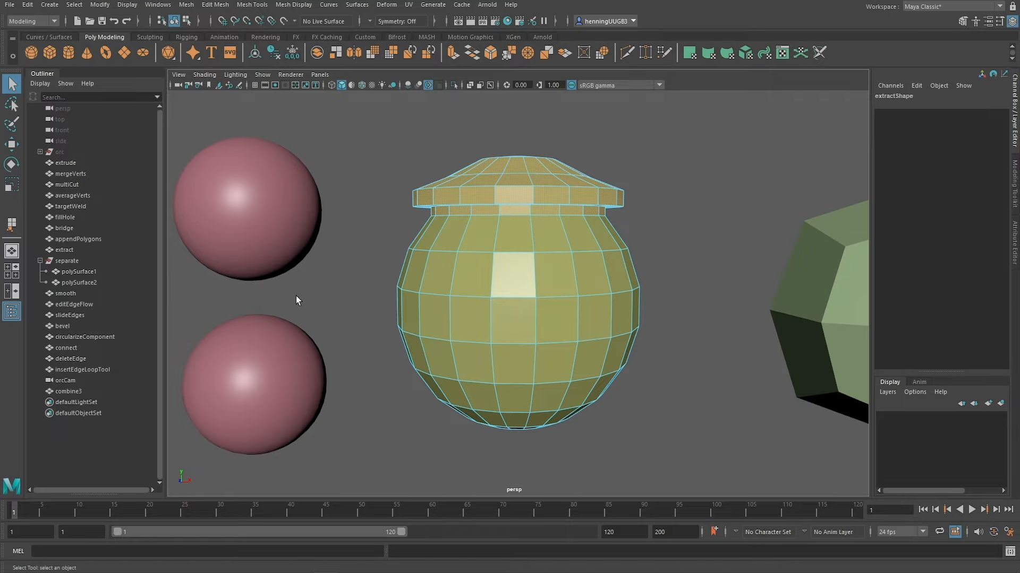
pyautogui.keyDown('shift'); pyautogui.click(492, 235); pyautogui.keyUp('shift')
pyautogui.moveTo(491, 235)
pyautogui.keyDown('alt'); pyautogui.mouseDown()
pyautogui.moveTo(647, 230)
pyautogui.moveTo(477, 234)
pyautogui.moveTo(500, 228)
pyautogui.mouseUp(); pyautogui.keyUp('alt')
pyautogui.keyDown('ctrl'); pyautogui.click(500, 227); pyautogui.keyUp('ctrl')
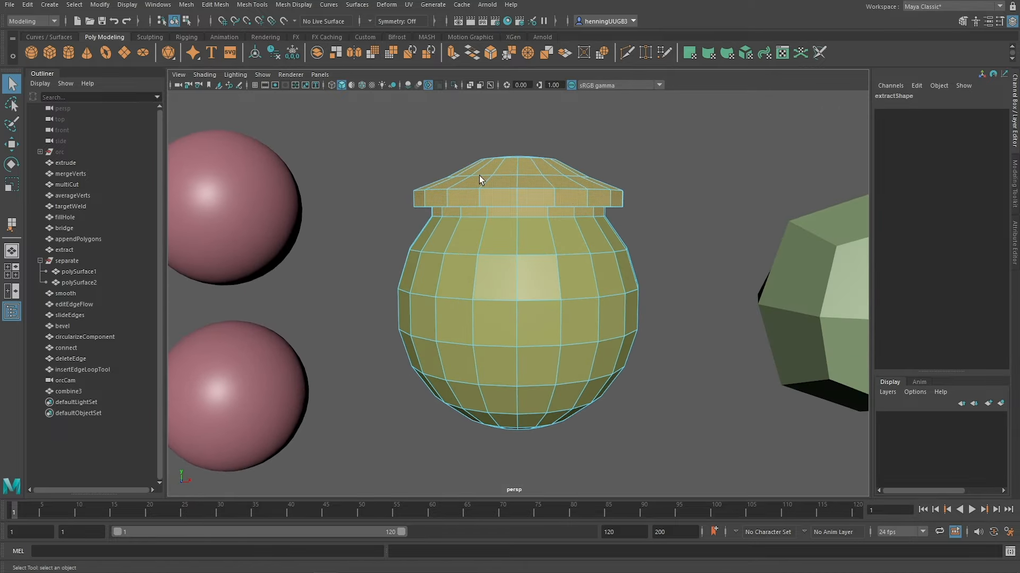
pyautogui.keyDown('shift'); pyautogui.rightClick(519, 199); pyautogui.keyUp('shift')
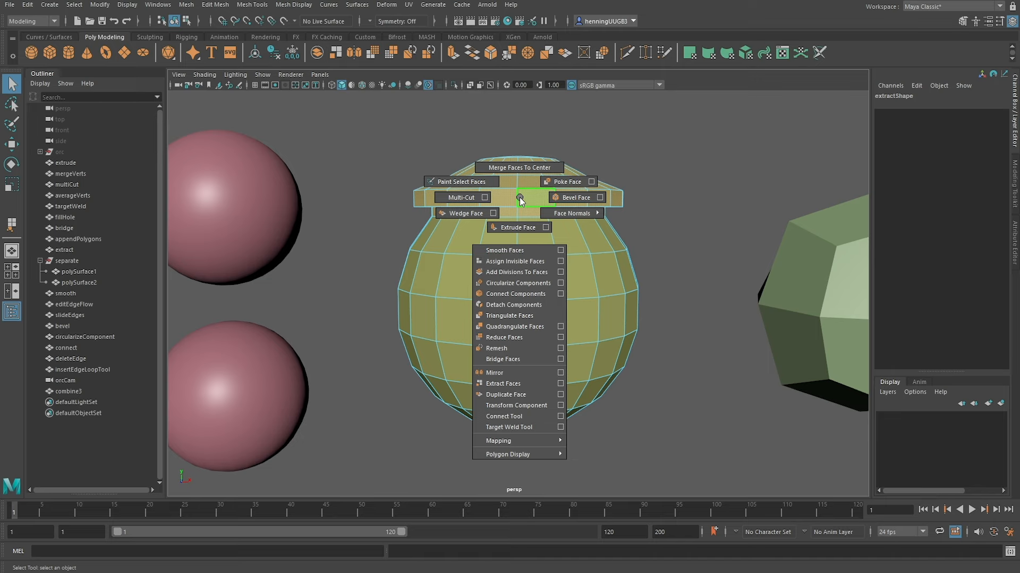
pyautogui.click(507, 384)
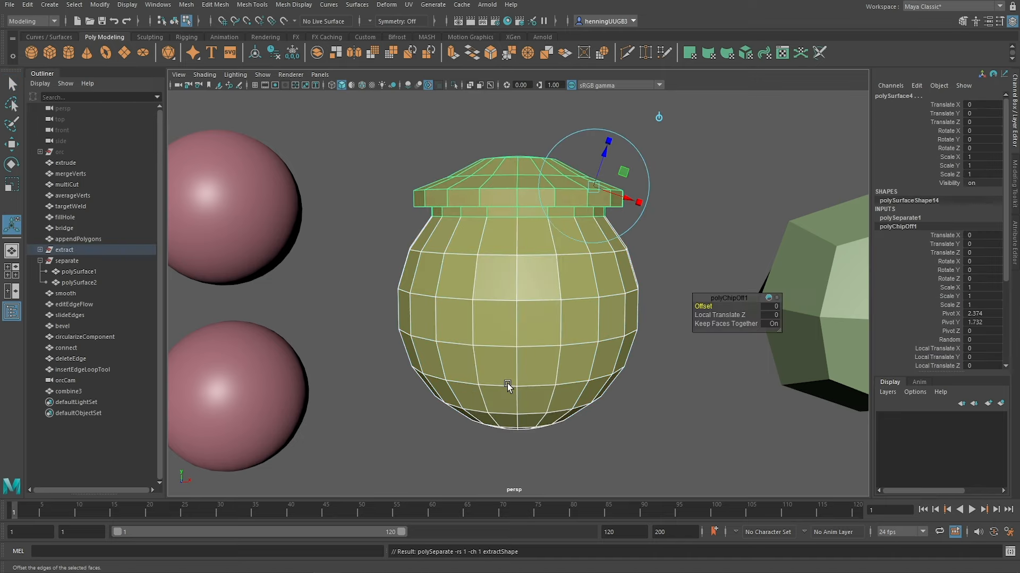
pyautogui.press('q')
# Step: Select the pot's lid and body alternately to check that they are separate objects
pyautogui.click(519, 177)
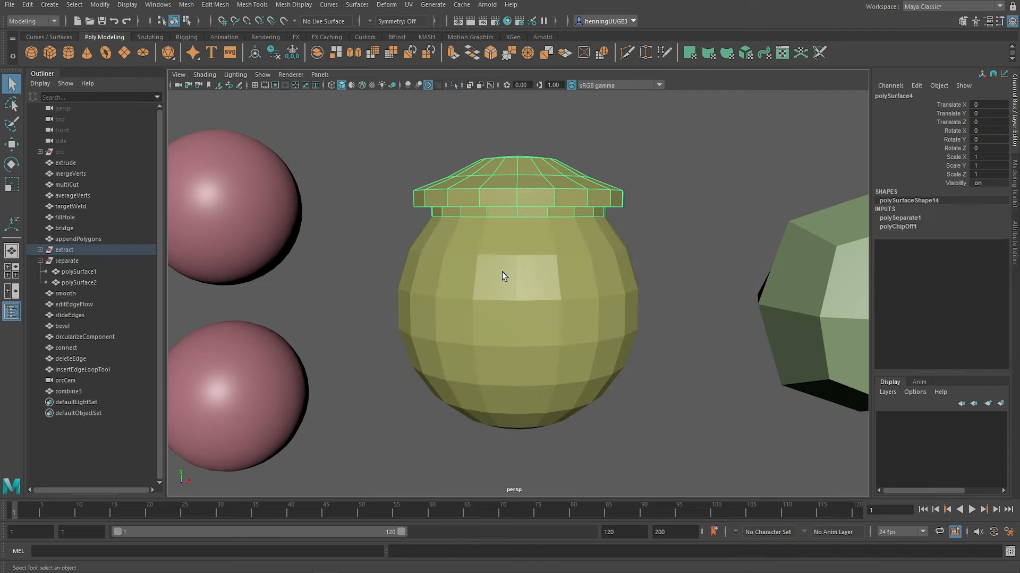
pyautogui.click(501, 272)
pyautogui.click(511, 197)
pyautogui.click(500, 271)
pyautogui.click(510, 197)
pyautogui.click(502, 265)
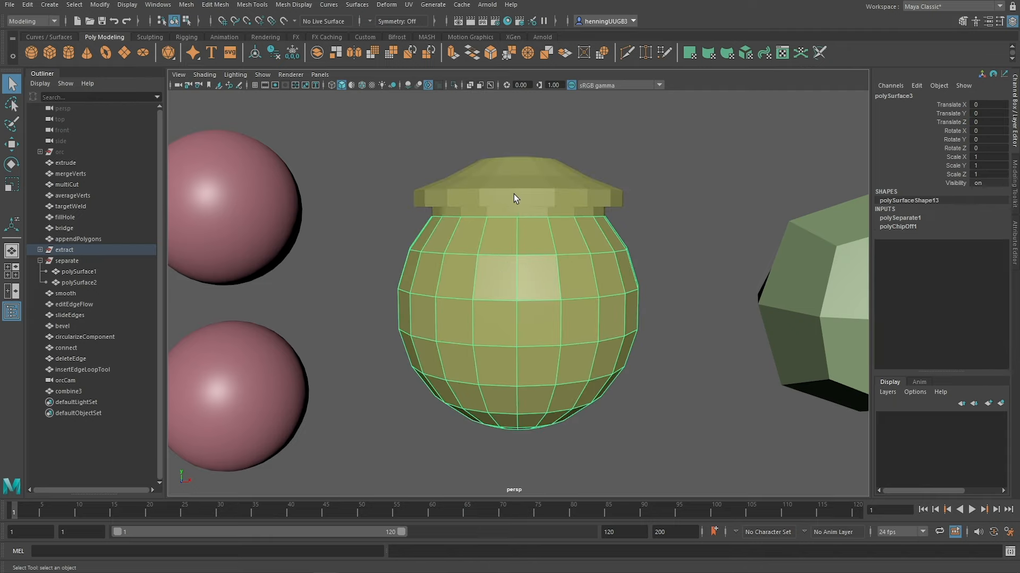
pyautogui.click(514, 193)
pyautogui.click(507, 261)
pyautogui.click(512, 202)
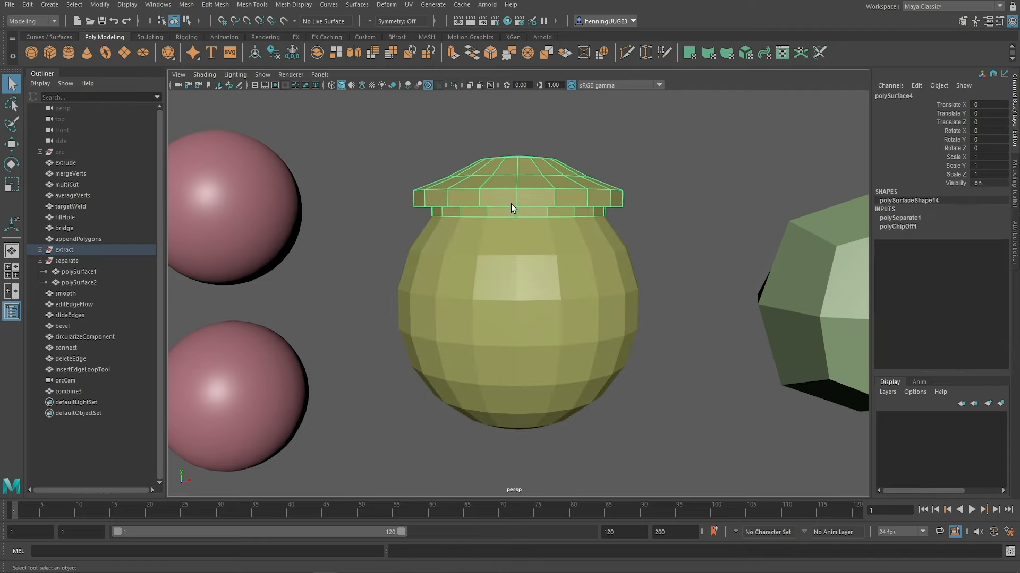
# Step: Try moving the pot's body and lid apart, and undo the moves
pyautogui.press('w')
pyautogui.moveTo(517, 299); pyautogui.dragTo(446, 387)
pyautogui.click(515, 297)
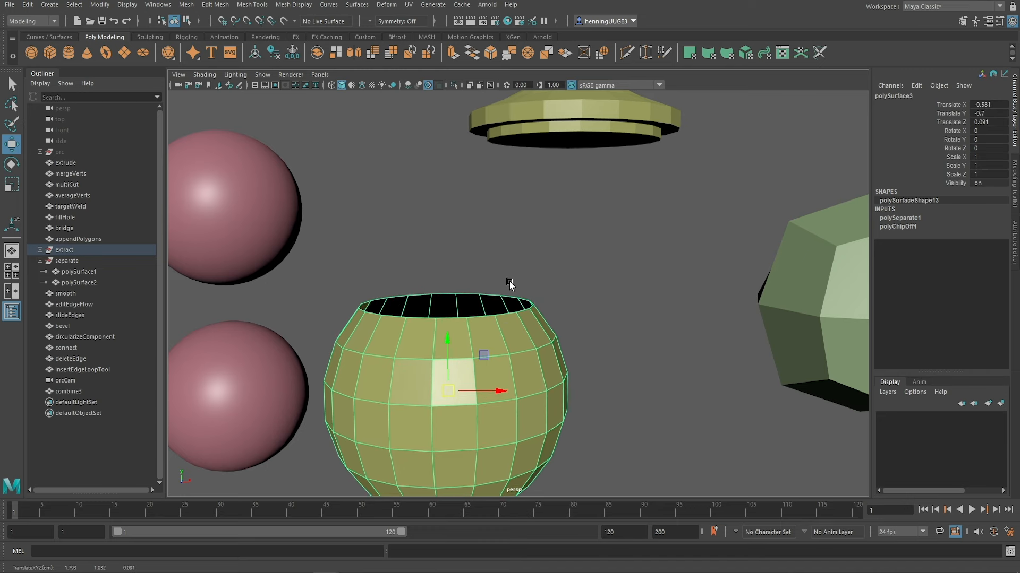
pyautogui.click(574, 122)
pyautogui.moveTo(573, 228); pyautogui.dragTo(528, 292)
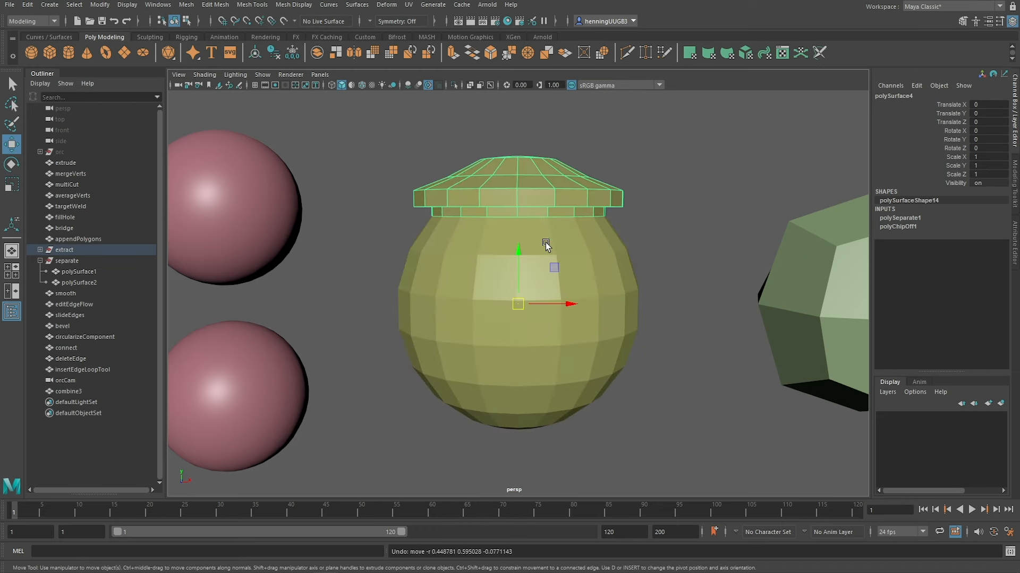
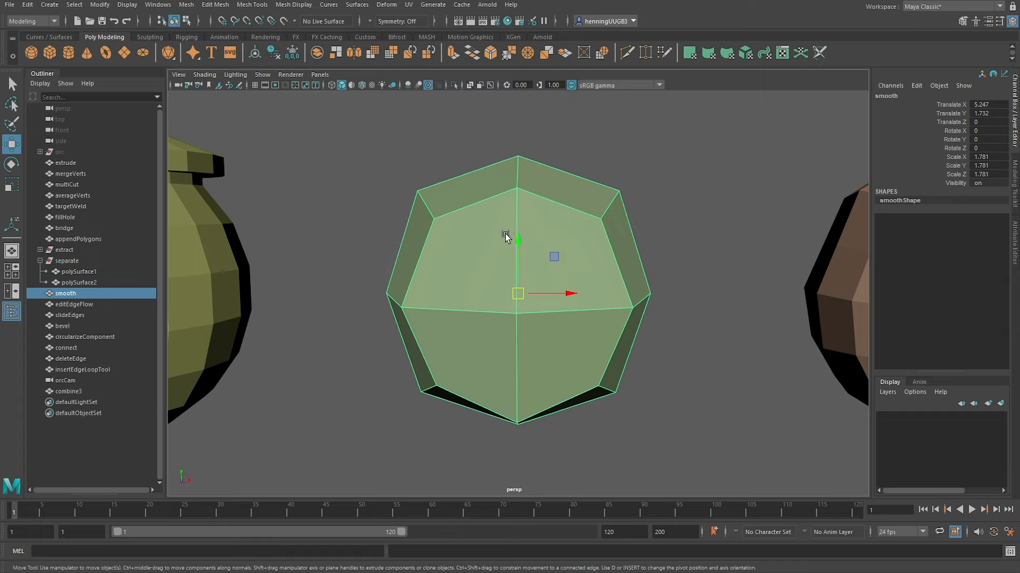
# Step: Apply Smooth to the low-poly green object and raise its divisions for a denser sphere
pyautogui.keyDown('shift'); pyautogui.rightClick(505, 237); pyautogui.keyUp('shift')
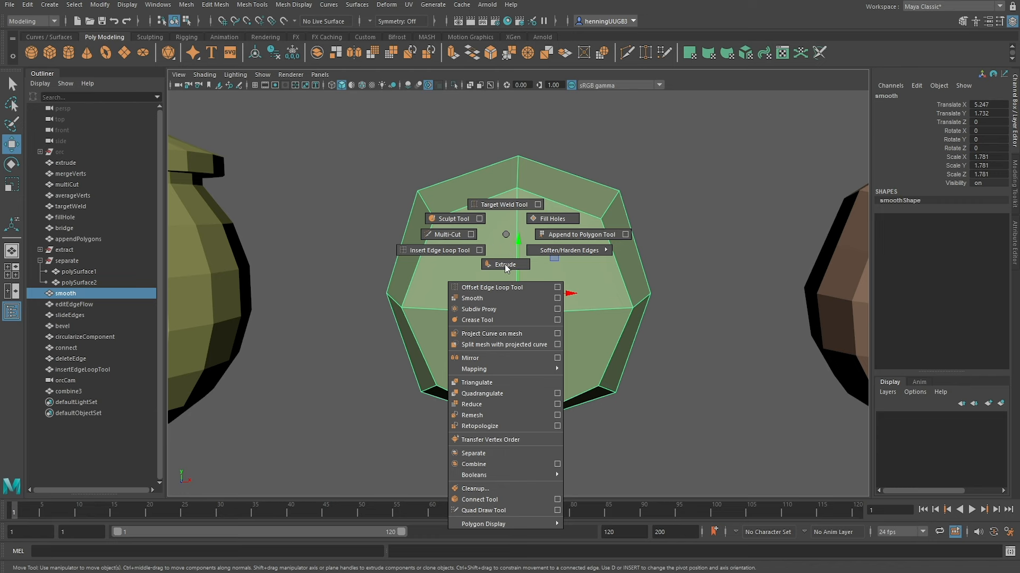
pyautogui.click(501, 297)
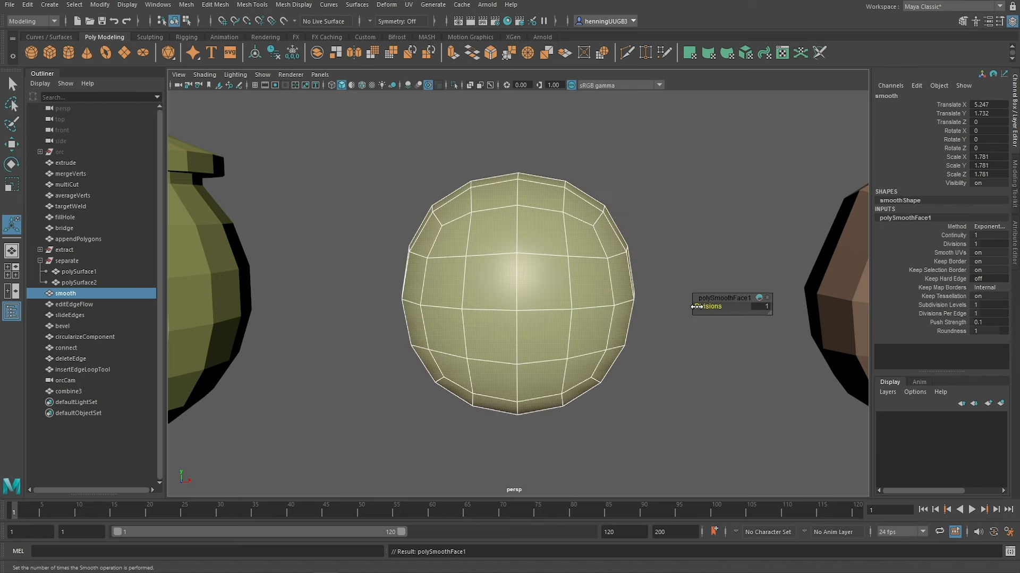
pyautogui.press('g')
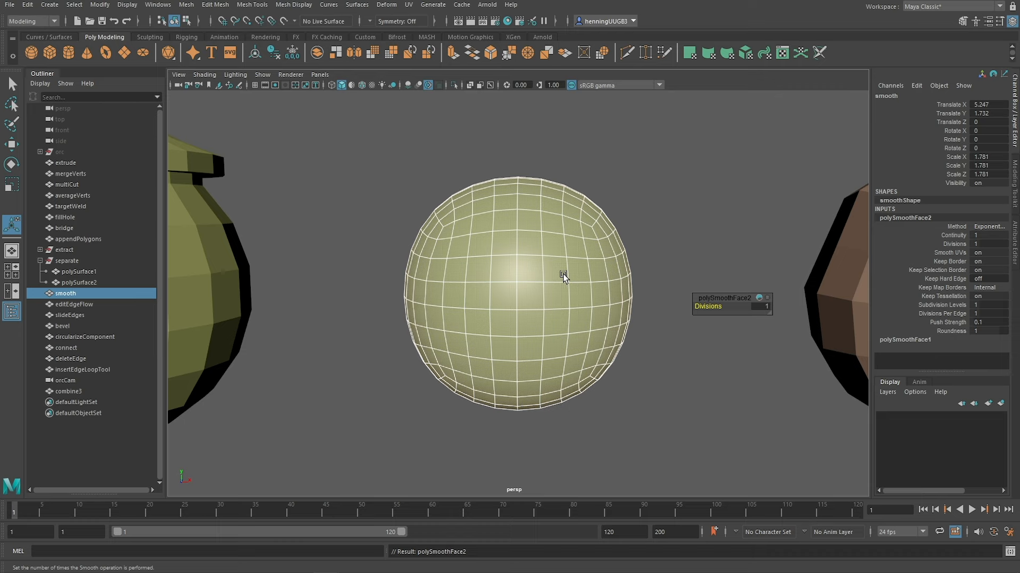
pyautogui.hotkey('ctrl', 'z')
pyautogui.moveTo(700, 307)
pyautogui.mouseDown()
pyautogui.moveTo(731, 307)
pyautogui.moveTo(695, 297)
pyautogui.moveTo(718, 297)
pyautogui.moveTo(700, 297)
pyautogui.moveTo(709, 297)
pyautogui.mouseUp()
pyautogui.press('q')
pyautogui.click(569, 256)
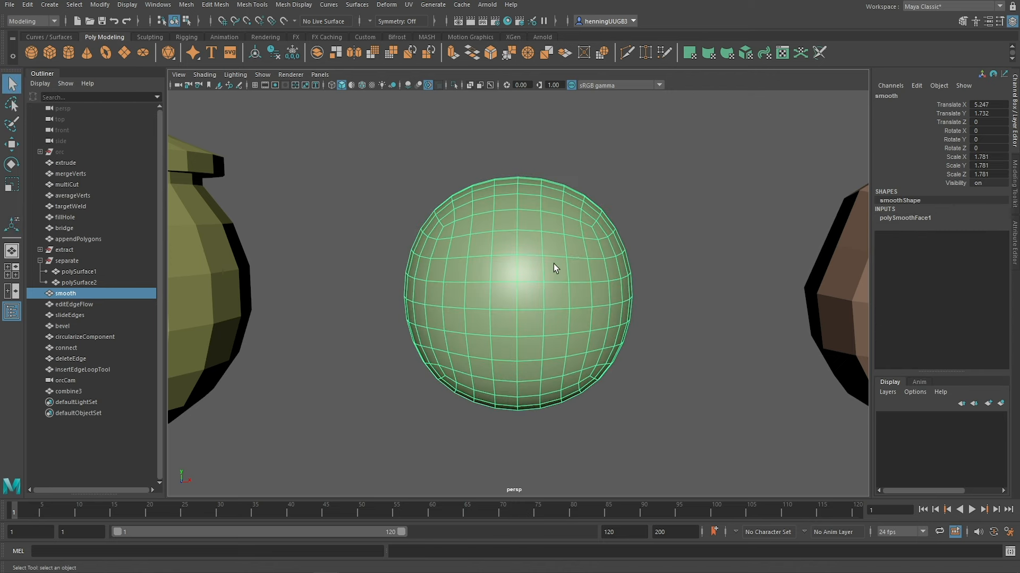
# Step: Select a few front faces on the smoothed green sphere to inspect its mesh, and return to object mode
pyautogui.press('F11')
pyautogui.click(534, 279)
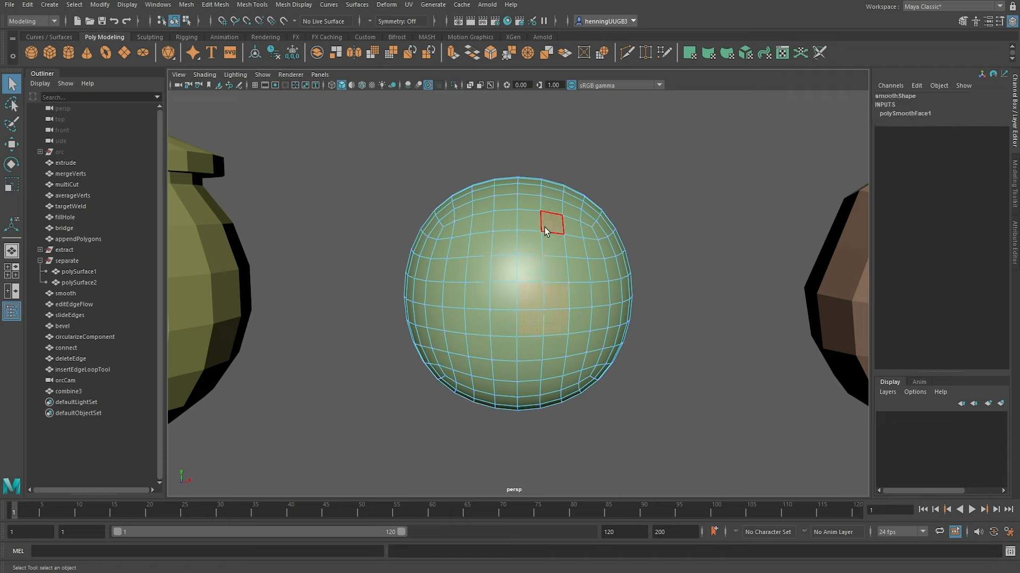
pyautogui.moveTo(477, 324); pyautogui.dragTo(543, 247, button='right')
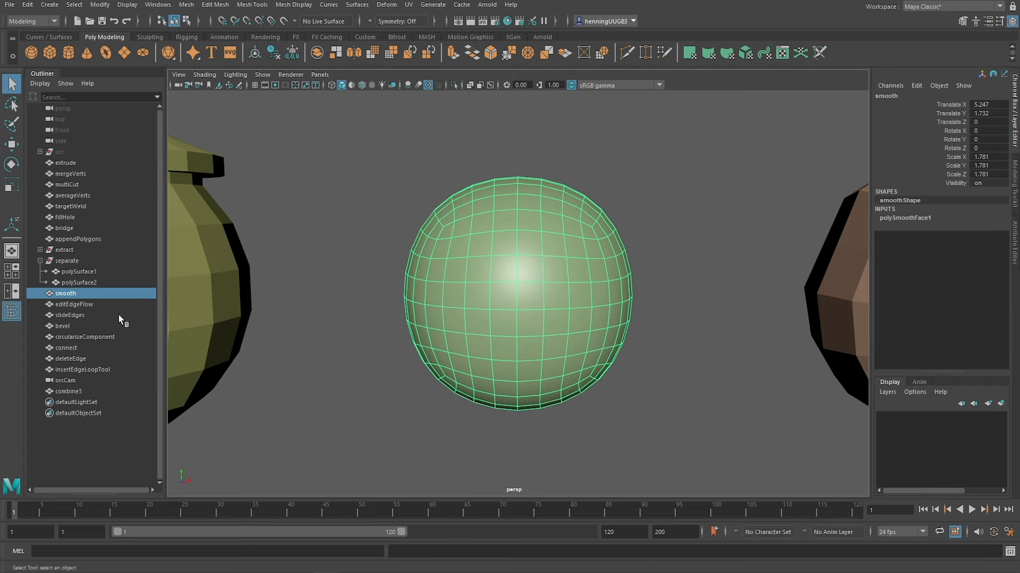
# Step: Frame the editEdgeFlow sphere and select its upper horizontal edge loop above the equator
pyautogui.click(109, 304)
pyautogui.press('f')
pyautogui.keyDown('alt'); pyautogui.moveTo(524, 333); pyautogui.dragTo(520, 329); pyautogui.keyUp('alt')
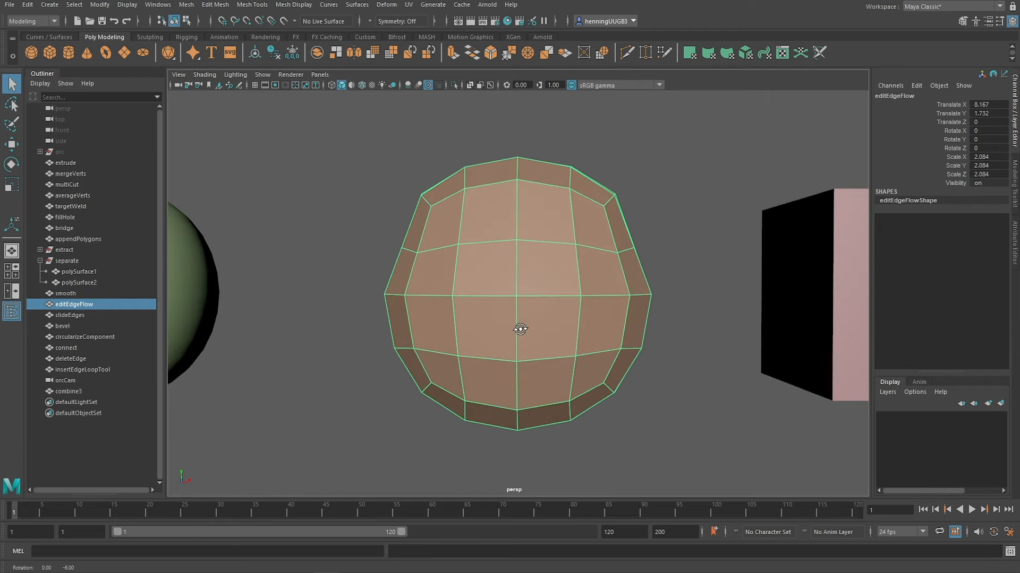
pyautogui.scroll(3, 526, 319)
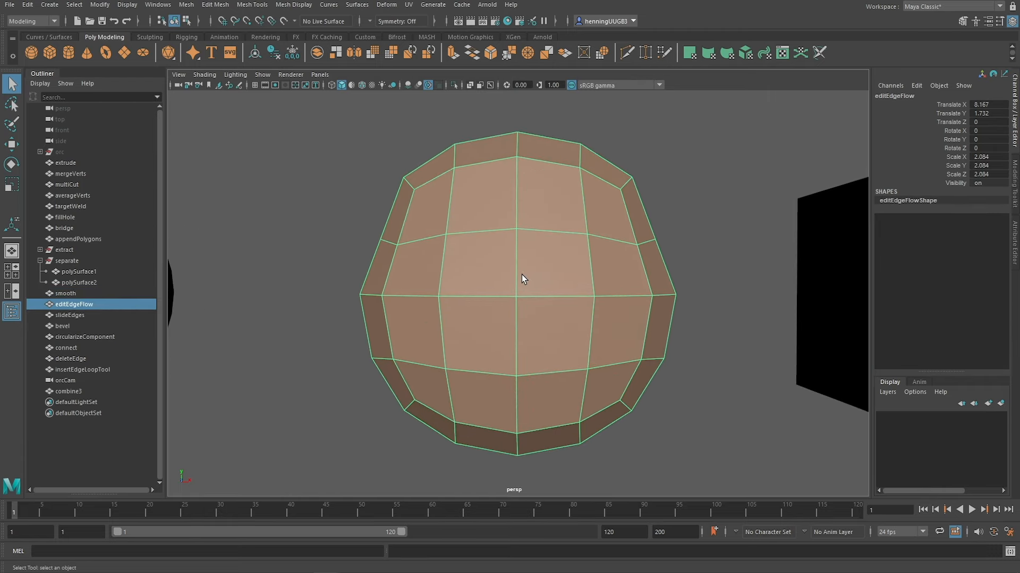
pyautogui.moveTo(521, 275); pyautogui.dragTo(506, 228, button='right')
pyautogui.doubleClick(510, 230)
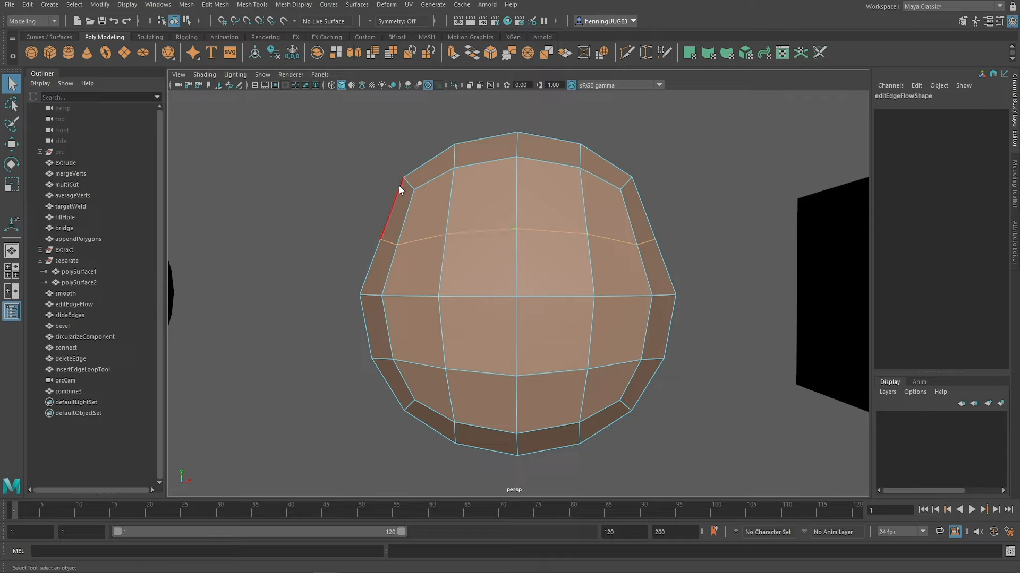
# Step: Try moving a single side vertex of the flattened upper loop outwards by hand, and undo it back to the loop selection
pyautogui.moveTo(399, 186); pyautogui.dragTo(403, 177, button='right')
pyautogui.click(382, 239)
pyautogui.press('w')
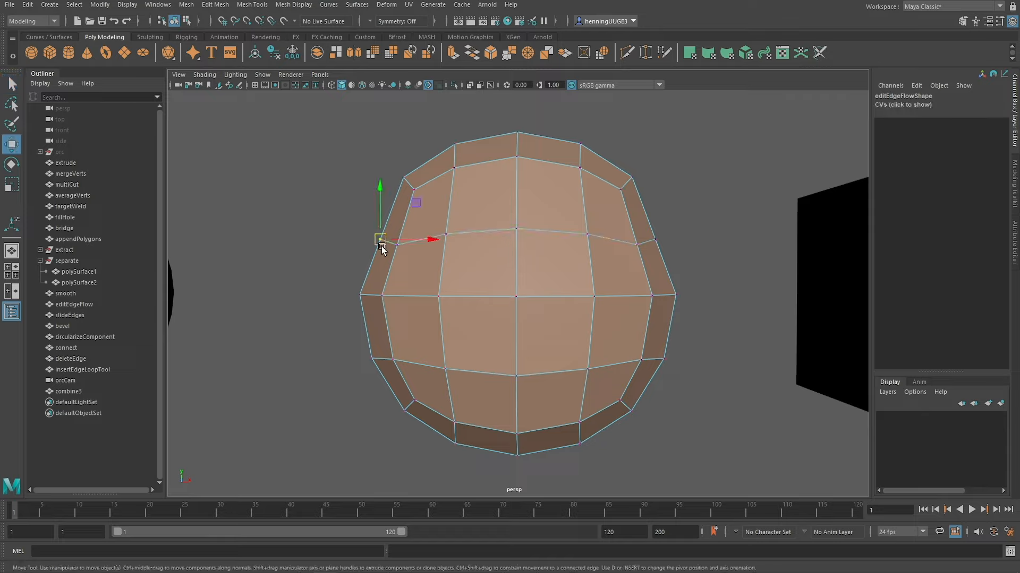
pyautogui.moveTo(381, 247); pyautogui.dragTo(372, 238)
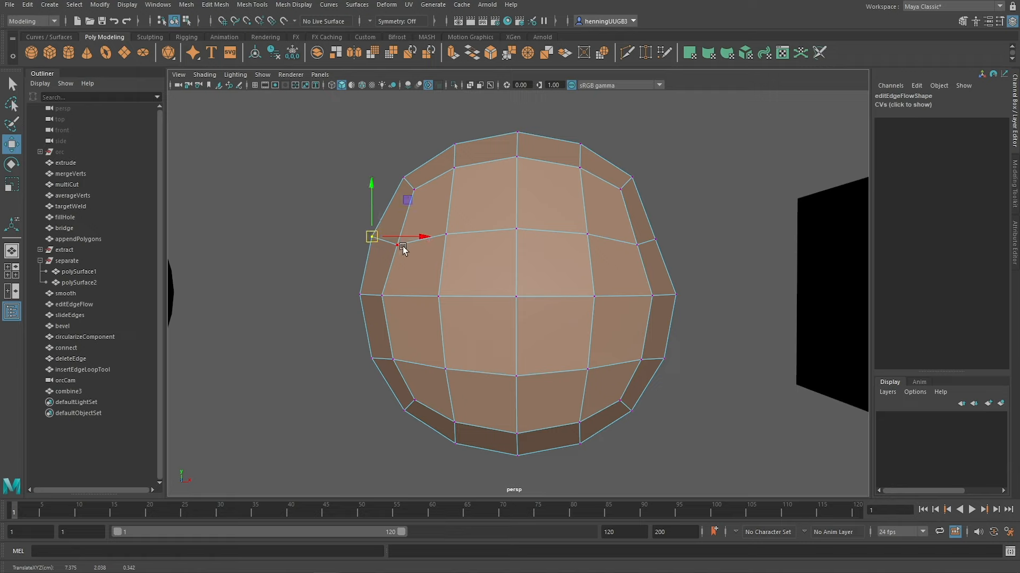
pyautogui.hotkey('ctrl', 'z')
pyautogui.hotkey('ctrl', 'z')
pyautogui.hotkey('ctrl', 'z')
pyautogui.hotkey('ctrl', 'z')
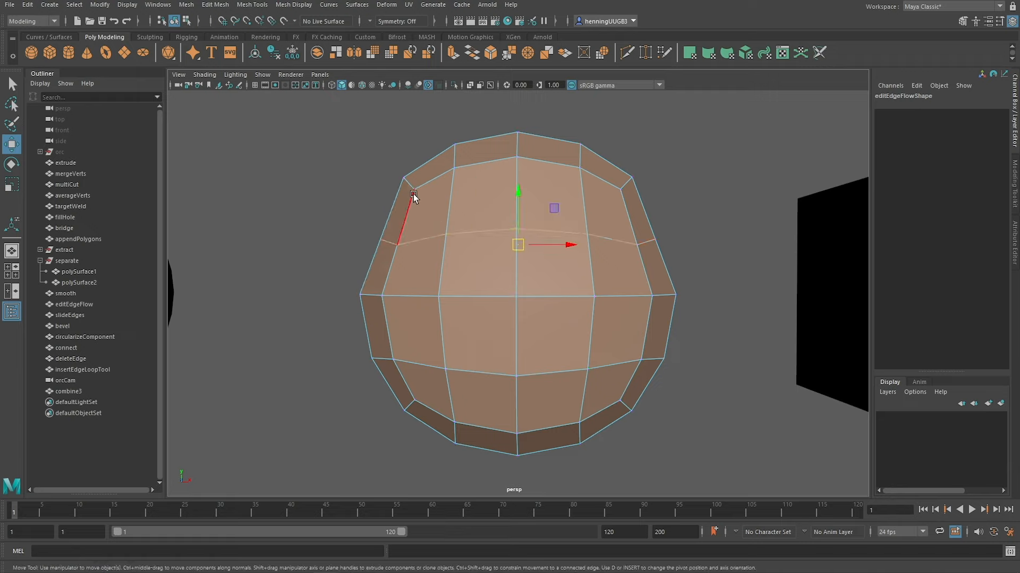
# Step: Apply Edit Edge Flow to the selected upper edge loop and return to object mode
pyautogui.keyDown('shift'); pyautogui.rightClick(481, 234); pyautogui.keyUp('shift')
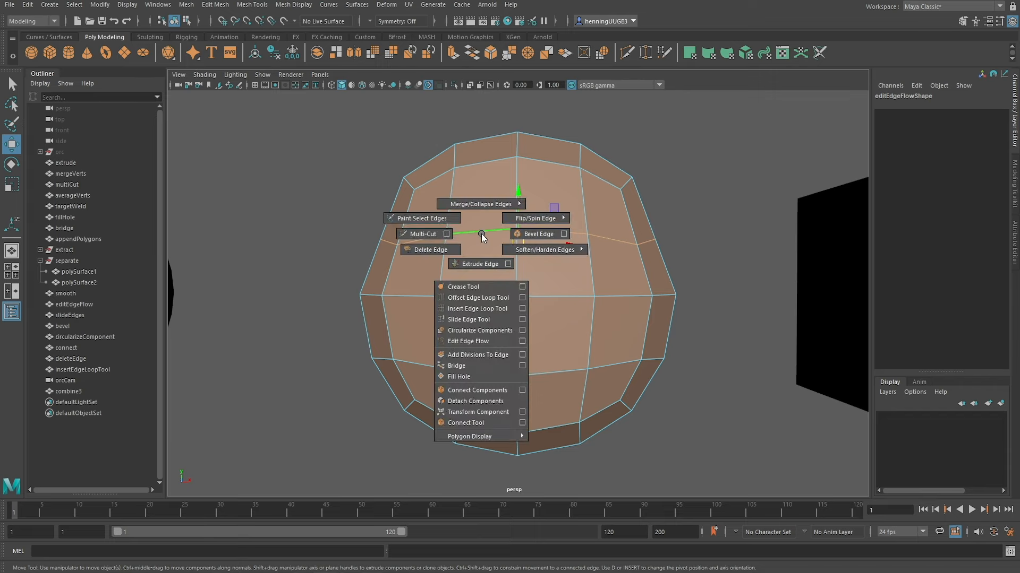
pyautogui.click(483, 342)
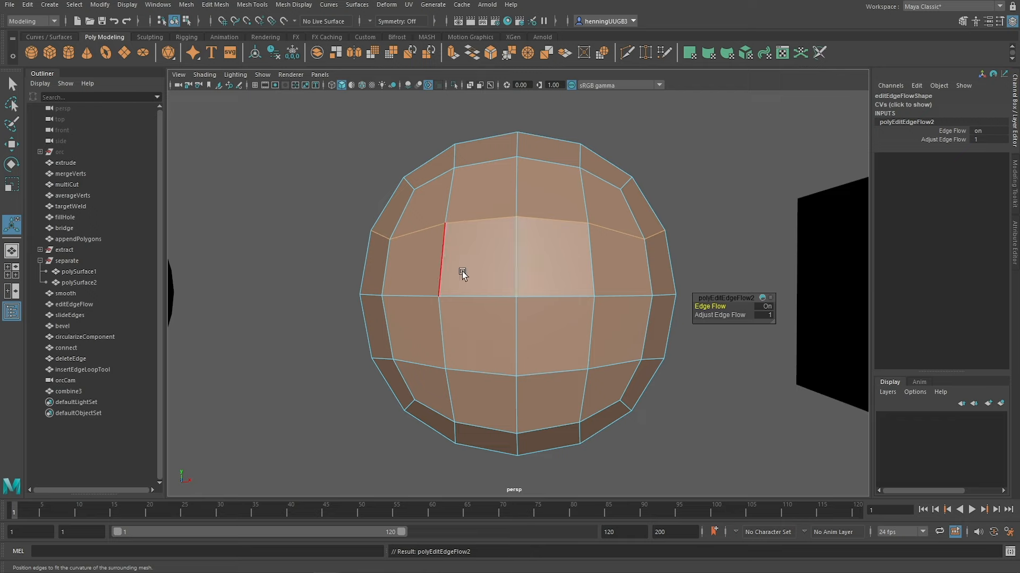
pyautogui.press('F8')
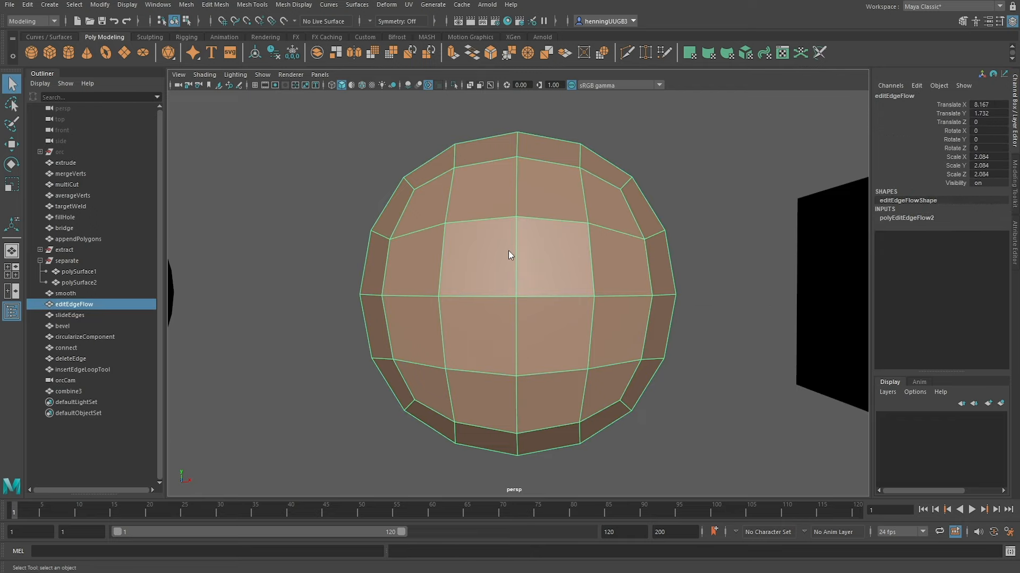
# Step: Insert an edge loop around the sphere just below the upper loop with Multi-Cut, undoing and redoing the first cut
pyautogui.keyDown('shift'); pyautogui.moveTo(508, 251); pyautogui.dragTo(441, 252, button='right'); pyautogui.keyUp('shift')
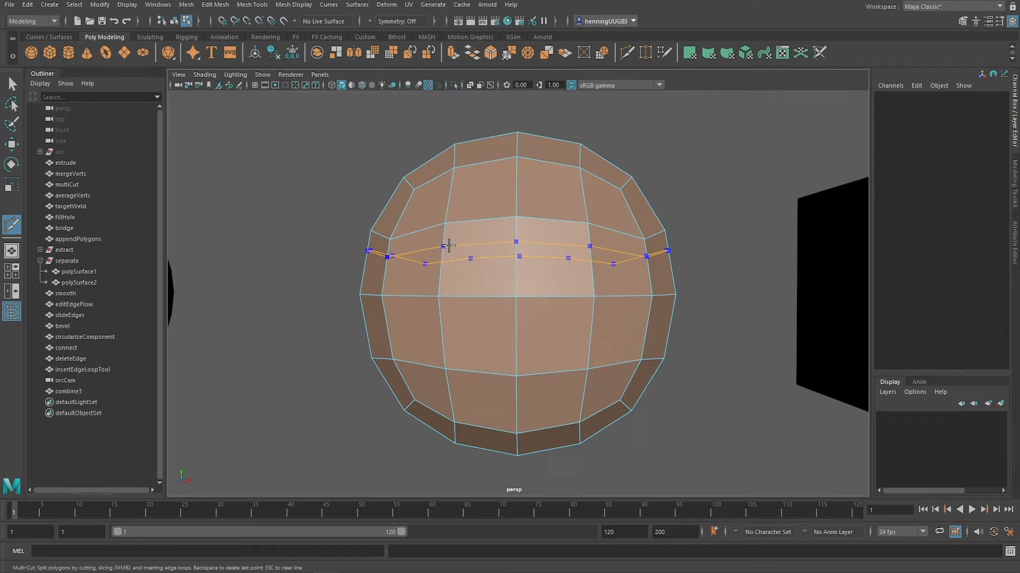
pyautogui.keyDown('ctrl'); pyautogui.click(447, 249); pyautogui.keyUp('ctrl')
pyautogui.hotkey('ctrl', 'z')
pyautogui.keyDown('ctrl'); pyautogui.keyDown('shift'); pyautogui.moveTo(465, 264); pyautogui.dragTo(517, 262, button='right'); pyautogui.keyUp('shift'); pyautogui.keyUp('ctrl')
pyautogui.keyDown('ctrl'); pyautogui.click(464, 254); pyautogui.keyUp('ctrl')
pyautogui.press('q')
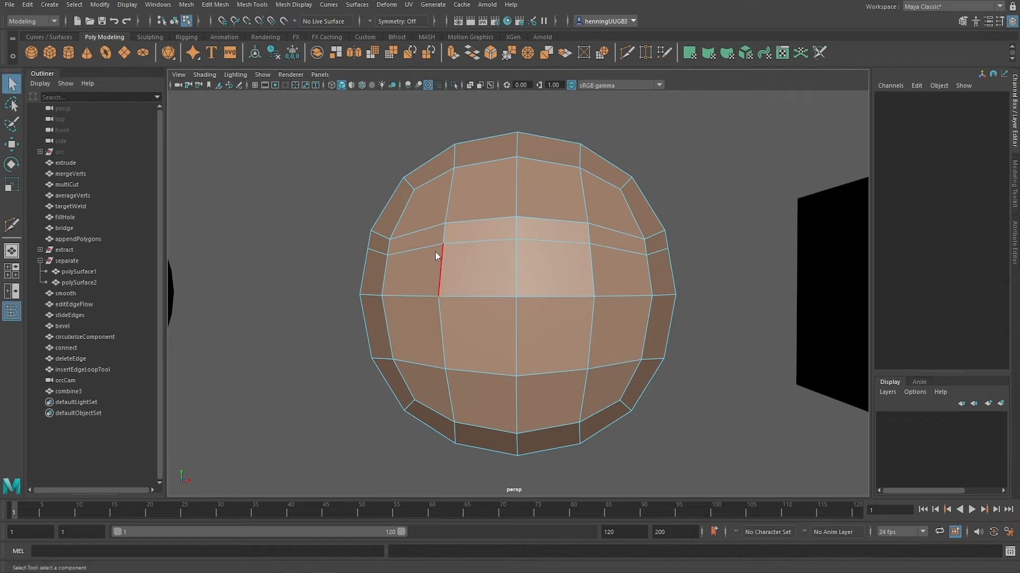
# Step: Pull vertices of the new edge loop outwards on the sphere's side to form spikes
pyautogui.press('w')
pyautogui.keyDown('alt'); pyautogui.moveTo(416, 254); pyautogui.dragTo(625, 270); pyautogui.keyUp('alt')
pyautogui.keyDown('alt'); pyautogui.moveTo(625, 270); pyautogui.dragTo(539, 258, button='middle'); pyautogui.keyUp('alt')
pyautogui.moveTo(613, 248); pyautogui.dragTo(668, 251)
pyautogui.click(487, 272)
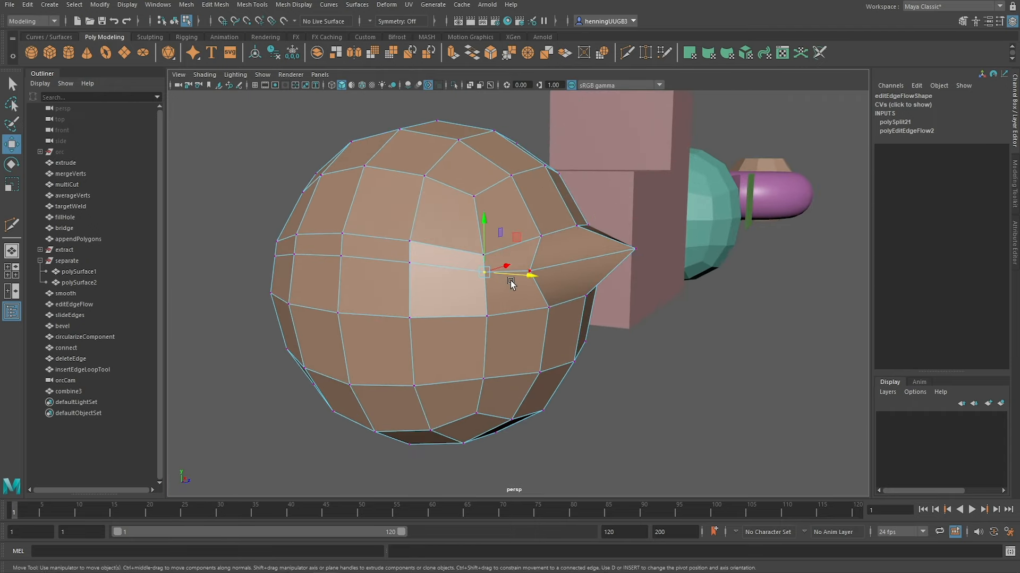
pyautogui.keyDown('alt'); pyautogui.moveTo(511, 281); pyautogui.dragTo(580, 267); pyautogui.keyUp('alt')
pyautogui.click(591, 263)
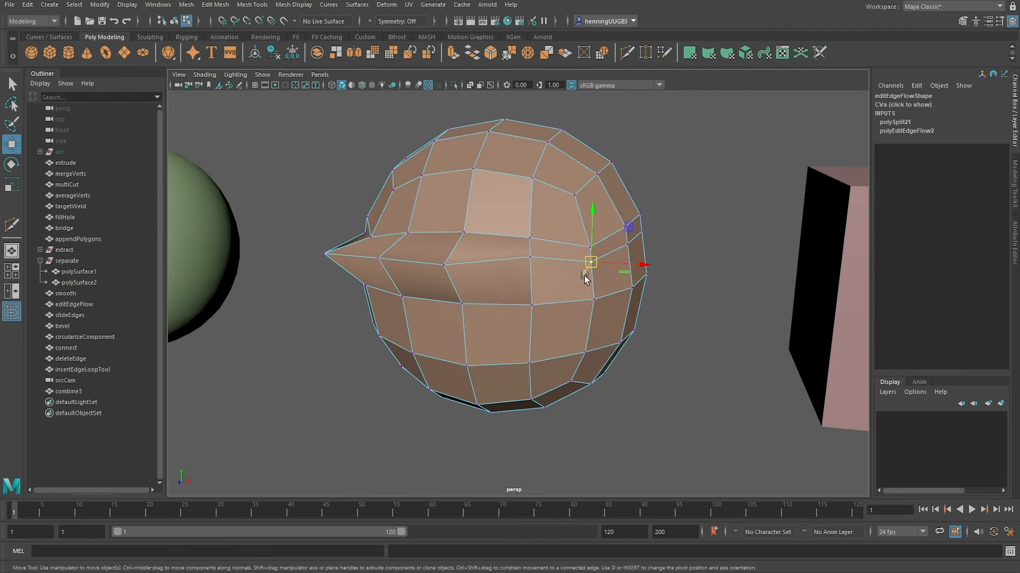
pyautogui.moveTo(640, 275); pyautogui.dragTo(611, 299)
pyautogui.hotkey('ctrl', 'z')
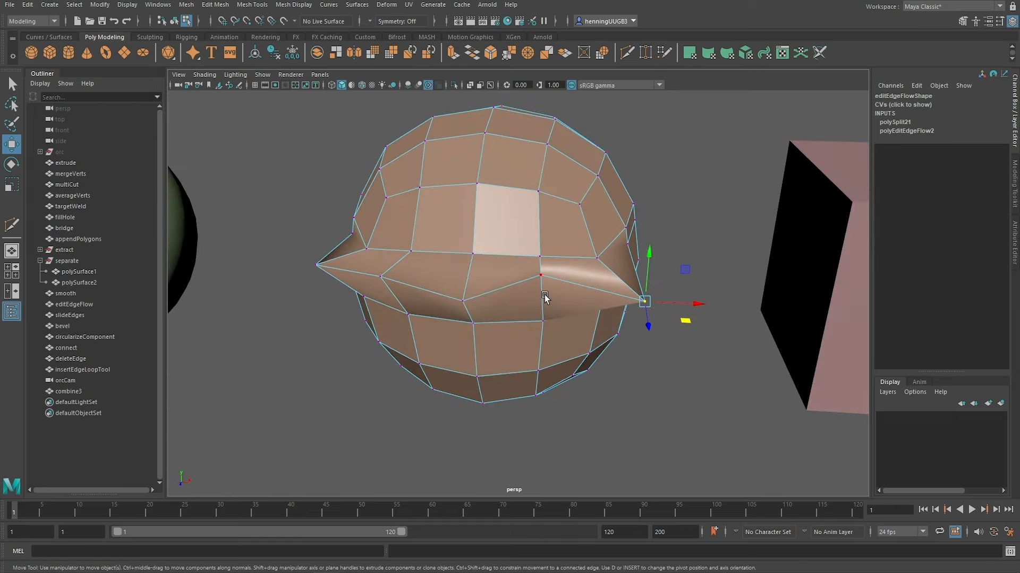
# Step: Displace more vertices of the new loop around the rest of the sphere to distort it further
pyautogui.click(544, 296)
pyautogui.keyDown('alt'); pyautogui.moveTo(544, 295); pyautogui.dragTo(632, 270); pyautogui.keyUp('alt')
pyautogui.click(622, 247)
pyautogui.keyDown('alt'); pyautogui.moveTo(556, 267); pyautogui.dragTo(419, 278); pyautogui.keyUp('alt')
pyautogui.click(658, 258)
pyautogui.click(441, 258)
pyautogui.moveTo(336, 257)
pyautogui.mouseDown()
pyautogui.moveTo(347, 256)
pyautogui.moveTo(334, 257)
pyautogui.mouseUp()
pyautogui.keyDown('alt'); pyautogui.moveTo(580, 270); pyautogui.dragTo(531, 266); pyautogui.keyUp('alt')
pyautogui.click(494, 270)
pyautogui.keyDown('alt'); pyautogui.moveTo(452, 292); pyautogui.dragTo(580, 277); pyautogui.keyUp('alt')
pyautogui.moveTo(639, 257); pyautogui.dragTo(649, 257)
# Step: Select the distorted edge loop, try Edit Edge Flow on it, and undo the correction
pyautogui.keyDown('alt'); pyautogui.moveTo(510, 295); pyautogui.dragTo(489, 235); pyautogui.keyUp('alt')
pyautogui.click(458, 227)
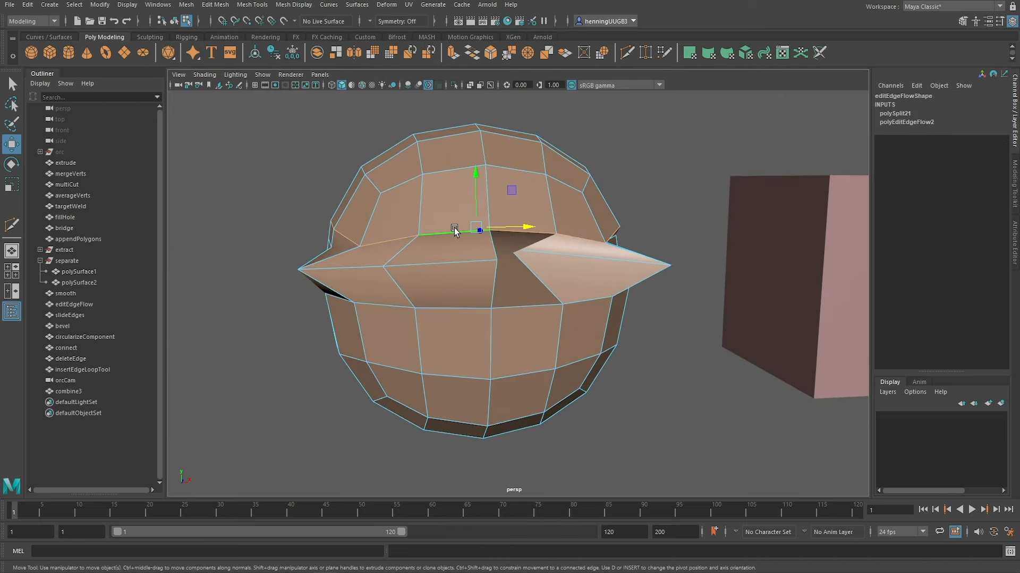
pyautogui.doubleClick(456, 306)
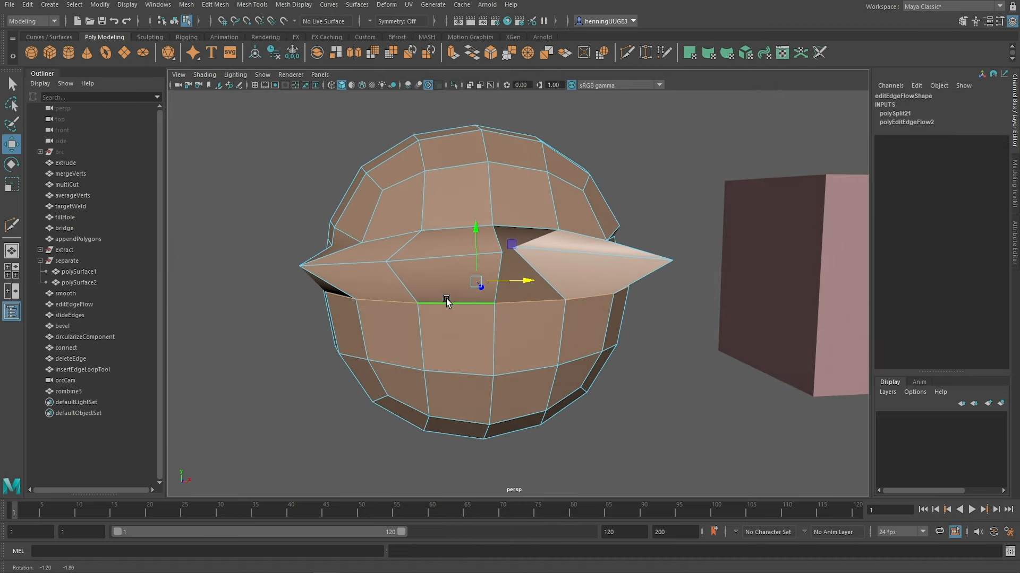
pyautogui.doubleClick(440, 260)
pyautogui.keyDown('alt'); pyautogui.moveTo(539, 271); pyautogui.dragTo(505, 250); pyautogui.keyUp('alt')
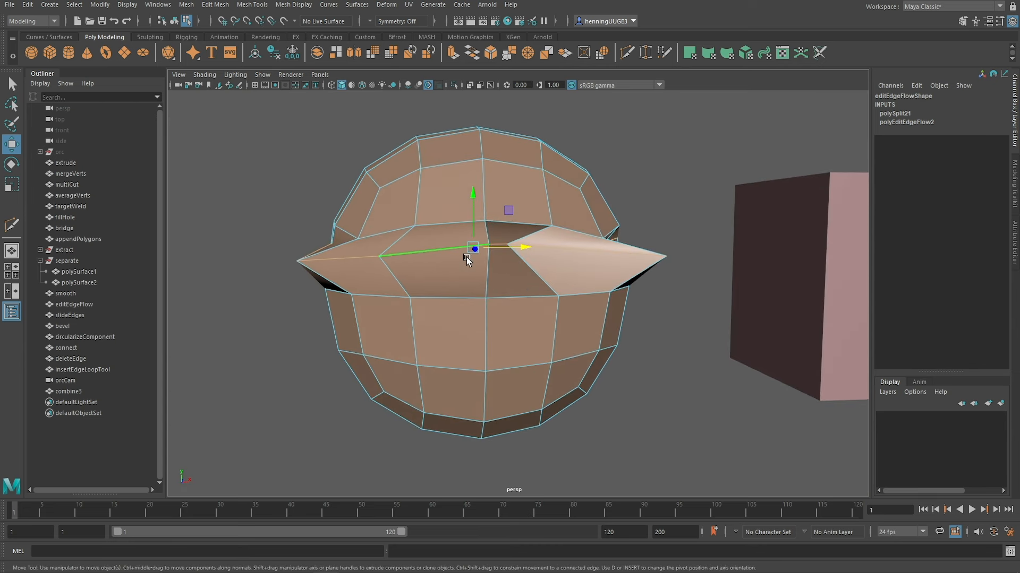
pyautogui.keyDown('shift'); pyautogui.moveTo(467, 256); pyautogui.dragTo(473, 361, button='right'); pyautogui.keyUp('shift')
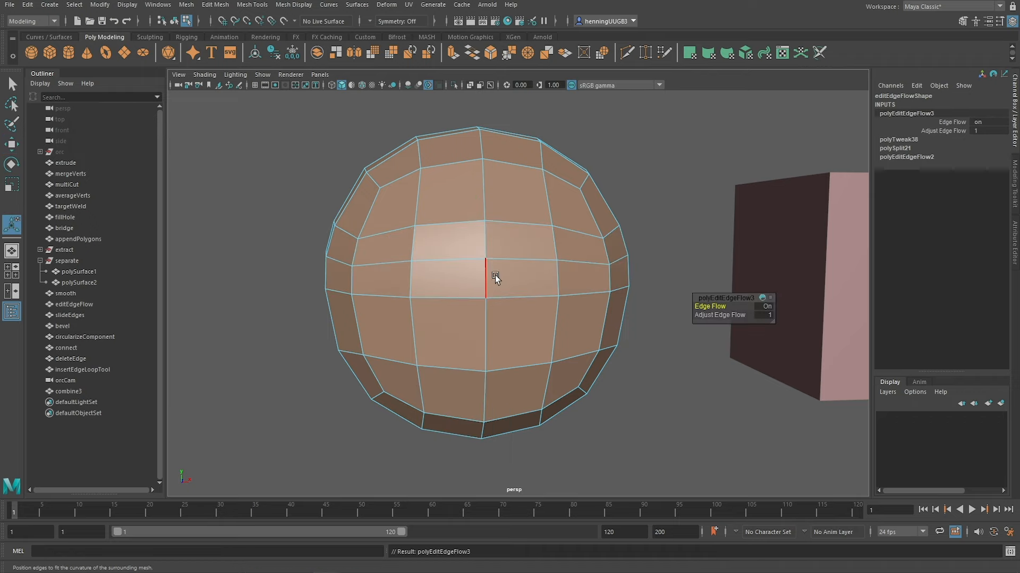
pyautogui.hotkey('ctrl', 'z')
pyautogui.hotkey('shift', 'z')
pyautogui.doubleClick(470, 261)
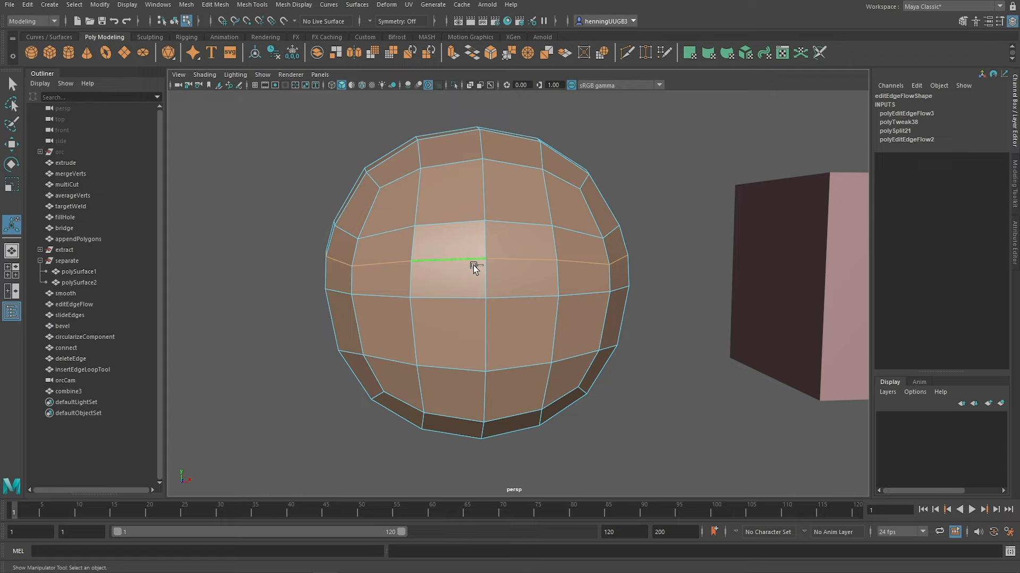
pyautogui.hotkey('ctrl', 'z')
pyautogui.hotkey('ctrl', 'z')
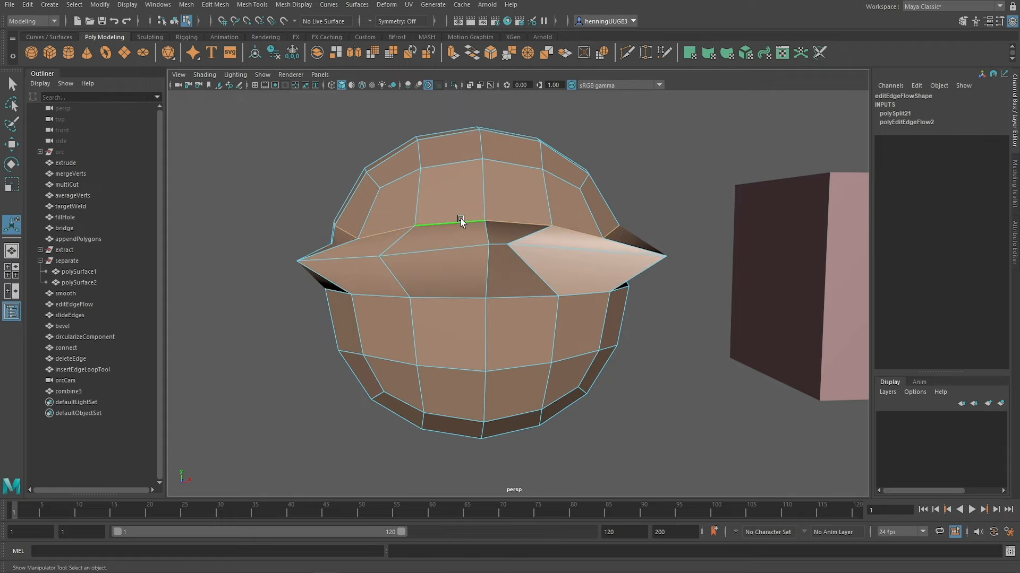
# Step: Select the distorted loop between its two neighbouring loops and apply Edit Edge Flow to it
pyautogui.keyDown('alt'); pyautogui.moveTo(452, 299); pyautogui.dragTo(467, 253); pyautogui.keyUp('alt')
pyautogui.doubleClick(466, 251)
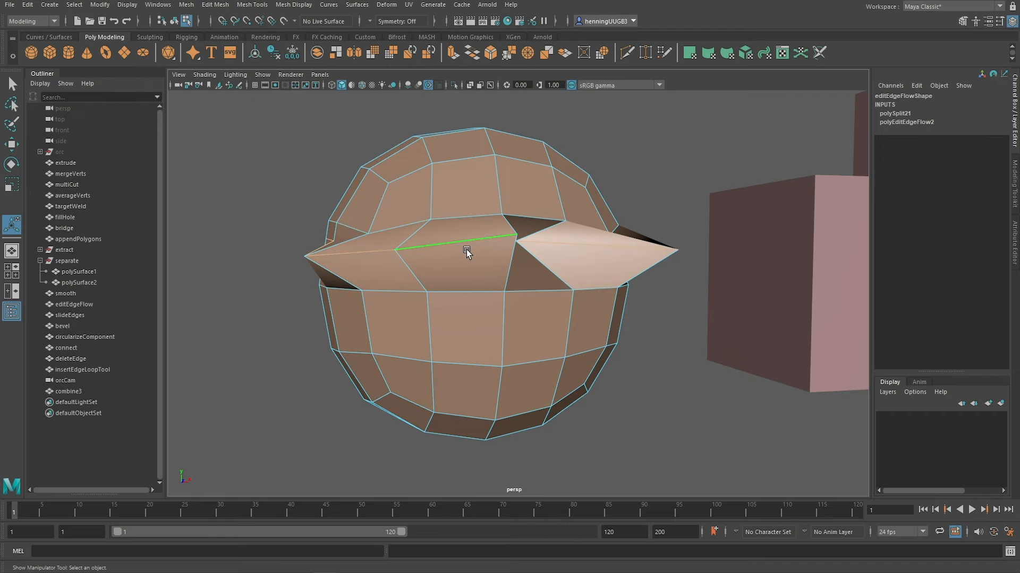
pyautogui.keyDown('shift'); pyautogui.moveTo(474, 248); pyautogui.dragTo(477, 355, button='right'); pyautogui.keyUp('shift')
pyautogui.keyDown('alt'); pyautogui.moveTo(475, 308); pyautogui.dragTo(444, 297); pyautogui.keyUp('alt')
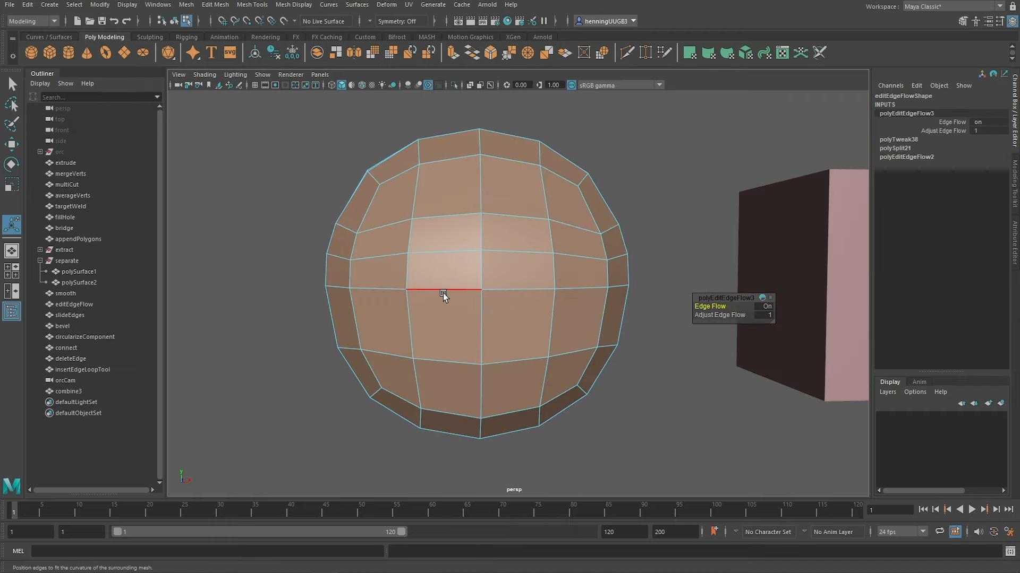
# Step: Repeat Edit Edge Flow alternately on the sphere's horizontal edge loops to even out their spacing
pyautogui.press('t')
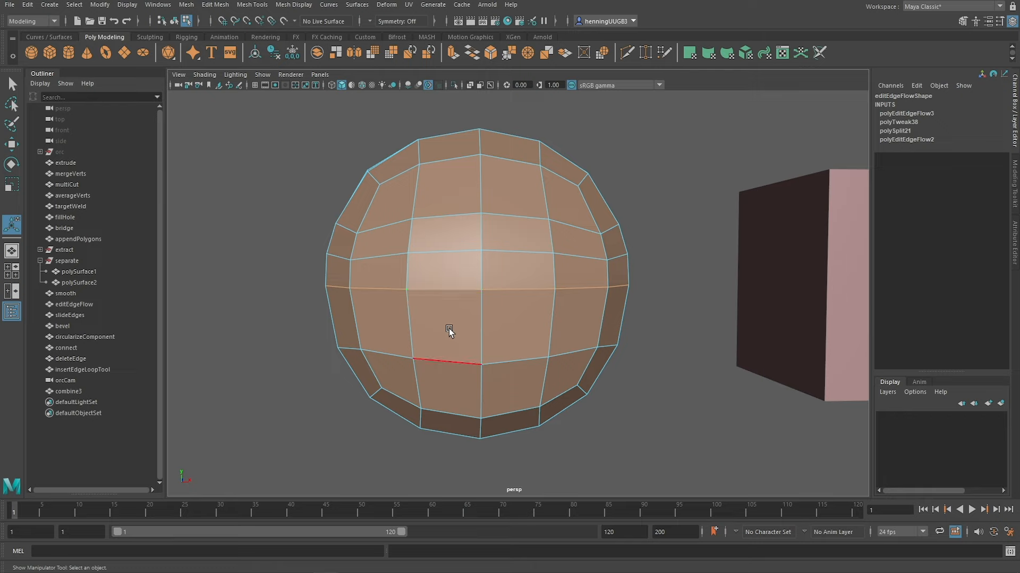
pyautogui.press('g')
pyautogui.doubleClick(459, 222)
pyautogui.press('g')
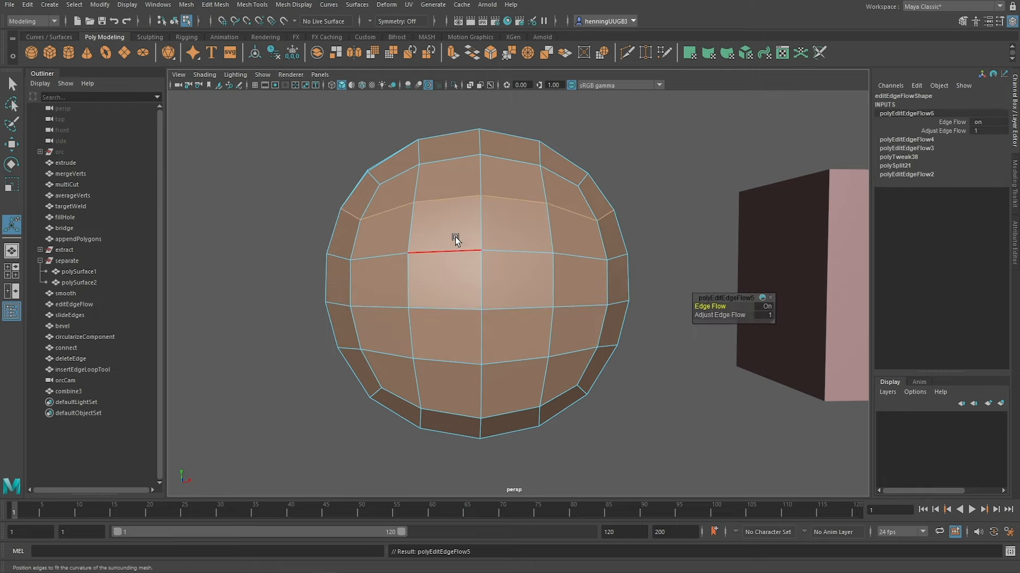
pyautogui.doubleClick(453, 245)
pyautogui.press('g')
pyautogui.doubleClick(445, 316)
pyautogui.press('g')
pyautogui.doubleClick(443, 252)
pyautogui.press('g')
pyautogui.doubleClick(444, 198)
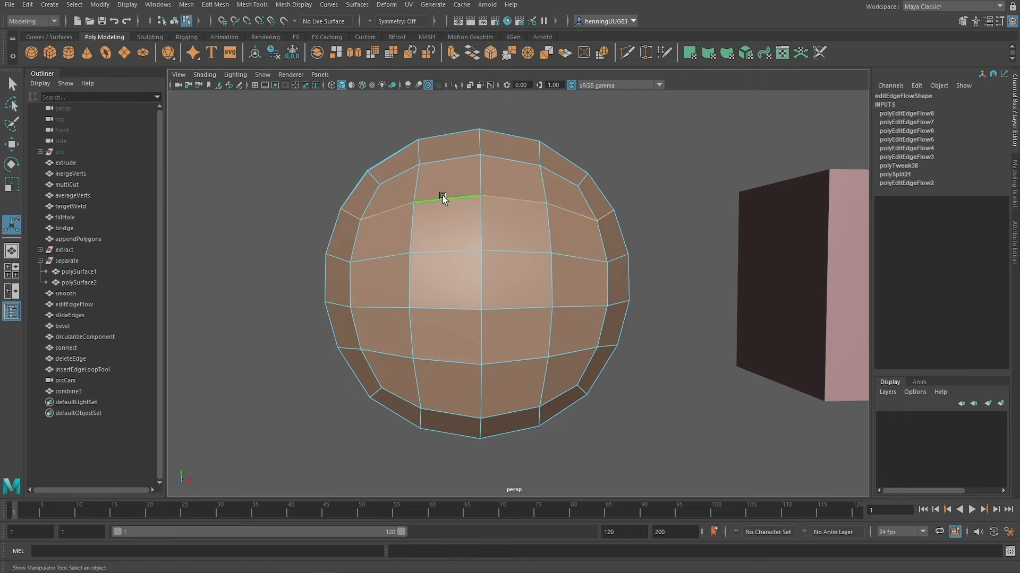
pyautogui.press('g')
pyautogui.doubleClick(438, 362)
pyautogui.press('g')
pyautogui.doubleClick(446, 309)
pyautogui.press('g')
pyautogui.doubleClick(446, 250)
pyautogui.press('g')
pyautogui.doubleClick(449, 201)
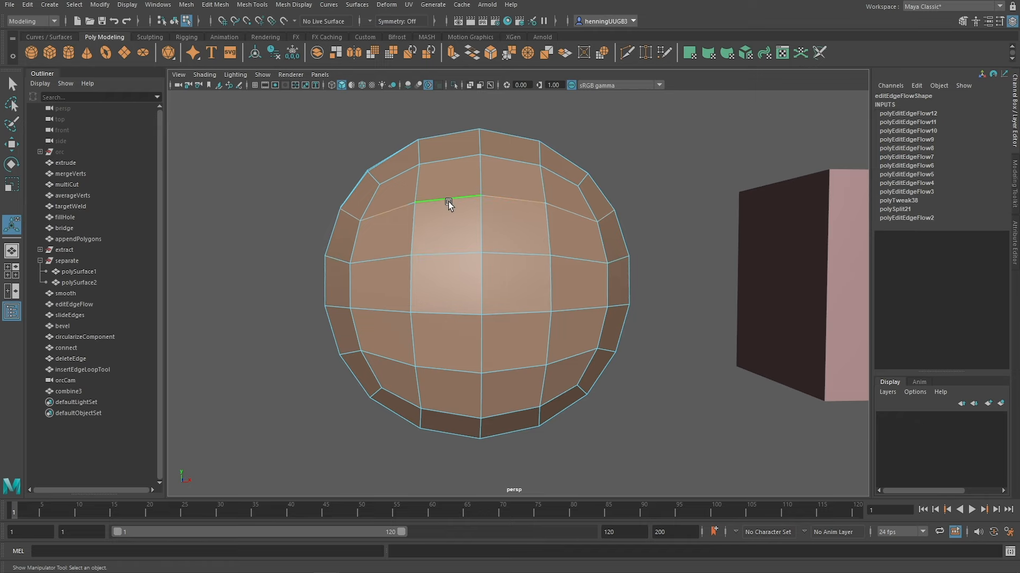
pyautogui.press('g')
# Step: Repeat Edit Edge Flow on the topmost horizontal loop and a vertical loop, and return to object mode
pyautogui.doubleClick(447, 161)
pyautogui.press('g')
pyautogui.doubleClick(417, 179)
pyautogui.press('g')
pyautogui.click(548, 190)
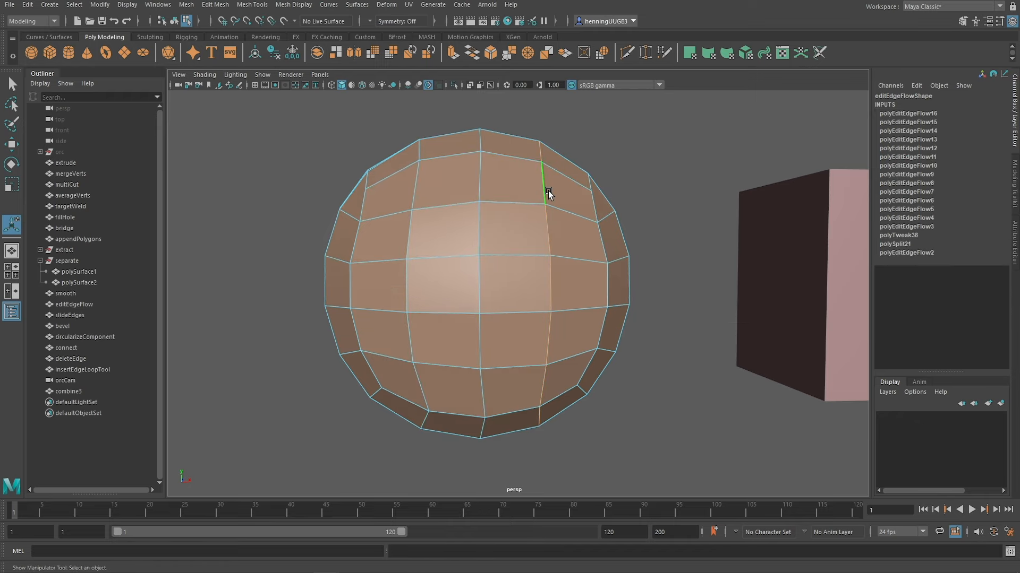
pyautogui.moveTo(518, 253); pyautogui.dragTo(540, 234, button='right')
# Step: Select the turquoise slideEdges sphere and frame it in the viewport
pyautogui.scroll(-4, 518, 263)
pyautogui.keyDown('alt'); pyautogui.moveTo(489, 293); pyautogui.dragTo(464, 268); pyautogui.keyUp('alt')
pyautogui.scroll(2, 517, 281)
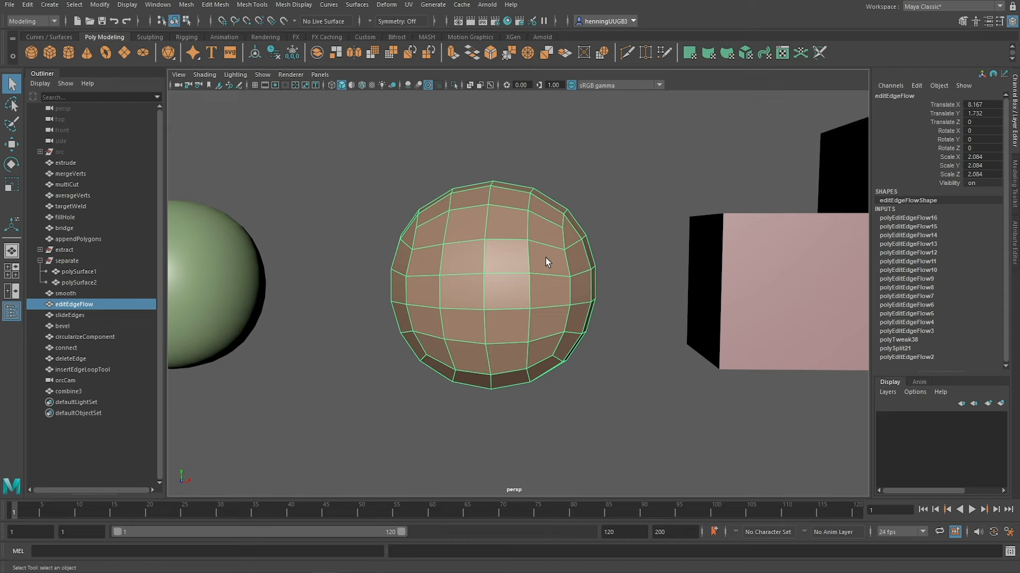
pyautogui.press('Right')
pyautogui.press('f')
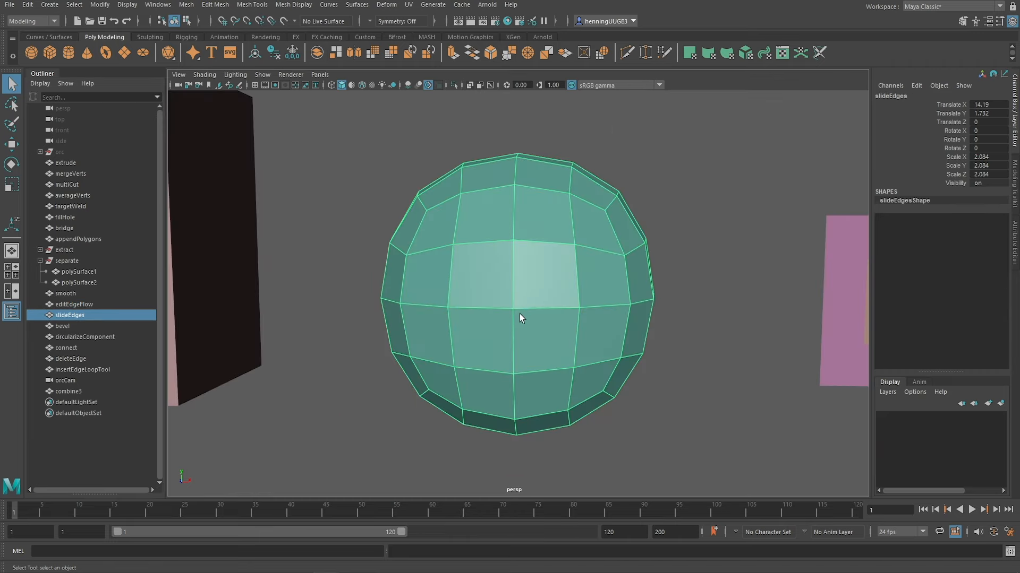
# Step: Switch to edge selection and select the sphere's central vertical edge loop
pyautogui.moveTo(519, 293); pyautogui.dragTo(508, 259, button='right')
pyautogui.click(504, 264)
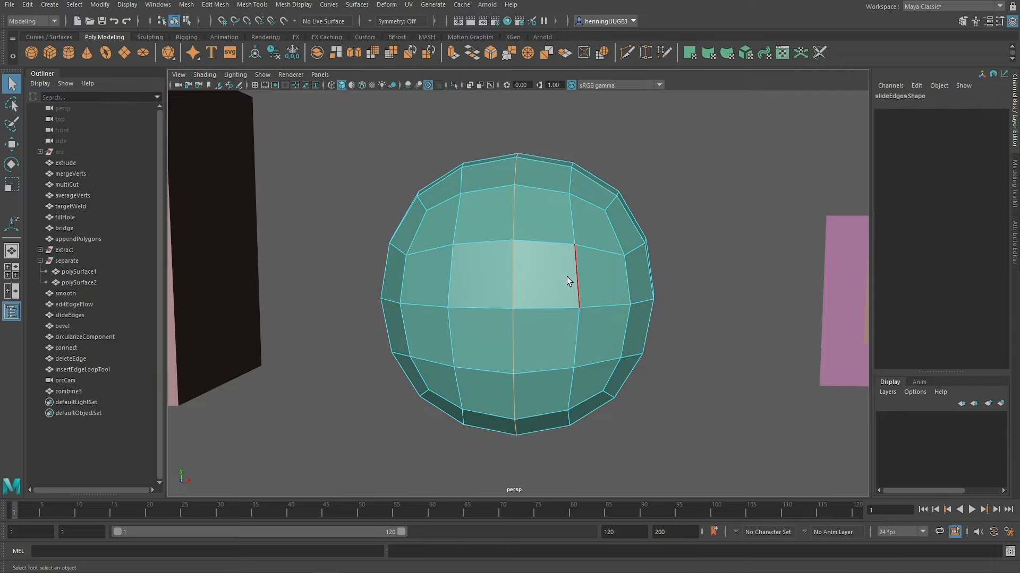
# Step: Try moving the selected loop sideways with the Move tool, and undo the move
pyautogui.press('w')
pyautogui.moveTo(551, 293); pyautogui.dragTo(538, 310)
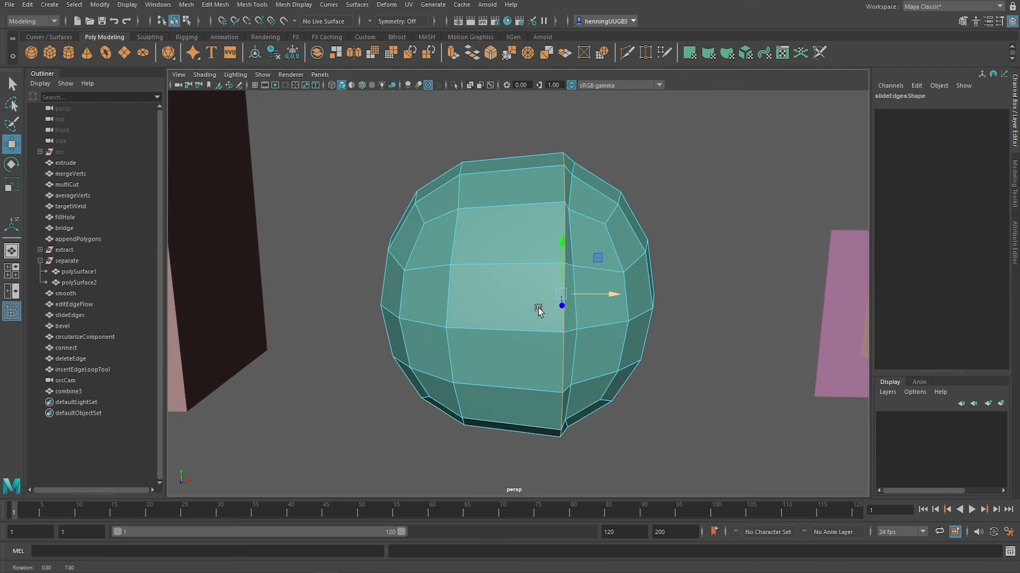
pyautogui.hotkey('ctrl', 'z')
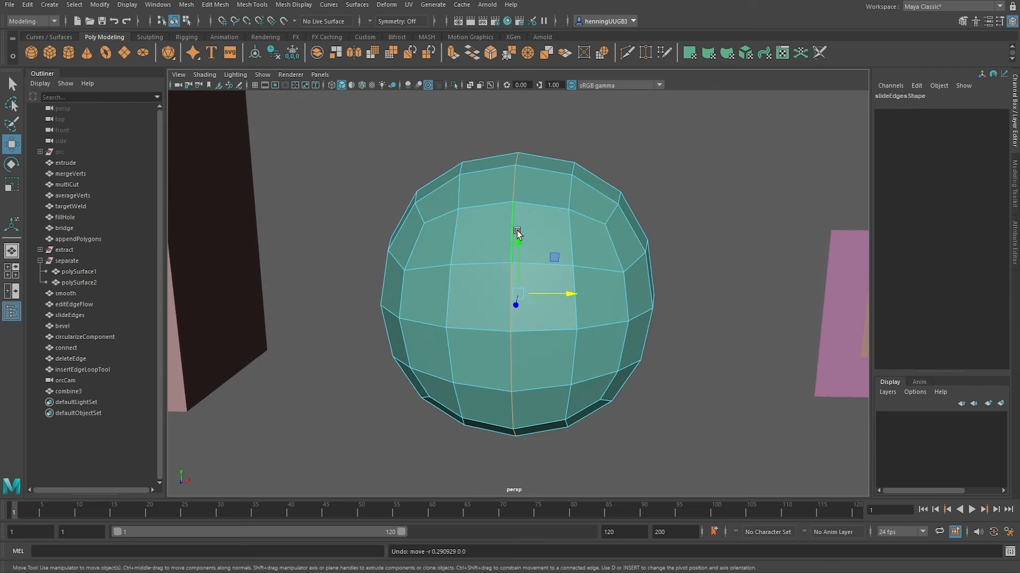
# Step: Slide the central vertical loop sideways along the sphere's surface with the Slide Edge Tool
pyautogui.keyDown('shift'); pyautogui.rightClick(534, 229); pyautogui.keyUp('shift')
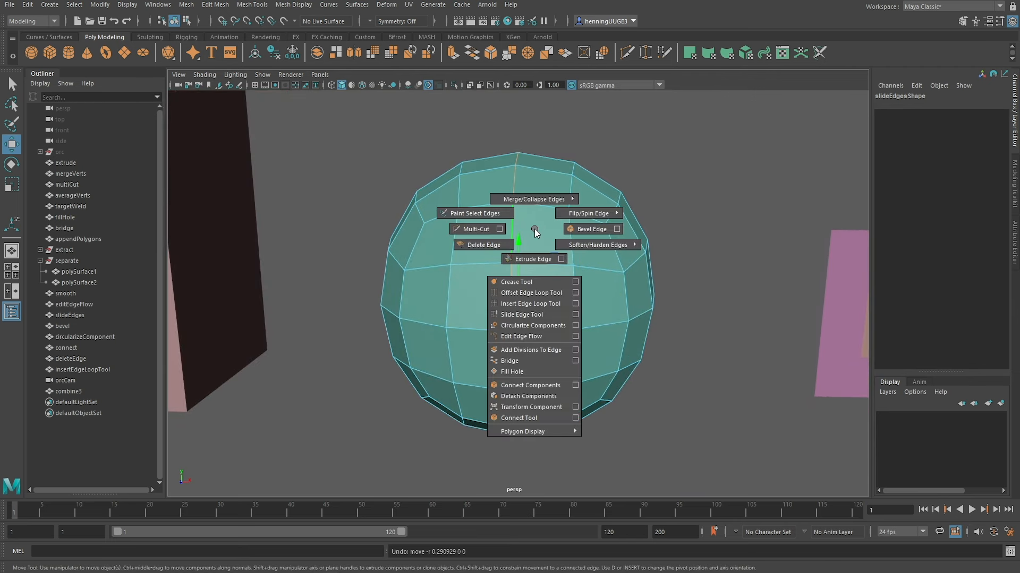
pyautogui.click(530, 314)
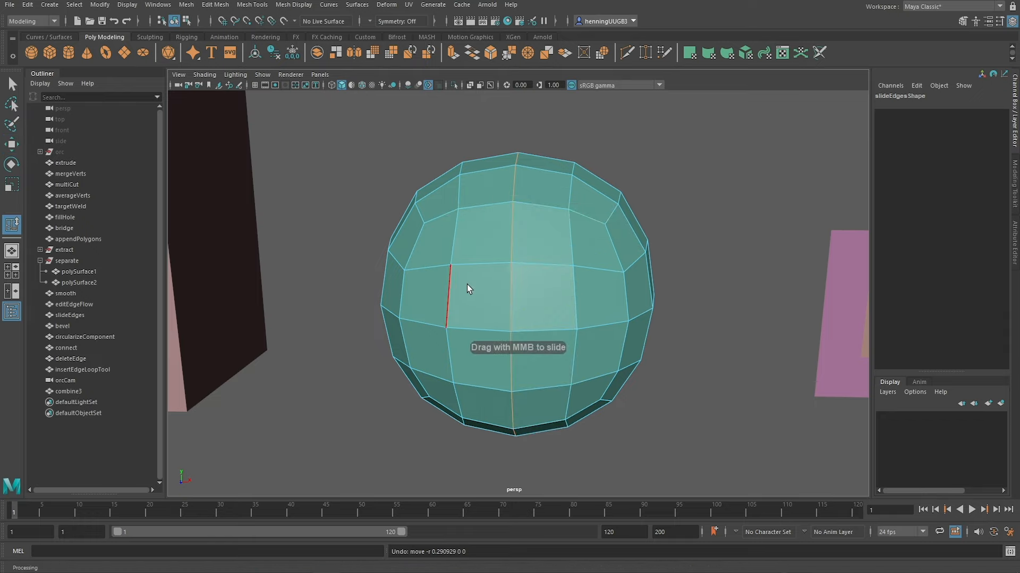
pyautogui.moveTo(475, 285); pyautogui.dragTo(456, 284, button='middle')
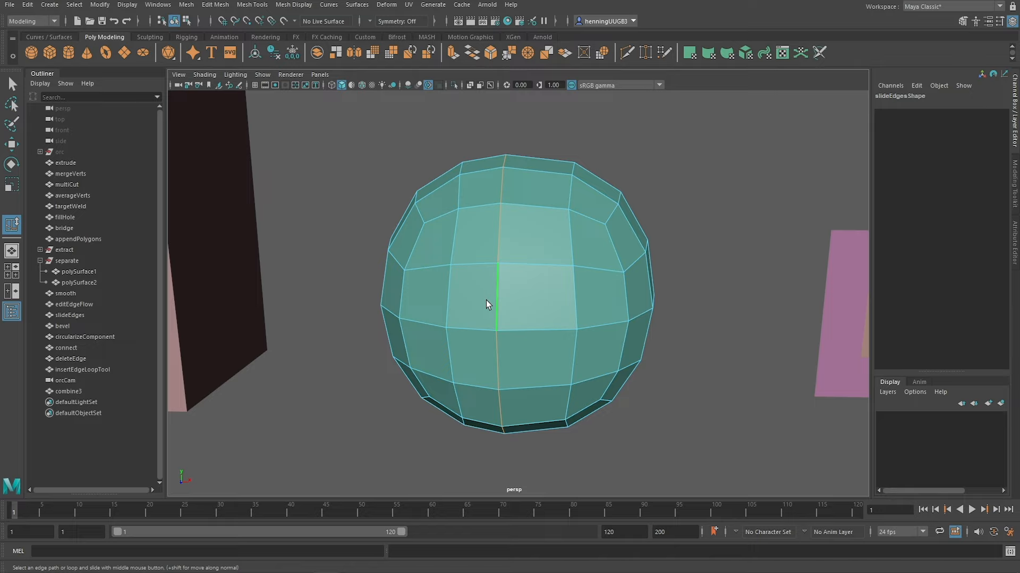
pyautogui.moveTo(486, 300)
pyautogui.mouseDown(button='middle')
pyautogui.moveTo(527, 301)
pyautogui.moveTo(454, 307)
pyautogui.moveTo(505, 303)
pyautogui.moveTo(489, 303)
pyautogui.mouseUp(button='middle')
pyautogui.moveTo(517, 300); pyautogui.dragTo(492, 290, button='middle')
# Step: Slide the vertical loop along its normals to pinch the sphere's middle deeply inward
pyautogui.keyDown('alt'); pyautogui.moveTo(575, 261); pyautogui.dragTo(540, 271); pyautogui.keyUp('alt')
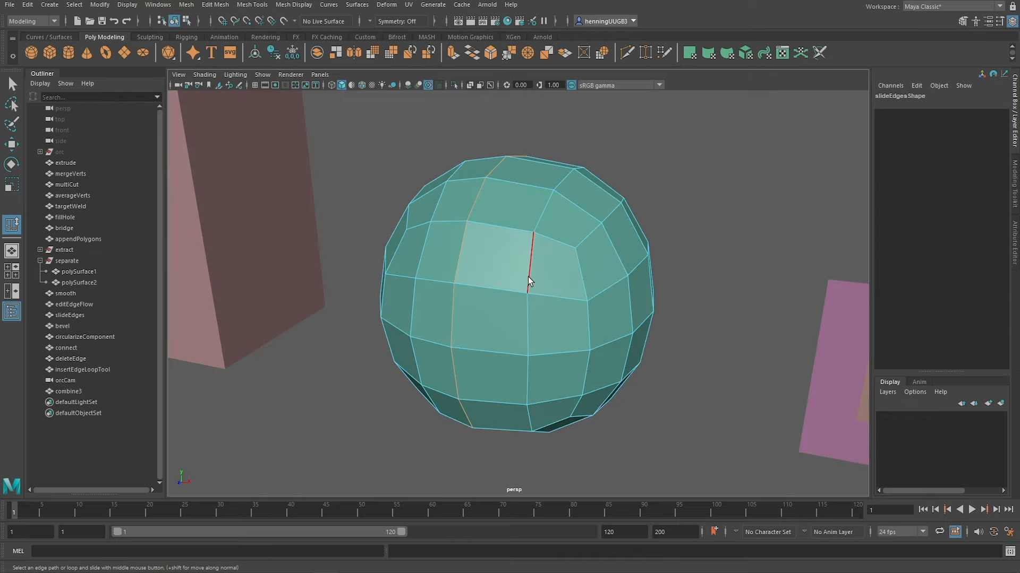
pyautogui.moveTo(526, 276)
pyautogui.keyDown('shift'); pyautogui.mouseDown(button='middle')
pyautogui.moveTo(543, 281)
pyautogui.moveTo(510, 281)
pyautogui.moveTo(520, 291)
pyautogui.mouseUp(button='middle'); pyautogui.keyUp('shift')
pyautogui.keyDown('alt'); pyautogui.moveTo(521, 291); pyautogui.dragTo(546, 275); pyautogui.keyUp('alt')
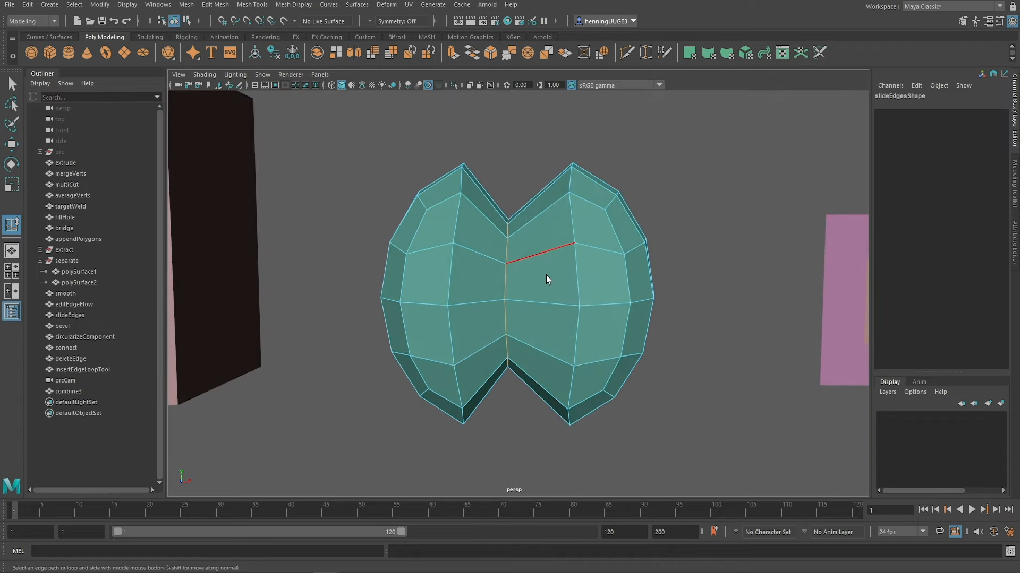
pyautogui.keyDown('shift'); pyautogui.moveTo(546, 275); pyautogui.dragTo(544, 273, button='middle'); pyautogui.keyUp('shift')
# Step: Select only the outer edges of one half of the pinched sphere and slide them, both along the surface and along their normals
pyautogui.moveTo(697, 430); pyautogui.dragTo(525, 148)
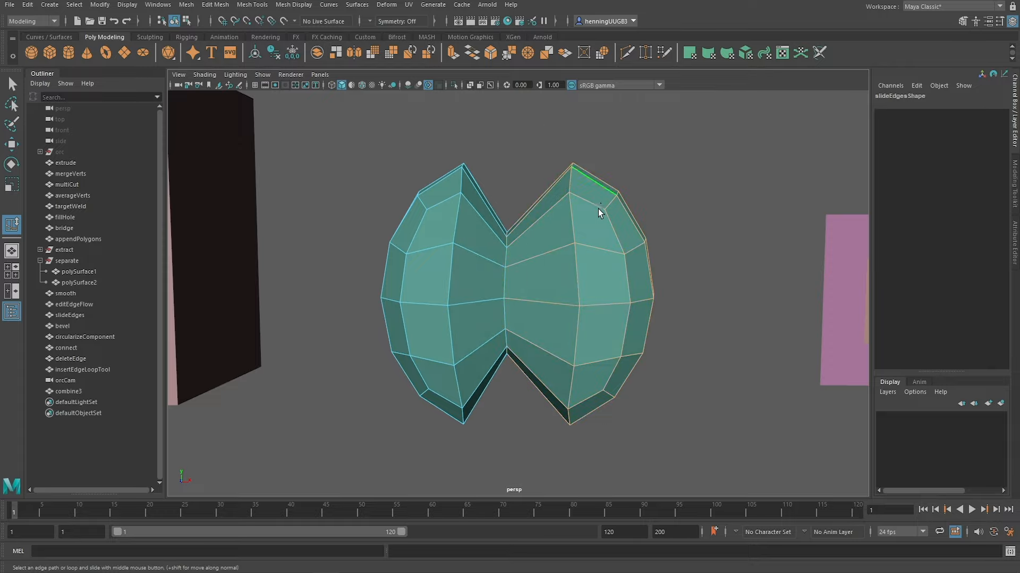
pyautogui.keyDown('ctrl'); pyautogui.moveTo(487, 188); pyautogui.dragTo(559, 373); pyautogui.keyUp('ctrl')
pyautogui.keyDown('alt'); pyautogui.moveTo(508, 328); pyautogui.dragTo(607, 304); pyautogui.keyUp('alt')
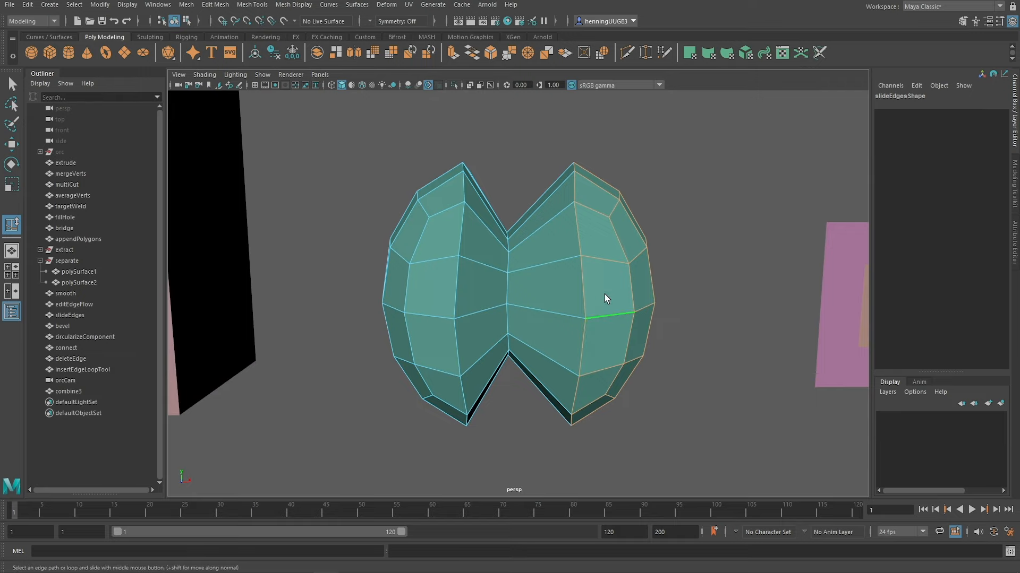
pyautogui.moveTo(605, 295); pyautogui.dragTo(612, 292, button='middle')
pyautogui.keyDown('alt'); pyautogui.moveTo(613, 293); pyautogui.dragTo(613, 305); pyautogui.keyUp('alt')
pyautogui.keyDown('shift'); pyautogui.moveTo(612, 300); pyautogui.dragTo(605, 298, button='middle'); pyautogui.keyUp('shift')
# Step: Reselect the pinched central loop and slide it along its normals
pyautogui.keyDown('alt'); pyautogui.moveTo(567, 317); pyautogui.dragTo(552, 314); pyautogui.keyUp('alt')
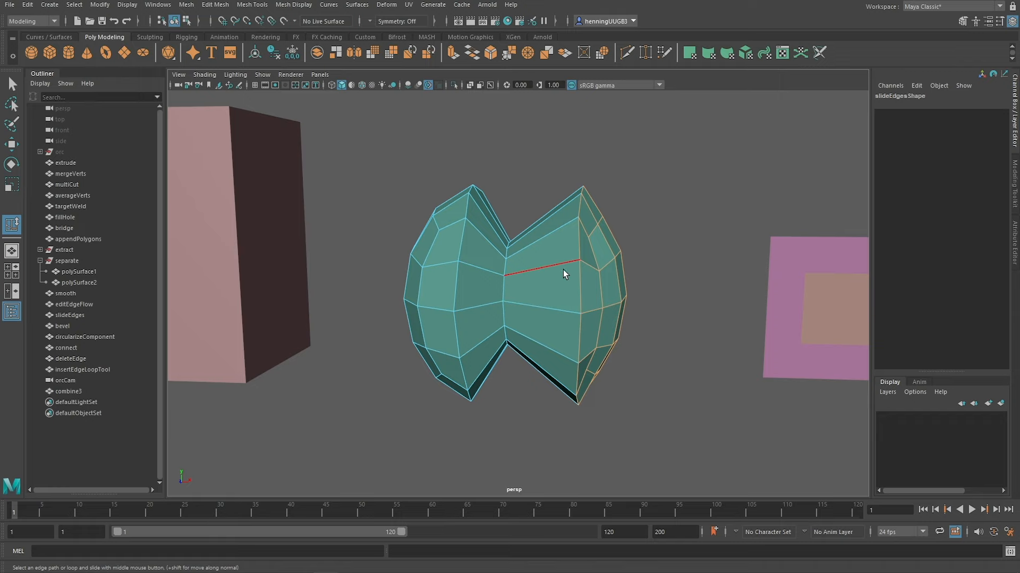
pyautogui.moveTo(563, 270)
pyautogui.keyDown('alt'); pyautogui.mouseDown()
pyautogui.moveTo(533, 273)
pyautogui.moveTo(558, 276)
pyautogui.mouseUp(); pyautogui.keyUp('alt')
pyautogui.doubleClick(502, 294)
pyautogui.moveTo(522, 298)
pyautogui.keyDown('shift'); pyautogui.mouseDown(button='middle')
pyautogui.moveTo(565, 276)
pyautogui.moveTo(506, 306)
pyautogui.mouseUp(button='middle'); pyautogui.keyUp('shift')
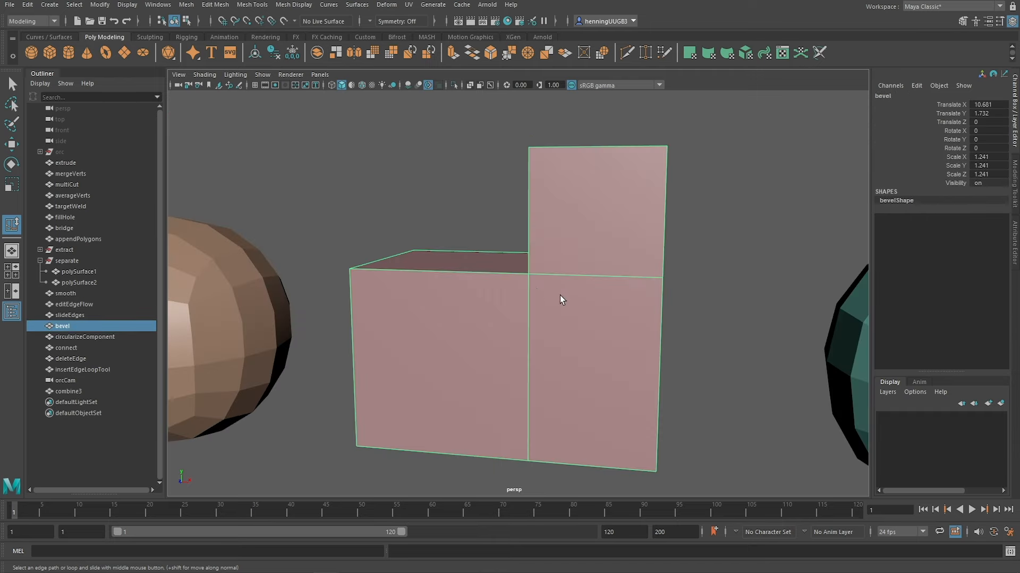
# Step: Bevel one top edge of the bevel object's tall part with fraction 0.51, 4 segments and depth -1
pyautogui.keyDown('alt'); pyautogui.moveTo(604, 296); pyautogui.dragTo(594, 273); pyautogui.keyUp('alt')
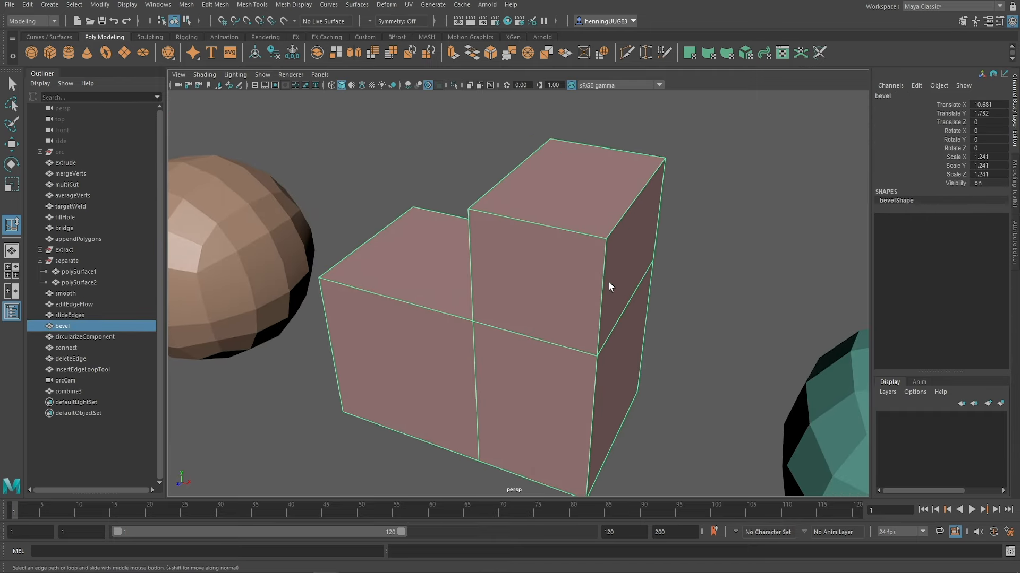
pyautogui.moveTo(609, 282); pyautogui.dragTo(612, 235, button='right')
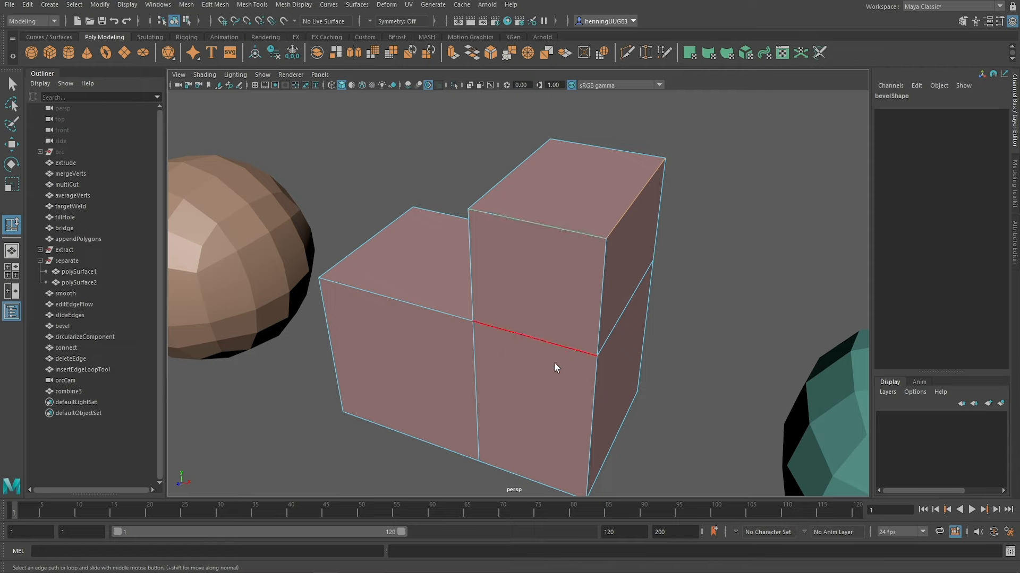
pyautogui.click(617, 232)
pyautogui.keyDown('shift'); pyautogui.rightClick(534, 269); pyautogui.keyUp('shift')
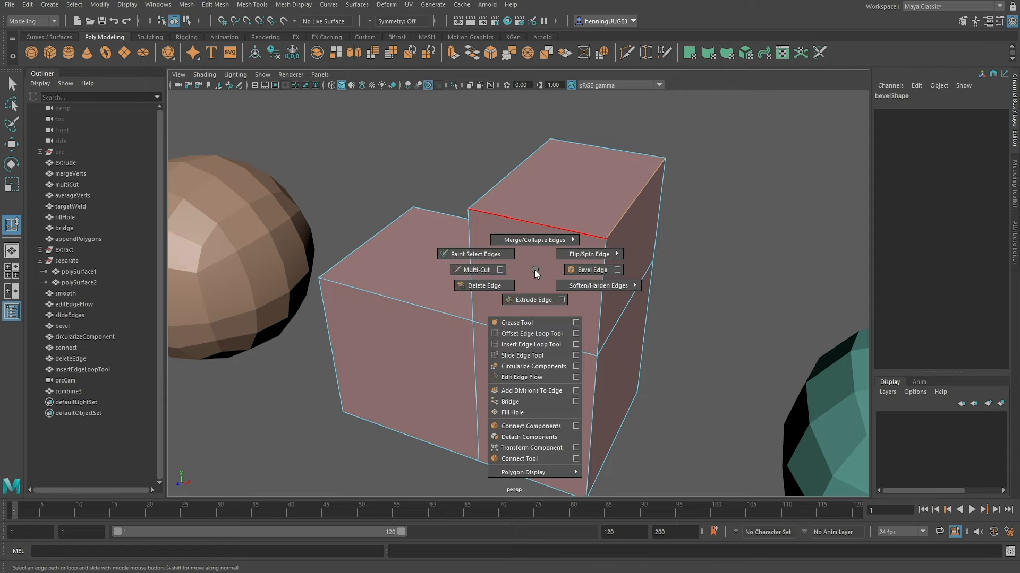
pyautogui.click(607, 271)
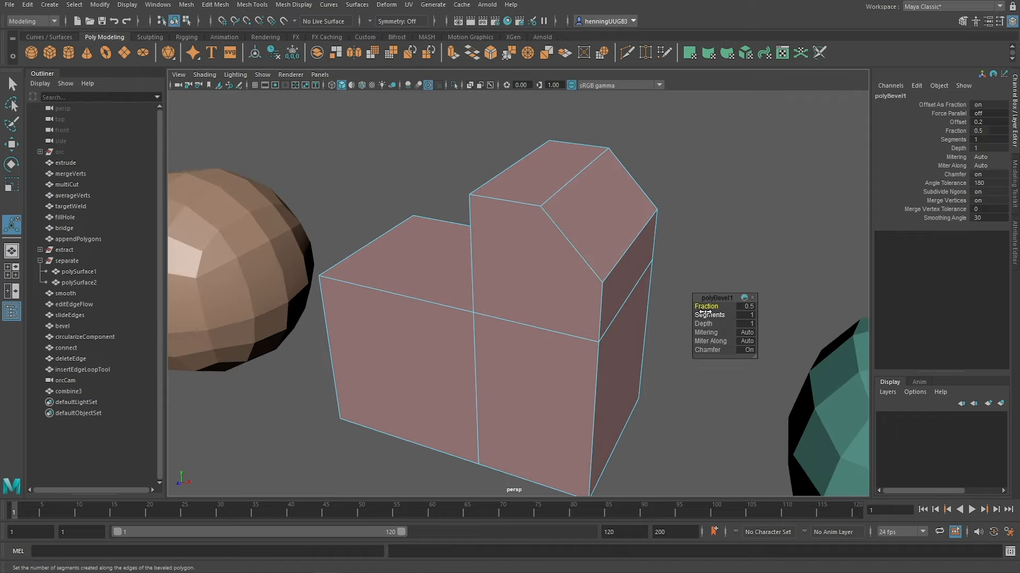
pyautogui.moveTo(704, 307); pyautogui.dragTo(576, 323)
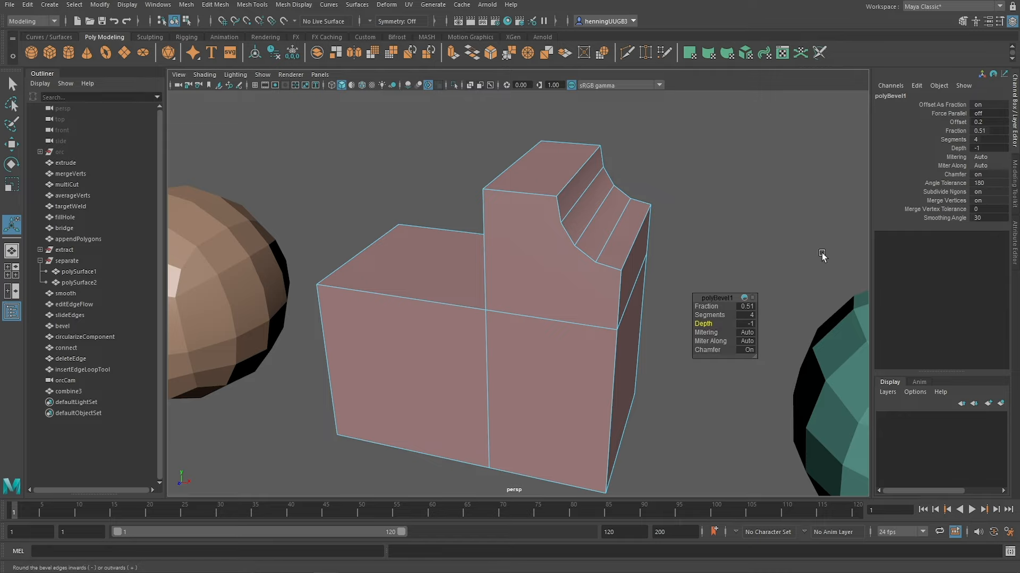
# Step: Undo the bevel setting changes and the single-edge bevel
pyautogui.hotkey('ctrl', 'z')
pyautogui.hotkey('ctrl', 'z')
pyautogui.hotkey('ctrl', 'z')
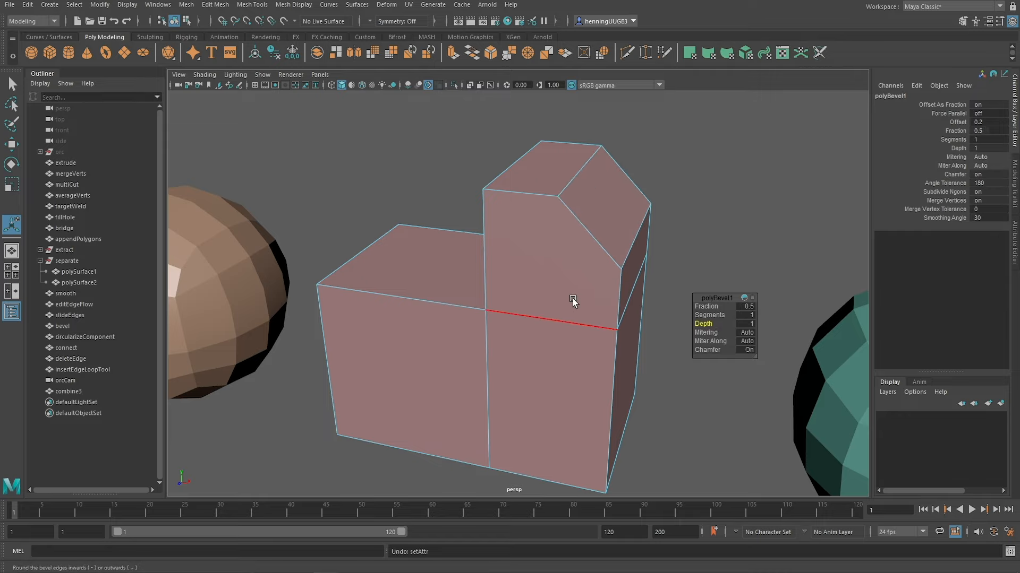
pyautogui.hotkey('ctrl', 'z')
# Step: Bevel all edges of the L-shaped block with a fraction of 0.15
pyautogui.scroll(-5, 573, 301)
pyautogui.keyDown('alt'); pyautogui.moveTo(507, 383); pyautogui.dragTo(535, 315); pyautogui.keyUp('alt')
pyautogui.keyDown('shift'); pyautogui.moveTo(536, 315); pyautogui.dragTo(613, 317, button='right'); pyautogui.keyUp('shift')
pyautogui.scroll(3, 582, 289)
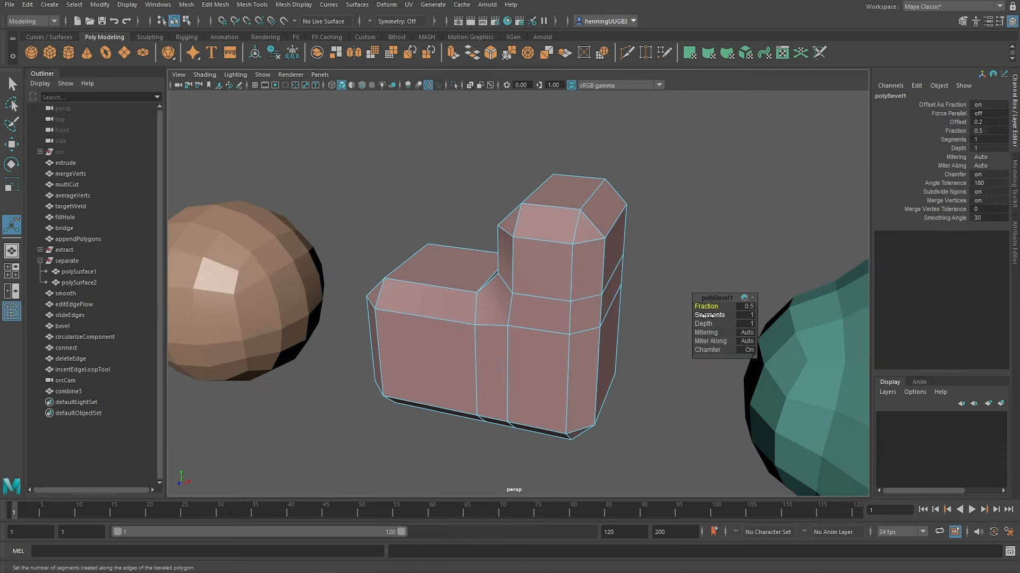
pyautogui.moveTo(709, 306); pyautogui.dragTo(689, 310)
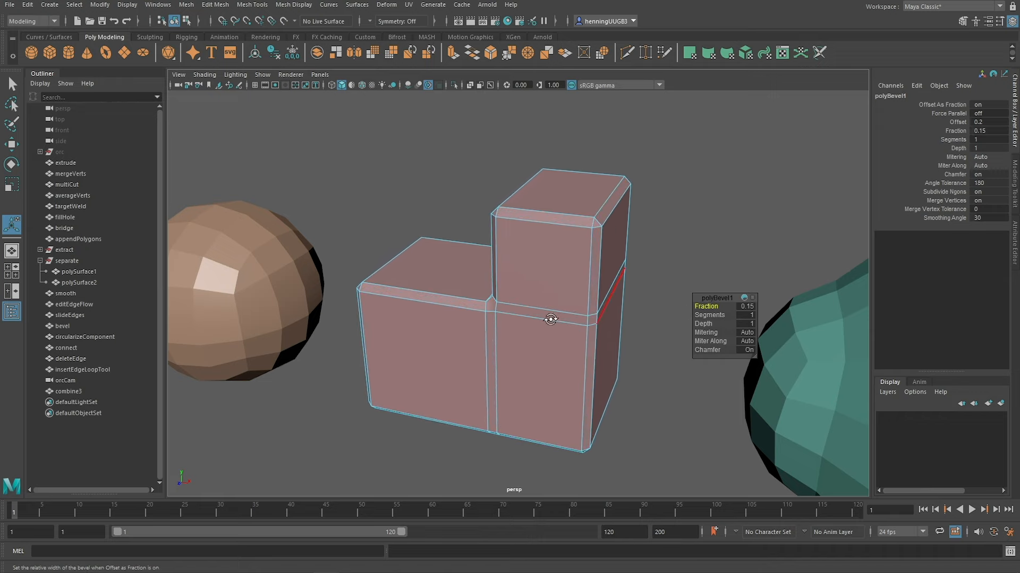
# Step: Set the block's bevel to 2 segments
pyautogui.keyDown('alt'); pyautogui.moveTo(549, 319); pyautogui.dragTo(398, 279); pyautogui.keyUp('alt')
pyautogui.keyDown('alt'); pyautogui.moveTo(398, 279); pyautogui.dragTo(451, 371, button='right'); pyautogui.keyUp('alt')
pyautogui.keyDown('alt'); pyautogui.moveTo(451, 371); pyautogui.dragTo(535, 313); pyautogui.keyUp('alt')
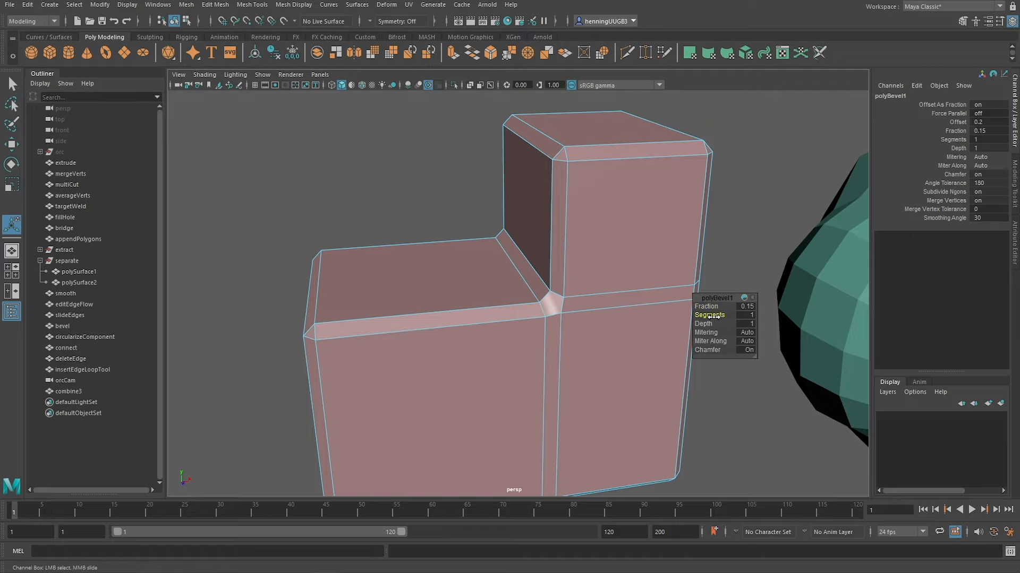
pyautogui.moveTo(712, 317); pyautogui.dragTo(717, 316)
pyautogui.keyDown('alt'); pyautogui.moveTo(627, 323); pyautogui.dragTo(613, 304); pyautogui.keyUp('alt')
# Step: Lower the bevel's depth so its edges curve inward, and return to object mode with the Select tool
pyautogui.press('ctrl')
pyautogui.press('ctrl')
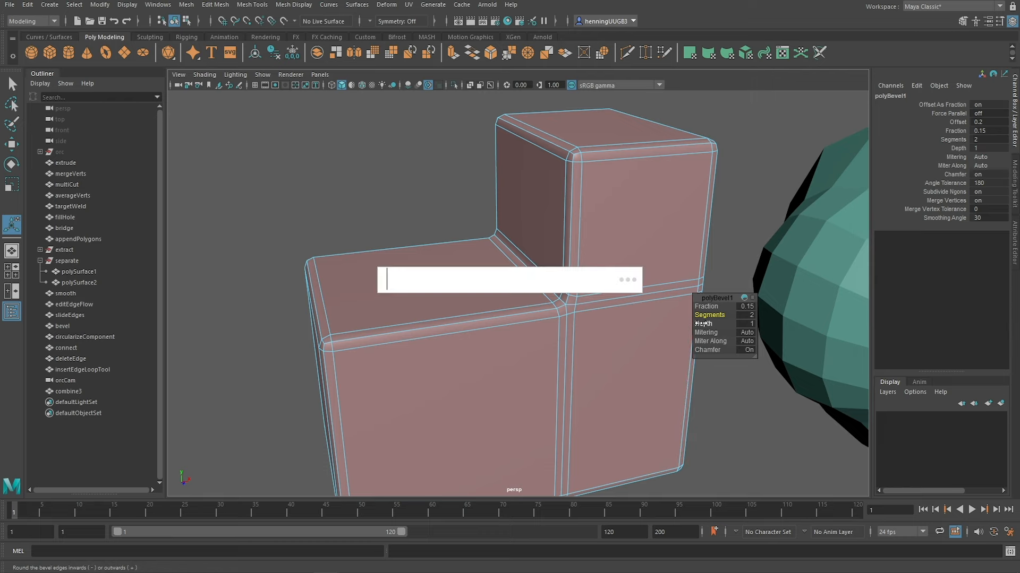
pyautogui.moveTo(701, 324); pyautogui.dragTo(531, 283)
pyautogui.press('q')
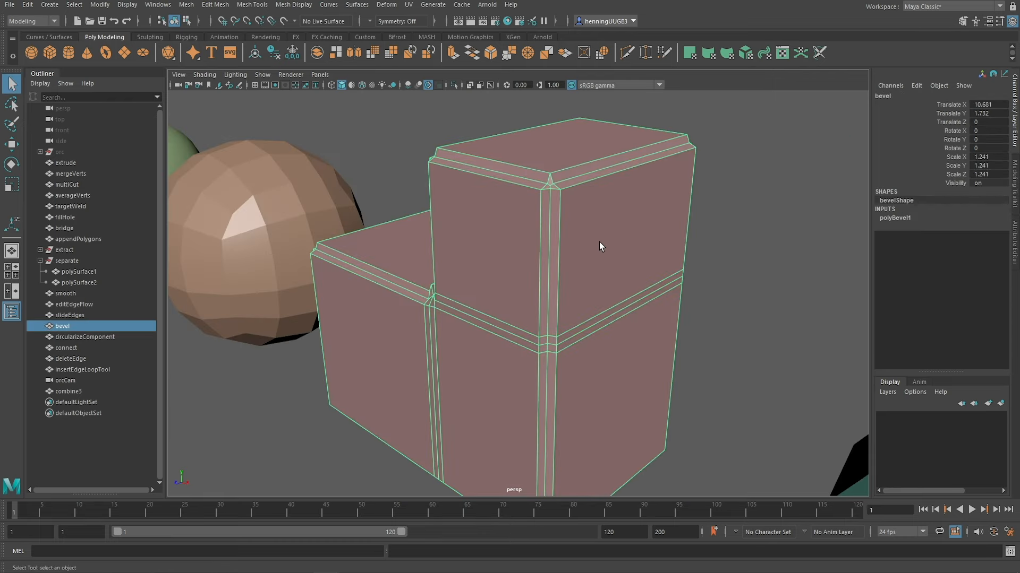
# Step: Select the circularizeComponent plane and frame it in the viewport
pyautogui.click(82, 336)
pyautogui.press('f')
pyautogui.keyDown('alt'); pyautogui.moveTo(426, 322); pyautogui.dragTo(563, 280); pyautogui.keyUp('alt')
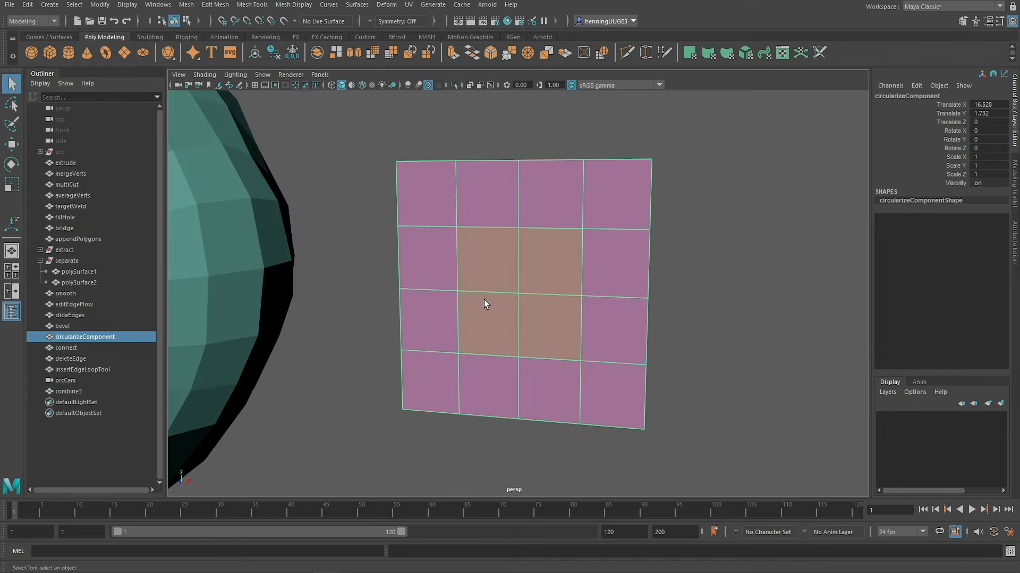
pyautogui.keyDown('alt'); pyautogui.moveTo(517, 313); pyautogui.dragTo(504, 243); pyautogui.keyUp('alt')
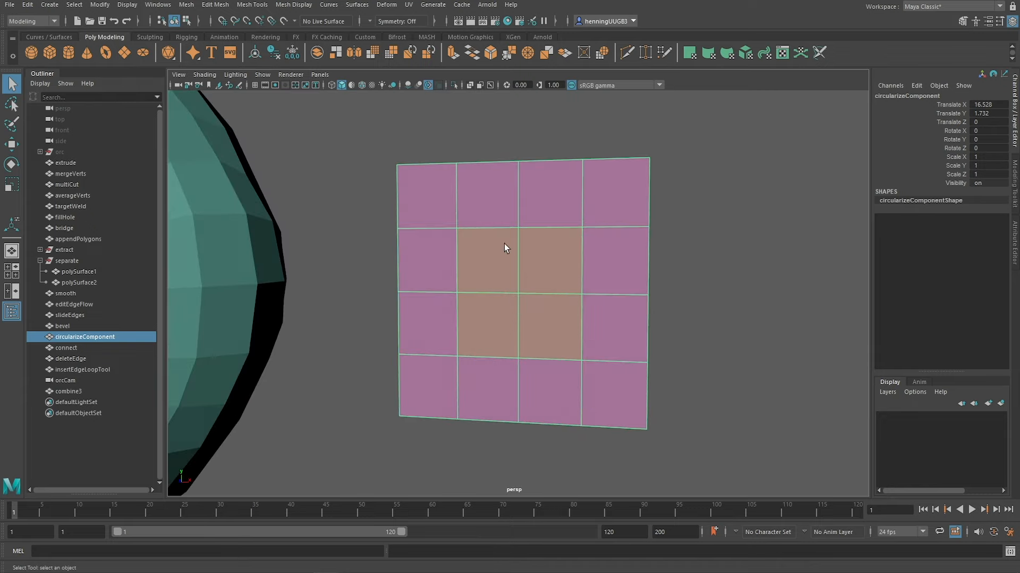
# Step: Select the plane's four central orange faces and apply Circularize Components, undoing it once and repeating it
pyautogui.press('F11')
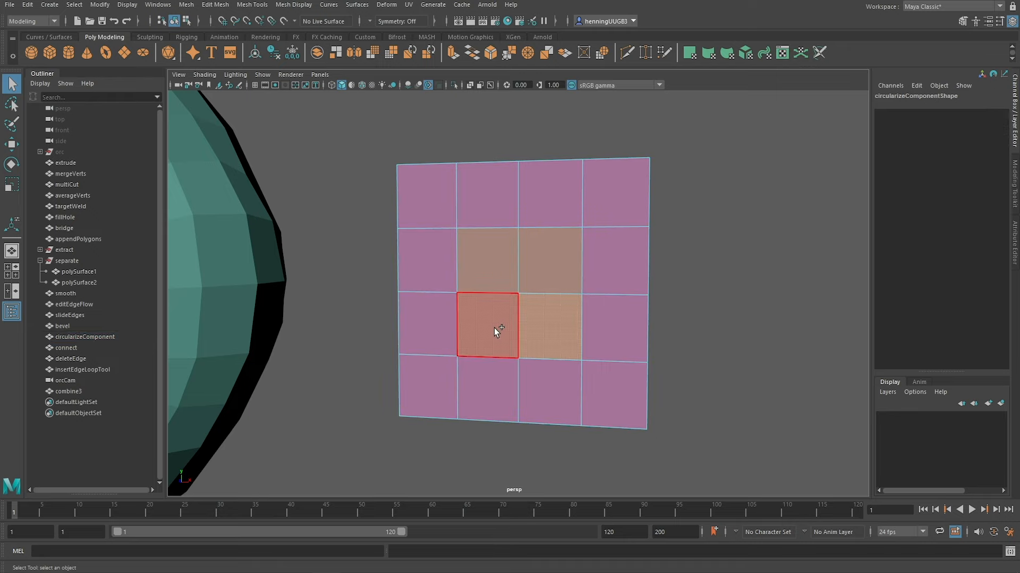
pyautogui.keyDown('shift'); pyautogui.rightClick(525, 280); pyautogui.keyUp('shift')
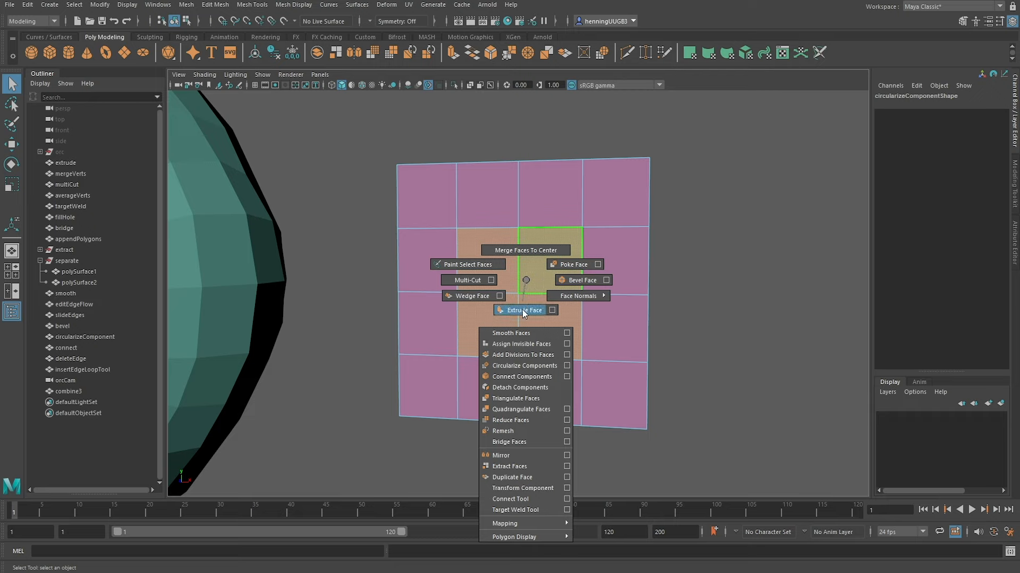
pyautogui.click(524, 366)
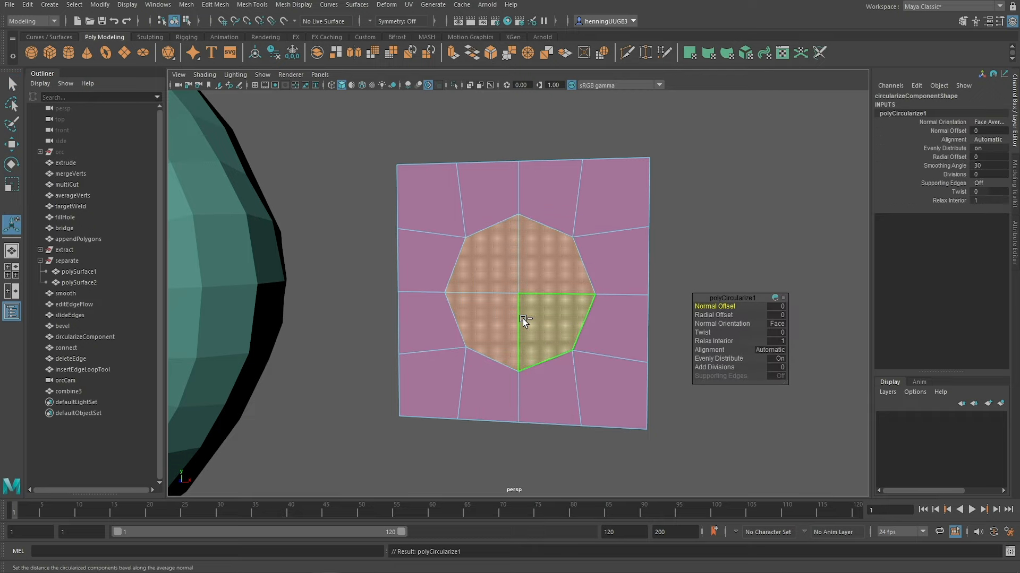
pyautogui.hotkey('ctrl', 'z')
pyautogui.press('g')
# Step: Try a twist, a normal offset of -0.23 and a radial offset of -0.13 on the circularized faces, undoing each change
pyautogui.moveTo(713, 331); pyautogui.dragTo(456, 269)
pyautogui.hotkey('ctrl', 'z')
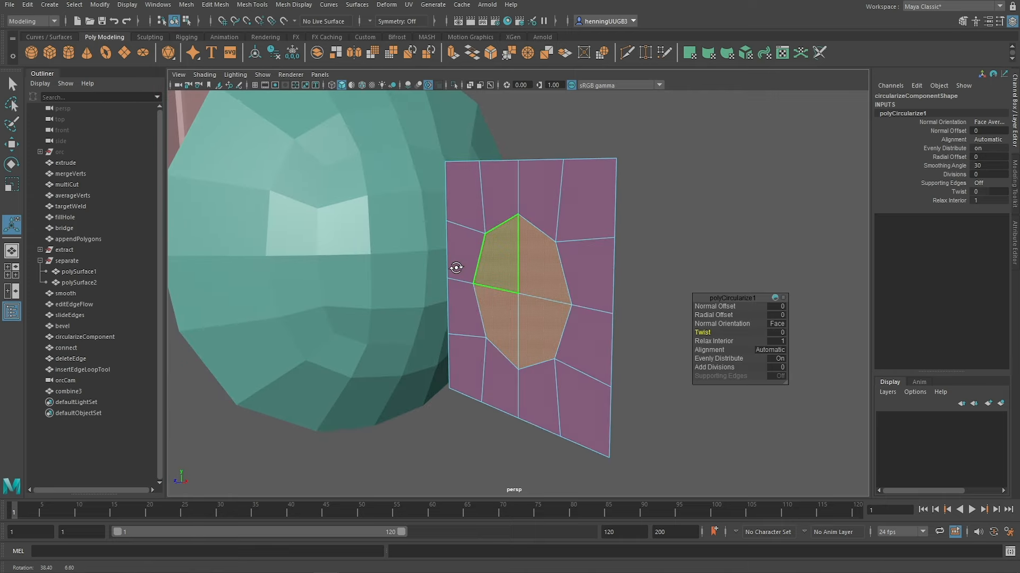
pyautogui.moveTo(714, 307)
pyautogui.mouseDown()
pyautogui.moveTo(755, 298)
pyautogui.moveTo(698, 314)
pyautogui.mouseUp()
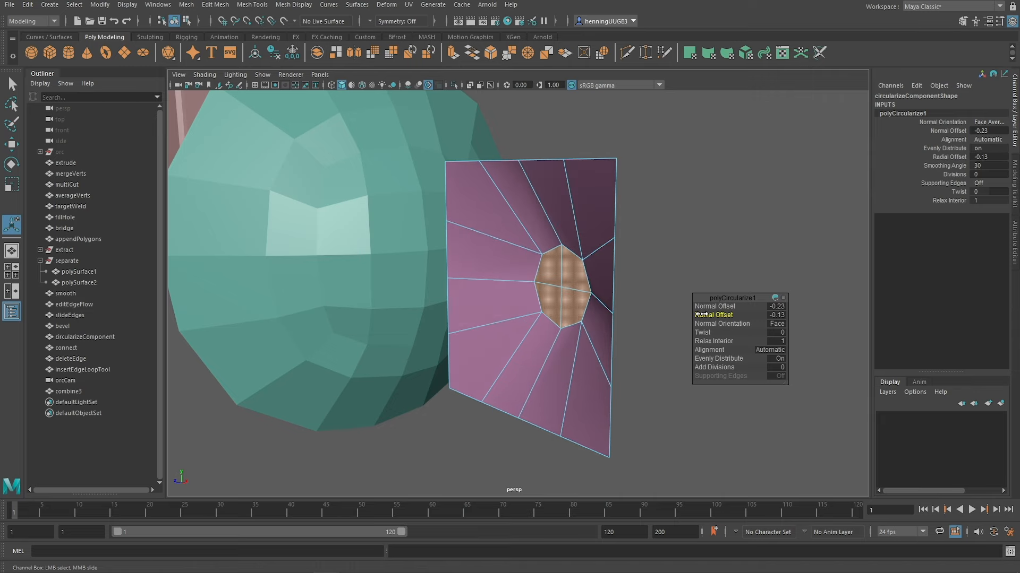
pyautogui.keyDown('alt'); pyautogui.moveTo(562, 328); pyautogui.dragTo(556, 307); pyautogui.keyUp('alt')
pyautogui.hotkey('ctrl', 'z')
pyautogui.hotkey('ctrl', 'z')
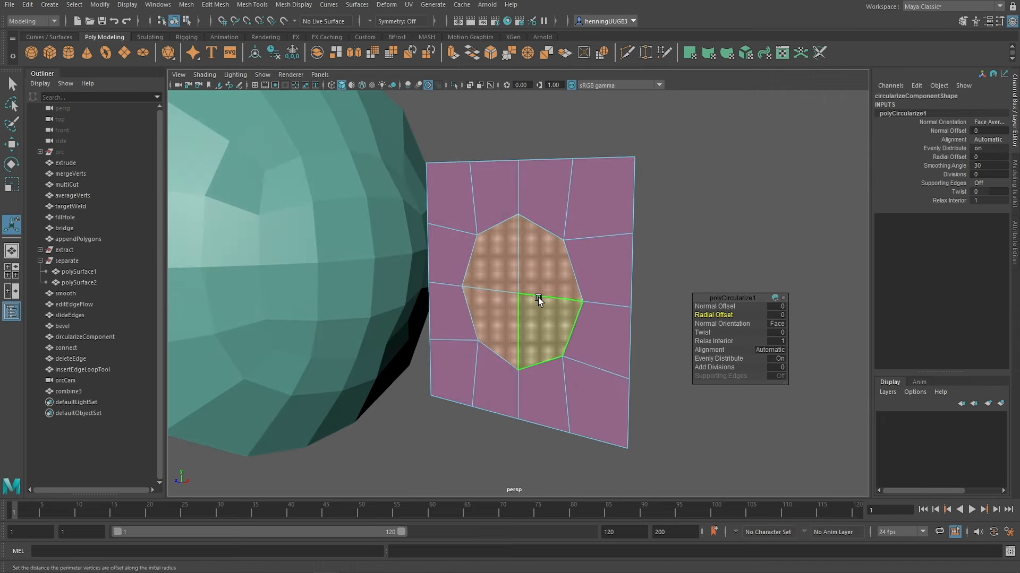
# Step: Extrude the circularized faces repeatedly into inset rings and a recessed hole, and return to object mode
pyautogui.keyDown('alt'); pyautogui.moveTo(620, 276); pyautogui.dragTo(562, 290); pyautogui.keyUp('alt')
pyautogui.press('r')
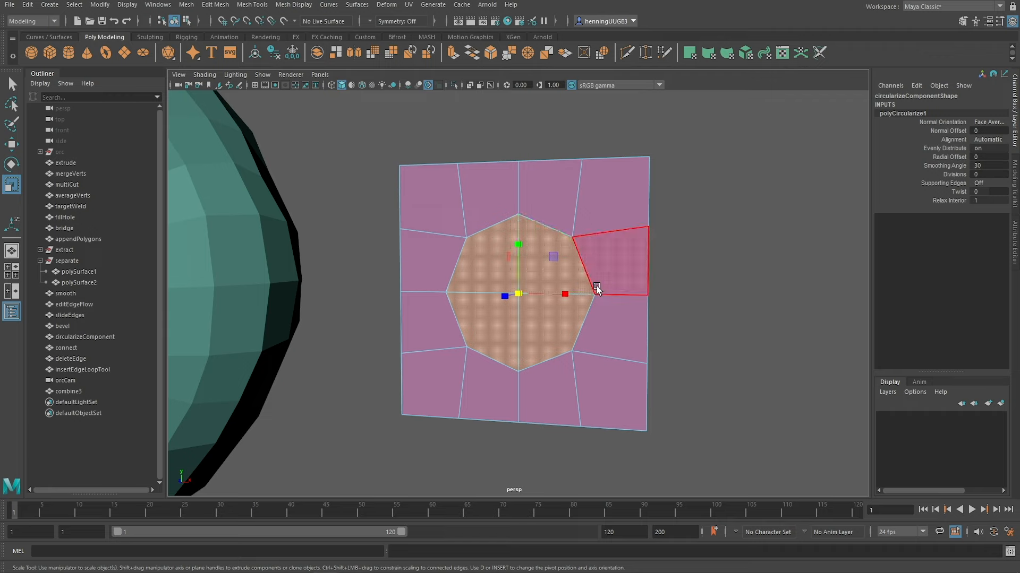
pyautogui.moveTo(596, 285)
pyautogui.keyDown('alt'); pyautogui.mouseDown()
pyautogui.moveTo(599, 272)
pyautogui.moveTo(584, 273)
pyautogui.mouseUp(); pyautogui.keyUp('alt')
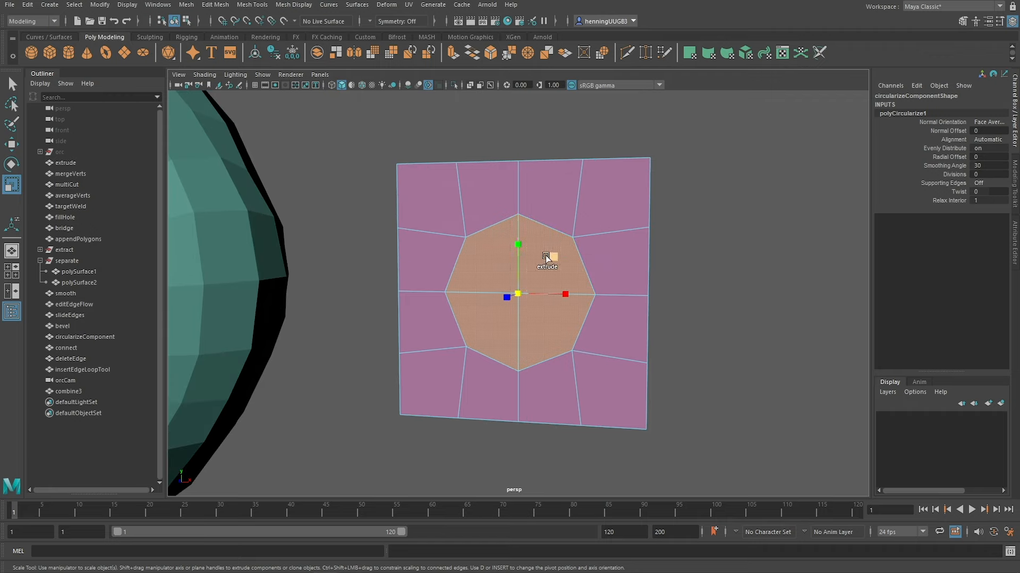
pyautogui.keyDown('shift'); pyautogui.moveTo(549, 261); pyautogui.dragTo(523, 291); pyautogui.keyUp('shift')
pyautogui.press('w')
pyautogui.moveTo(523, 291); pyautogui.dragTo(600, 220, button='right')
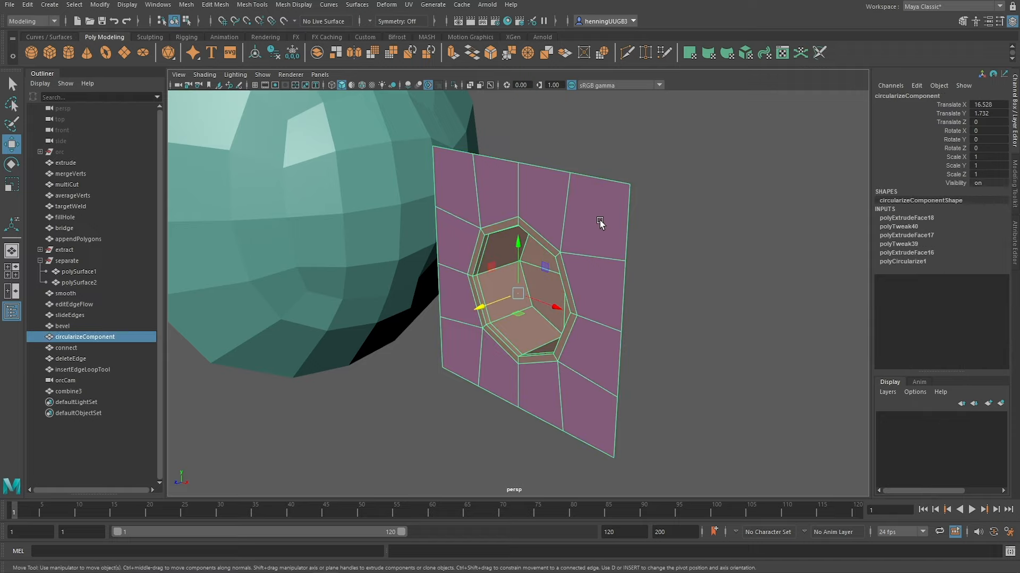
# Step: Turn on smooth mesh preview for the plane, deselect it and inspect the round hole from the front
pyautogui.press('3')
pyautogui.click(644, 256)
pyautogui.keyDown('alt'); pyautogui.moveTo(645, 256); pyautogui.dragTo(526, 293); pyautogui.keyUp('alt')
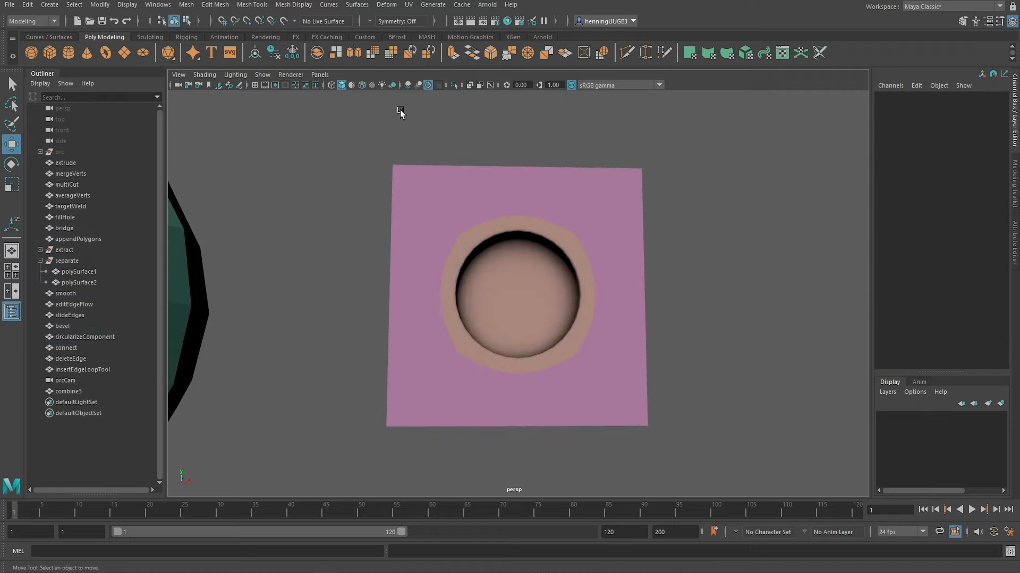
# Step: Show the scene with the default material, then turn off smooth mesh preview on the circularizeComponent plane and inspect its hole
pyautogui.click(354, 86)
pyautogui.scroll(3, 602, 278)
pyautogui.moveTo(602, 278)
pyautogui.keyDown('alt'); pyautogui.mouseDown()
pyautogui.moveTo(534, 299)
pyautogui.moveTo(557, 295)
pyautogui.mouseUp(); pyautogui.keyUp('alt')
pyautogui.keyDown('alt'); pyautogui.moveTo(497, 304); pyautogui.dragTo(434, 391); pyautogui.keyUp('alt')
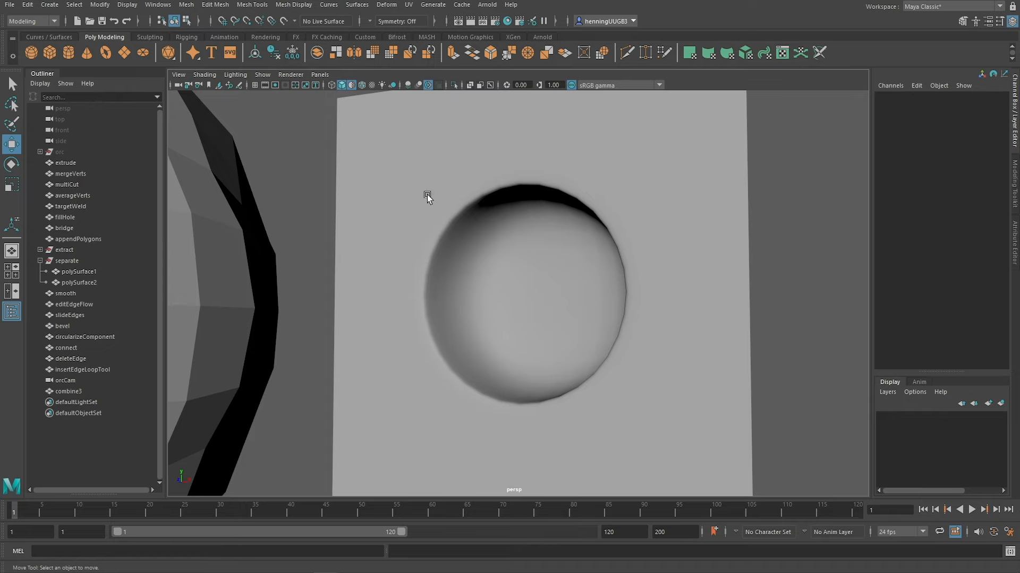
pyautogui.click(464, 267)
pyautogui.press('1')
pyautogui.press('f')
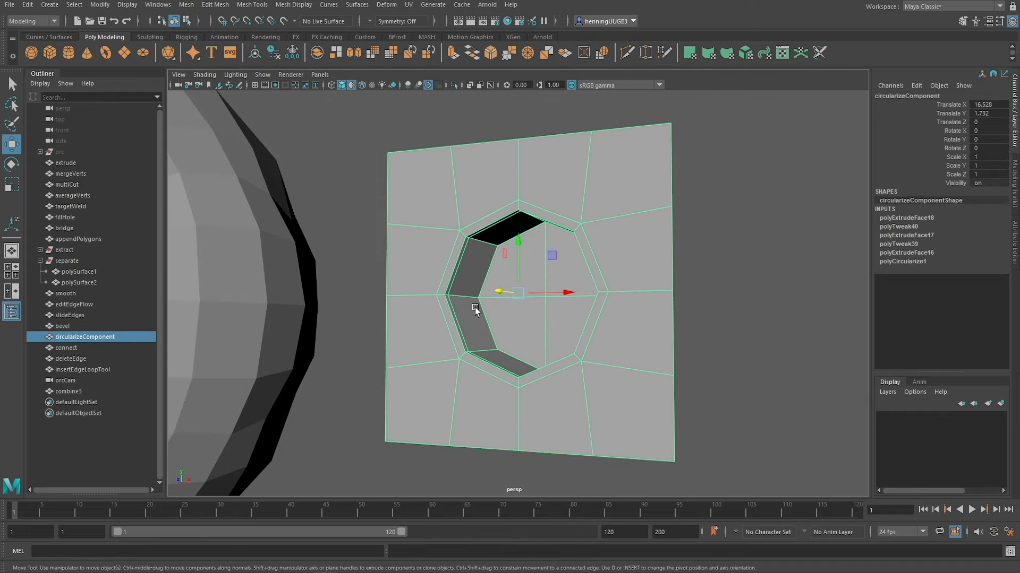
pyautogui.keyDown('alt'); pyautogui.moveTo(499, 297); pyautogui.dragTo(490, 226); pyautogui.keyUp('alt')
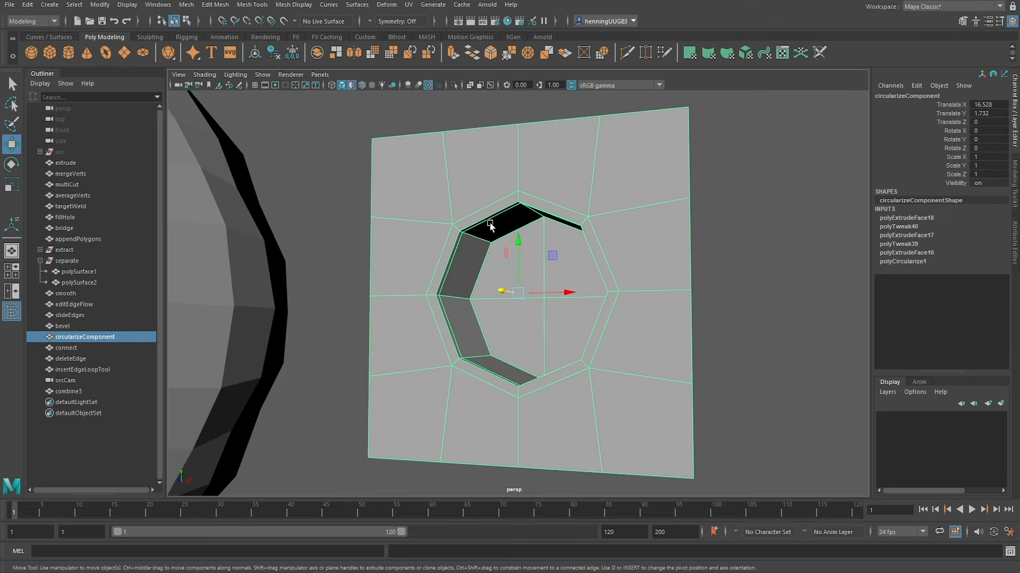
pyautogui.keyDown('alt'); pyautogui.moveTo(570, 329); pyautogui.dragTo(581, 281); pyautogui.keyUp('alt')
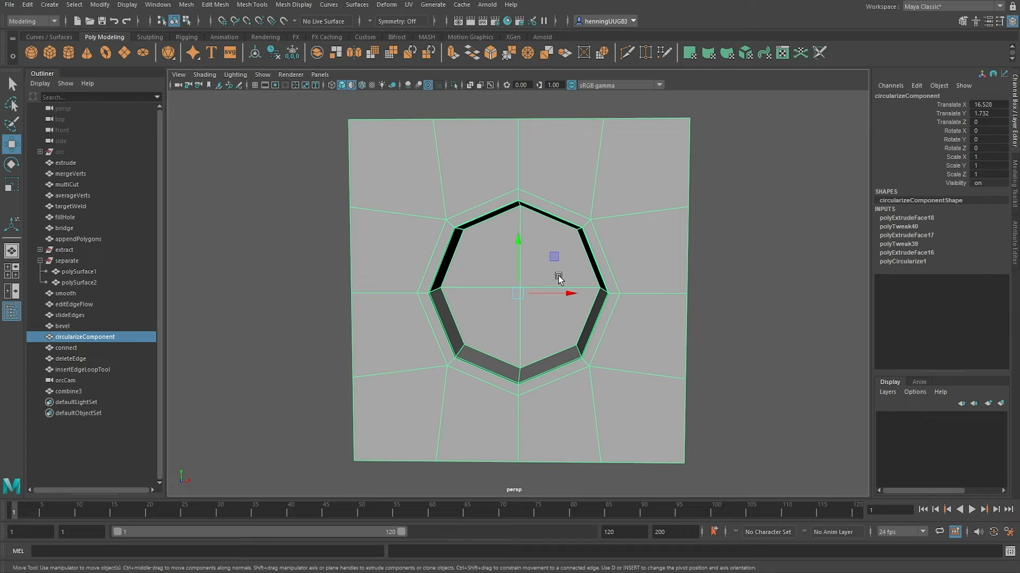
# Step: Select the four axis-aligned vertex groups of the hole's rings, excluding corner vertices, and scale them slightly outward before returning to object mode
pyautogui.press('F9')
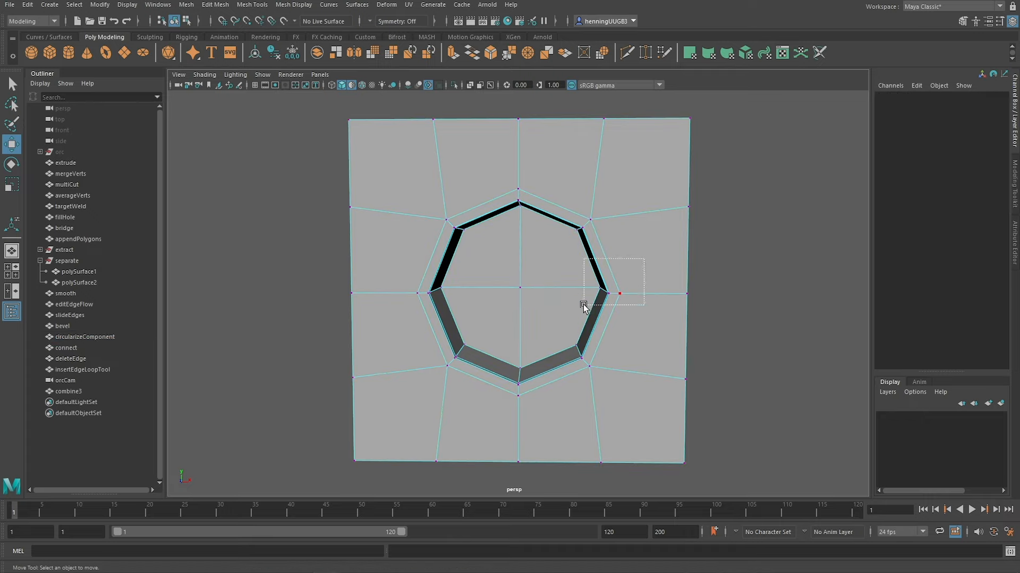
pyautogui.moveTo(584, 305); pyautogui.dragTo(582, 305)
pyautogui.keyDown('shift'); pyautogui.moveTo(461, 251); pyautogui.dragTo(403, 311); pyautogui.keyUp('shift')
pyautogui.keyDown('shift'); pyautogui.moveTo(554, 161); pyautogui.dragTo(452, 271); pyautogui.keyUp('shift')
pyautogui.keyDown('shift'); pyautogui.moveTo(549, 350); pyautogui.dragTo(502, 403); pyautogui.keyUp('shift')
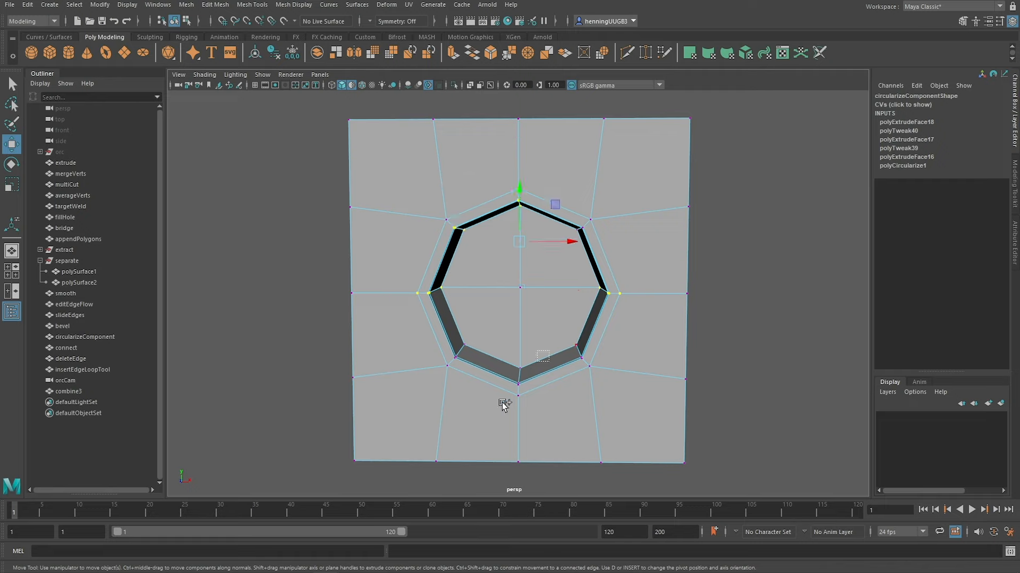
pyautogui.press('r')
pyautogui.moveTo(554, 248); pyautogui.dragTo(553, 251)
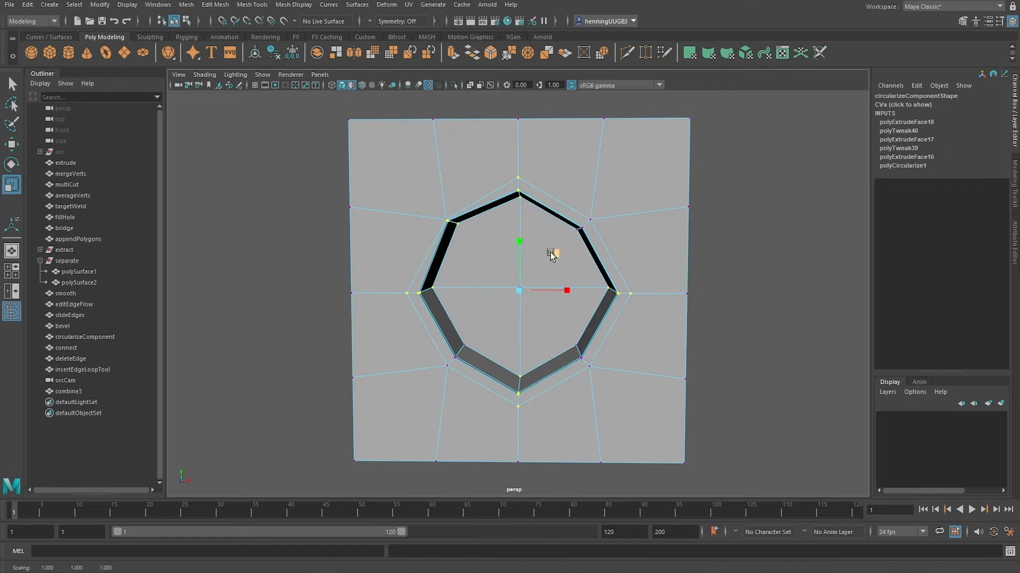
pyautogui.hotkey('ctrl', 'z')
pyautogui.keyDown('ctrl'); pyautogui.moveTo(483, 254); pyautogui.dragTo(370, 187); pyautogui.keyUp('ctrl')
pyautogui.moveTo(551, 247); pyautogui.dragTo(553, 246)
pyautogui.press('F8')
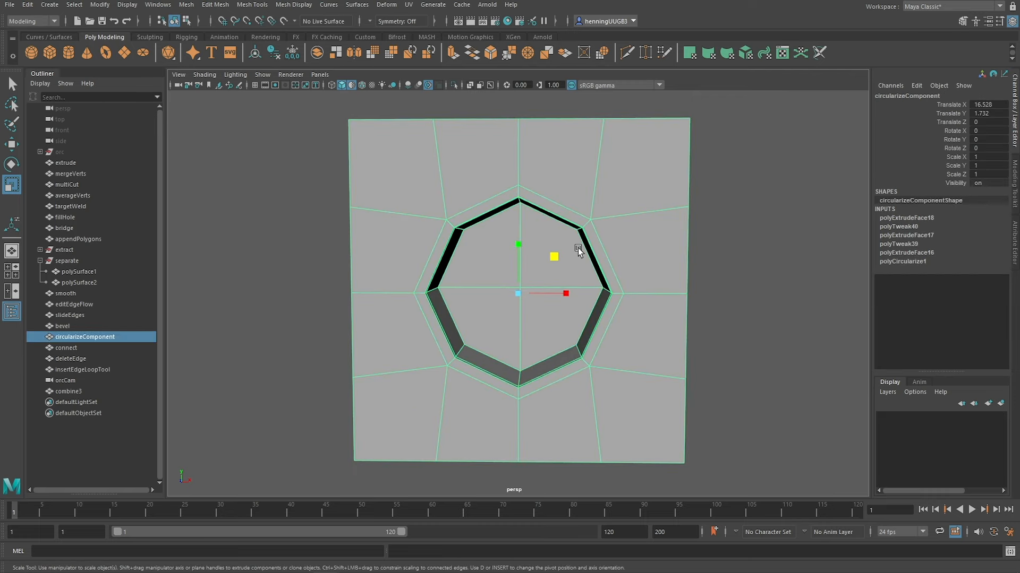
# Step: Frame the connect plane and join its upper-left interior vertex diagonally to the centre vertex using Connect Components
pyautogui.click(122, 348)
pyautogui.press('f')
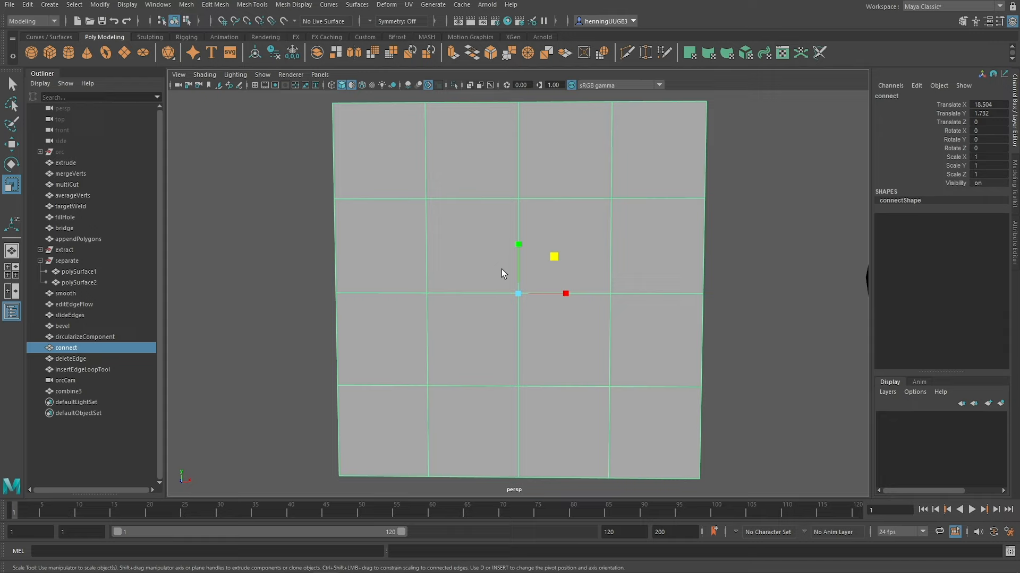
pyautogui.moveTo(465, 224); pyautogui.dragTo(414, 220, button='right')
pyautogui.click(425, 199)
pyautogui.keyDown('shift'); pyautogui.click(534, 295); pyautogui.keyUp('shift')
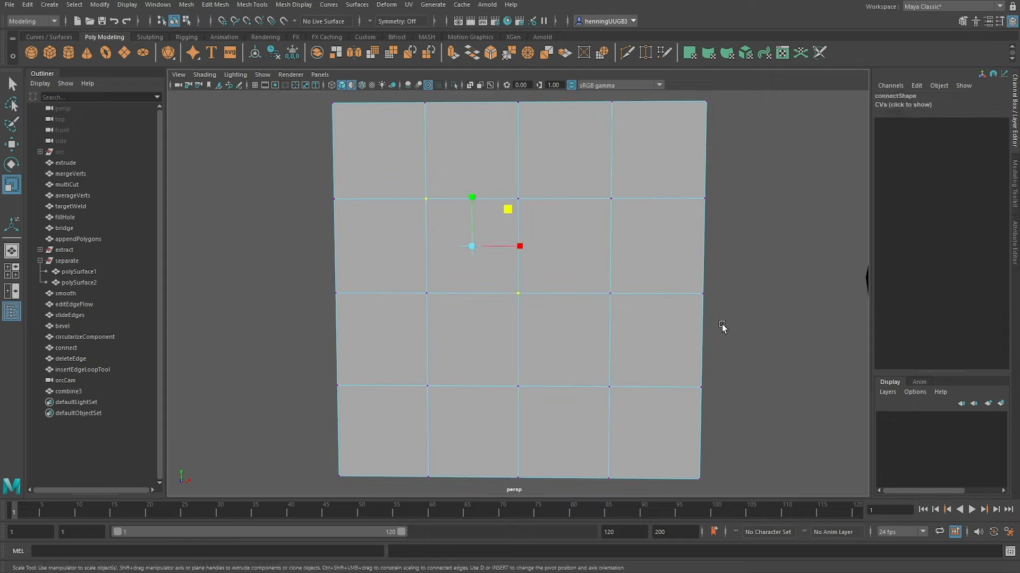
pyautogui.keyDown('shift'); pyautogui.rightClick(529, 246); pyautogui.keyUp('shift')
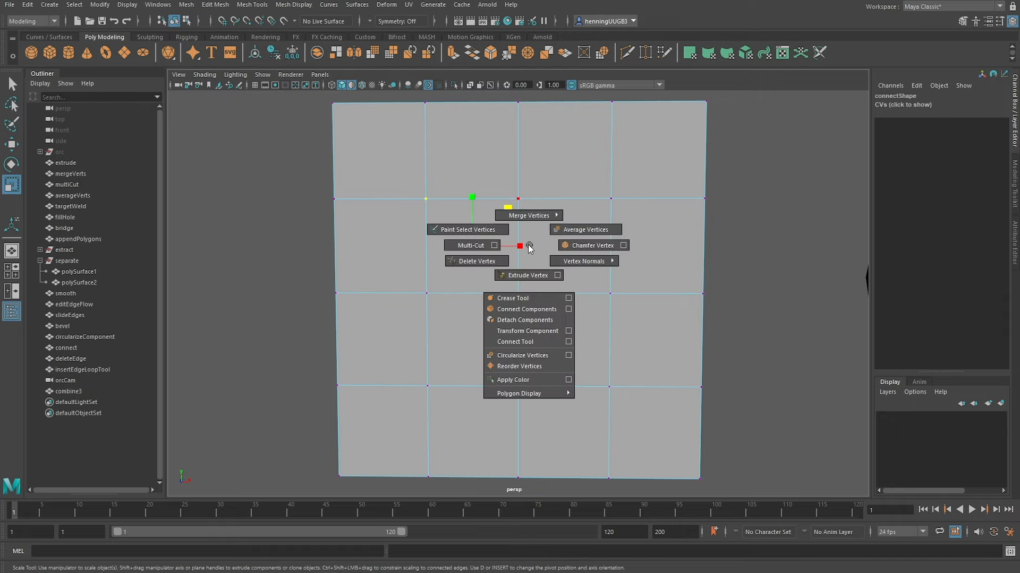
pyautogui.keyDown('shift'); pyautogui.rightClick(527, 245); pyautogui.keyUp('shift')
pyautogui.keyDown('shift'); pyautogui.moveTo(528, 245); pyautogui.dragTo(525, 309, button='right'); pyautogui.keyUp('shift')
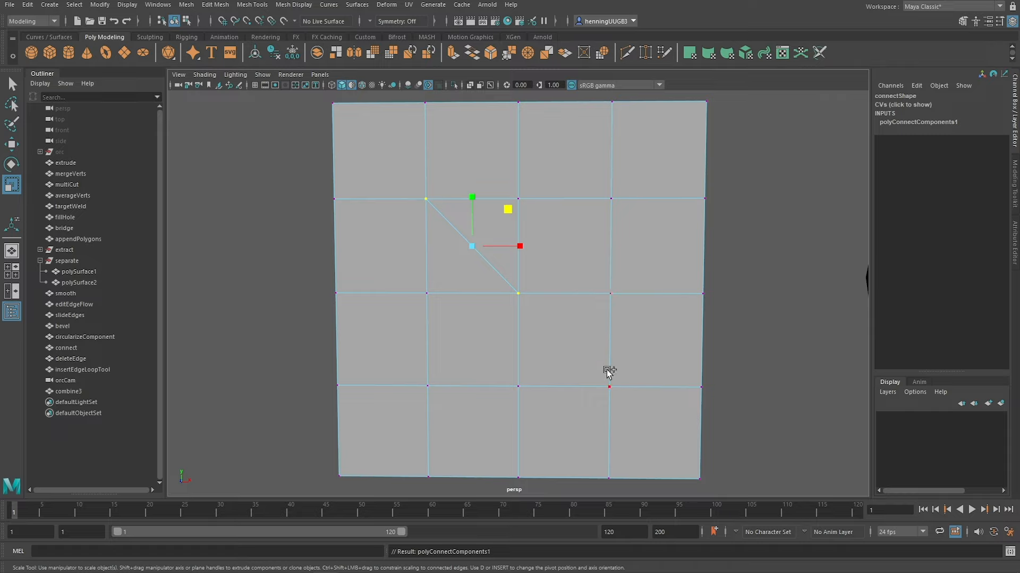
# Step: Add the lower-right interior vertex and the bottom middle vertex to the selection and repeat Connect Components
pyautogui.keyDown('shift'); pyautogui.click(606, 384); pyautogui.keyUp('shift')
pyautogui.keyDown('shift'); pyautogui.click(520, 473); pyautogui.keyUp('shift')
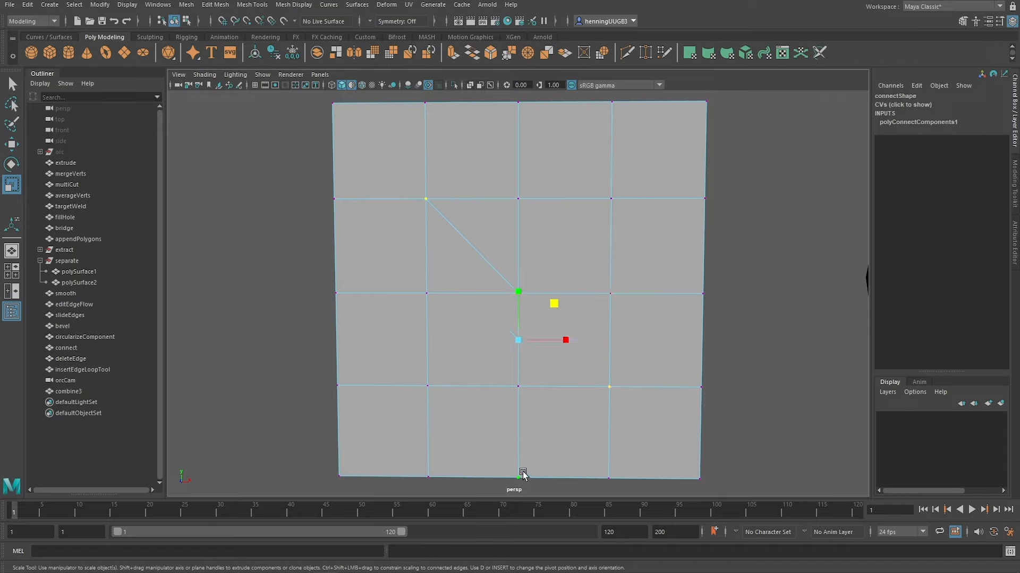
pyautogui.press('g')
# Step: Connect four vertices in a zigzag from the lower-left interior vertex to the plane's upper-left corner, and return to object mode
pyautogui.click(424, 386)
pyautogui.keyDown('shift'); pyautogui.click(345, 284); pyautogui.keyUp('shift')
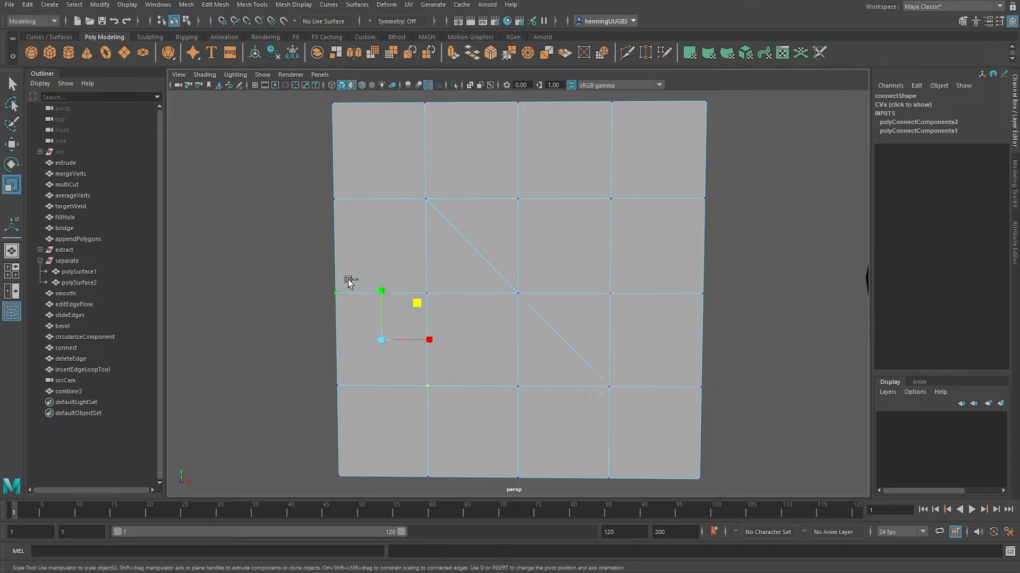
pyautogui.keyDown('shift'); pyautogui.click(418, 201); pyautogui.keyUp('shift')
pyautogui.keyDown('shift'); pyautogui.click(336, 105); pyautogui.keyUp('shift')
pyautogui.press('g')
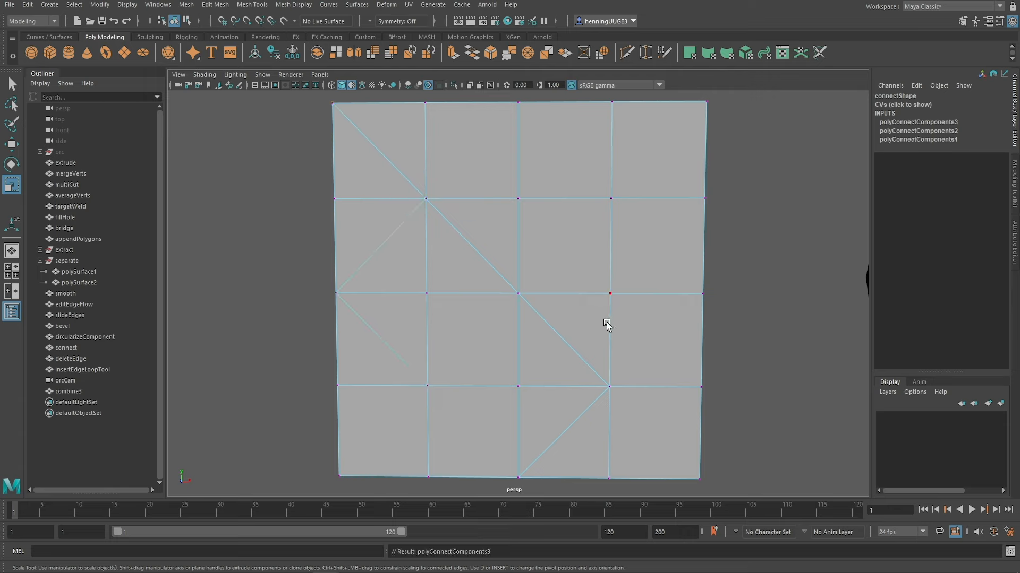
pyautogui.press('F8')
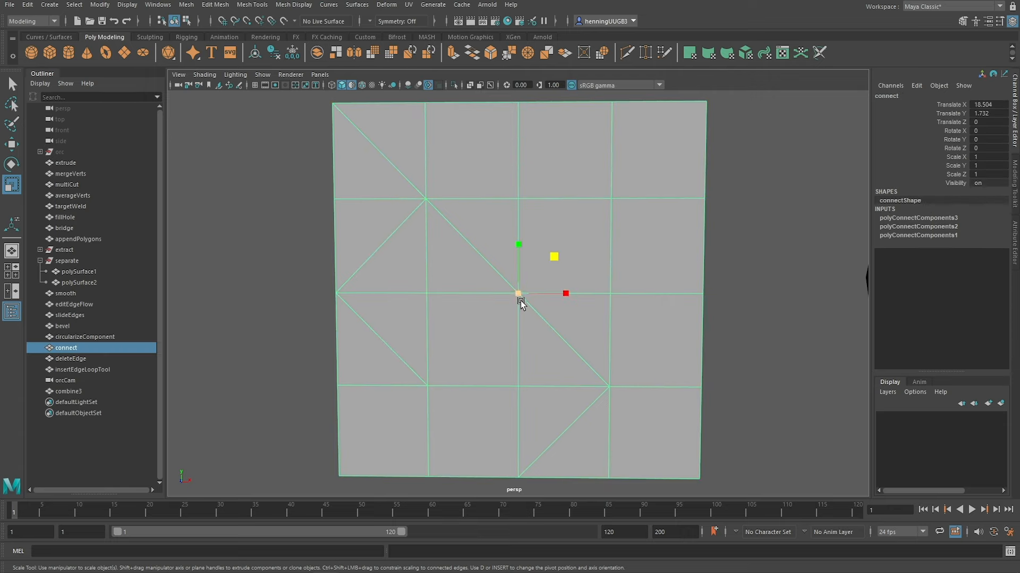
# Step: Connect the top three horizontal edges of the plane's rightmost column with a vertical cut, and return to object mode
pyautogui.press('F10')
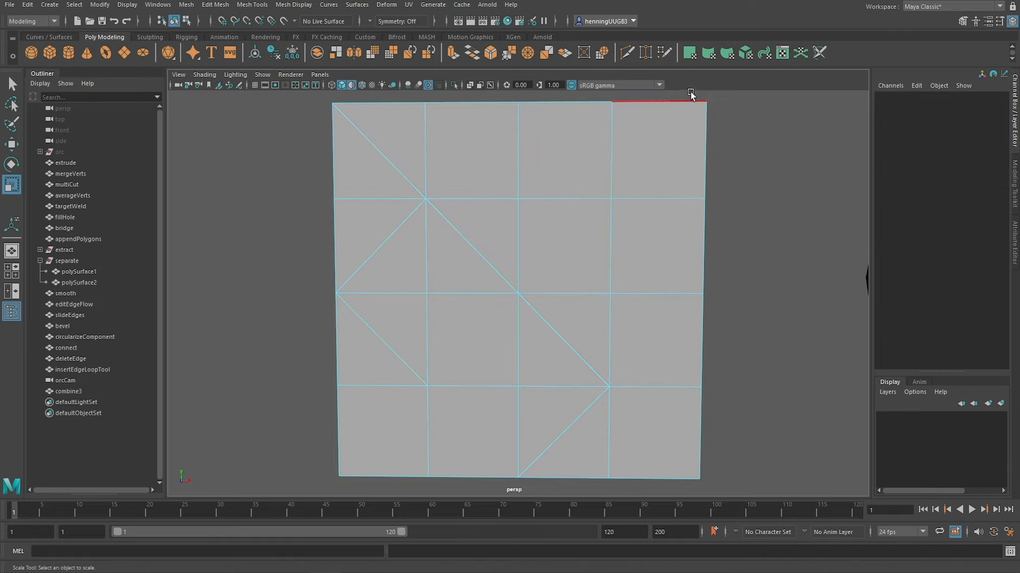
pyautogui.click(679, 254)
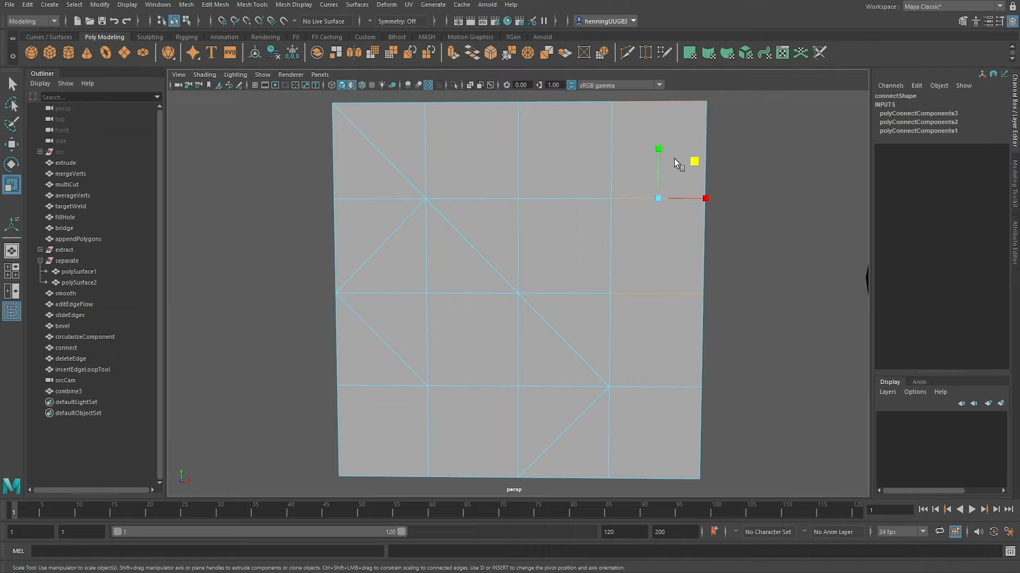
pyautogui.moveTo(677, 94); pyautogui.dragTo(648, 344)
pyautogui.keyDown('shift'); pyautogui.moveTo(652, 268); pyautogui.dragTo(650, 426, button='right'); pyautogui.keyUp('shift')
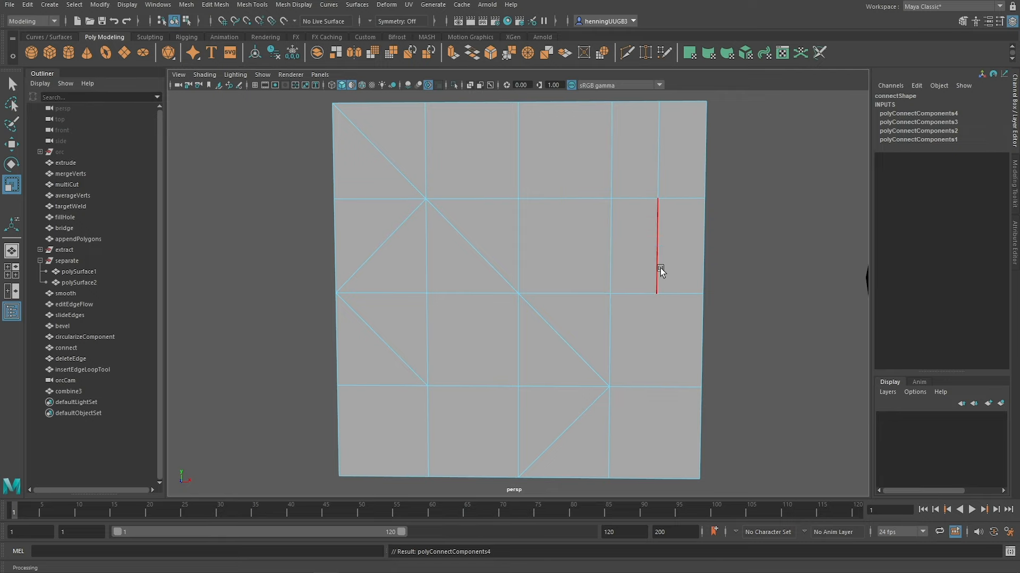
pyautogui.moveTo(517, 336); pyautogui.dragTo(672, 236, button='right')
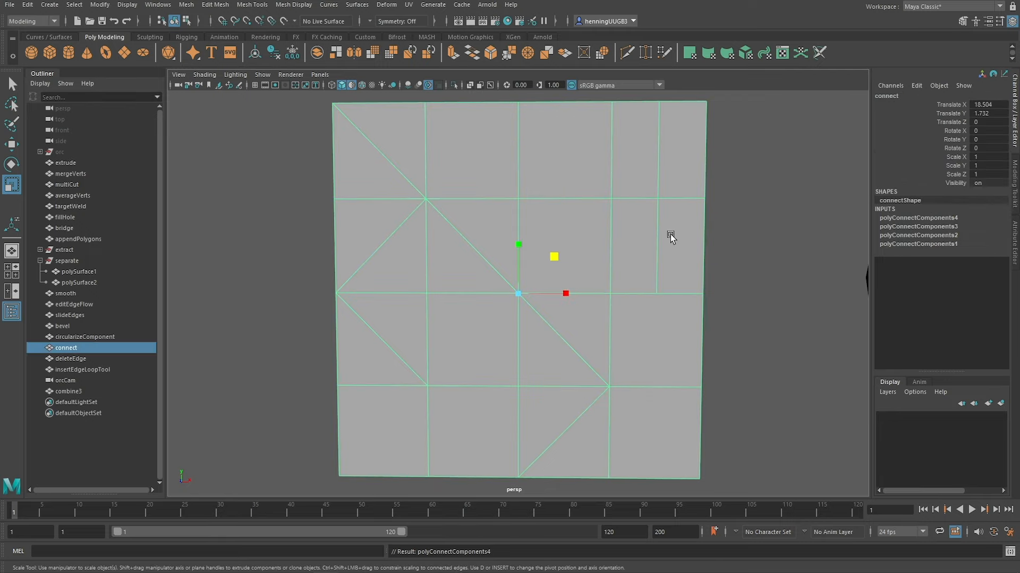
# Step: Delete the edge loop just above the middle of the deleteEdge torus including its vertices, undoing and repeating the deletion several times
pyautogui.click(104, 361)
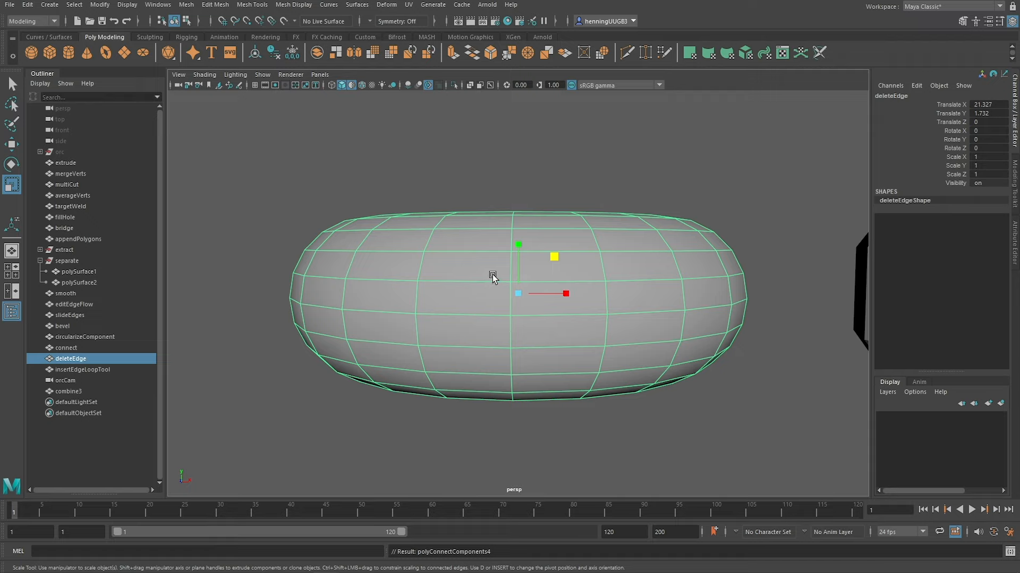
pyautogui.moveTo(455, 298); pyautogui.dragTo(457, 247, button='right')
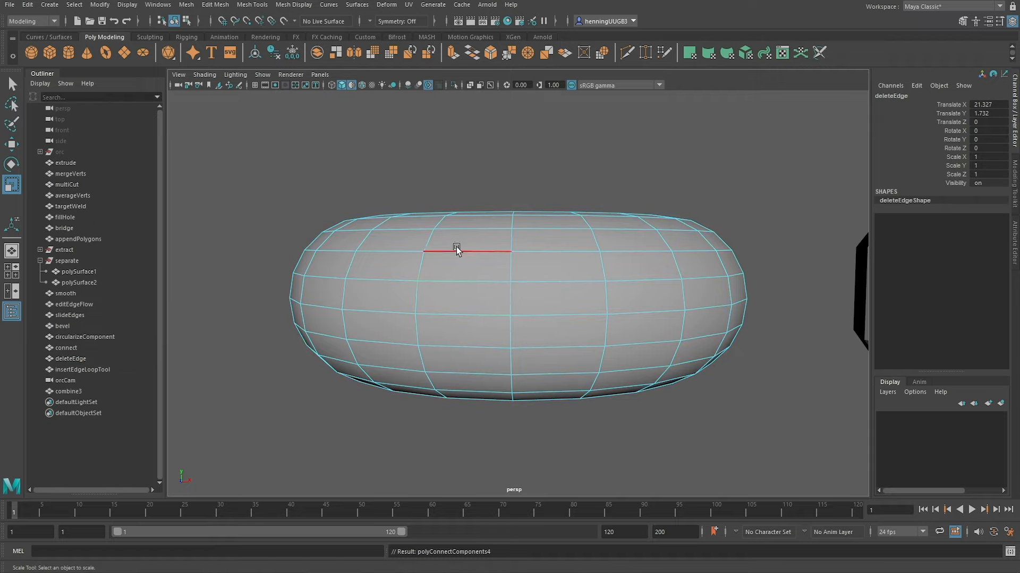
pyautogui.doubleClick(455, 281)
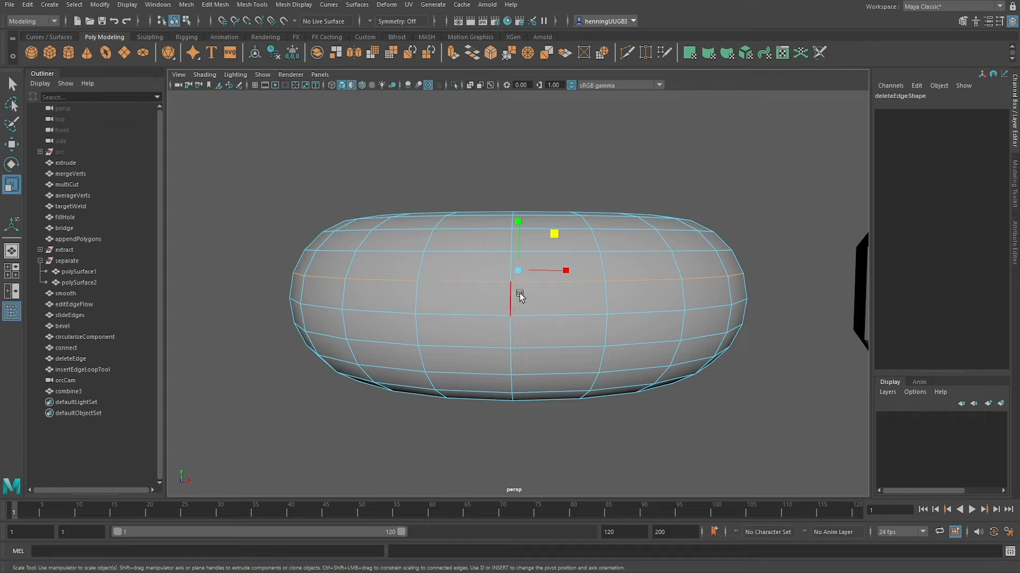
pyautogui.hotkey('ctrl', 'Delete')
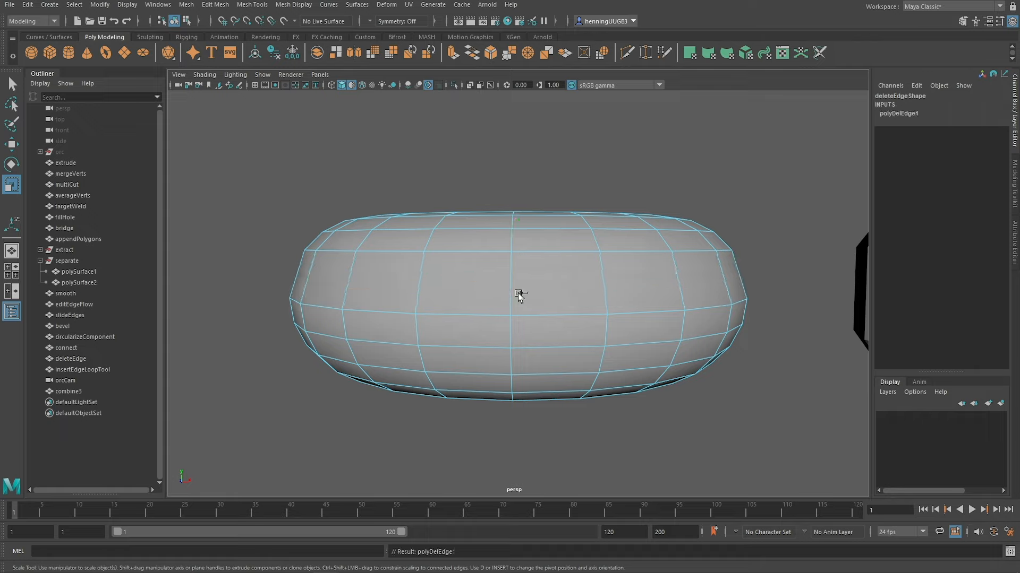
pyautogui.hotkey('ctrl', 'z')
pyautogui.hotkey('ctrl', 'Delete')
pyautogui.hotkey('ctrl', 'z')
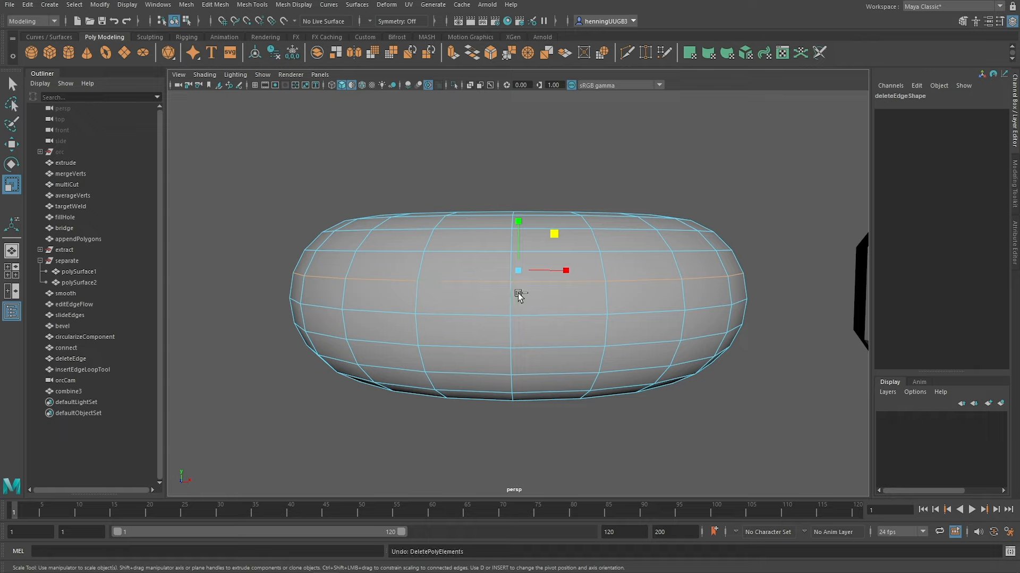
pyautogui.hotkey('ctrl', 'Delete')
pyautogui.hotkey('ctrl', 'z')
pyautogui.hotkey('ctrl', 'Delete')
pyautogui.hotkey('ctrl', 'z')
pyautogui.keyDown('shift'); pyautogui.rightClick(476, 262); pyautogui.keyUp('shift')
pyautogui.keyDown('shift'); pyautogui.moveTo(476, 263); pyautogui.dragTo(417, 284, button='right'); pyautogui.keyUp('shift')
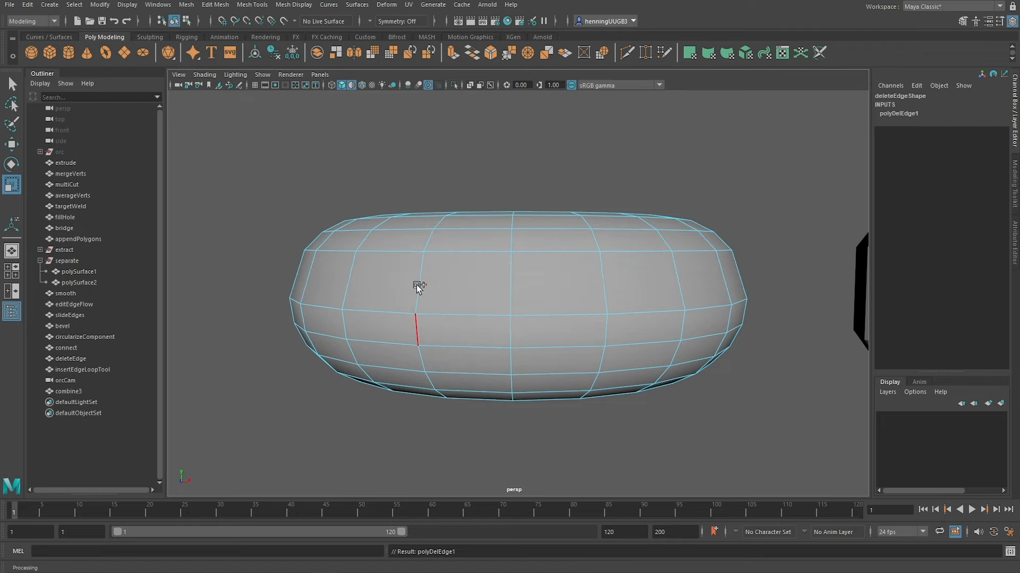
# Step: Delete three more edge loops on the torus: one below the middle, one near the top and one on the upper inner side
pyautogui.click(462, 348)
pyautogui.doubleClick(550, 347)
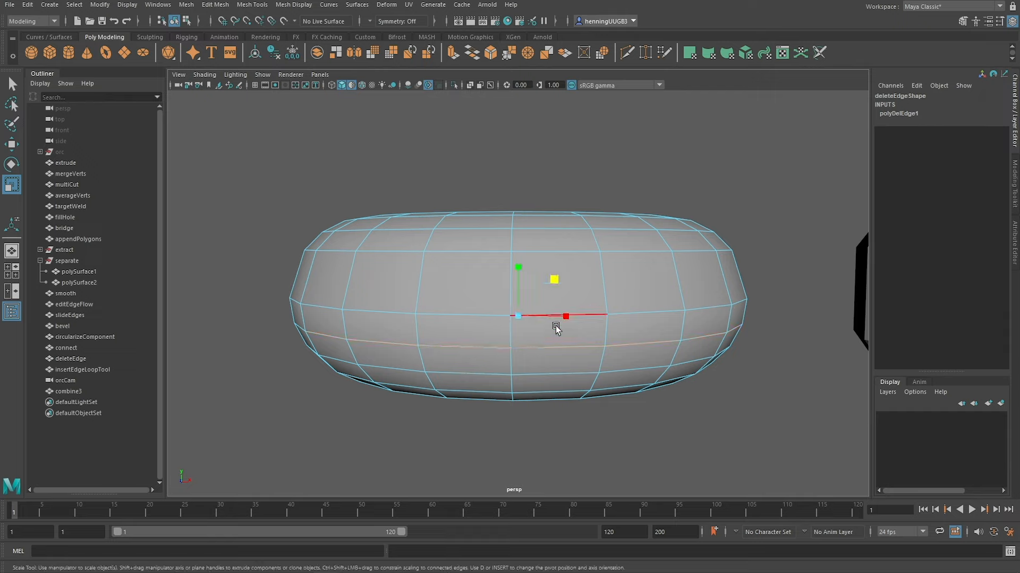
pyautogui.press('Delete')
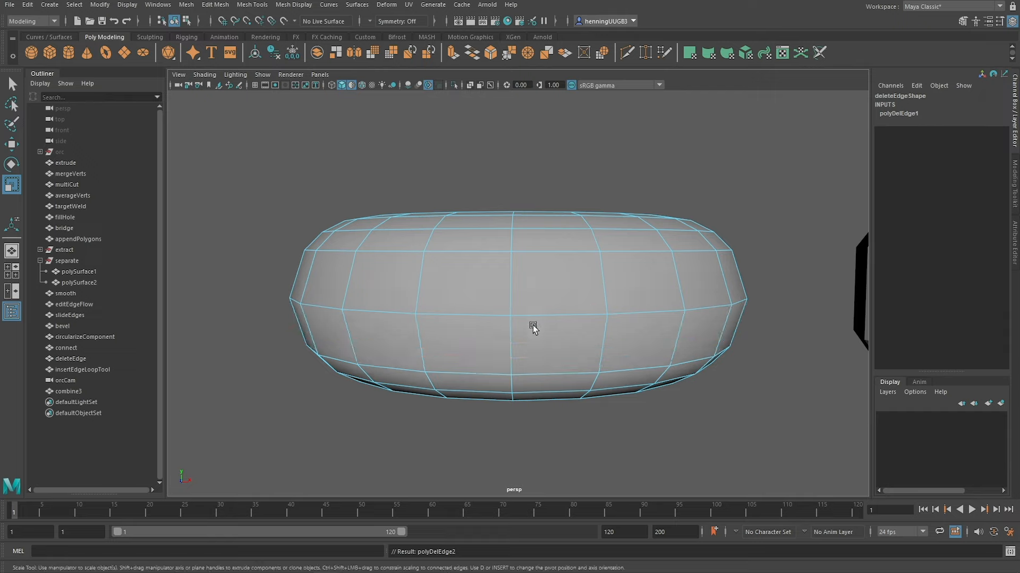
pyautogui.doubleClick(466, 229)
pyautogui.press('Delete')
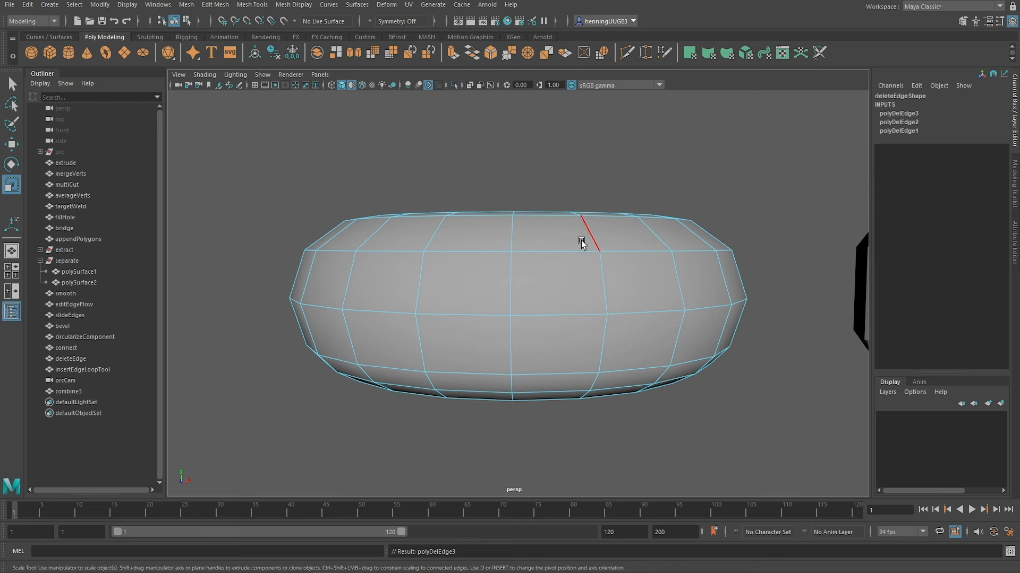
pyautogui.keyDown('alt'); pyautogui.moveTo(581, 242); pyautogui.dragTo(496, 341); pyautogui.keyUp('alt')
pyautogui.doubleClick(483, 331)
pyautogui.press('Delete')
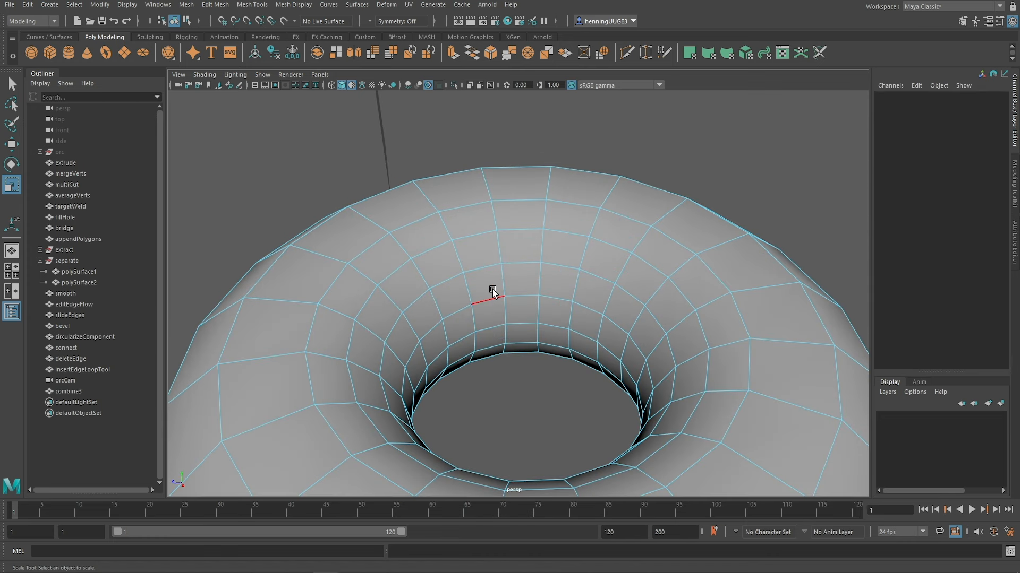
# Step: Try Edge Ring and Collapse on a single edge of the torus's upper surface, and undo it
pyautogui.click(514, 233)
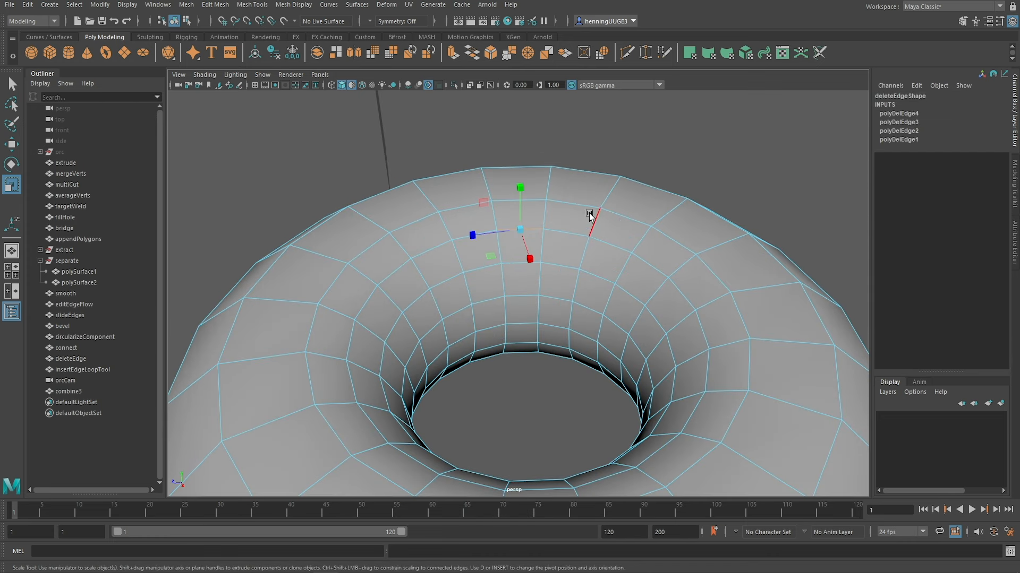
pyautogui.keyDown('ctrl'); pyautogui.rightClick(538, 209); pyautogui.keyUp('ctrl')
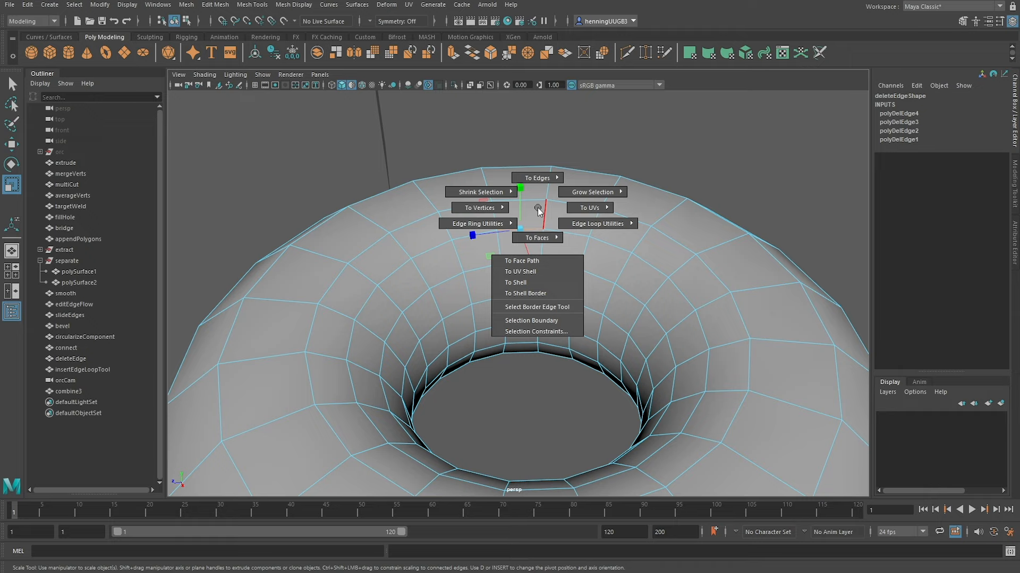
pyautogui.moveTo(513, 223)
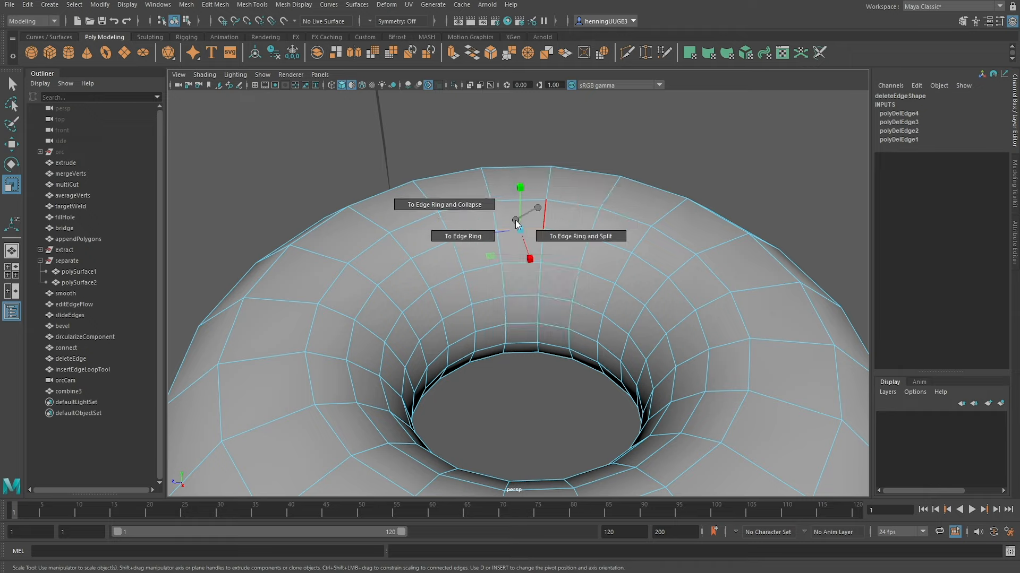
pyautogui.keyDown('shift'); pyautogui.moveTo(515, 220); pyautogui.dragTo(441, 204, button='right'); pyautogui.keyUp('shift')
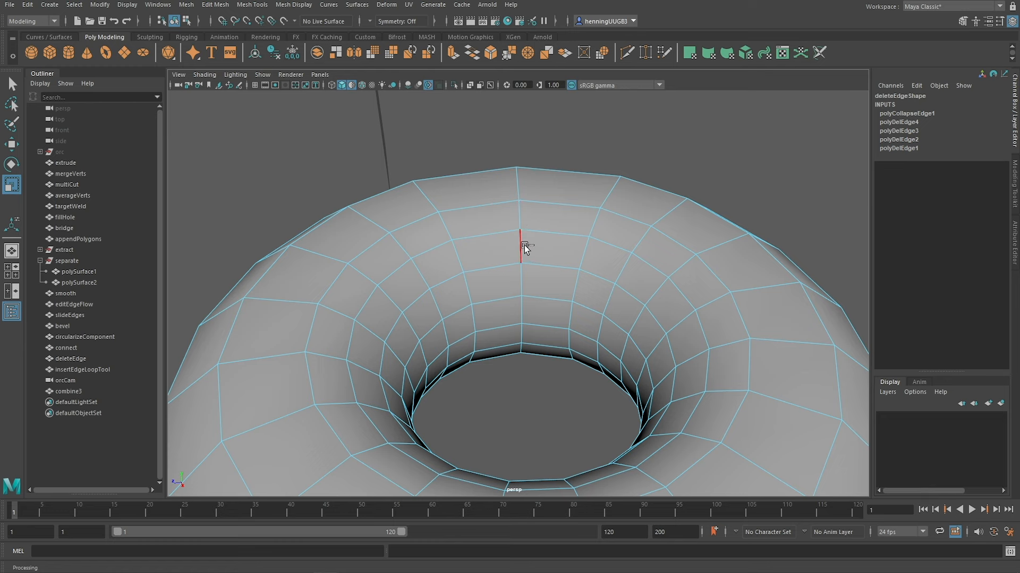
pyautogui.hotkey('ctrl', 'z')
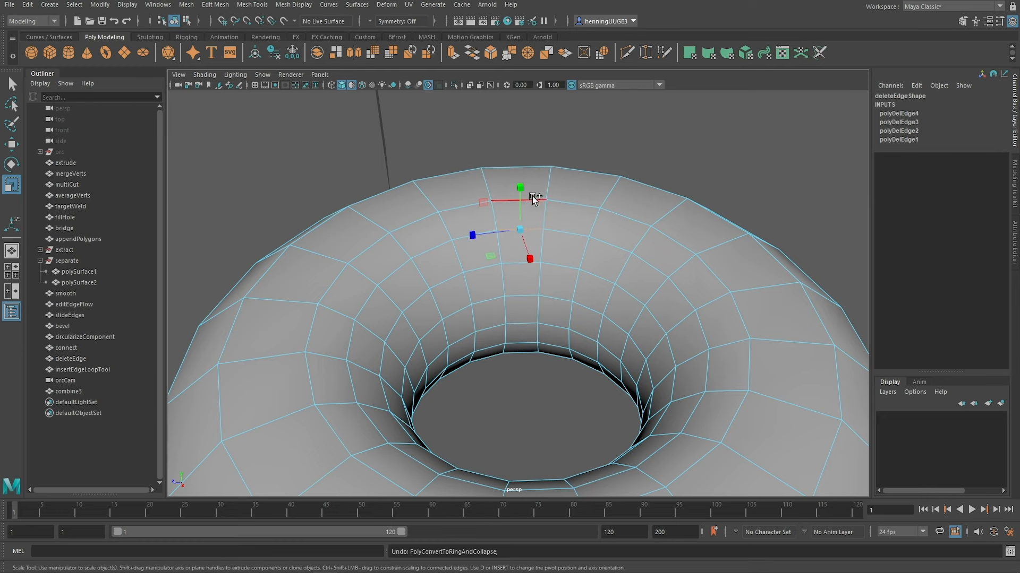
# Step: Delete the edge loop around the torus's upper inner side with Delete Edge, undoing a first bevel and deletion attempt
pyautogui.keyDown('shift'); pyautogui.moveTo(532, 230); pyautogui.dragTo(586, 237, button='right'); pyautogui.keyUp('shift')
pyautogui.hotkey('ctrl', 'z')
pyautogui.doubleClick(560, 231)
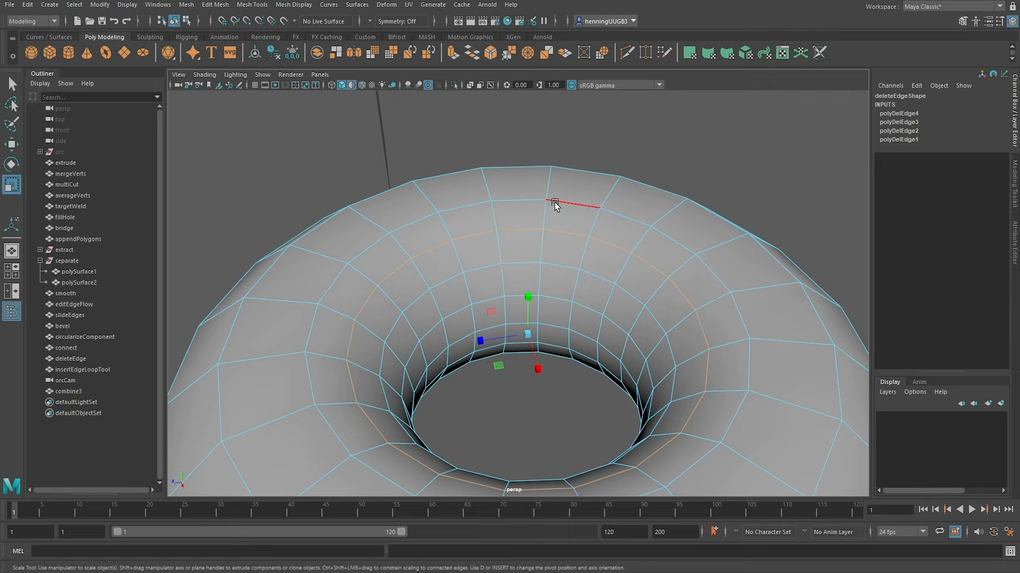
pyautogui.hotkey('ctrl', 'Delete')
pyautogui.hotkey('ctrl', 'z')
pyautogui.keyDown('shift'); pyautogui.rightClick(522, 237); pyautogui.keyUp('shift')
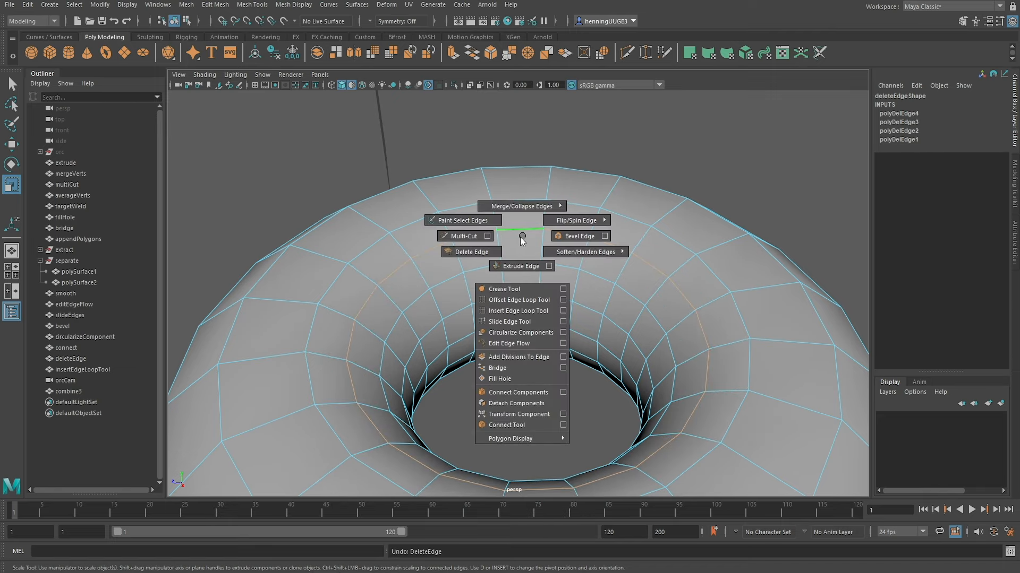
pyautogui.keyDown('shift'); pyautogui.moveTo(522, 237); pyautogui.dragTo(473, 273, button='right'); pyautogui.keyUp('shift')
# Step: Delete another edge loop closer to the torus's hole by applying Edge Loop and Delete to a single edge
pyautogui.click(514, 293)
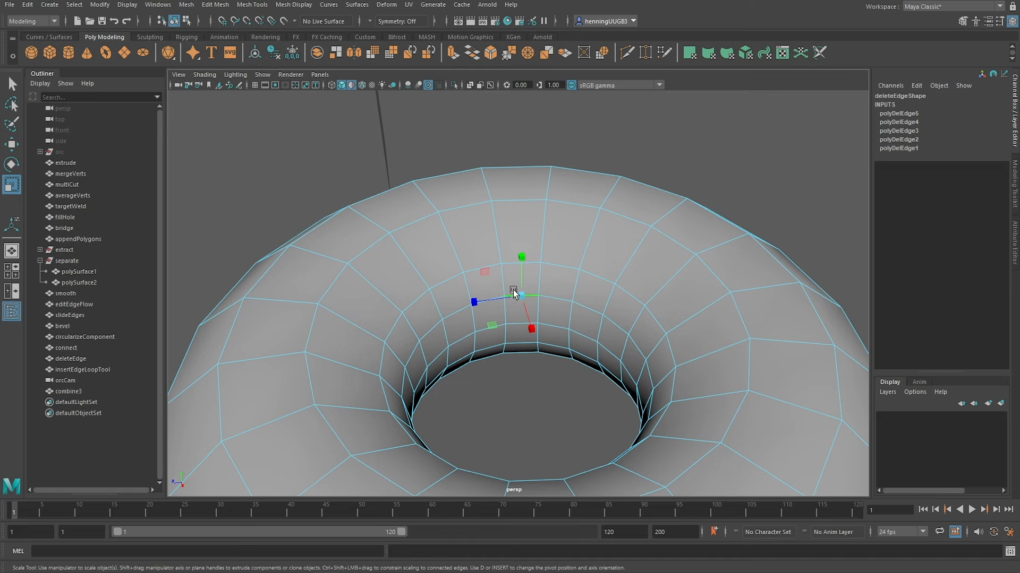
pyautogui.keyDown('ctrl'); pyautogui.rightClick(495, 244); pyautogui.keyUp('ctrl')
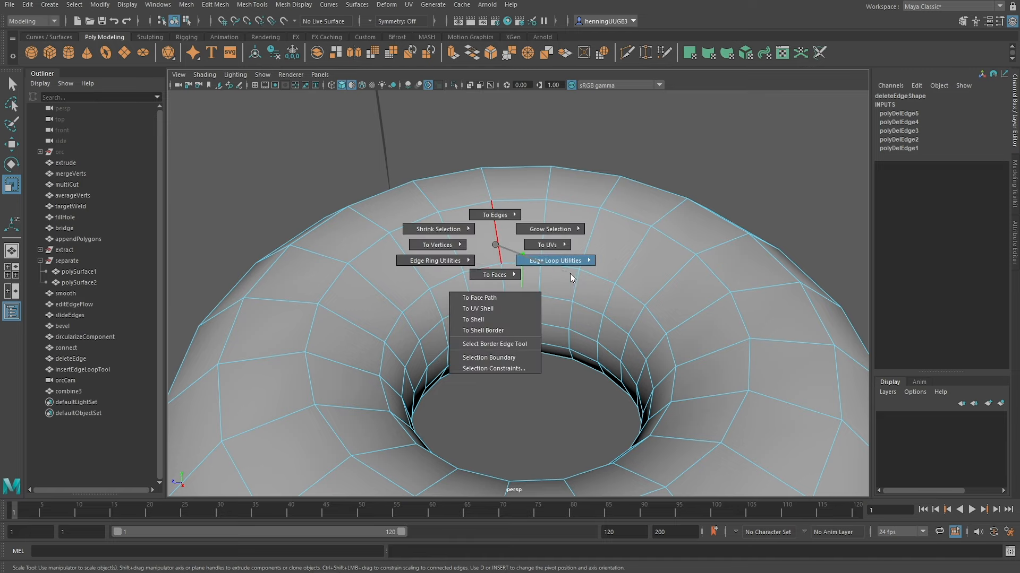
pyautogui.moveTo(570, 273)
pyautogui.click(623, 252)
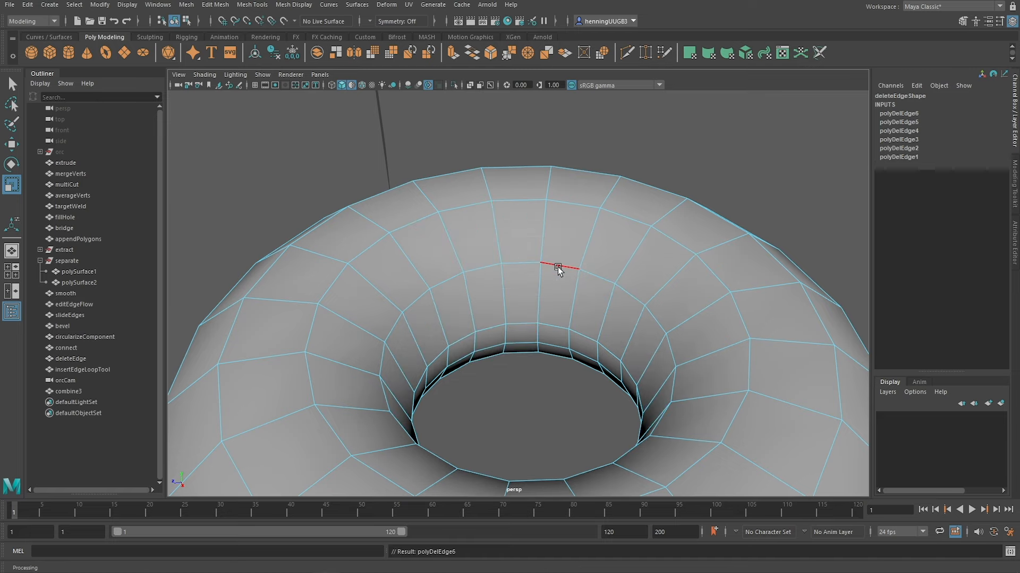
# Step: Delete the edge loop around the torus's outer upper side with Edge Loop and Delete, undoing and repeating the deletion several times
pyautogui.keyDown('alt'); pyautogui.moveTo(520, 191); pyautogui.dragTo(390, 340); pyautogui.keyUp('alt')
pyautogui.click(417, 377)
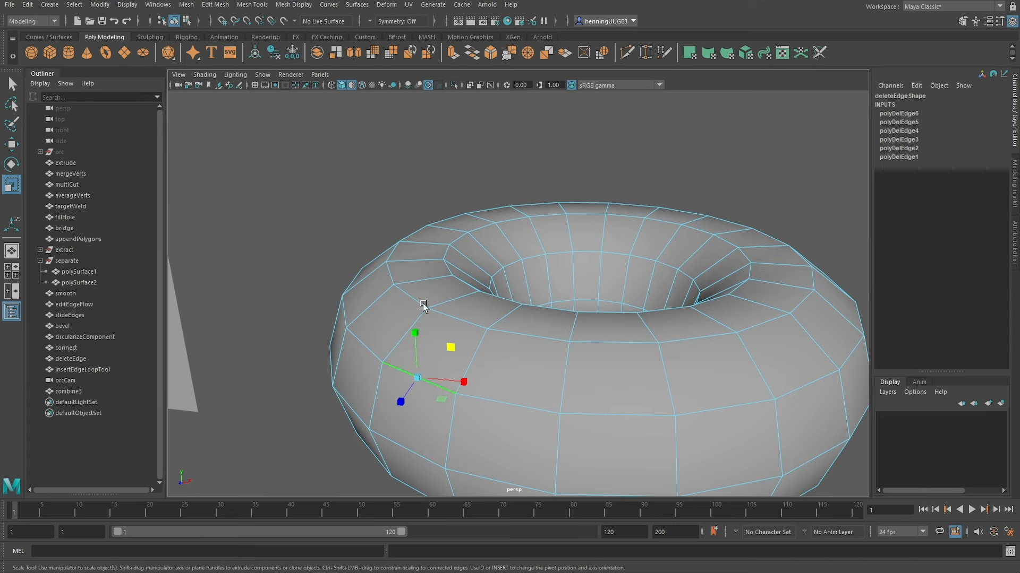
pyautogui.press('g')
pyautogui.hotkey('ctrl', 'z')
pyautogui.keyDown('alt'); pyautogui.moveTo(530, 353); pyautogui.dragTo(473, 302, button='middle'); pyautogui.keyUp('alt')
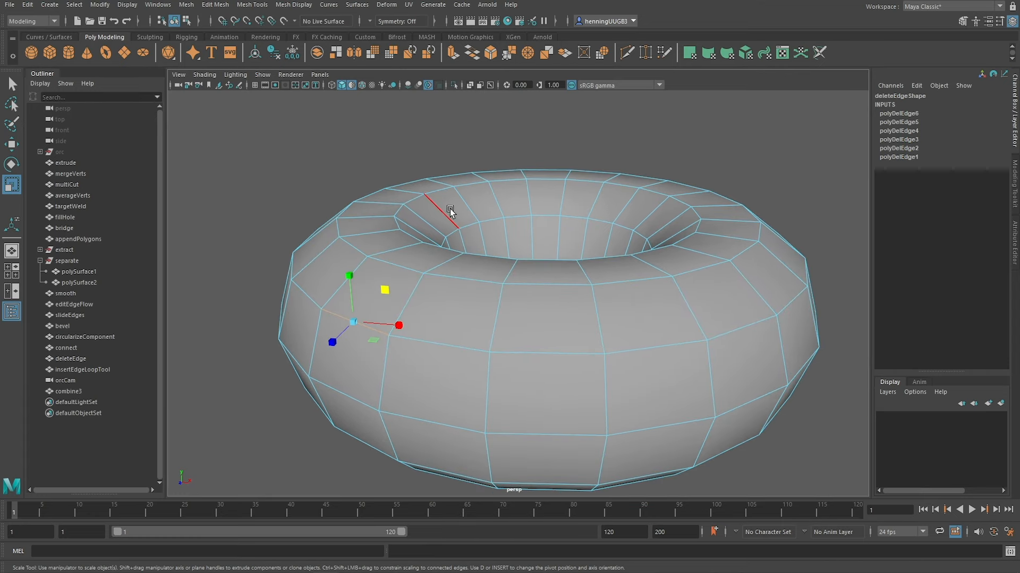
pyautogui.keyDown('ctrl'); pyautogui.moveTo(450, 208); pyautogui.dragTo(647, 214, button='right'); pyautogui.keyUp('ctrl')
pyautogui.hotkey('ctrl', 'z')
pyautogui.press('g')
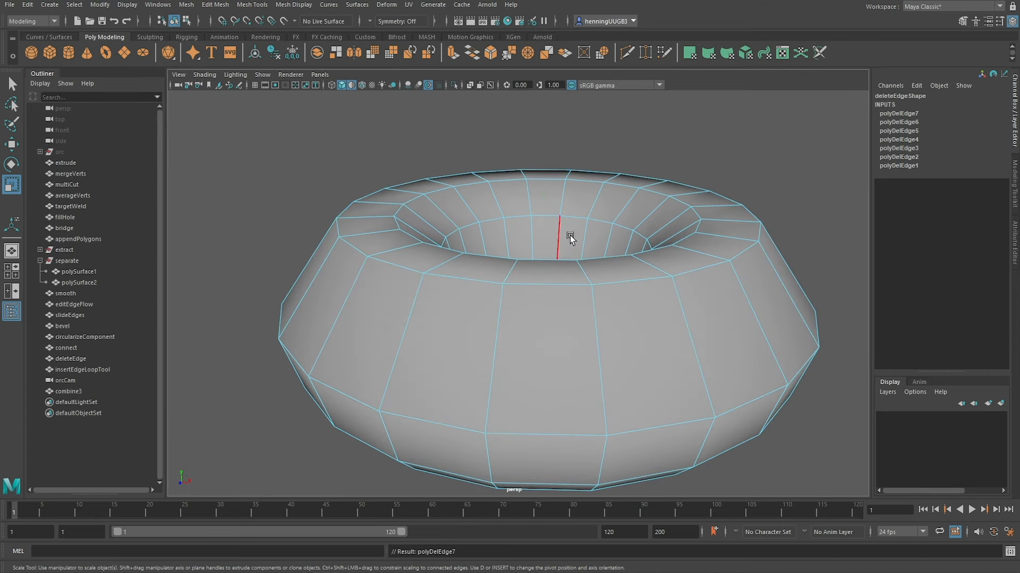
pyautogui.hotkey('ctrl', 'z')
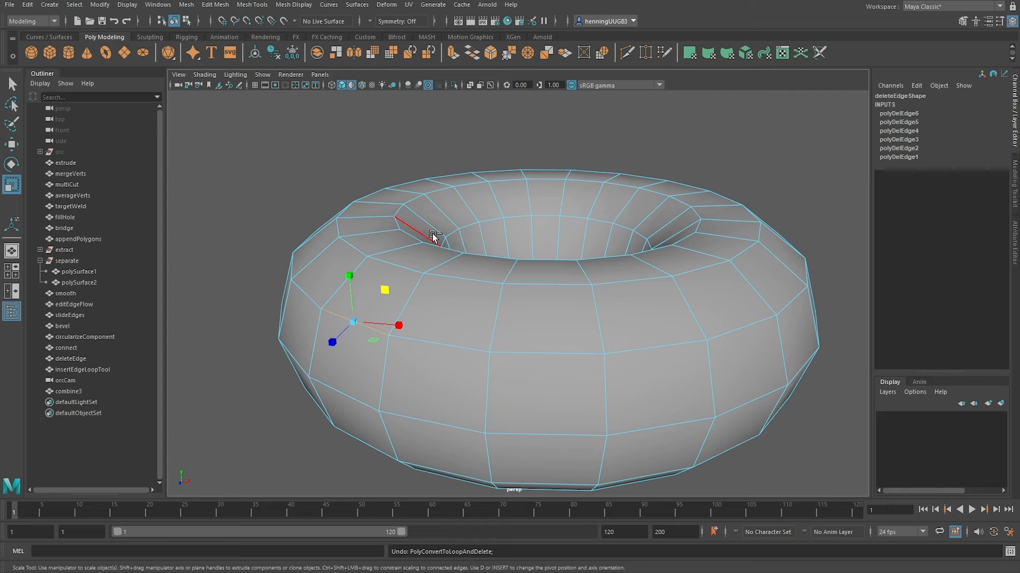
pyautogui.keyDown('ctrl'); pyautogui.moveTo(396, 248); pyautogui.dragTo(604, 209, button='right'); pyautogui.keyUp('ctrl')
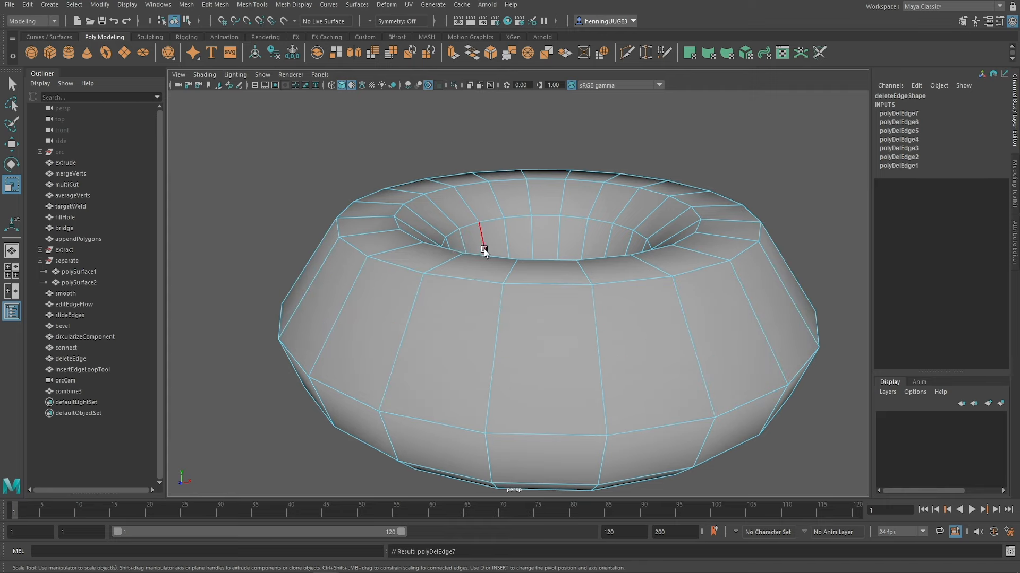
pyautogui.hotkey('ctrl', 'z')
pyautogui.press('g')
pyautogui.hotkey('ctrl', 'z')
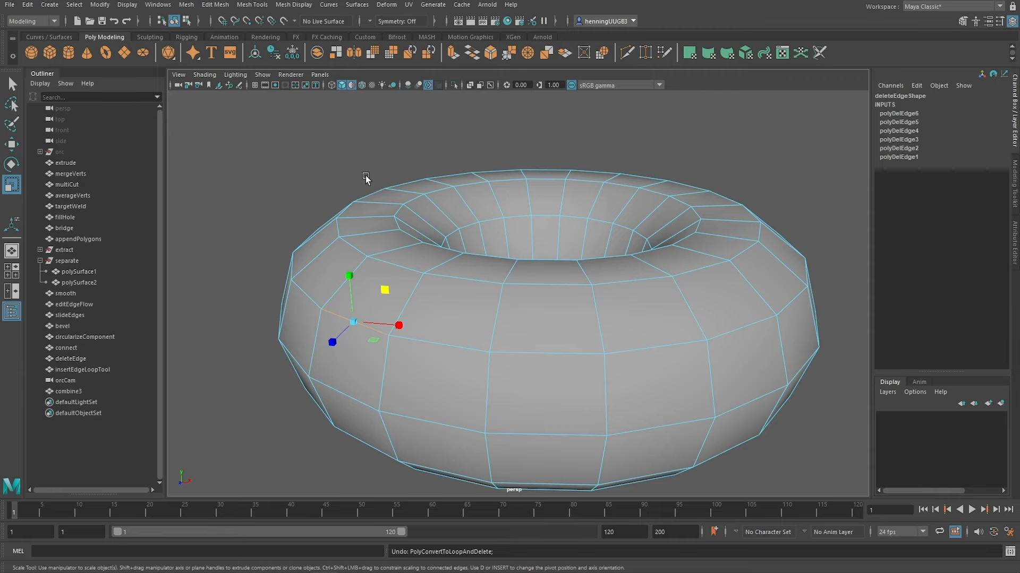
pyautogui.keyDown('shift'); pyautogui.moveTo(362, 175); pyautogui.dragTo(470, 187, button='right'); pyautogui.keyUp('shift')
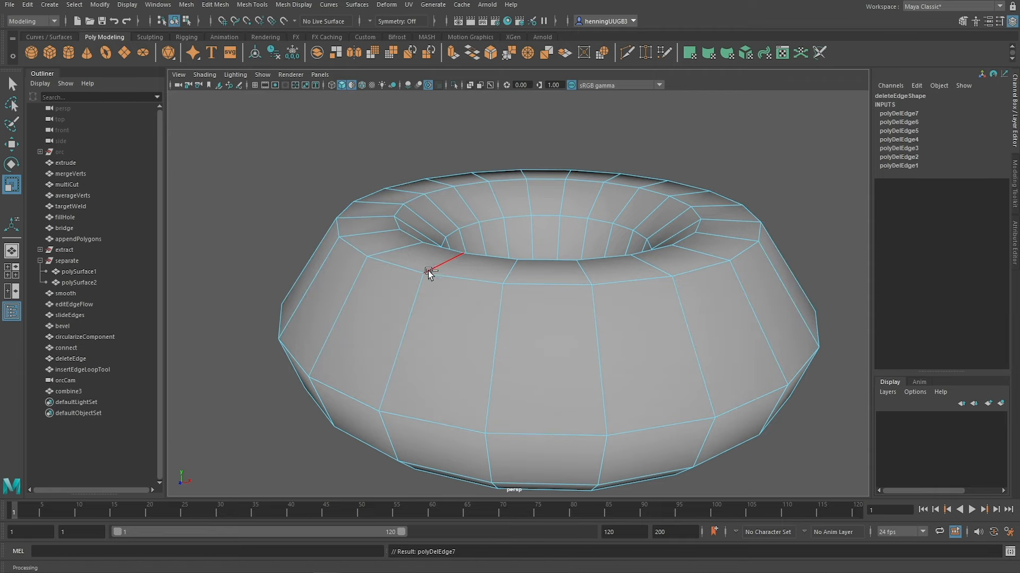
pyautogui.hotkey('ctrl', 'z')
pyautogui.hotkey('shift', 'z')
# Step: Collapse the ring of a front edge on the torus's upper outer loop with Edge Ring and Collapse, undoing and restoring the result
pyautogui.keyDown('ctrl'); pyautogui.moveTo(449, 249); pyautogui.dragTo(576, 213, button='right'); pyautogui.keyUp('ctrl')
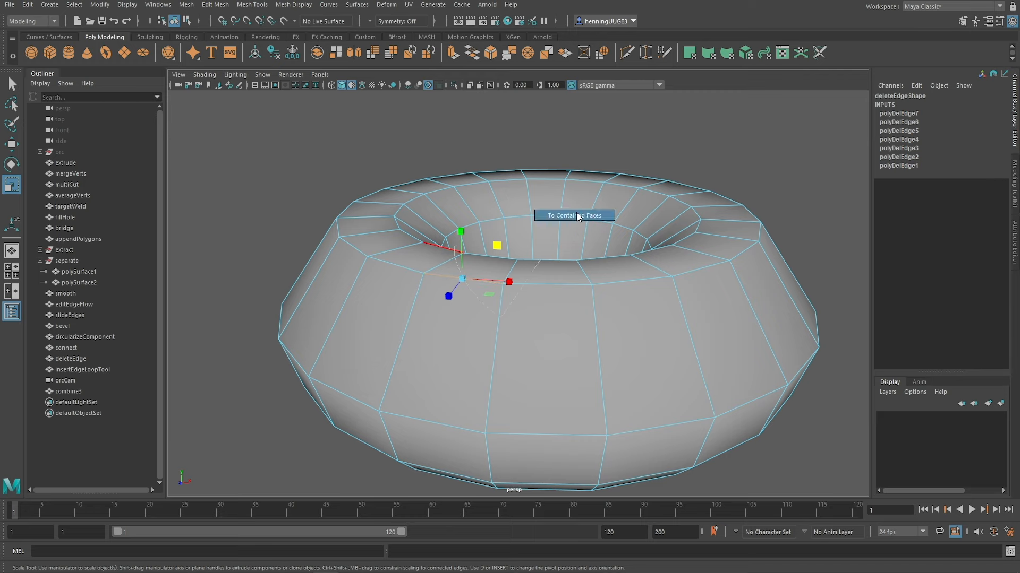
pyautogui.keyDown('alt'); pyautogui.moveTo(531, 335); pyautogui.dragTo(531, 323, button='middle'); pyautogui.keyUp('alt')
pyautogui.keyDown('ctrl'); pyautogui.moveTo(526, 297); pyautogui.dragTo(409, 302, button='right'); pyautogui.keyUp('ctrl')
pyautogui.hotkey('ctrl', 'z')
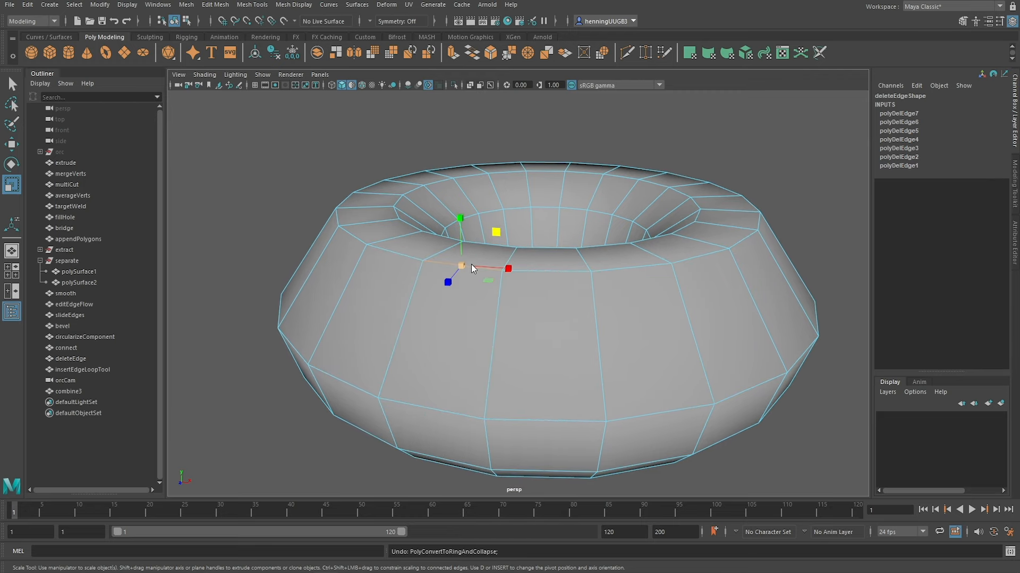
pyautogui.keyDown('ctrl'); pyautogui.moveTo(471, 264); pyautogui.dragTo(420, 290, button='right'); pyautogui.keyUp('ctrl')
pyautogui.keyDown('ctrl'); pyautogui.moveTo(556, 252); pyautogui.dragTo(409, 311, button='right'); pyautogui.keyUp('ctrl')
pyautogui.hotkey('shift', 'z')
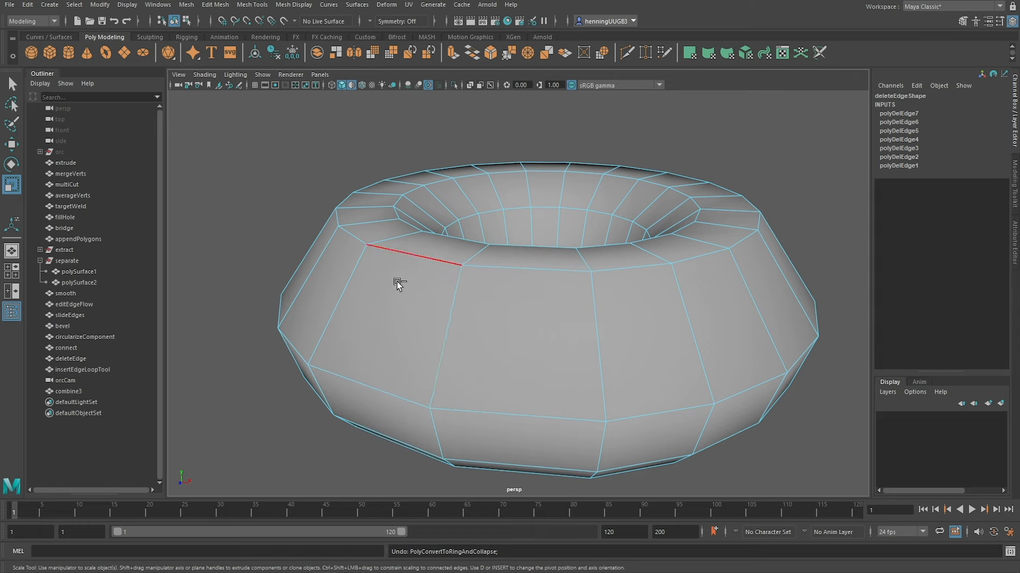
# Step: Repeat Edge Ring and Collapse on the short edge at the front-left of the torus's upper outer loop
pyautogui.click(349, 232)
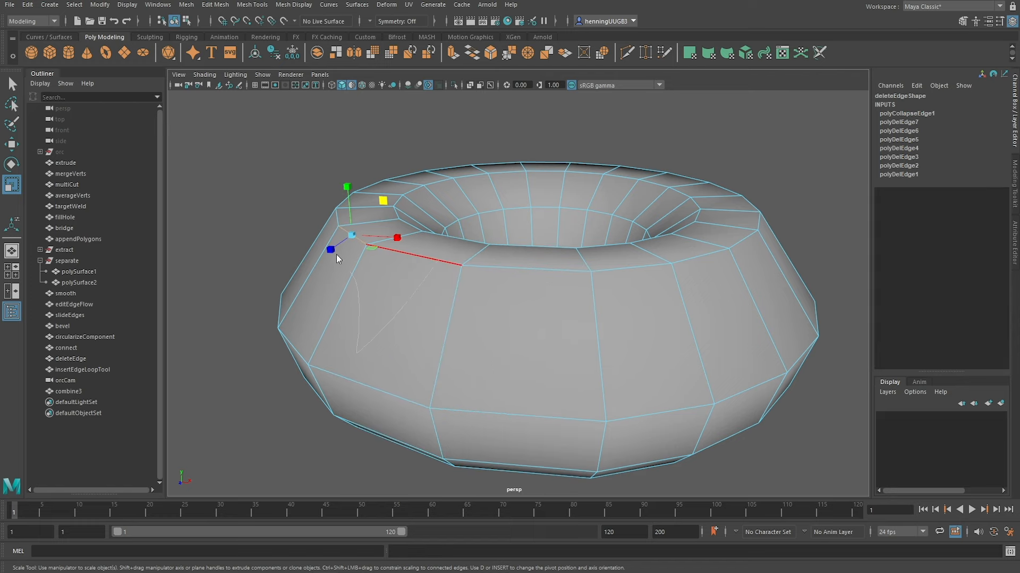
pyautogui.press('g')
pyautogui.keyDown('alt'); pyautogui.moveTo(381, 297); pyautogui.dragTo(420, 285); pyautogui.keyUp('alt')
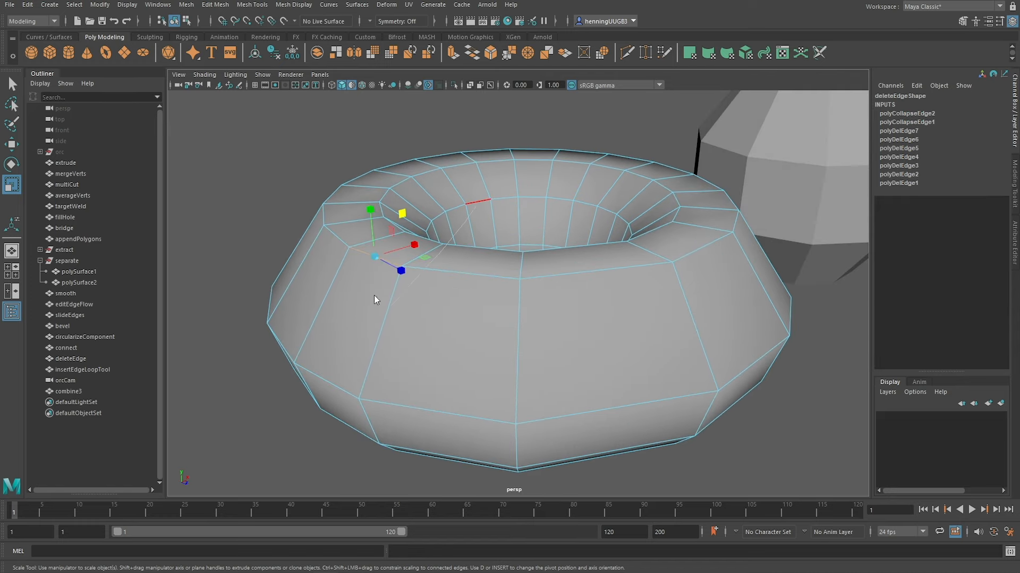
# Step: Select the insertEdgeLoopTool object and frame it closely from the front
pyautogui.click(114, 370)
pyautogui.press('f')
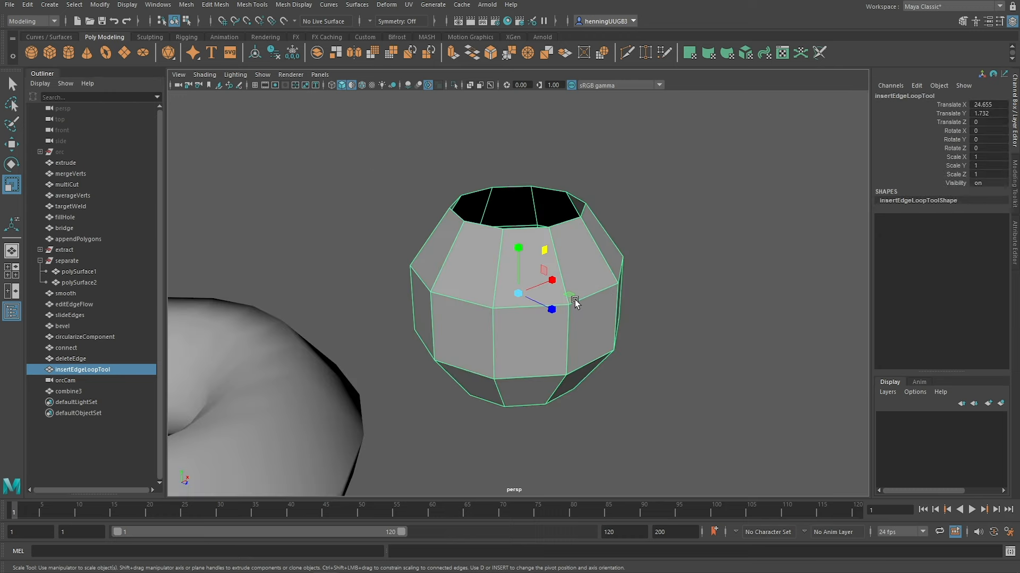
pyautogui.keyDown('alt'); pyautogui.moveTo(620, 290); pyautogui.dragTo(535, 294); pyautogui.keyUp('alt')
pyautogui.keyDown('alt'); pyautogui.moveTo(534, 294); pyautogui.dragTo(603, 323, button='right'); pyautogui.keyUp('alt')
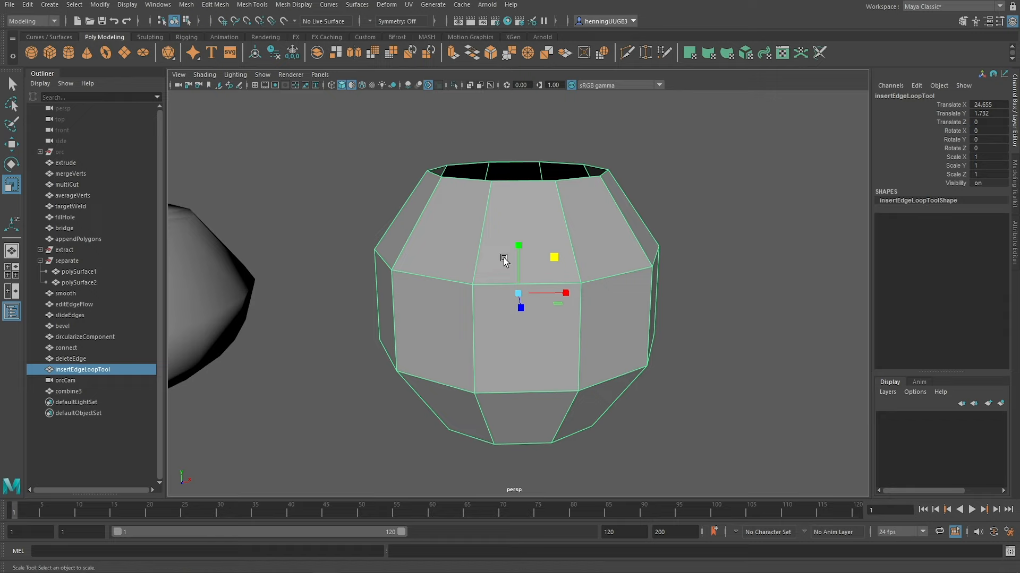
pyautogui.click(735, 190)
pyautogui.moveTo(708, 170); pyautogui.dragTo(671, 198)
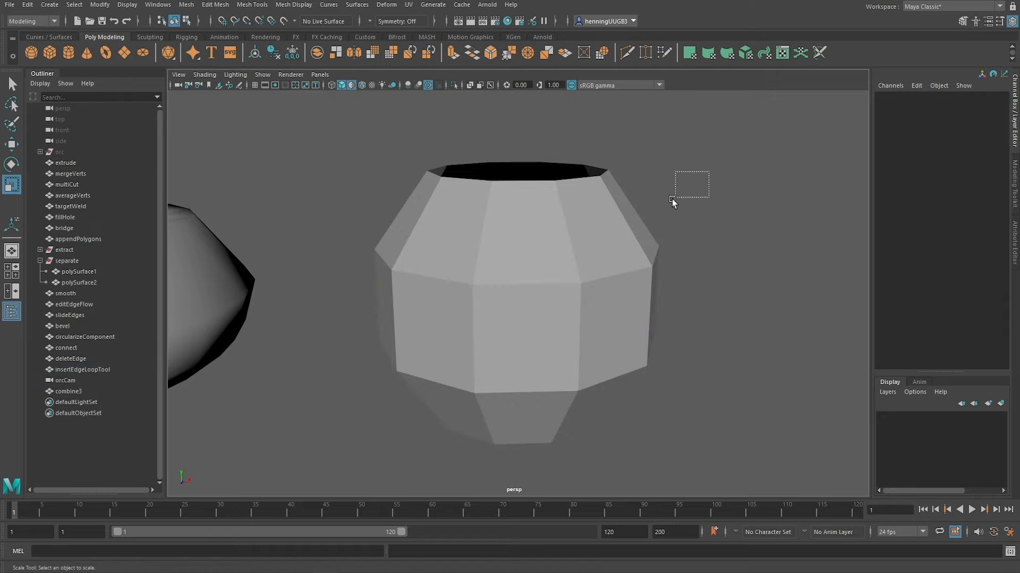
pyautogui.click(588, 221)
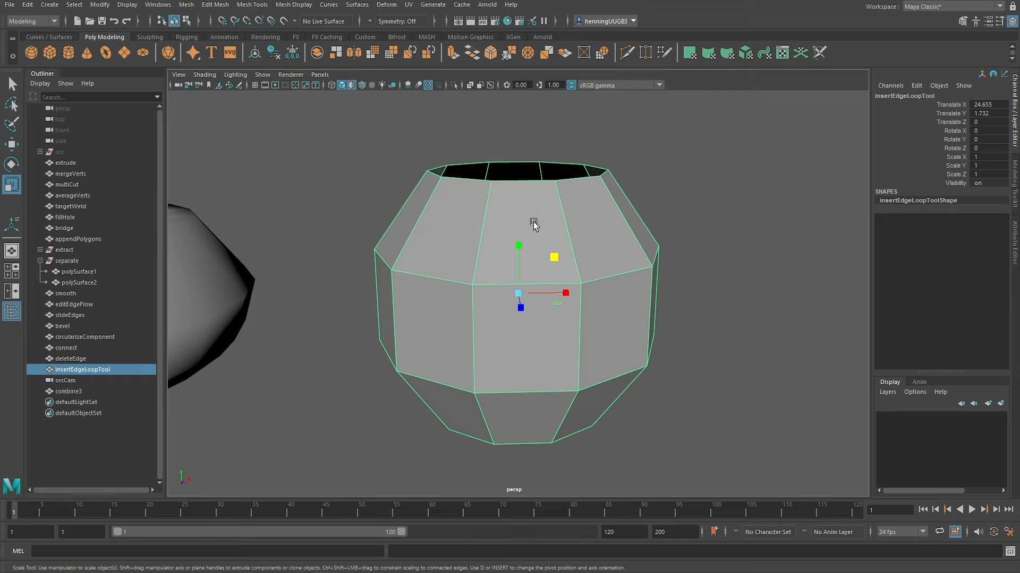
# Step: Activate the Insert Edge Loop Tool and dock its tool settings beside the Outliner
pyautogui.keyDown('shift'); pyautogui.moveTo(530, 222); pyautogui.dragTo(474, 240, button='right'); pyautogui.keyUp('shift')
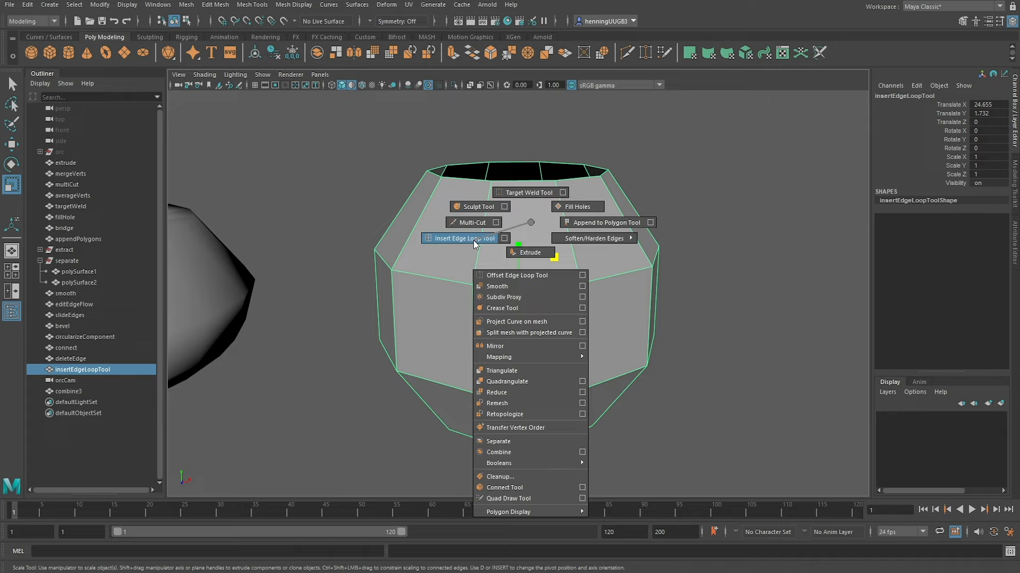
pyautogui.moveTo(474, 239)
pyautogui.keyDown('shift'); pyautogui.mouseDown(button='right')
pyautogui.moveTo(460, 225)
pyautogui.moveTo(461, 237)
pyautogui.mouseUp(button='right'); pyautogui.keyUp('shift')
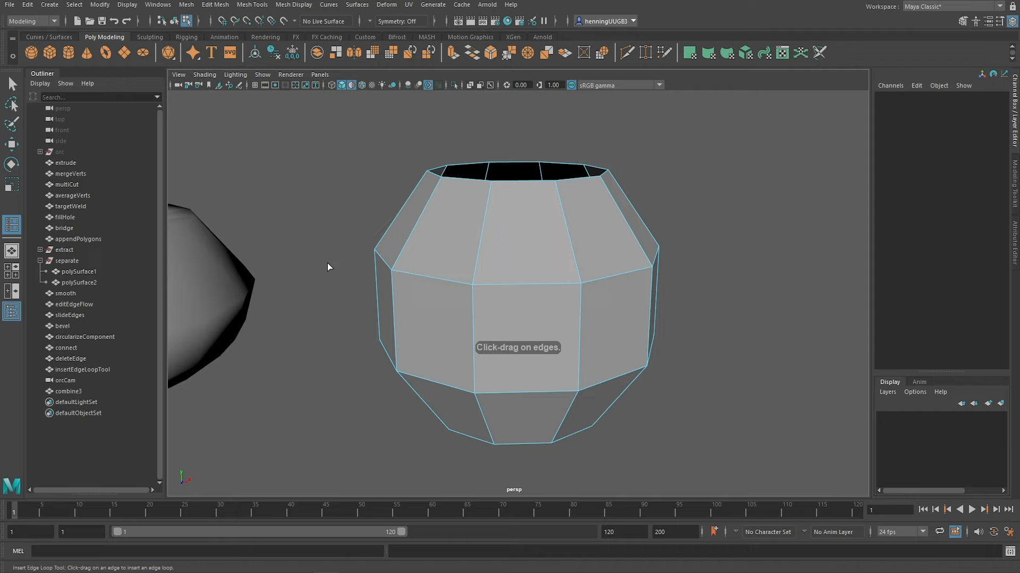
pyautogui.doubleClick(15, 227)
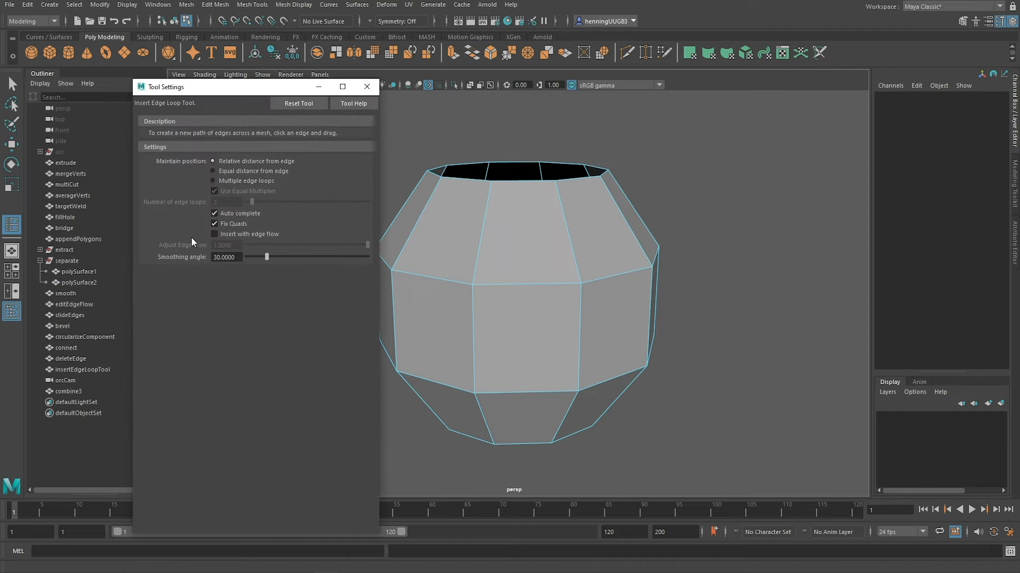
pyautogui.moveTo(242, 90); pyautogui.dragTo(167, 136)
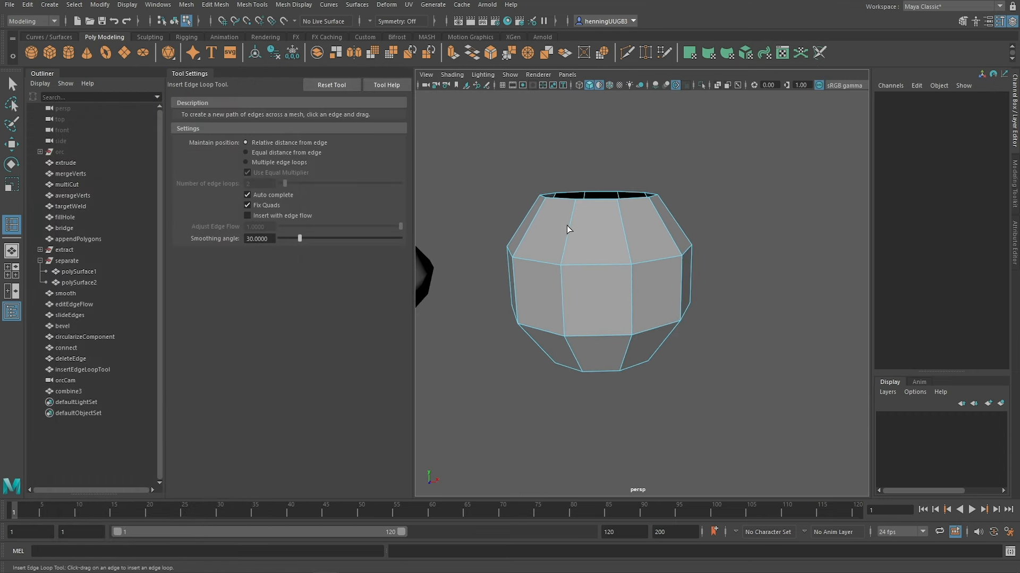
# Step: Insert a single edge loop near the object's opening and another near the lower border of its sloping upper band
pyautogui.moveTo(569, 227); pyautogui.dragTo(571, 219)
pyautogui.keyDown('alt'); pyautogui.moveTo(566, 225); pyautogui.dragTo(581, 235, button='right'); pyautogui.keyUp('alt')
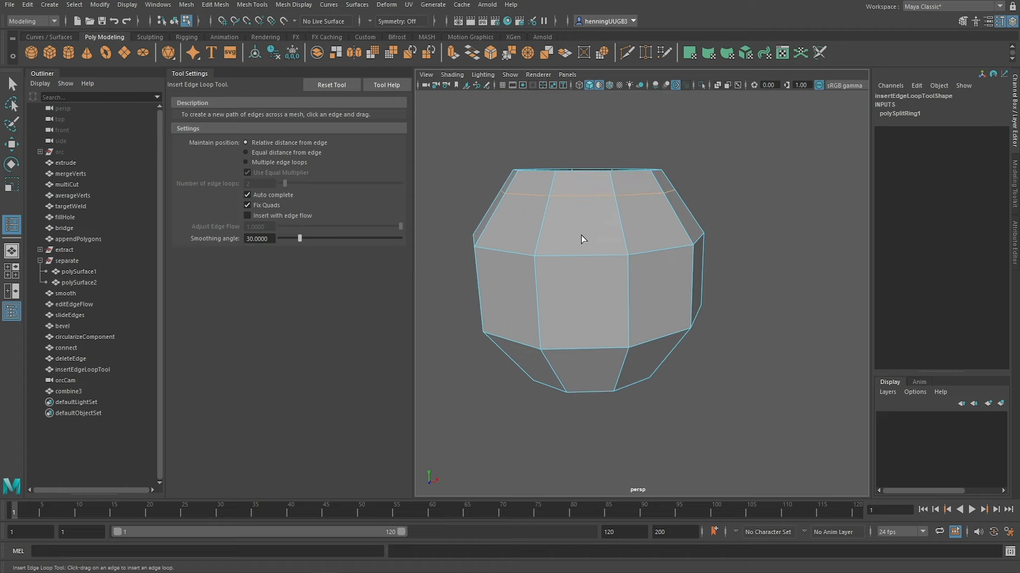
pyautogui.keyDown('alt'); pyautogui.moveTo(581, 235); pyautogui.dragTo(550, 258); pyautogui.keyUp('alt')
pyautogui.click(556, 215)
pyautogui.hotkey('ctrl', 'z')
pyautogui.hotkey('ctrl', 'z')
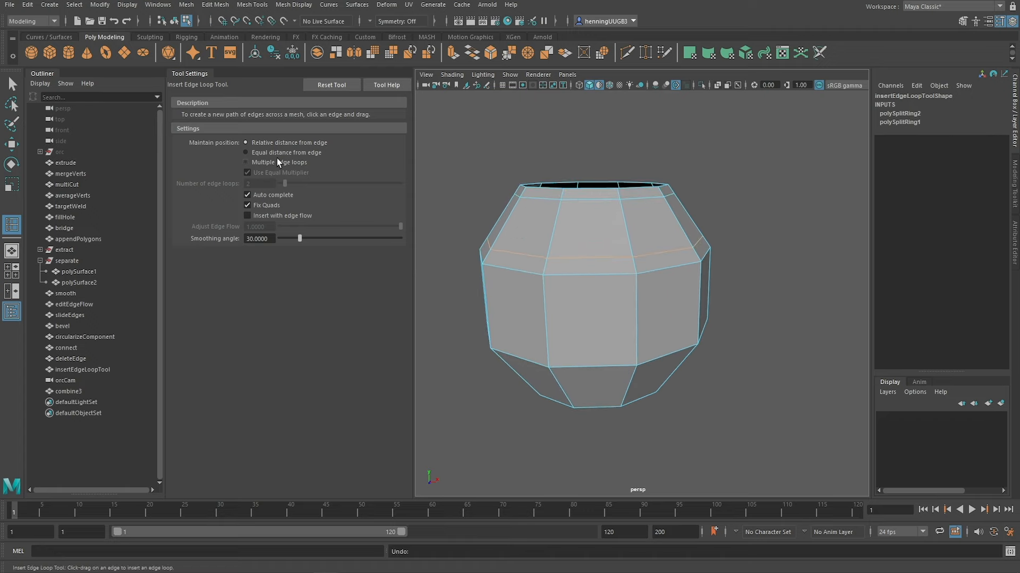
# Step: Switch the tool to Multiple edge loops, undo the single loops, and insert 2 evenly spaced loops in the upper band
pyautogui.click(278, 161)
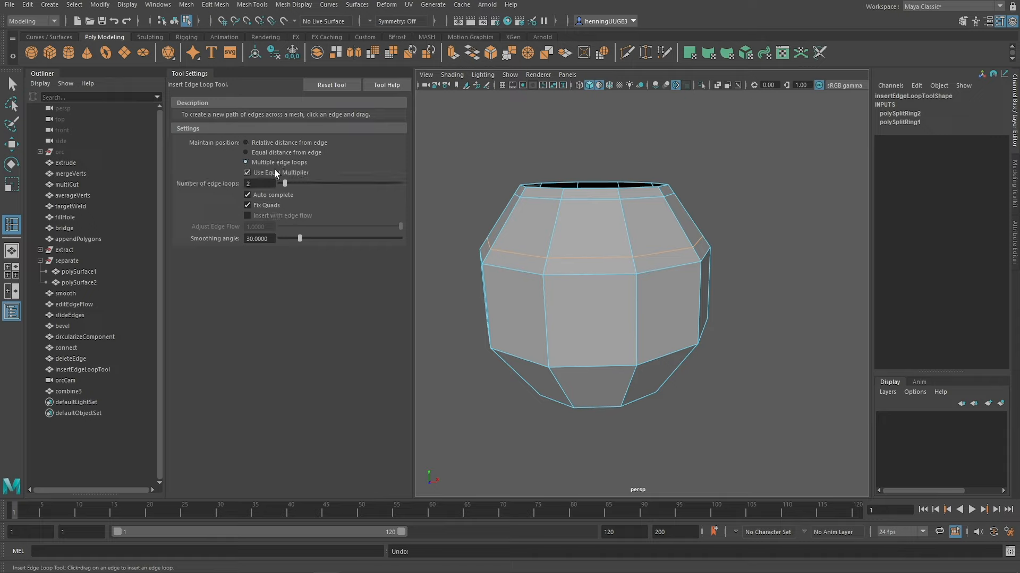
pyautogui.hotkey('ctrl', 'z')
pyautogui.hotkey('ctrl', 'z')
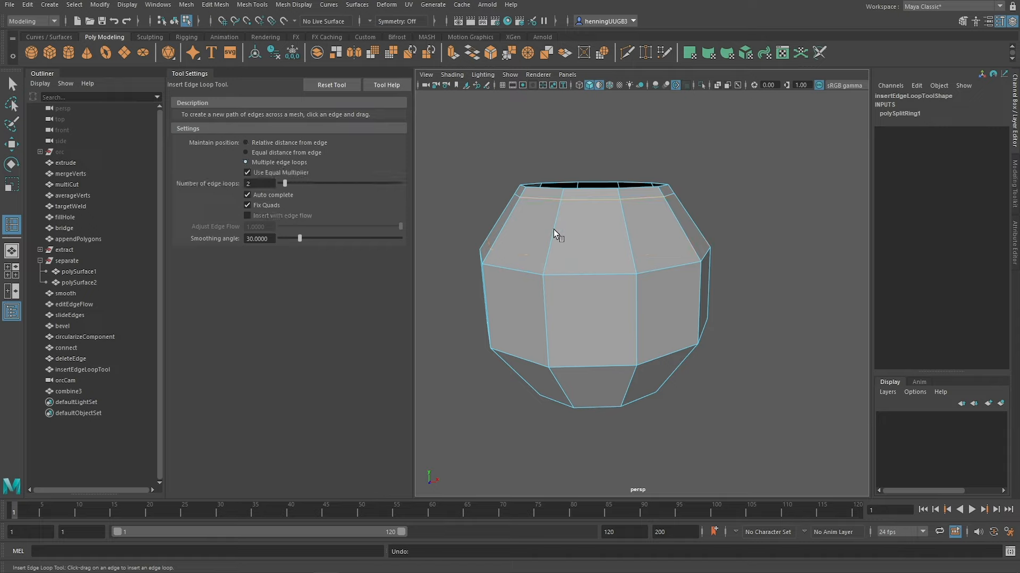
pyautogui.click(552, 239)
pyautogui.moveTo(552, 239); pyautogui.dragTo(577, 256)
# Step: Set the number of edge loops to 27 and insert them across the object's middle band
pyautogui.moveTo(302, 186); pyautogui.dragTo(346, 186)
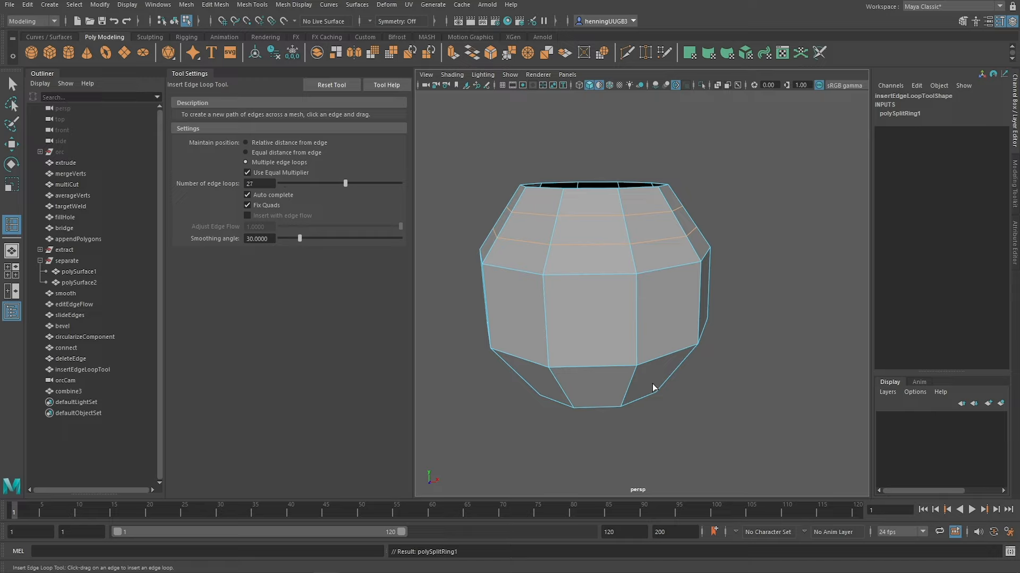
pyautogui.click(543, 313)
pyautogui.scroll(3, 626, 351)
pyautogui.scroll(2, 611, 339)
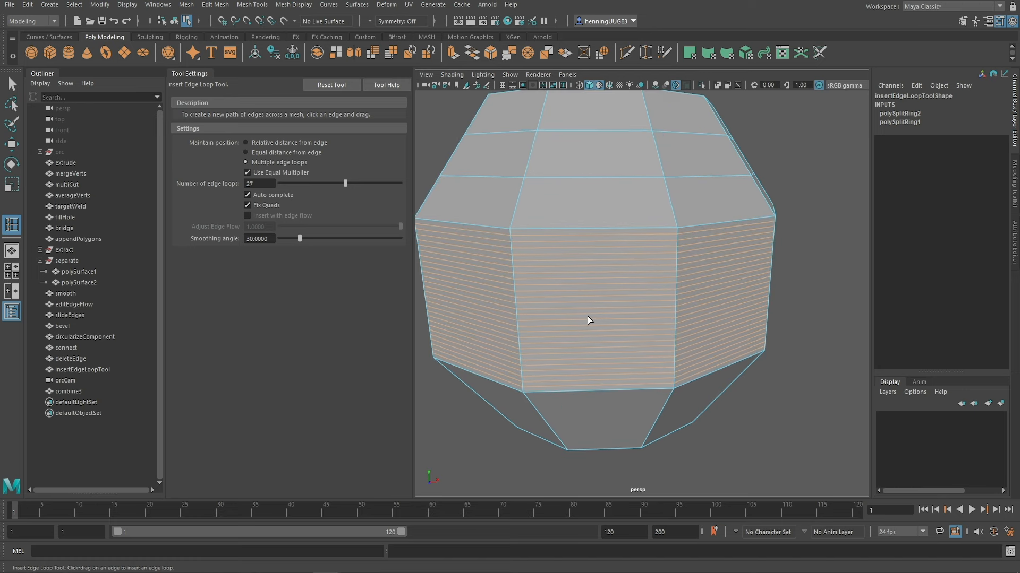
# Step: Insert several more edge loops by hand between the existing ones in the sloping upper band with Multi-Cut
pyautogui.keyDown('alt'); pyautogui.moveTo(462, 192); pyautogui.dragTo(467, 245, button='middle'); pyautogui.keyUp('alt')
pyautogui.press('w')
pyautogui.moveTo(559, 234); pyautogui.dragTo(593, 198, button='right')
pyautogui.keyDown('shift'); pyautogui.moveTo(547, 232); pyautogui.dragTo(511, 202, button='right'); pyautogui.keyUp('shift')
pyautogui.keyDown('ctrl'); pyautogui.click(526, 245); pyautogui.keyUp('ctrl')
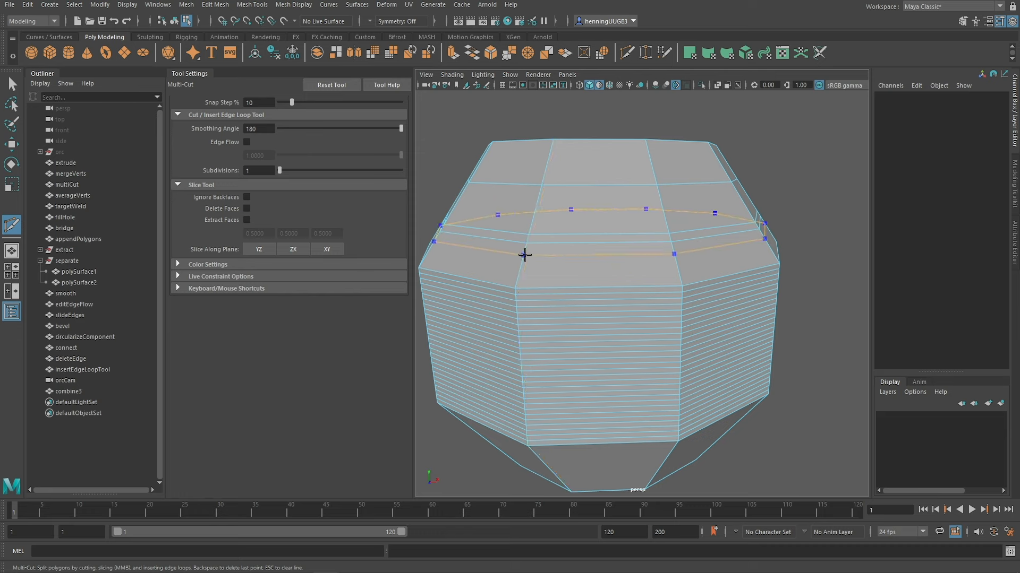
pyautogui.keyDown('ctrl'); pyautogui.click(524, 255); pyautogui.keyUp('ctrl')
pyautogui.keyDown('ctrl'); pyautogui.click(521, 268); pyautogui.keyUp('ctrl')
pyautogui.keyDown('ctrl'); pyautogui.click(518, 280); pyautogui.keyUp('ctrl')
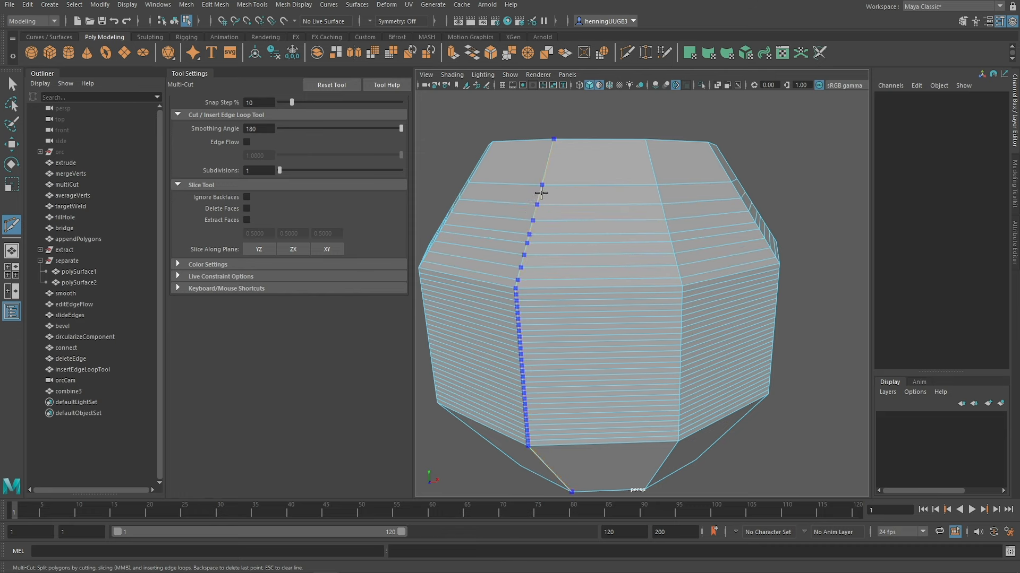
# Step: Return to the Insert Edge Loop Tool and lower its number of edge loops
pyautogui.press('w')
pyautogui.click(527, 273)
pyautogui.keyDown('shift'); pyautogui.moveTo(595, 198); pyautogui.dragTo(505, 215, button='right'); pyautogui.keyUp('shift')
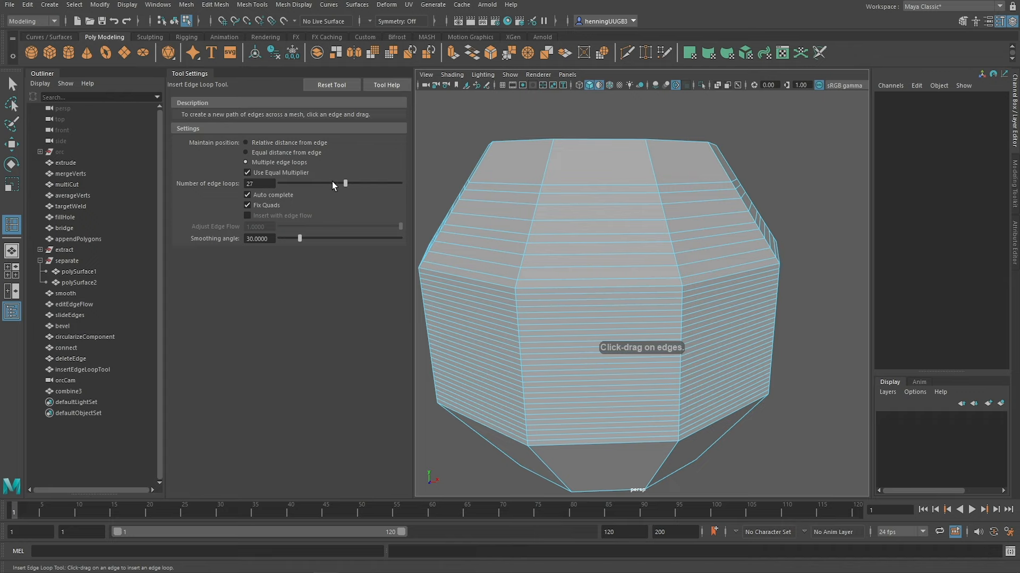
pyautogui.moveTo(335, 184); pyautogui.dragTo(290, 185)
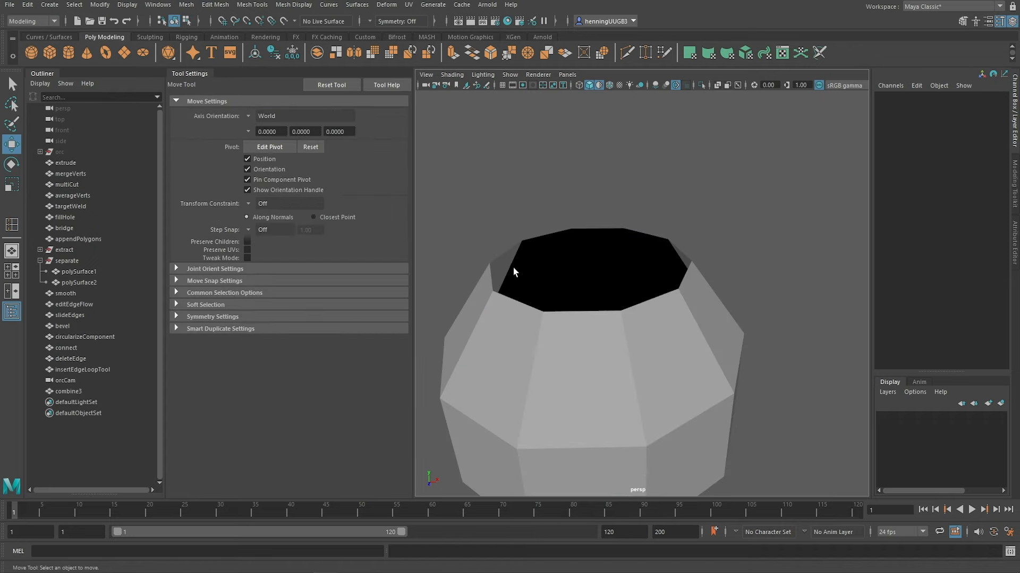
# Step: Highlight all scene objects from extrude to combine3, clear the selection and look over the polygon creation marking menu
pyautogui.click(85, 164)
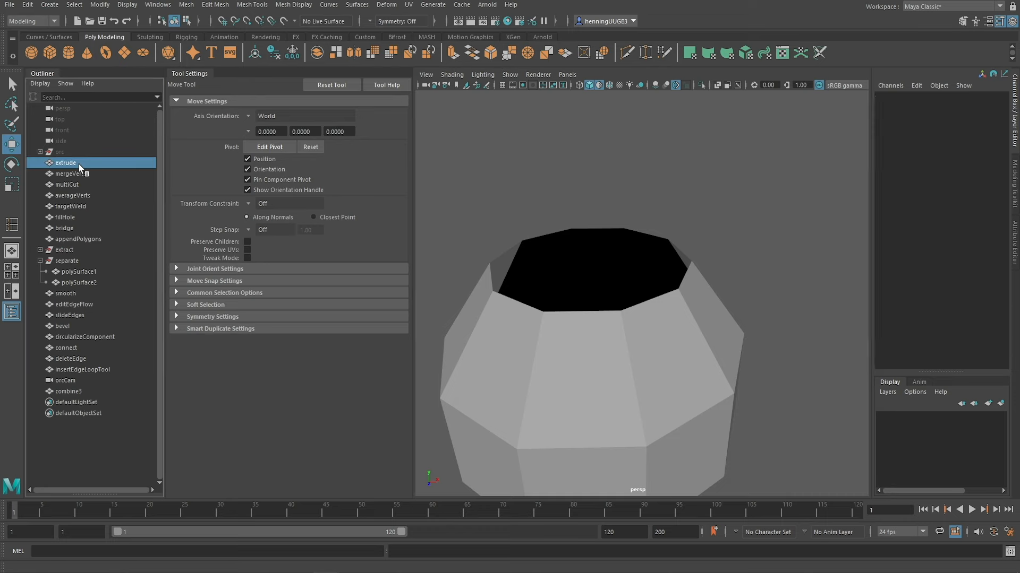
pyautogui.keyDown('shift'); pyautogui.click(80, 392); pyautogui.keyUp('shift')
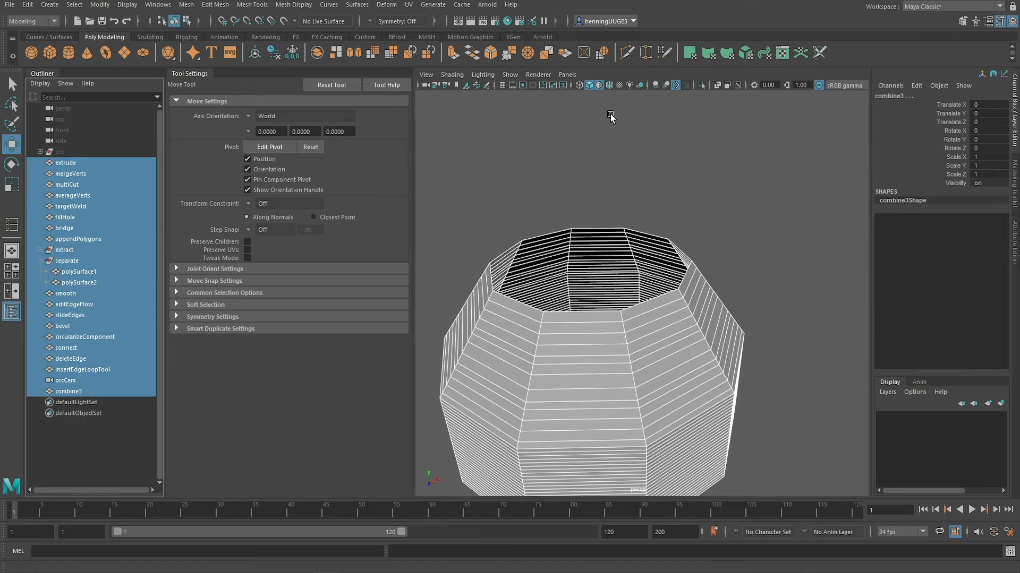
pyautogui.click(598, 129)
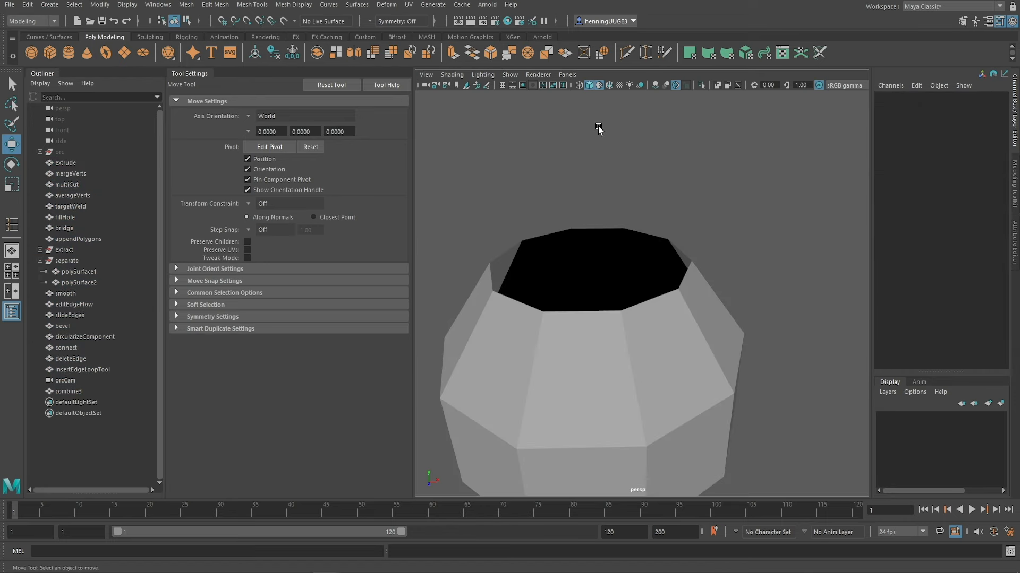
pyautogui.keyDown('shift'); pyautogui.rightClick(564, 168); pyautogui.keyUp('shift')
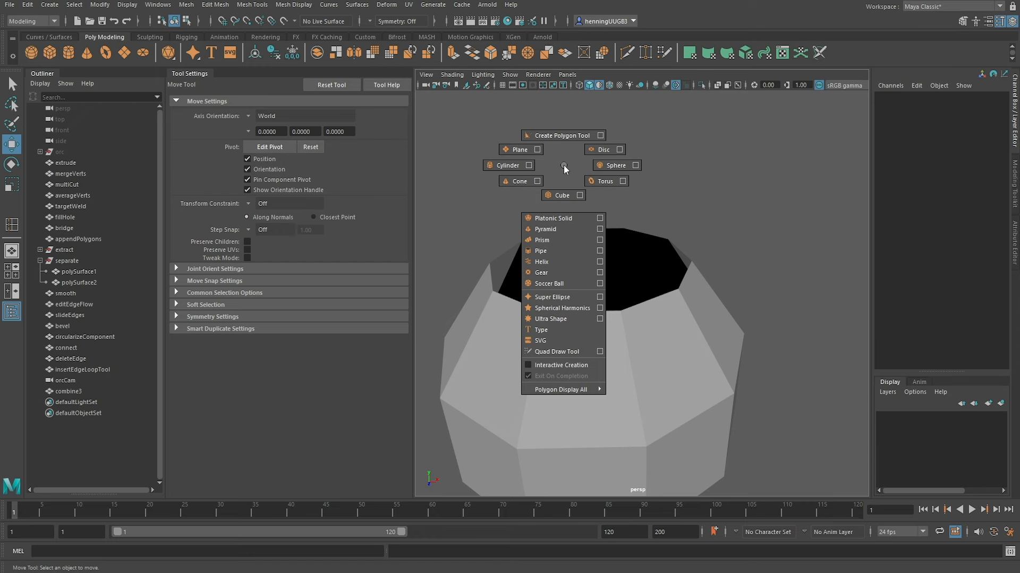
pyautogui.keyDown('shift'); pyautogui.moveTo(565, 169); pyautogui.dragTo(562, 164, button='right'); pyautogui.keyUp('shift')
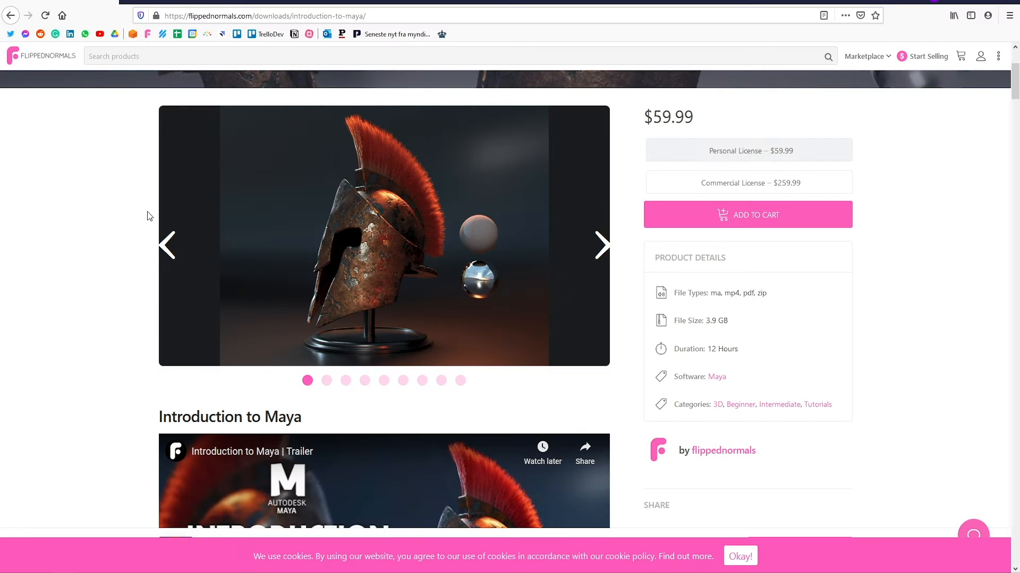
# Step: Switch to the web browser and look through the FlippedNormals Introduction to Maya page, from the trailer to the course contents
pyautogui.scroll(-8, 108, 239)
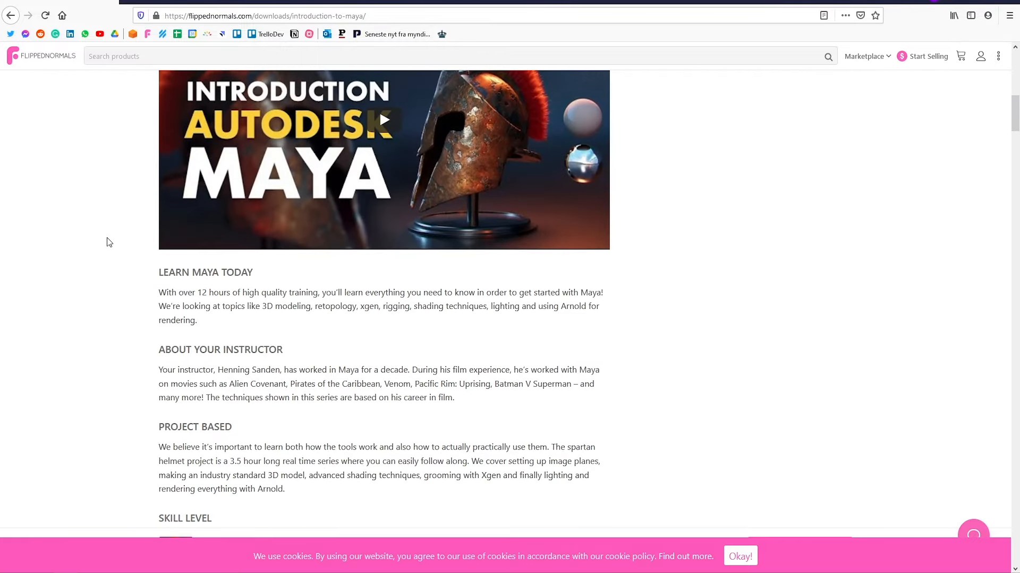
pyautogui.scroll(3, 107, 242)
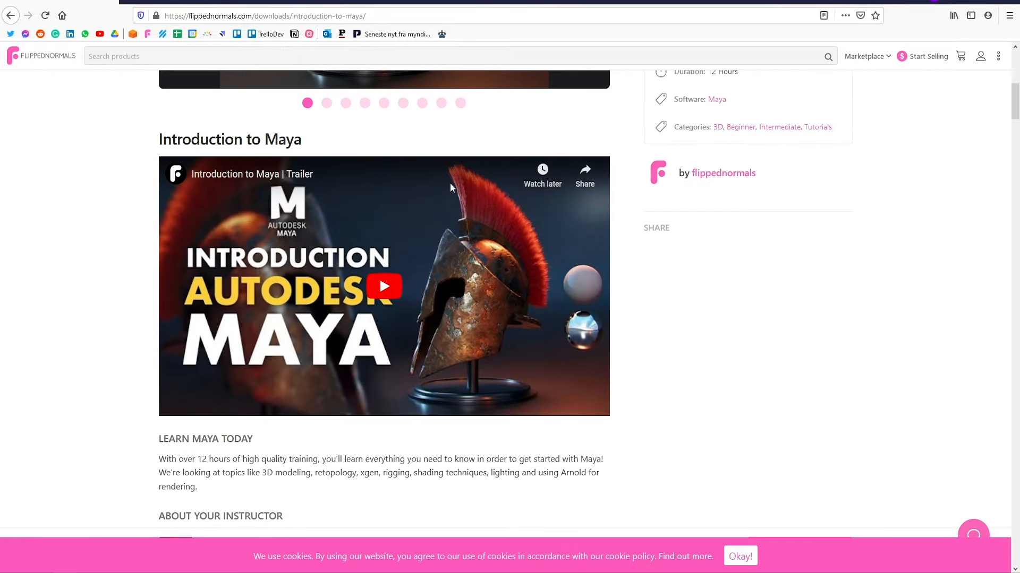
pyautogui.scroll(-9, 208, 275)
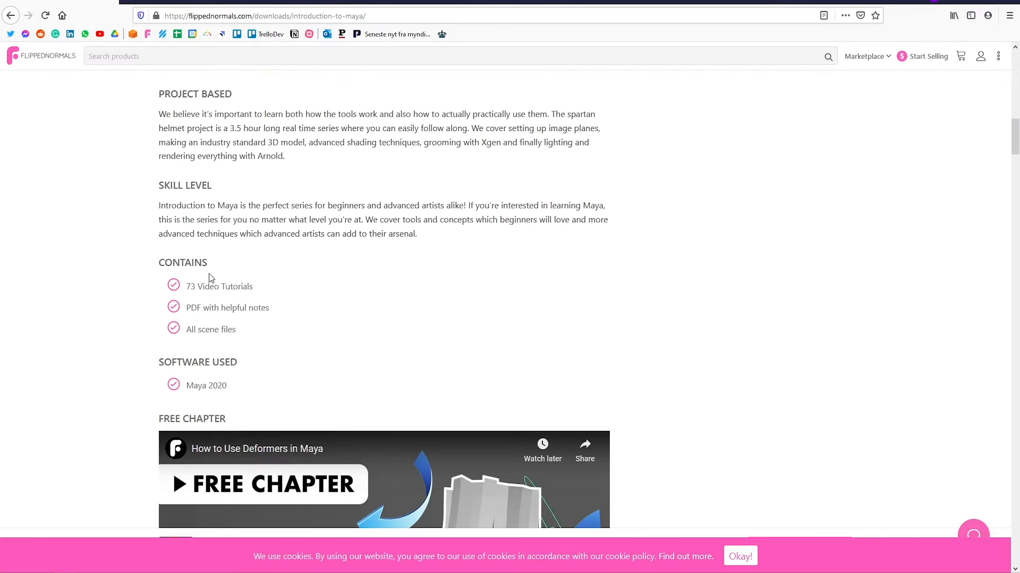
pyautogui.scroll(12, 146, 270)
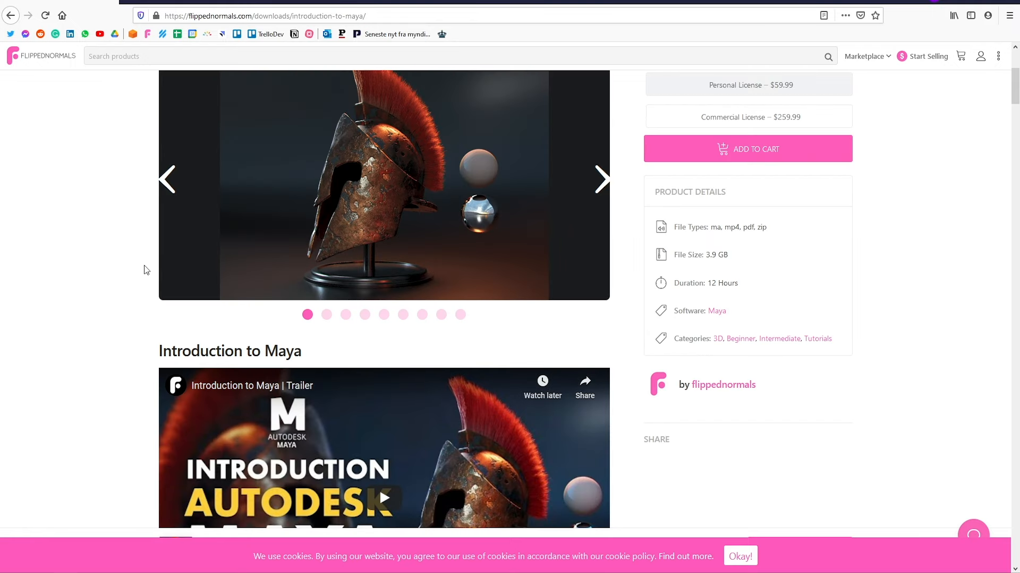
# Step: Browse the enlarged gallery images of the Introduction to Maya course and accept the site's cookie notice
pyautogui.click(435, 208)
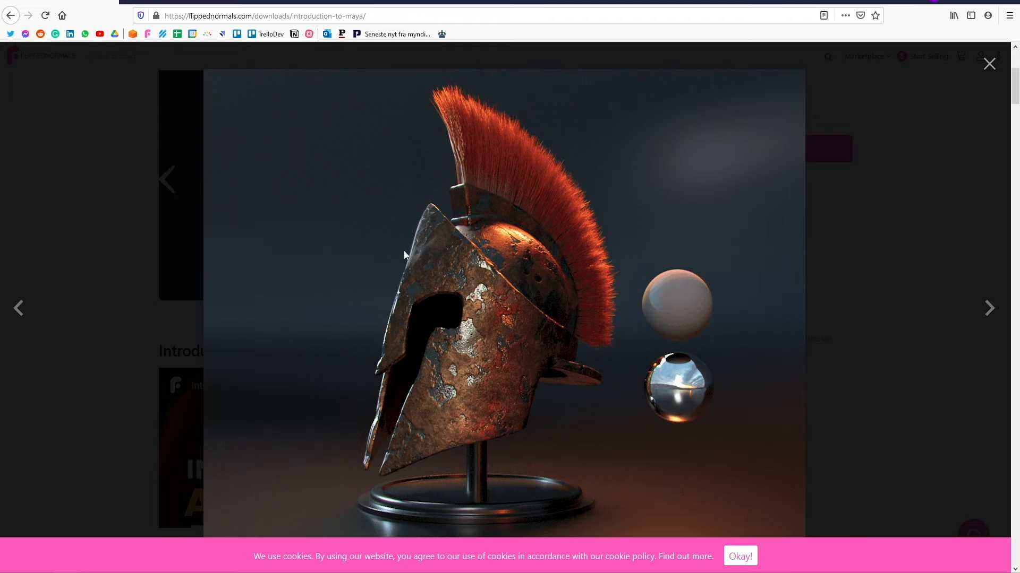
pyautogui.click(473, 199)
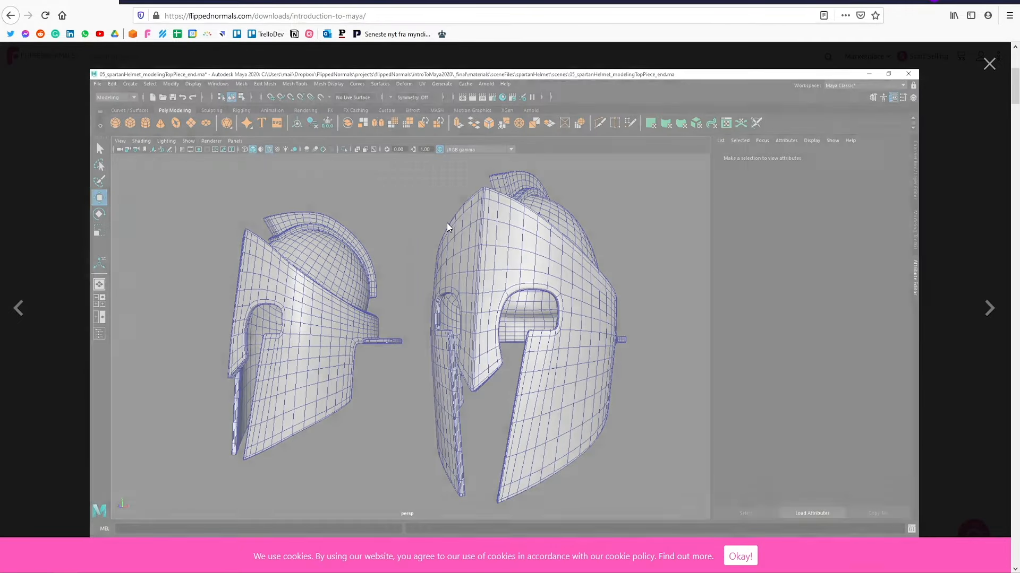
pyautogui.click(447, 222)
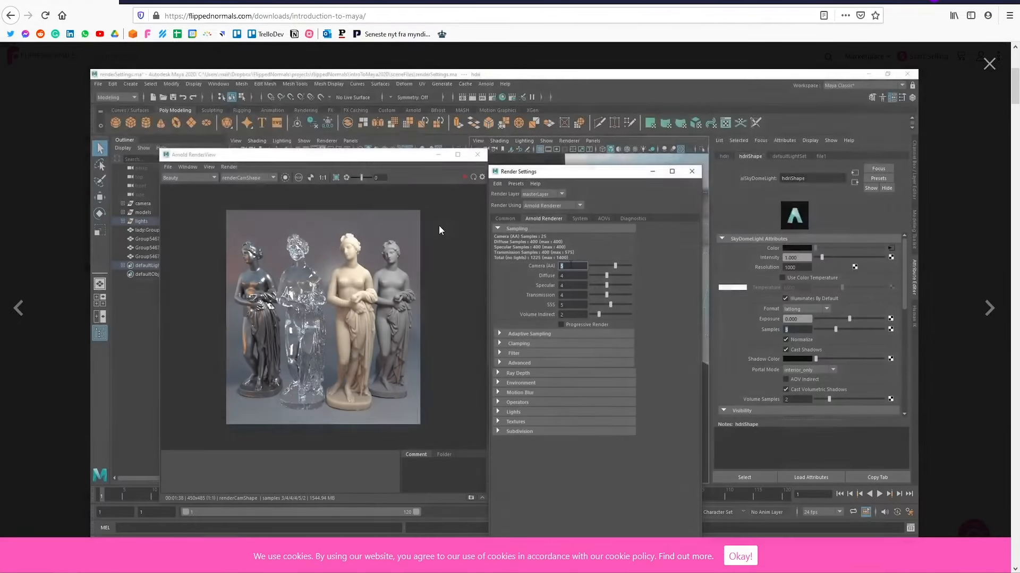
pyautogui.click(746, 557)
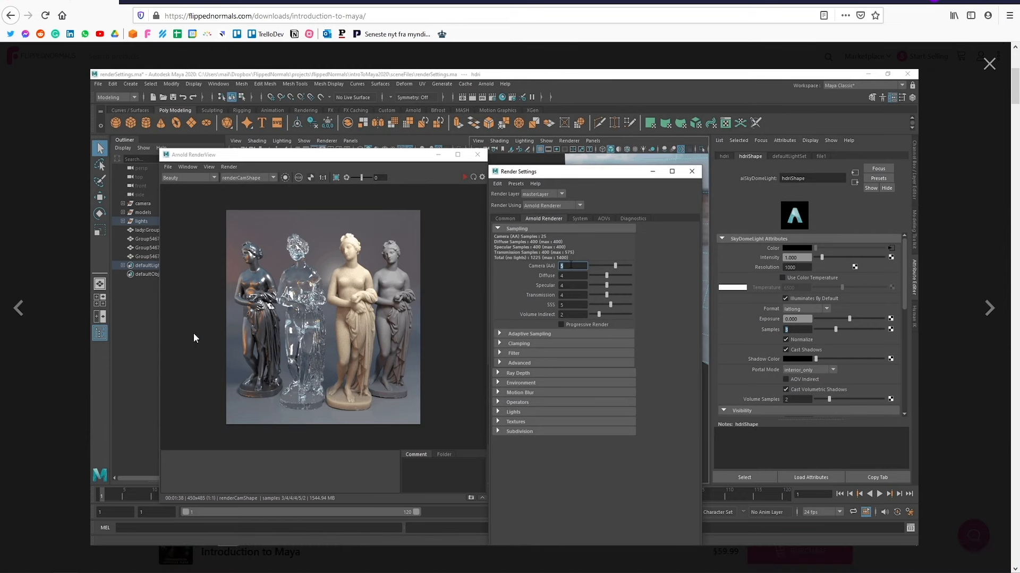
pyautogui.click(61, 235)
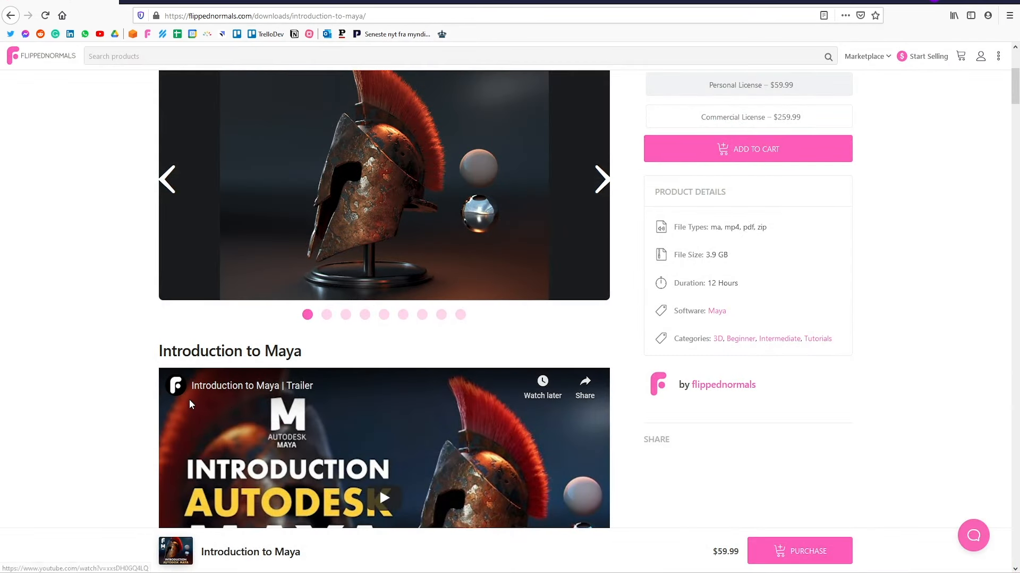